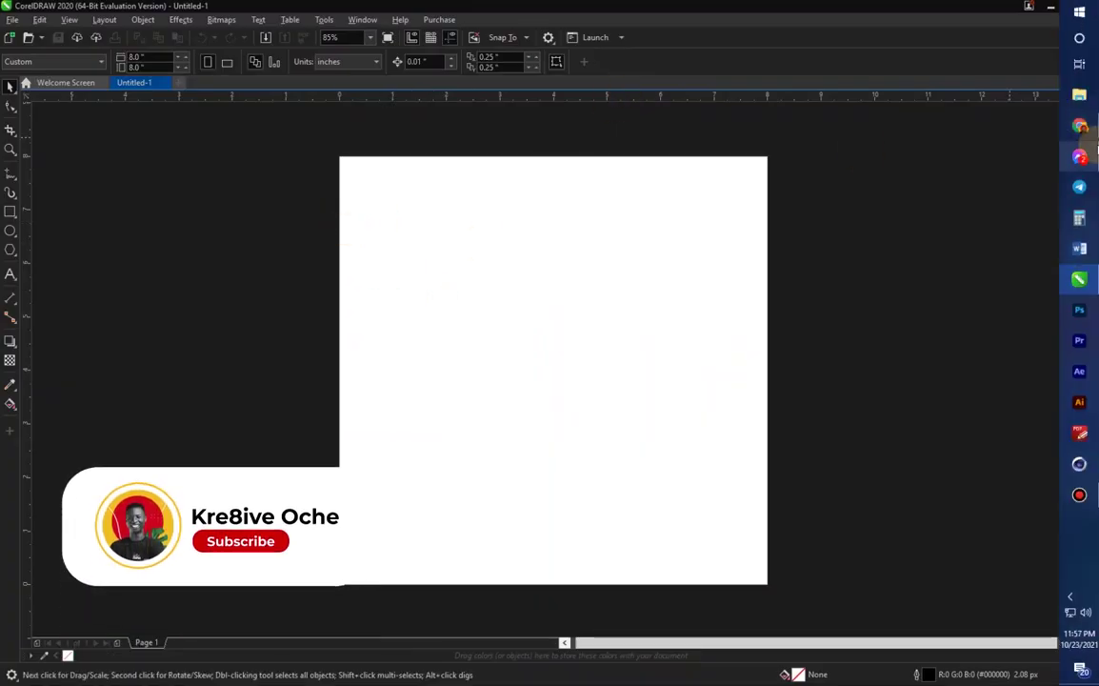
Switch to Chrome and examine the 100% satisfaction guaranteed badge collection and the related badge designs on Freepik.
click(1086, 115)
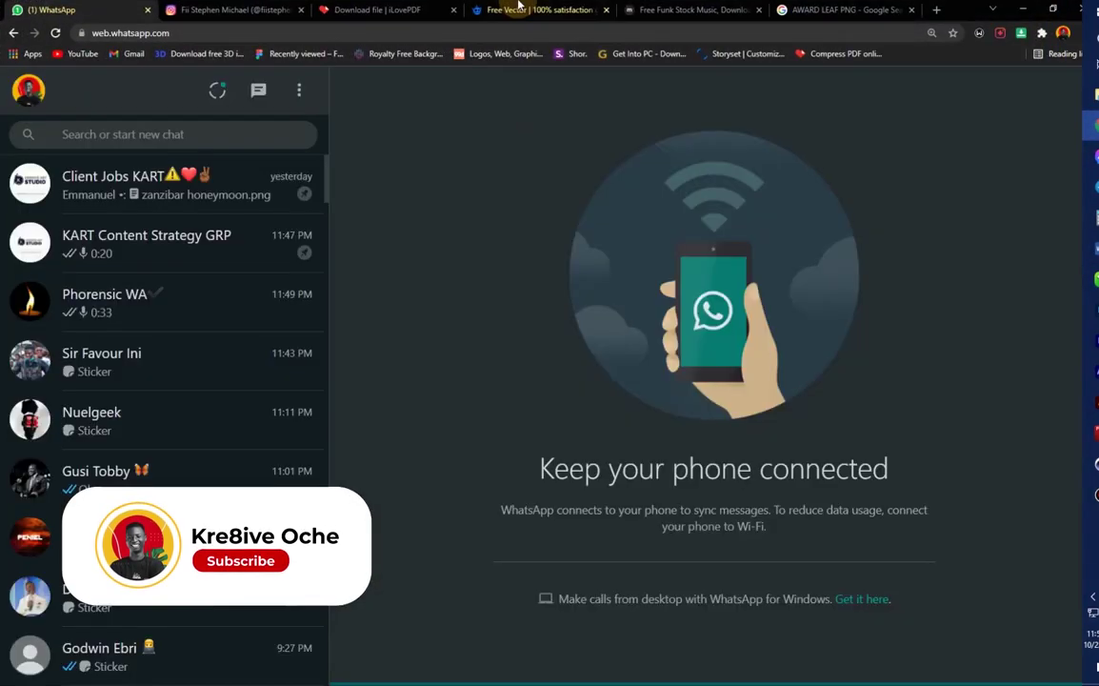
click(519, 9)
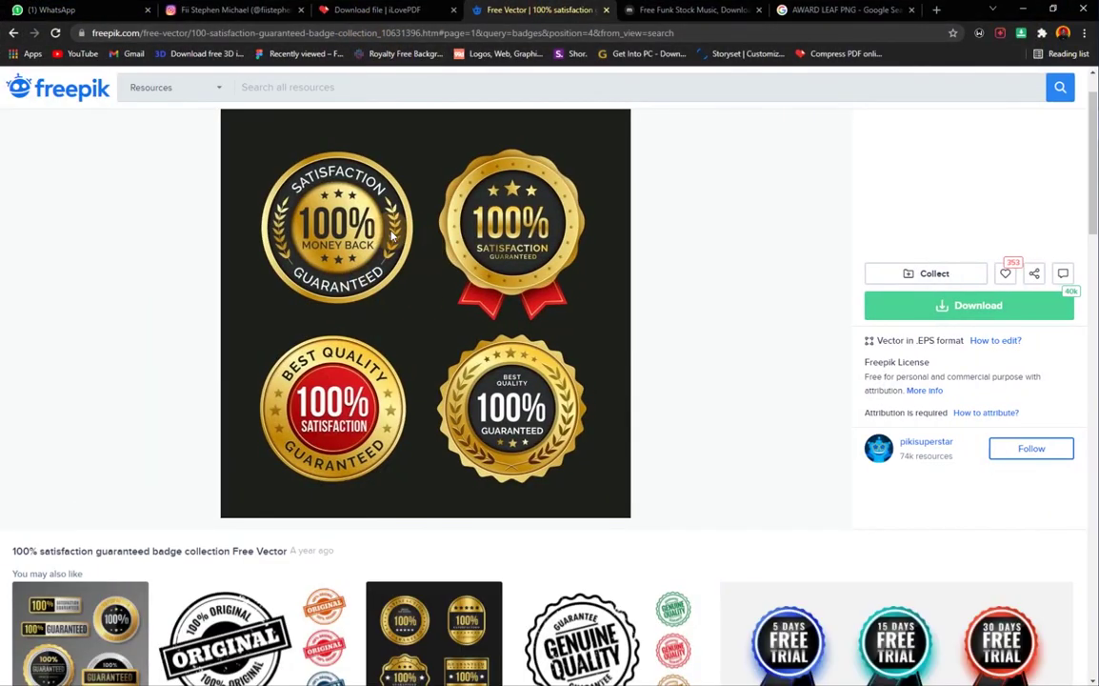
scroll(140, 238, down, 4)
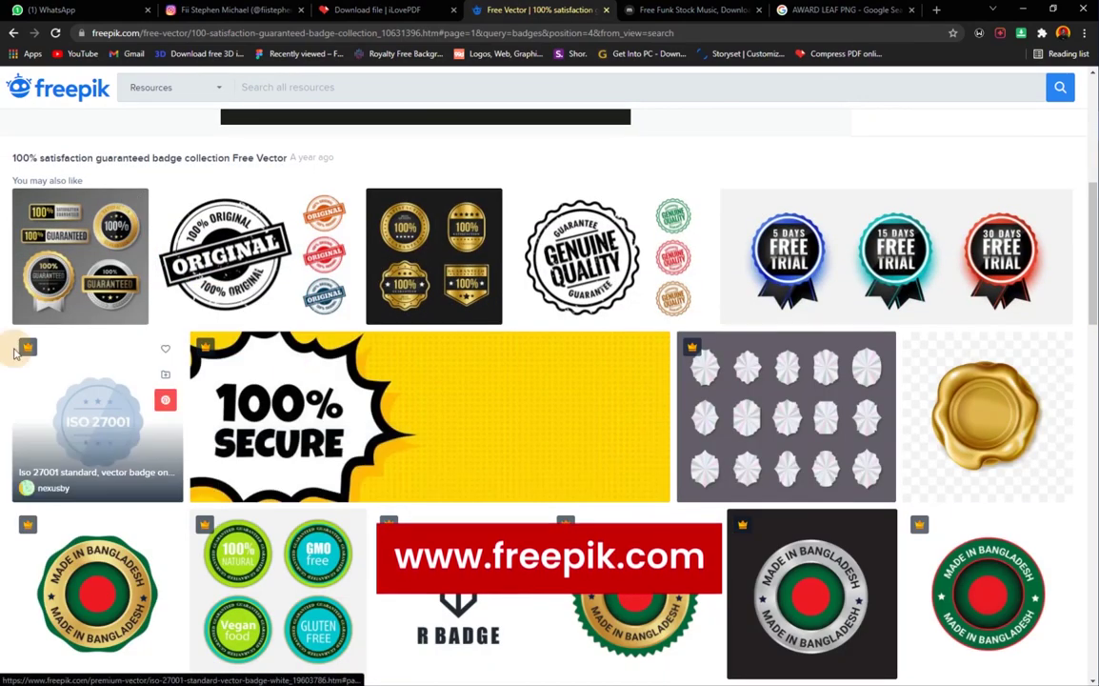
scroll(238, 381, down, 3)
scroll(469, 340, down, 4)
scroll(409, 343, up, 1)
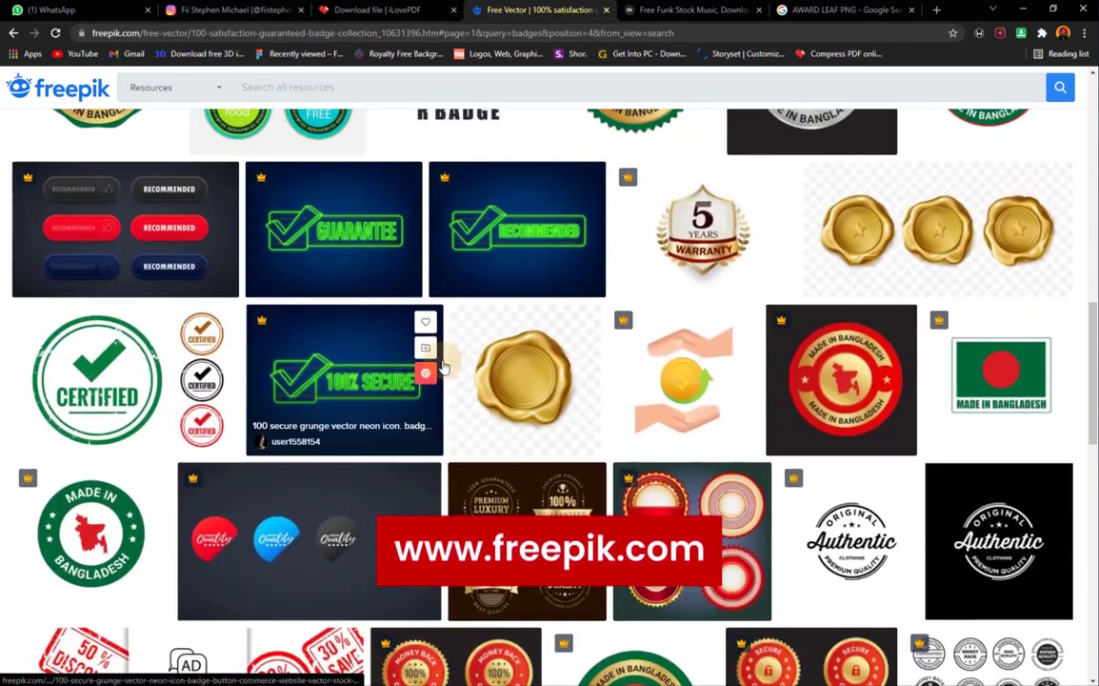
scroll(571, 429, up, 10)
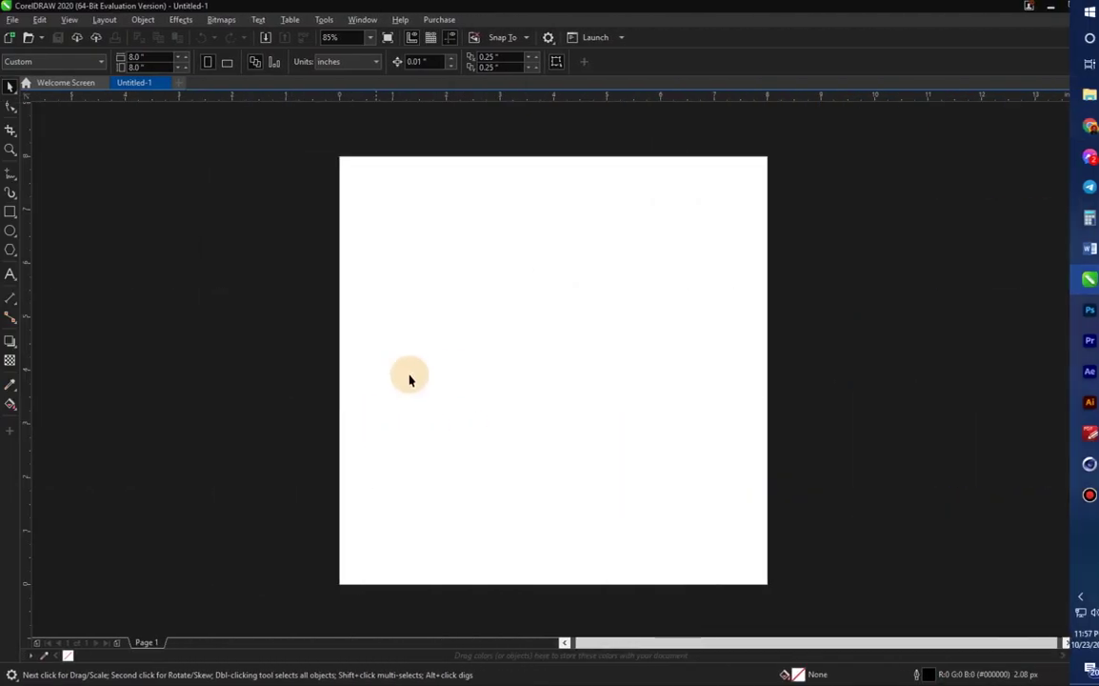
key(h)
mouse_move(461, 373)
mouse_down()
mouse_move(427, 368)
mouse_move(464, 359)
mouse_up()
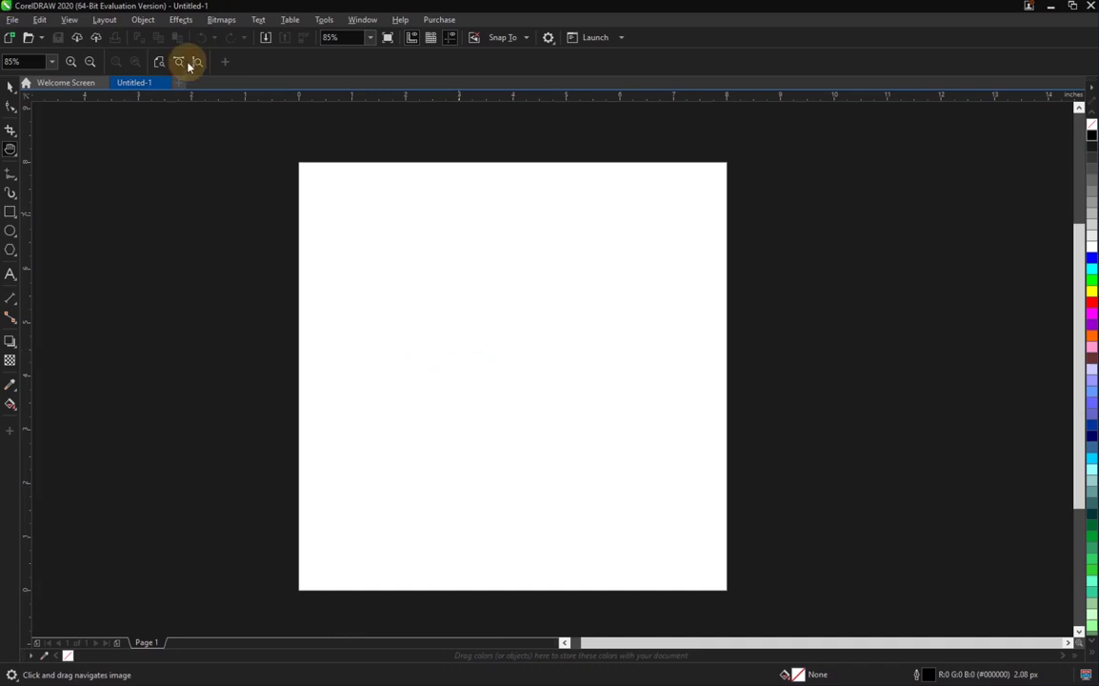
drag(195, 350, 225, 353)
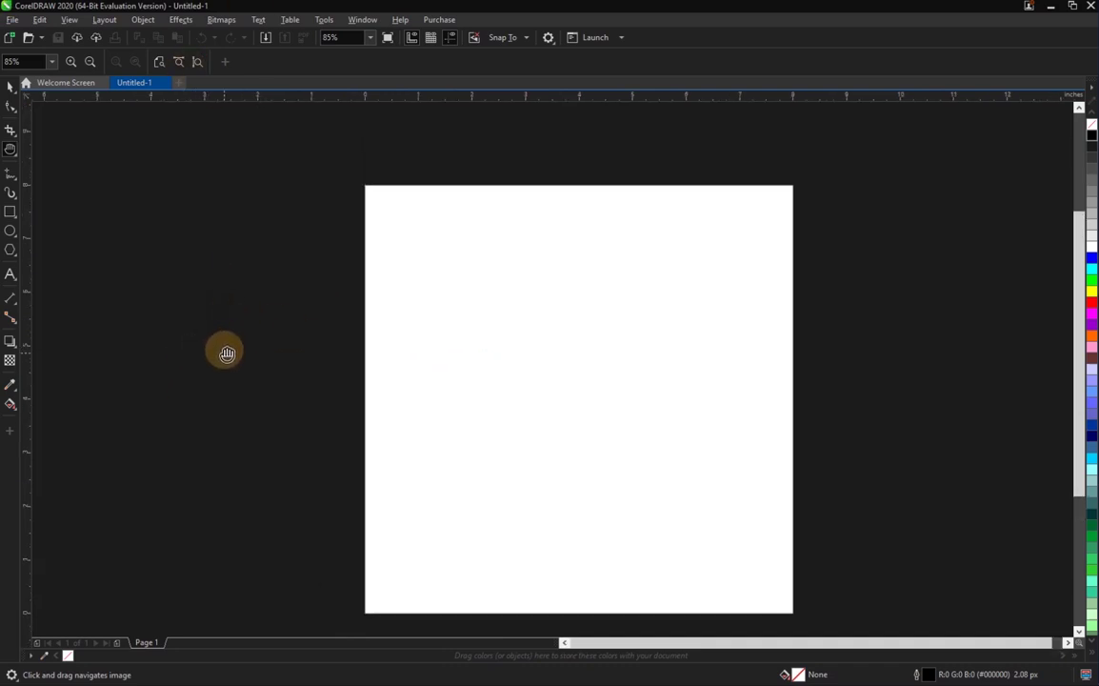
drag(591, 397, 569, 380)
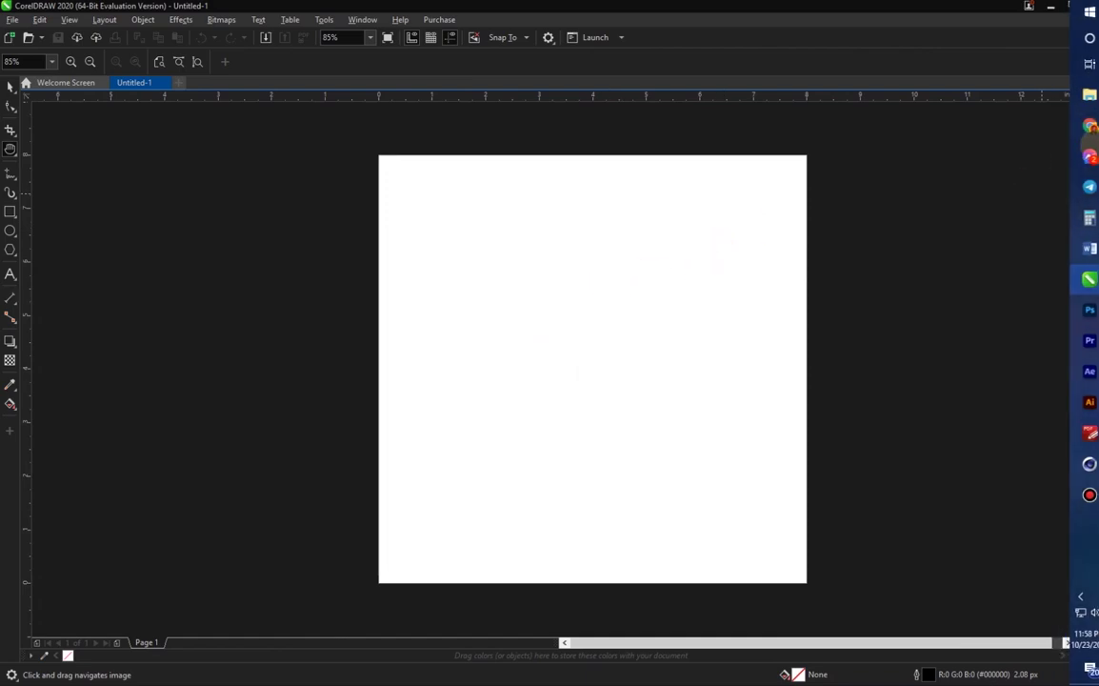
Switch to Chrome, copy the badge collection image from the Freepik page, and return to CorelDRAW.
click(1079, 125)
right_click(517, 279)
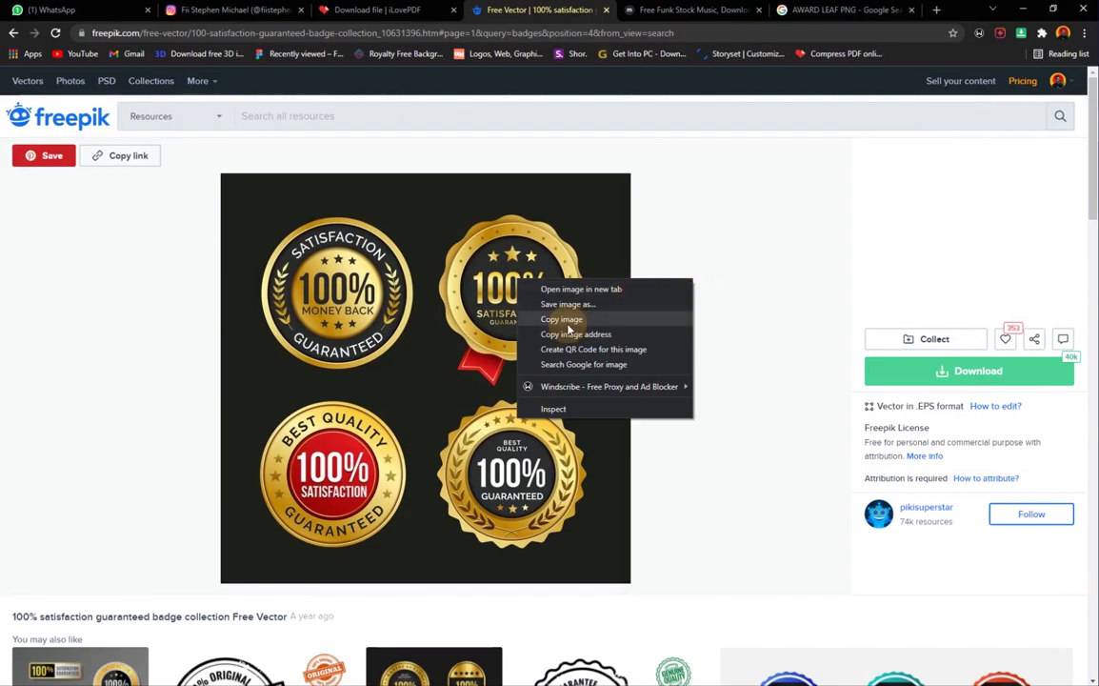
click(568, 327)
key(alt+Tab)
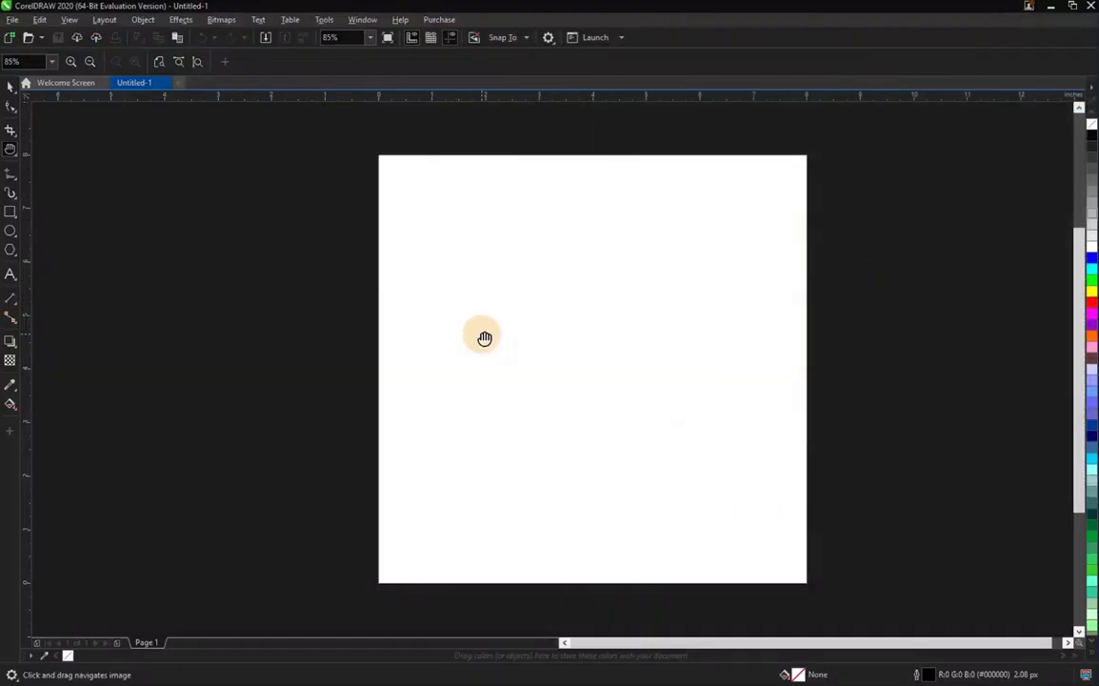
Paste the badge collection image into the document and place it beside the page, on its left side.
drag(525, 336, 517, 326)
key(space)
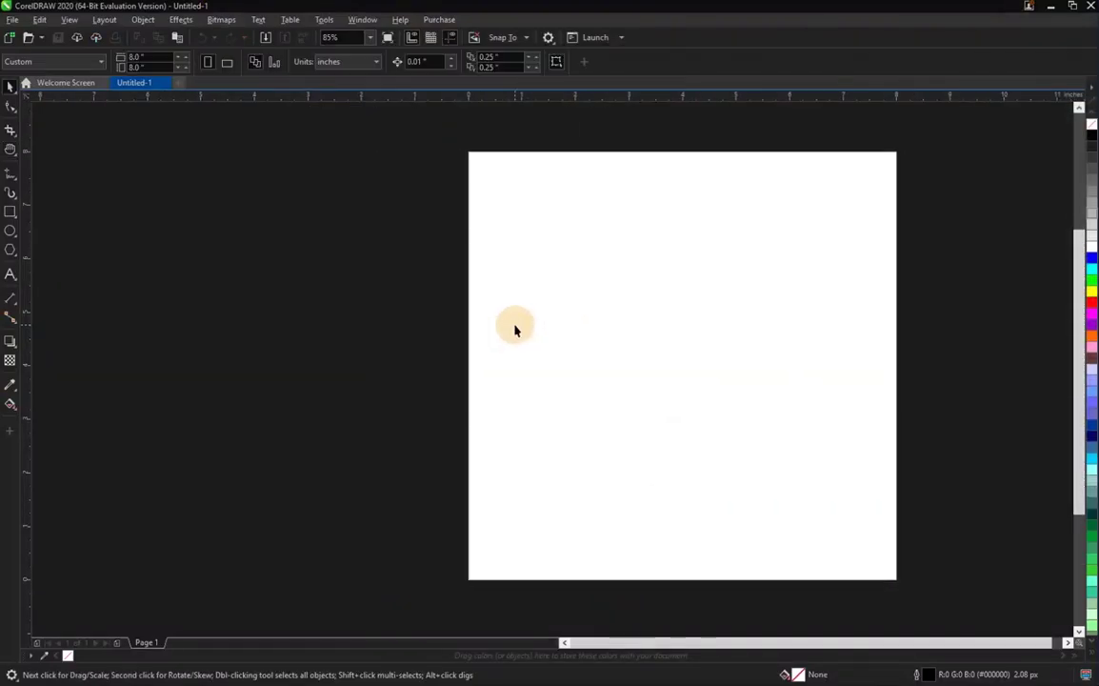
key(ctrl+v)
scroll(482, 326, down, 3)
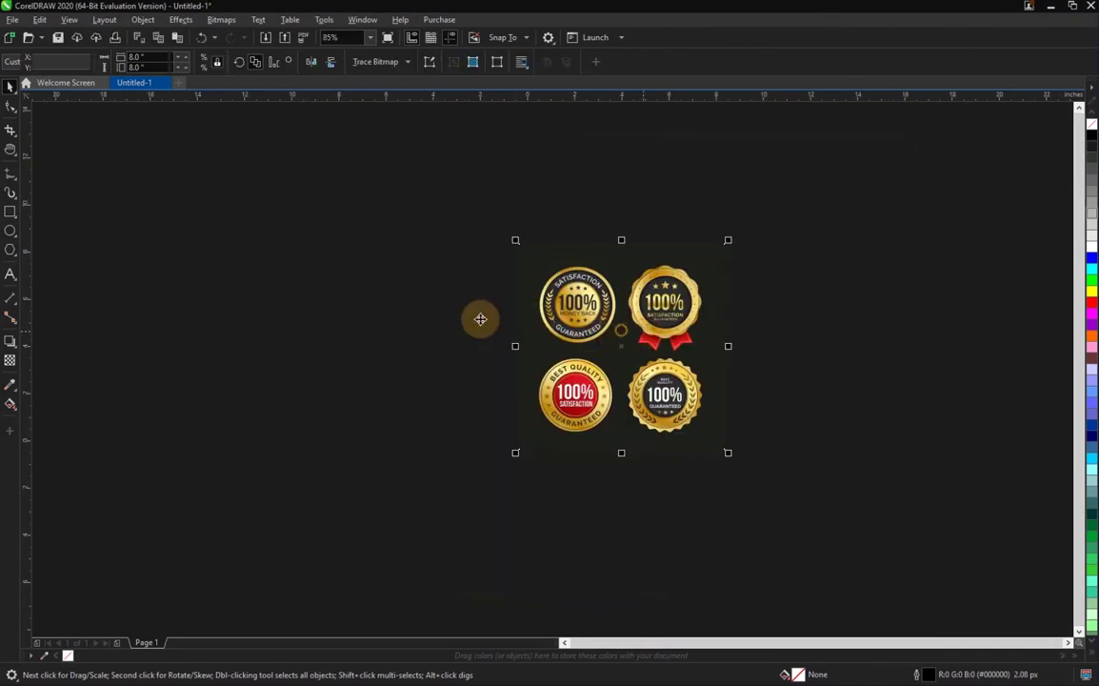
drag(551, 325, 405, 331)
drag(503, 369, 414, 368)
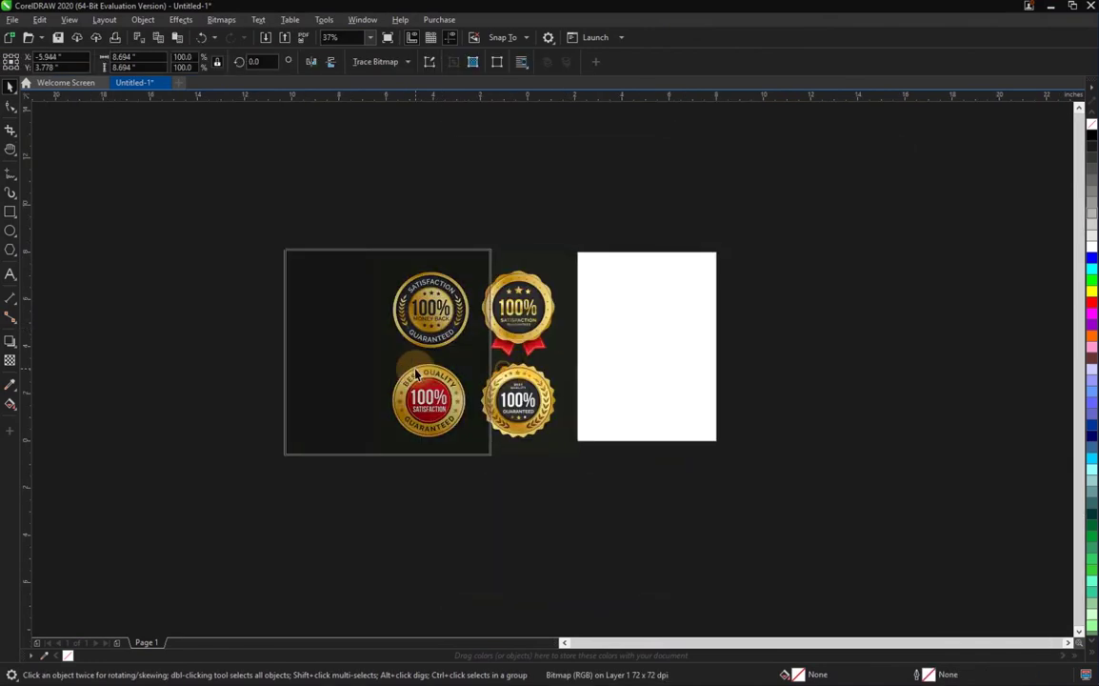
Draw an ellipse about 5.75 by 5.67 inches near the centre of the page.
key(space)
drag(581, 357, 503, 364)
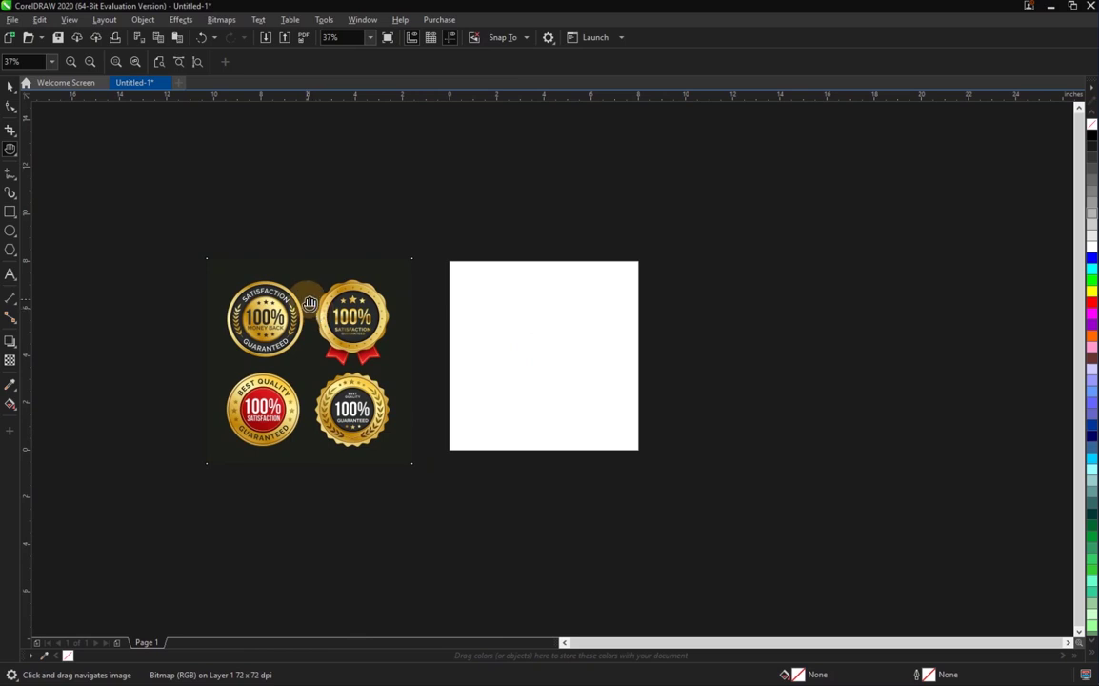
drag(433, 290, 396, 284)
key(space)
click(12, 246)
click(9, 230)
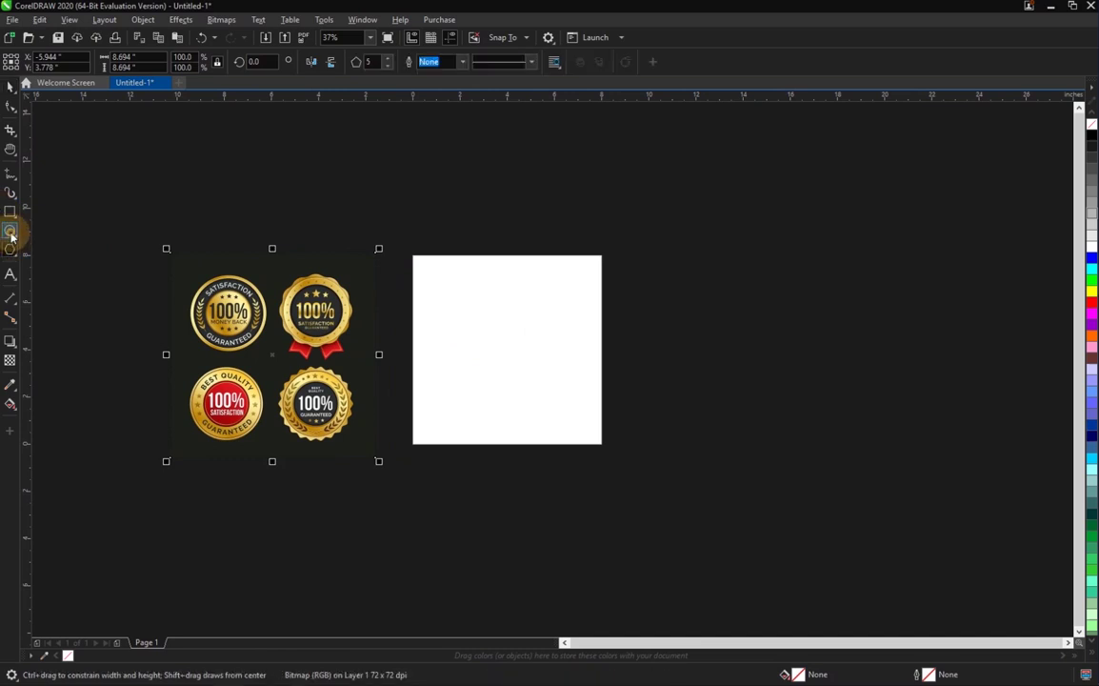
drag(443, 278, 581, 416)
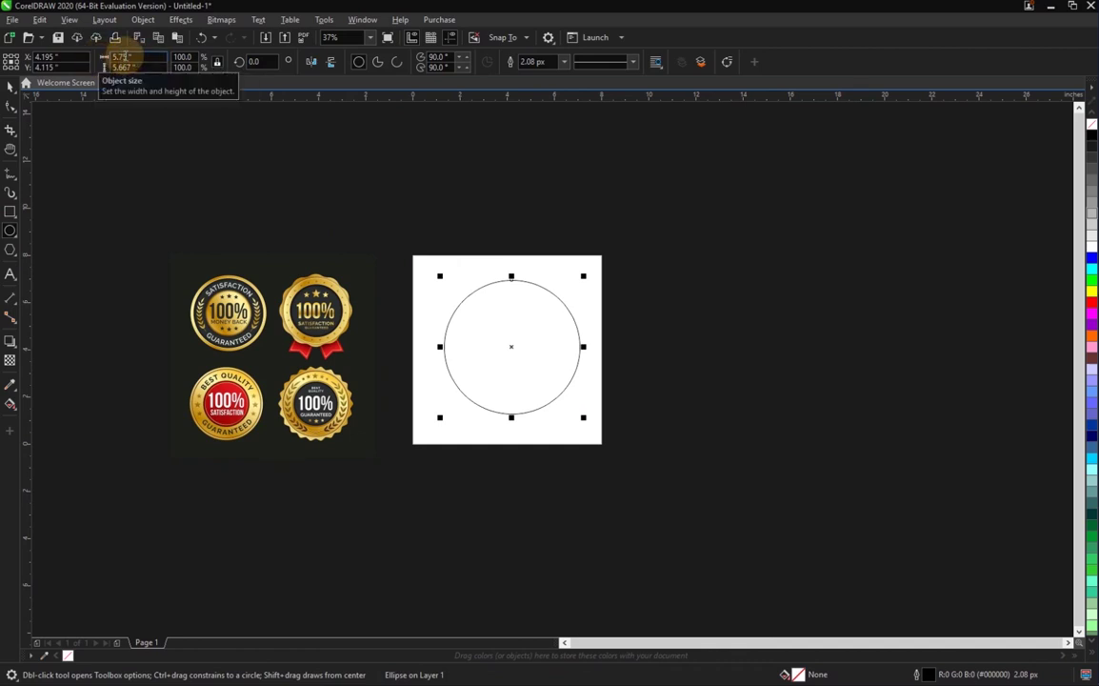
Set the ellipse's height to 5.75 inches to make it a perfect circle.
click(137, 65)
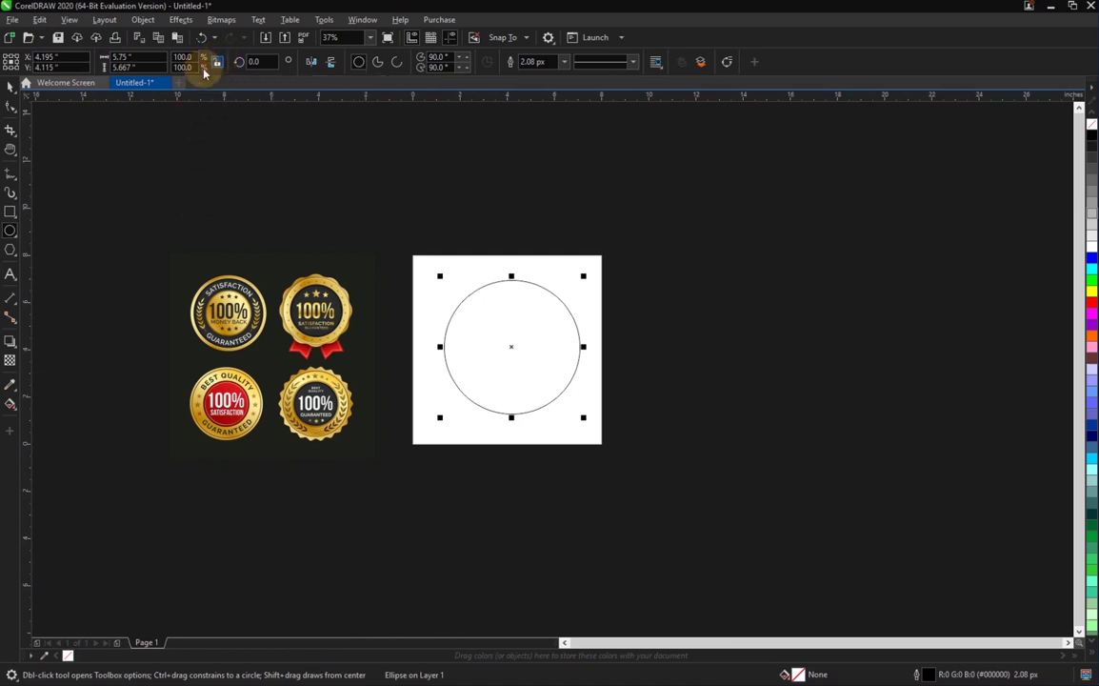
click(138, 56)
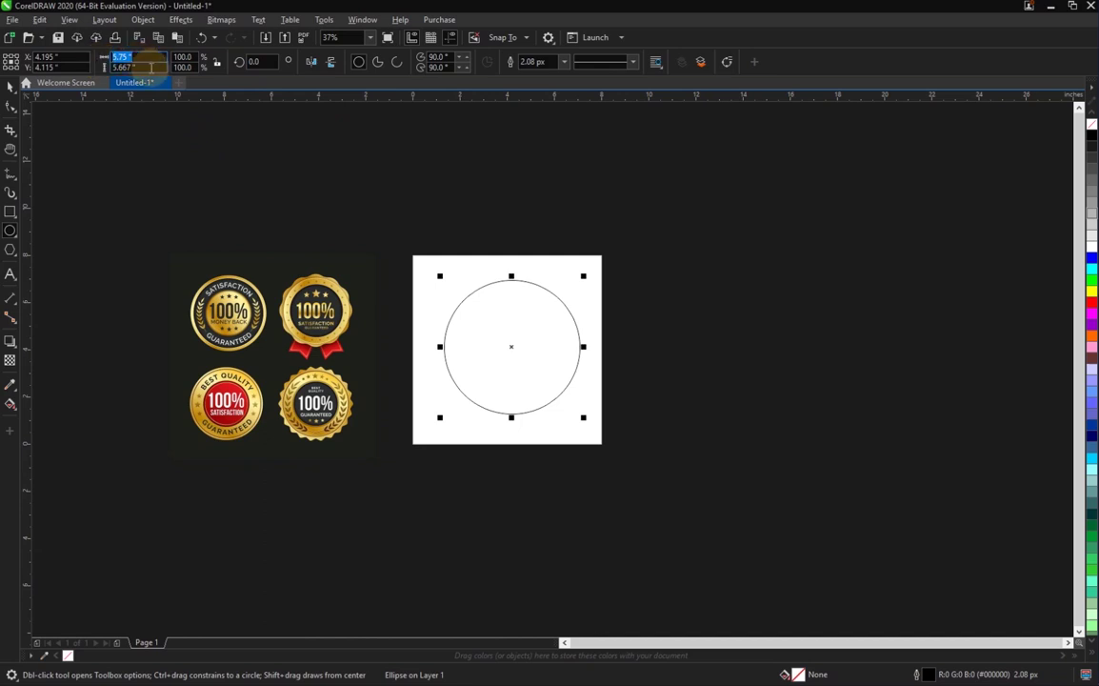
key(Tab)
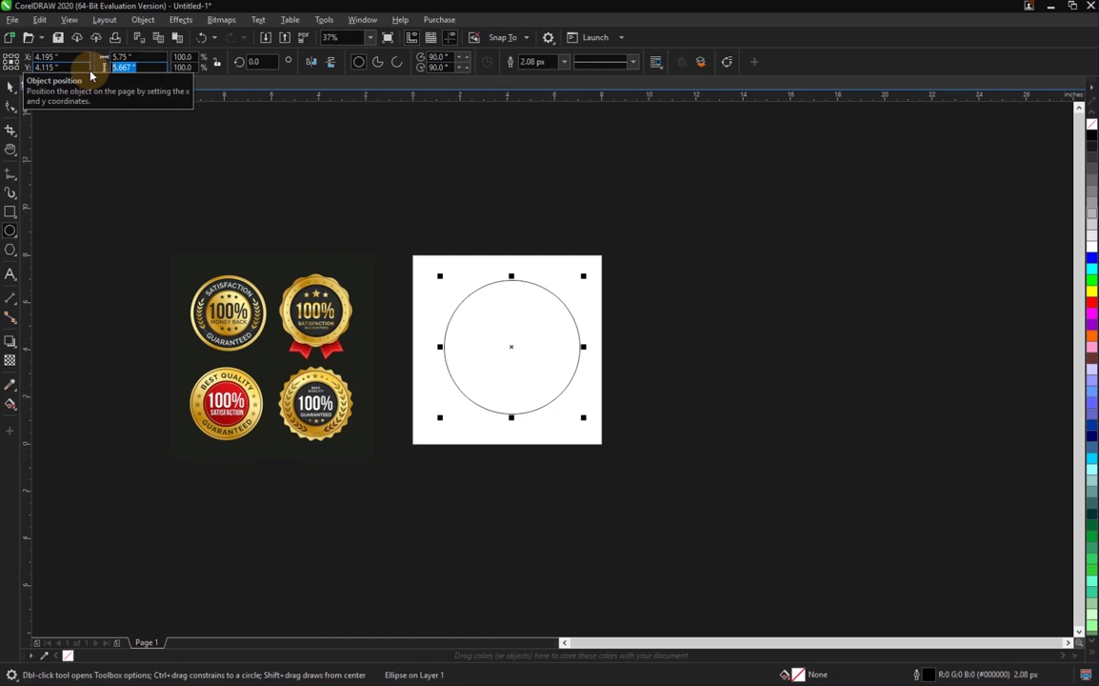
text(5.75)
key(Return)
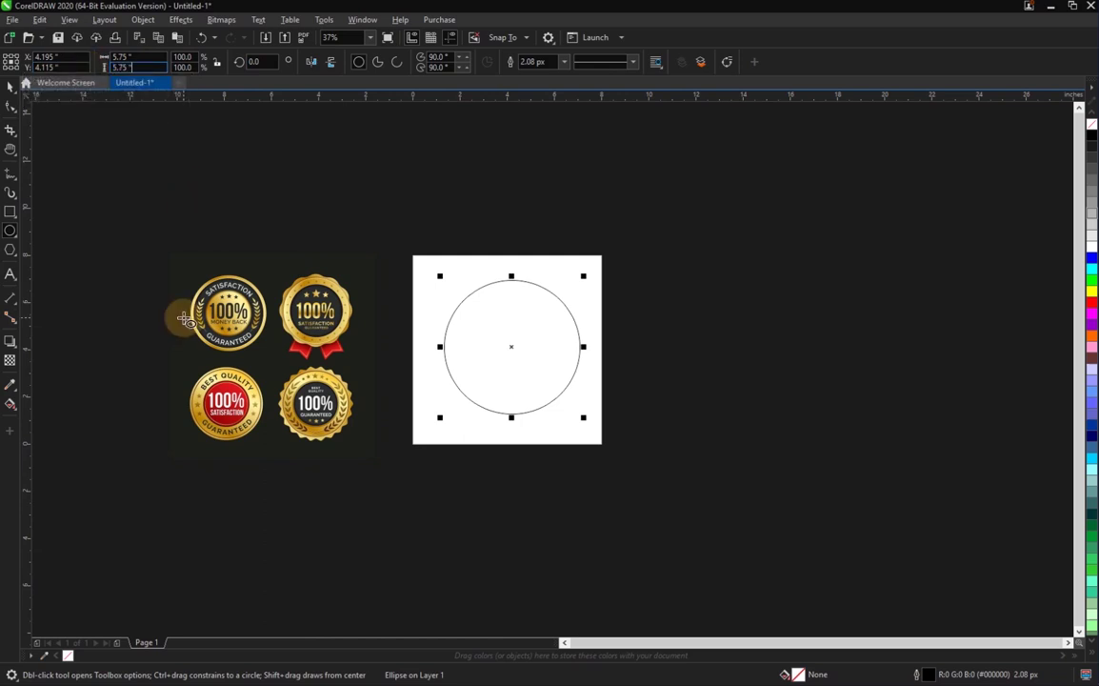
key(space)
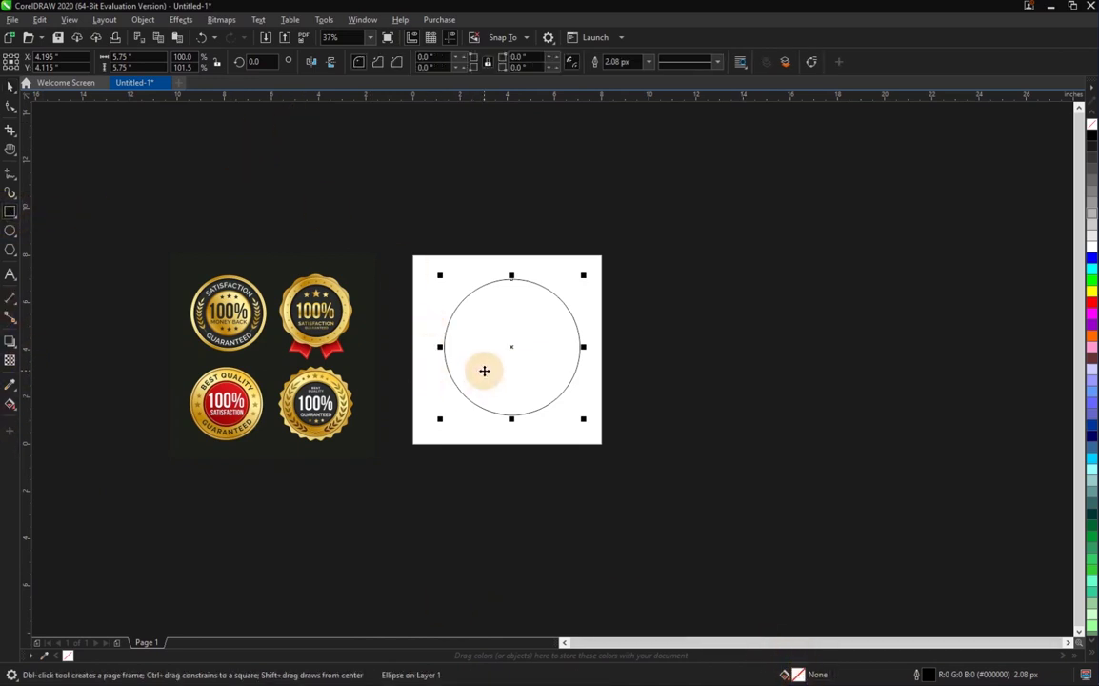
click(487, 366)
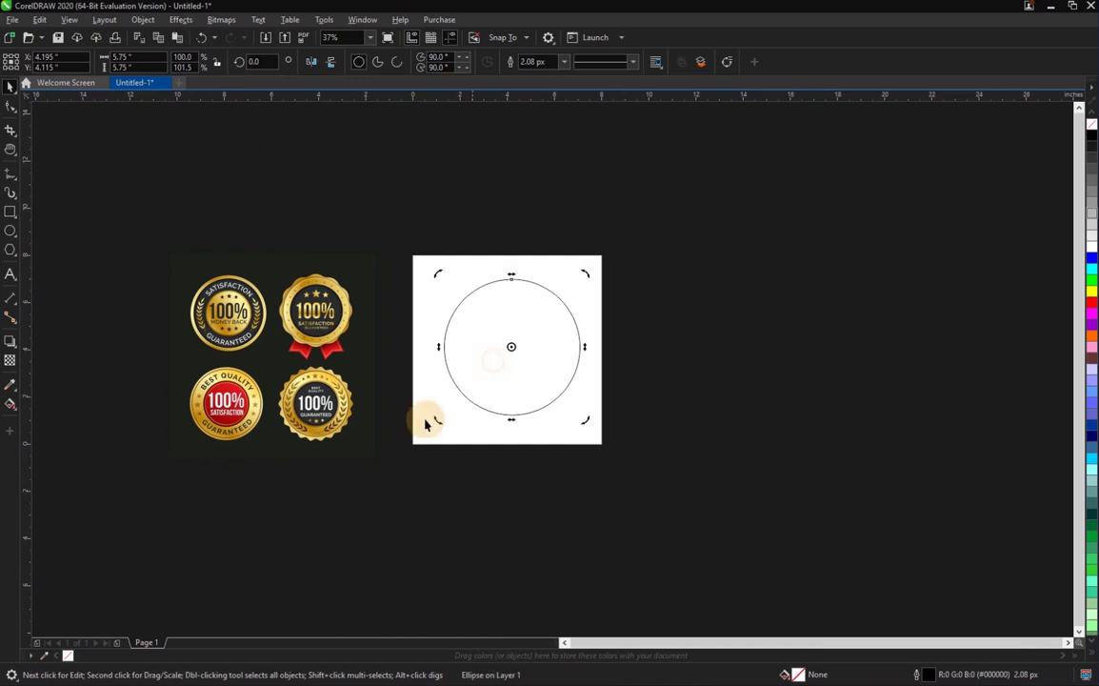
double_click(796, 675)
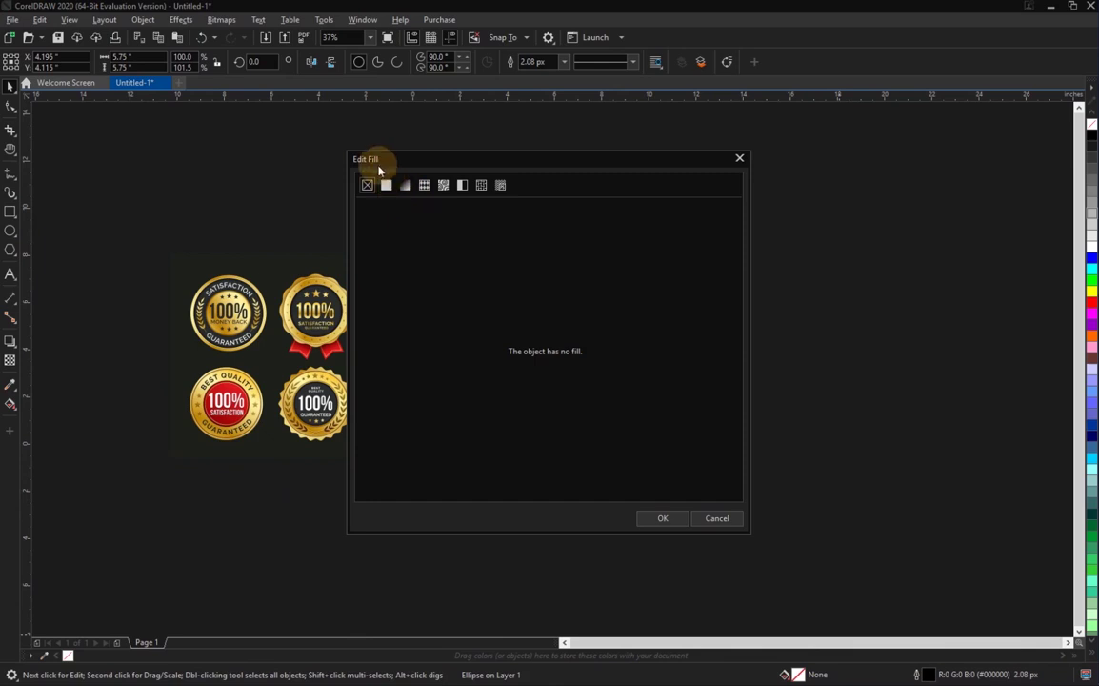
click(385, 186)
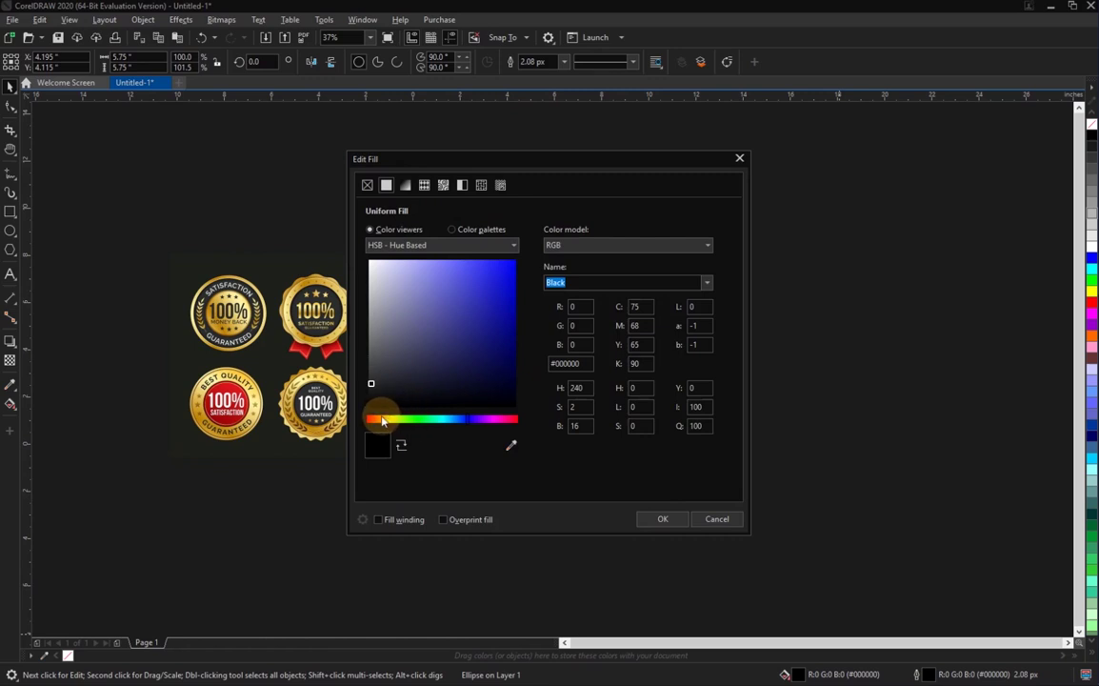
drag(380, 420, 387, 421)
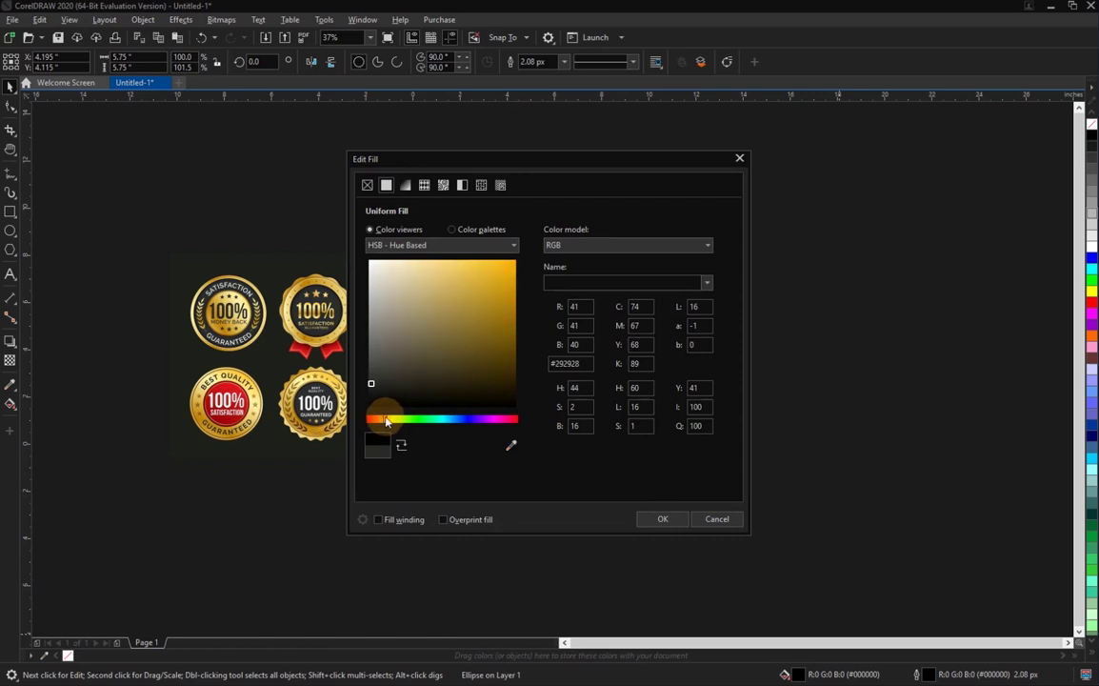
click(701, 524)
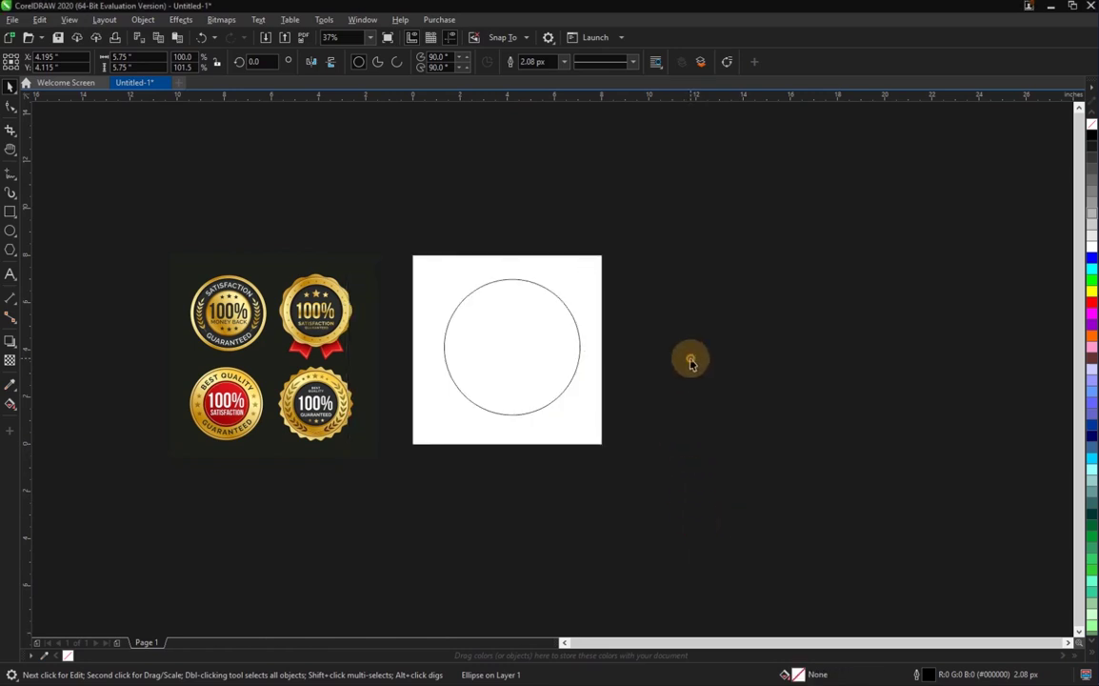
click(678, 322)
Switch to Chrome and search Google for "gradient gold color code" in the award leaf search tab.
click(1080, 129)
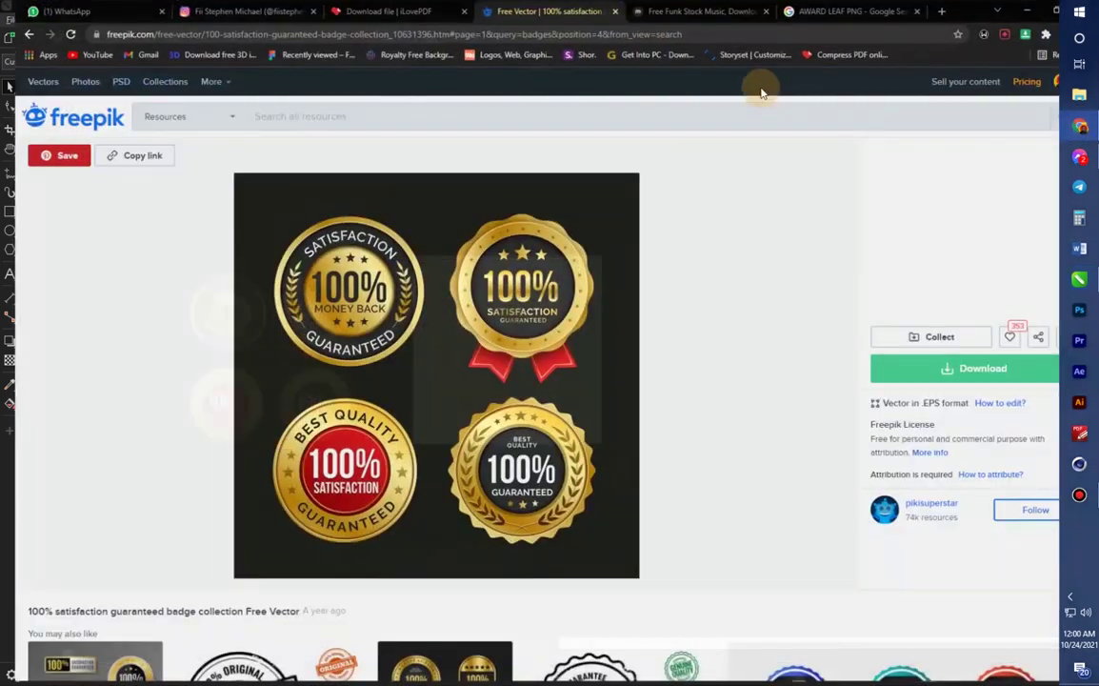
click(795, 11)
click(759, 37)
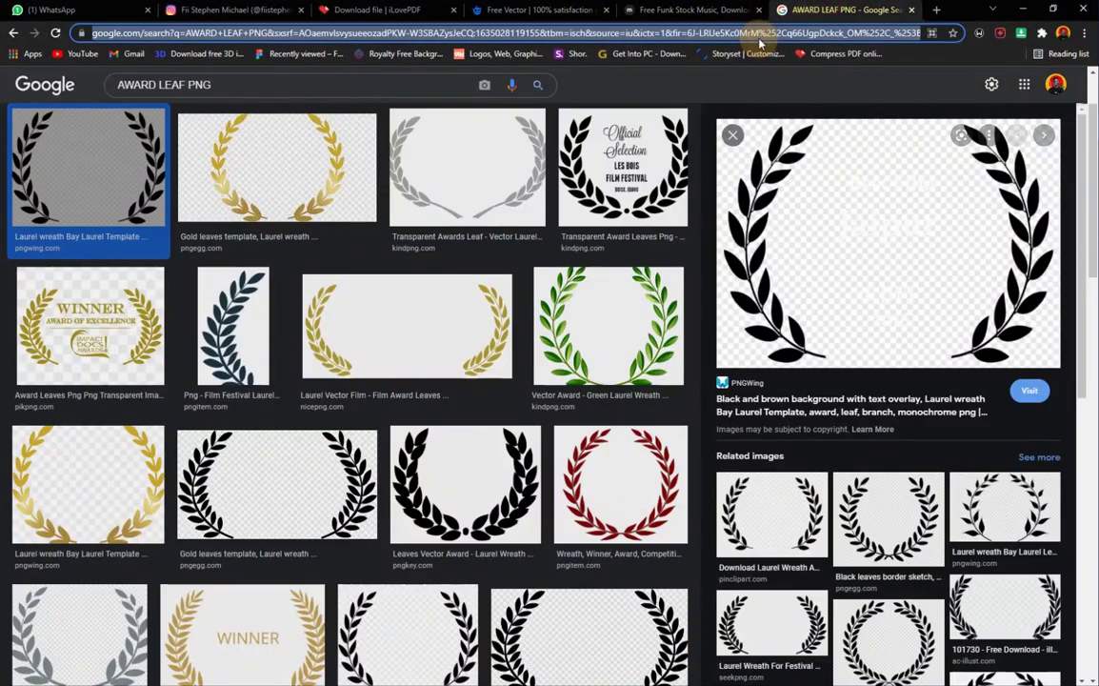
text(grad)
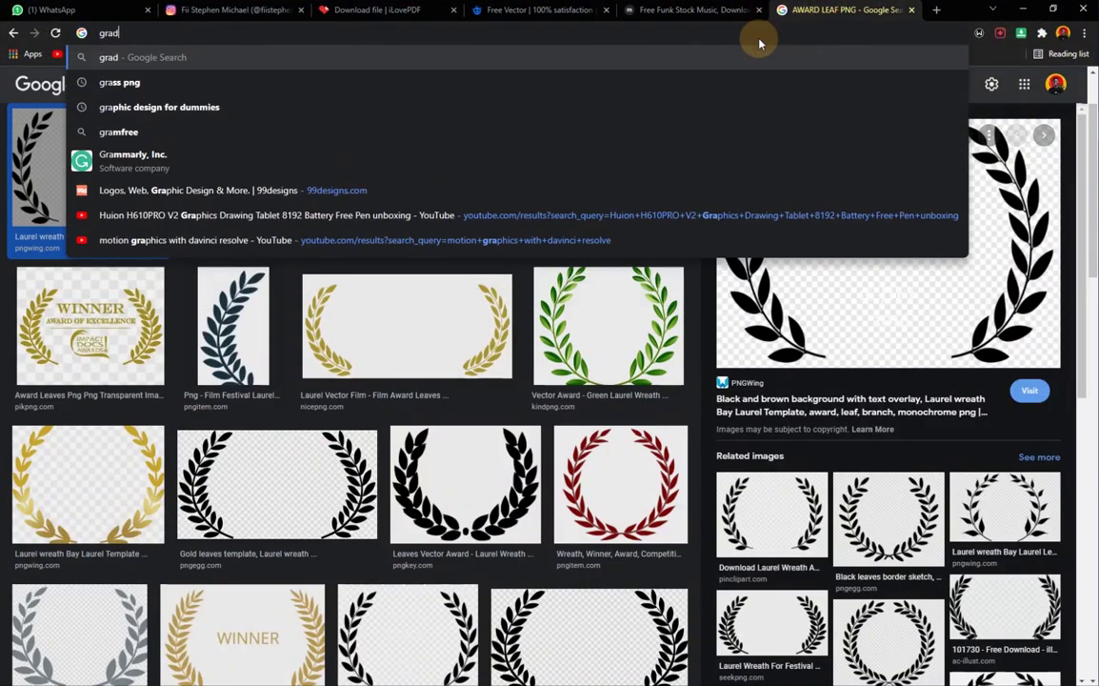
text(ient go)
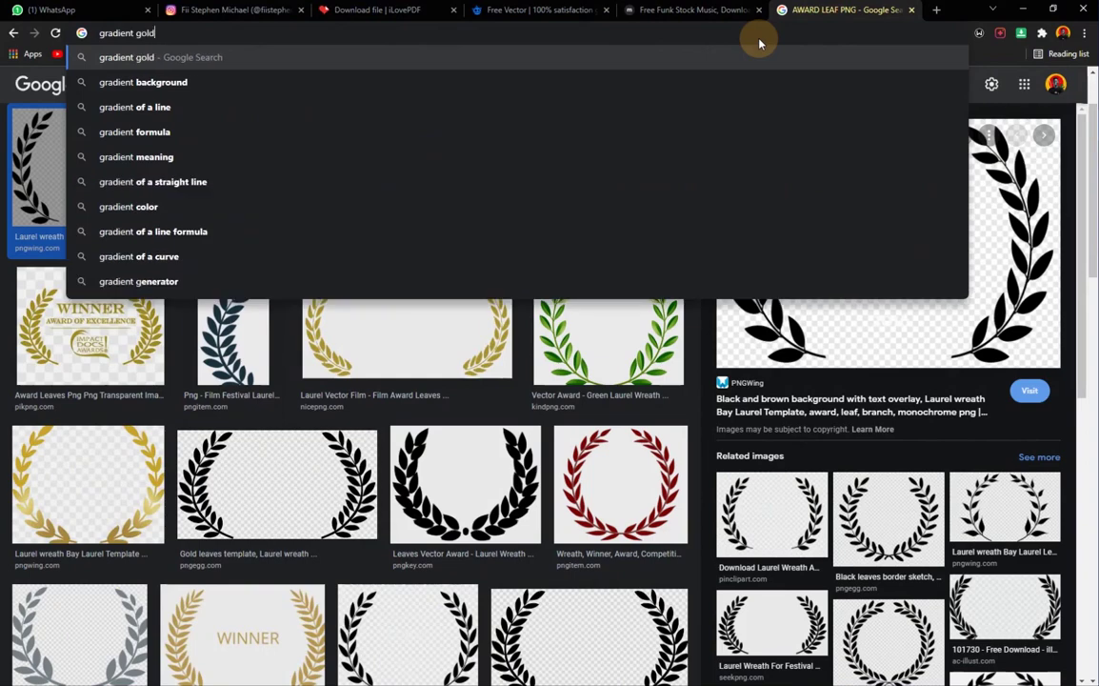
text(ld)
key(Down)
key(Return)
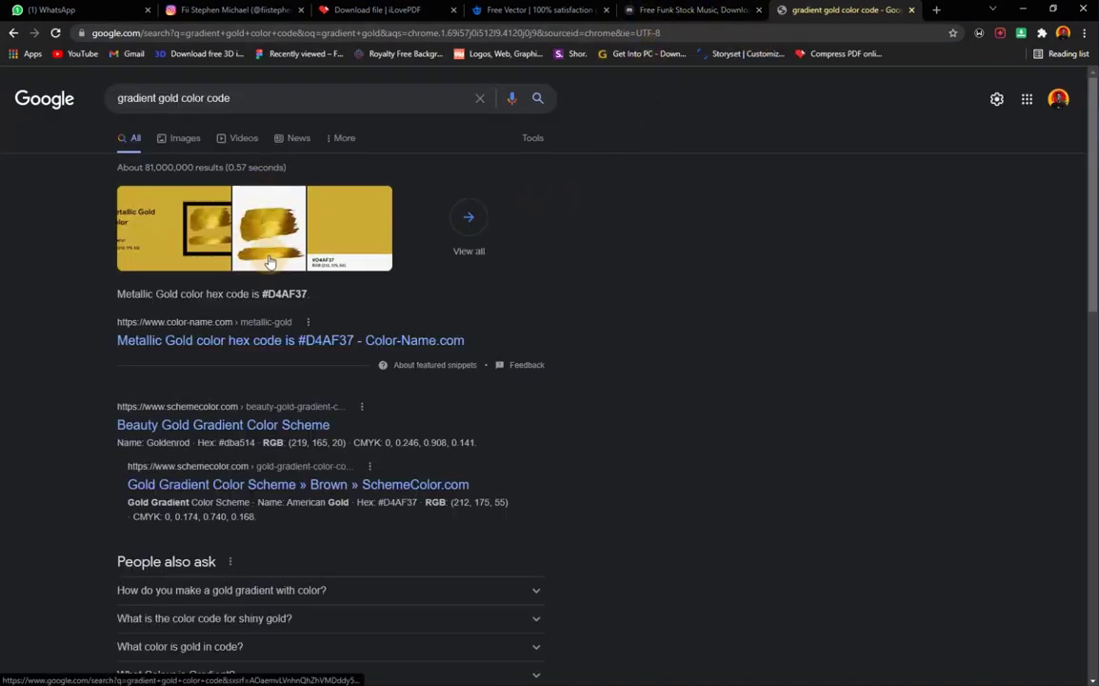
Open the image results, preview the Beauty Gold Gradient Color Scheme palette and copy its image.
click(266, 250)
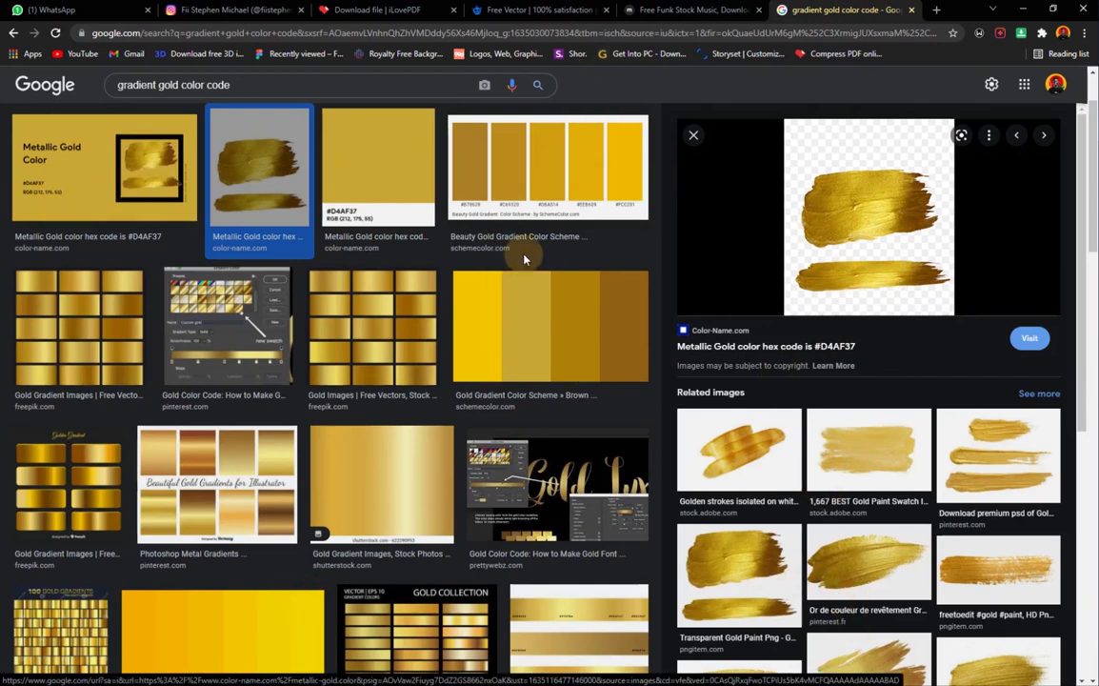
click(533, 189)
right_click(842, 202)
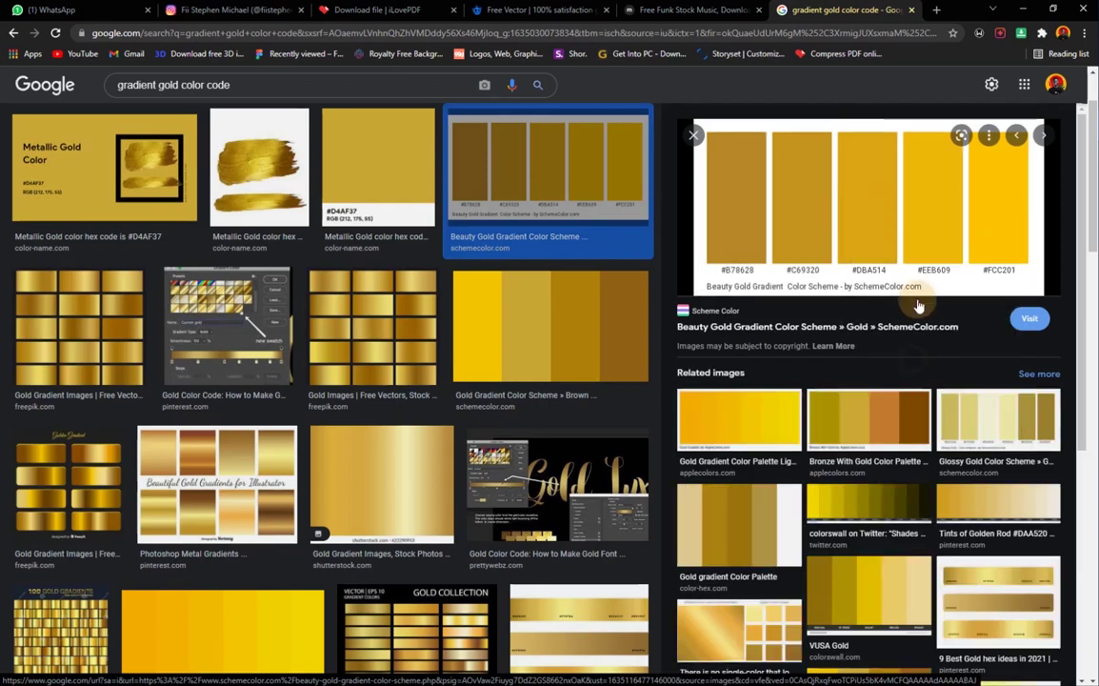
Return to CorelDRAW, paste the gold colour palette image and place it above the page.
click(1024, 8)
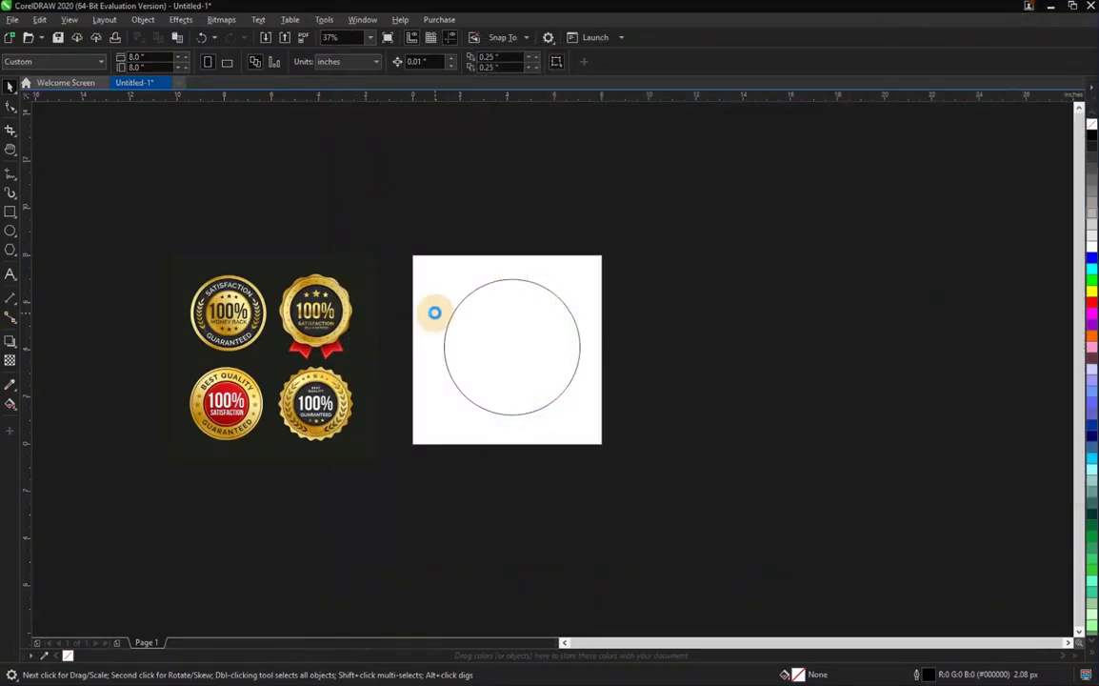
key(ctrl+v)
drag(467, 354, 501, 190)
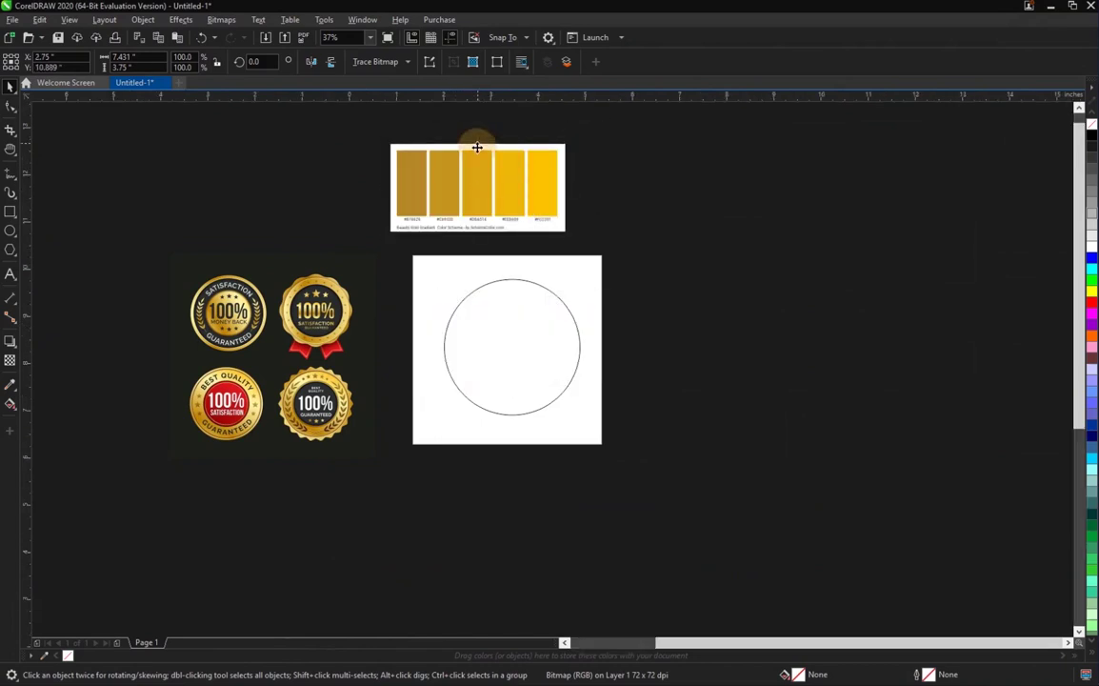
Sample the five golds #B78628, #C69320, #DBA514, #EEB609 and #FCC201 from the pasted image into the document palette.
scroll(476, 147, up, 5)
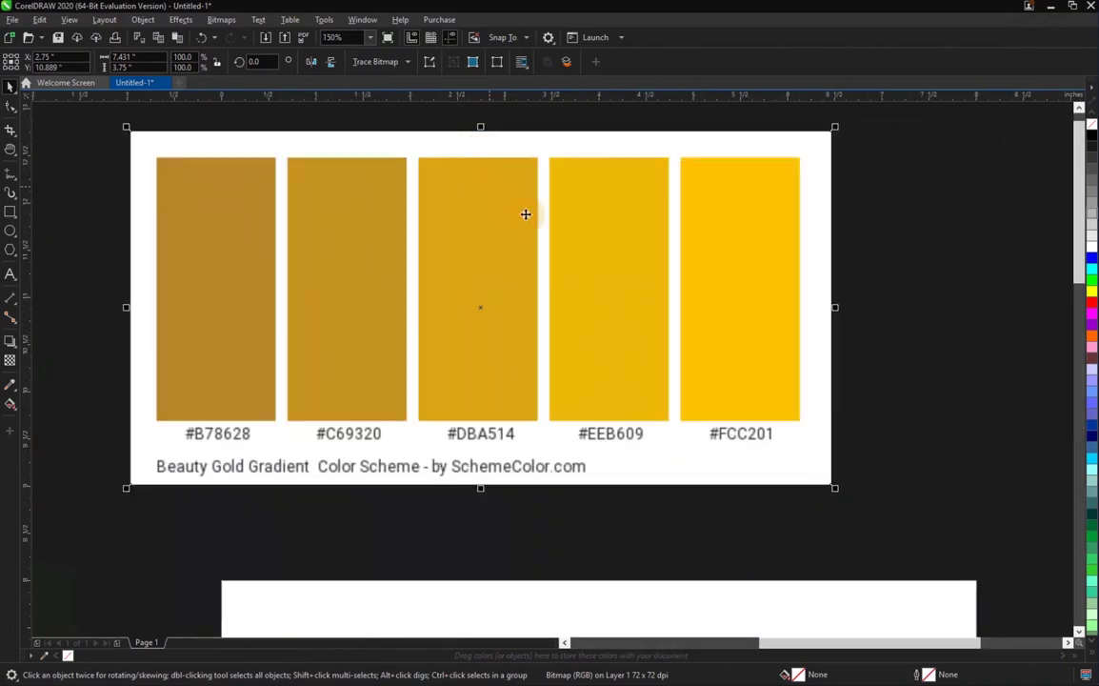
click(43, 656)
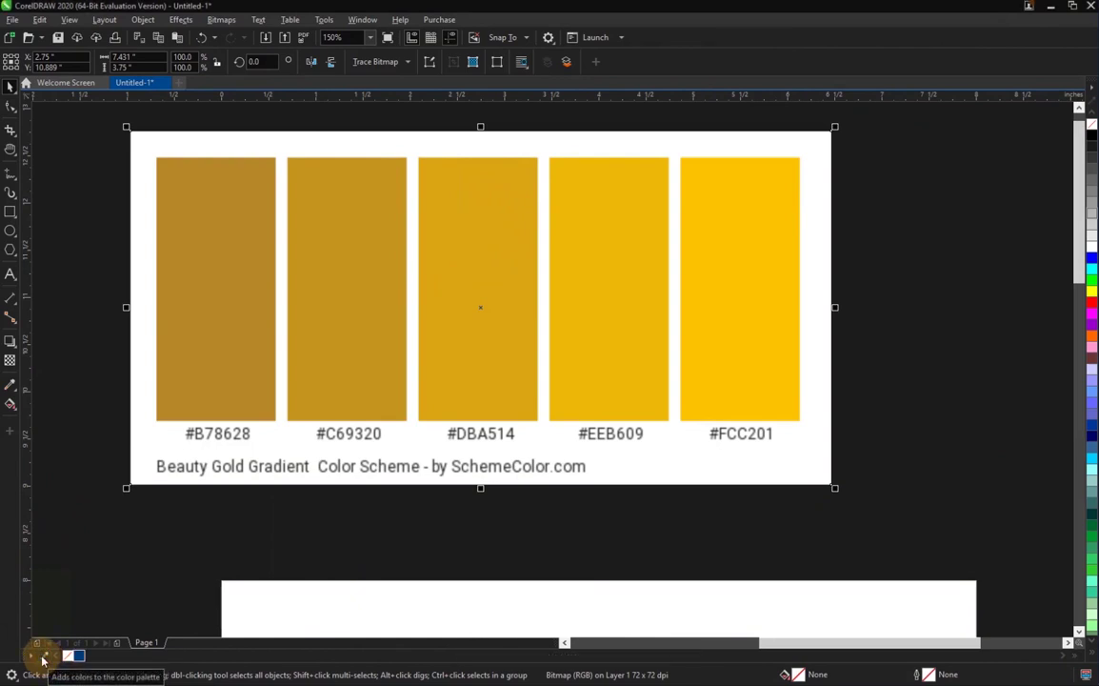
click(199, 260)
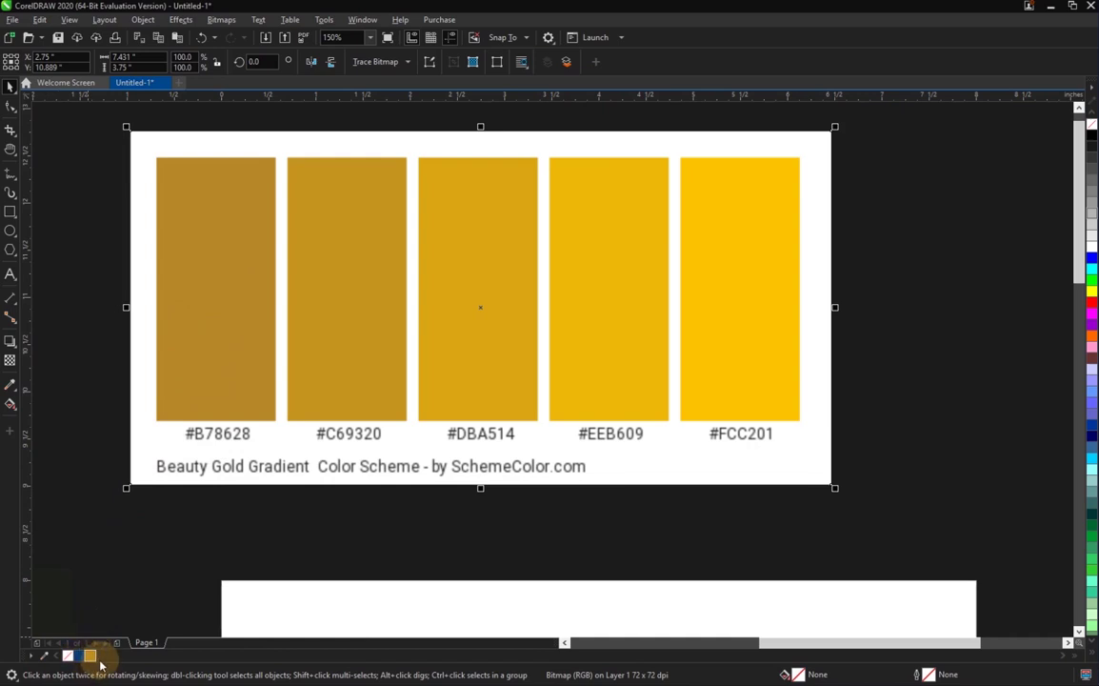
click(43, 657)
click(295, 336)
click(46, 657)
click(441, 366)
click(46, 657)
click(618, 343)
click(46, 656)
click(724, 351)
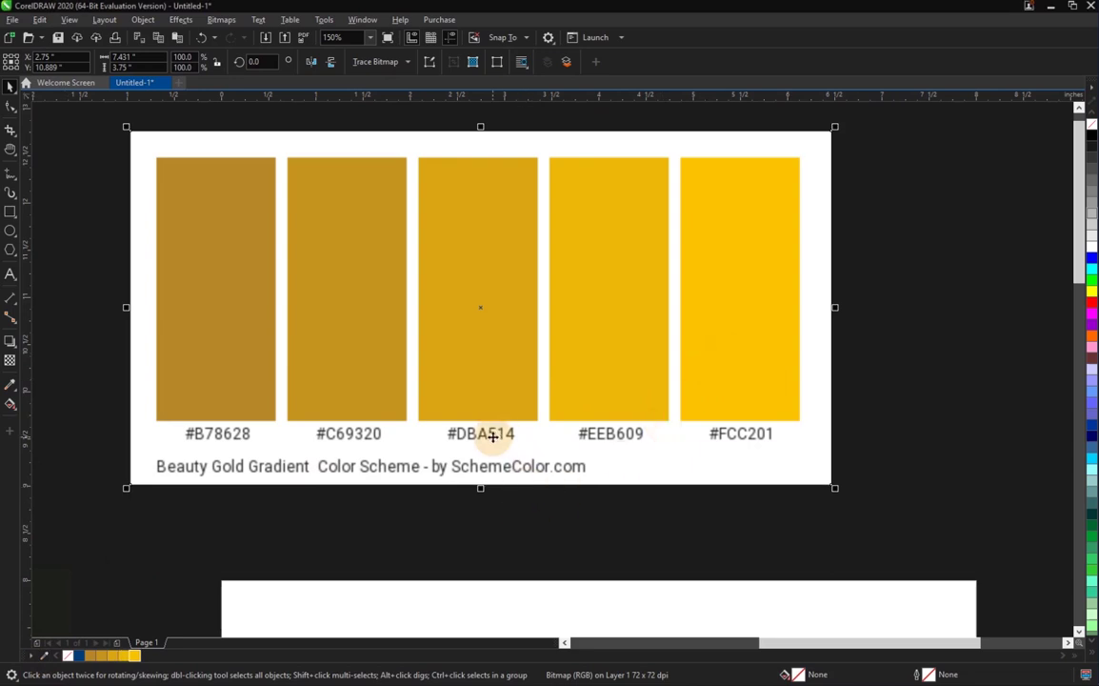
Select the circle on the page and check which colour palettes are enabled for display.
scroll(492, 436, down, 5)
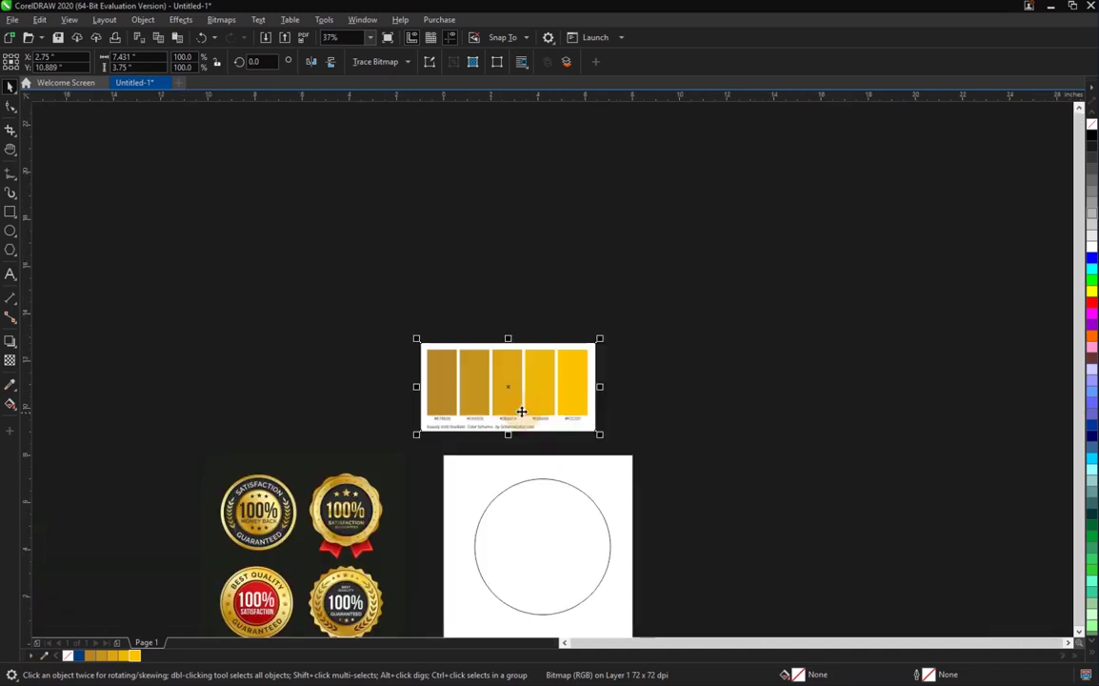
click(606, 523)
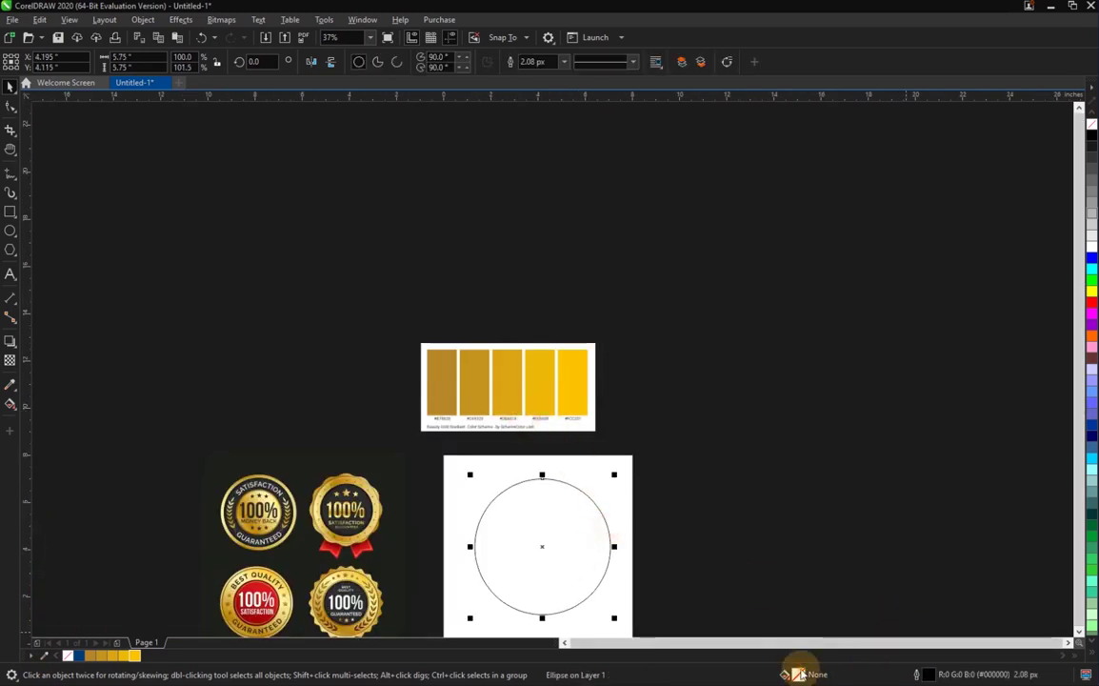
double_click(799, 674)
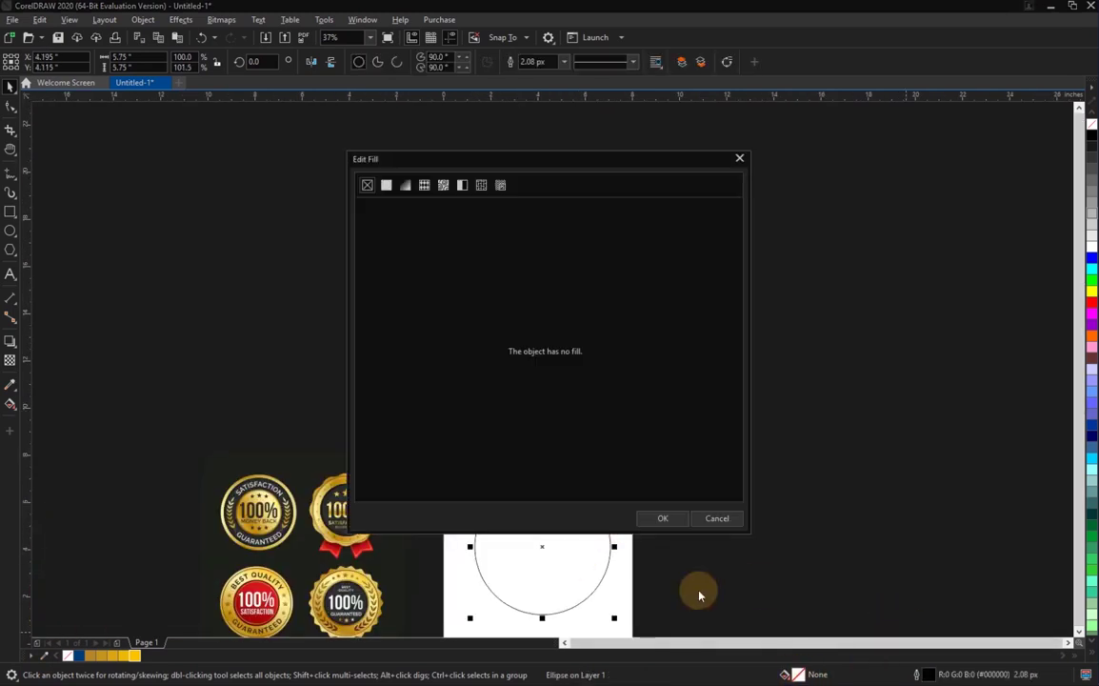
click(717, 519)
click(364, 19)
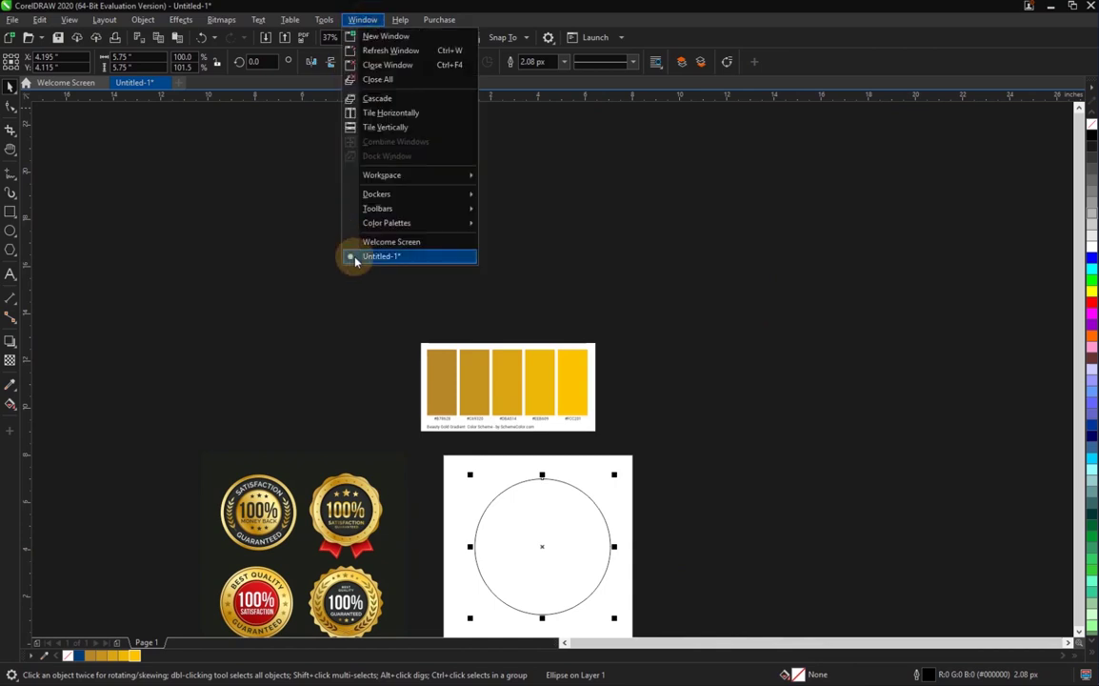
mouse_move(392, 226)
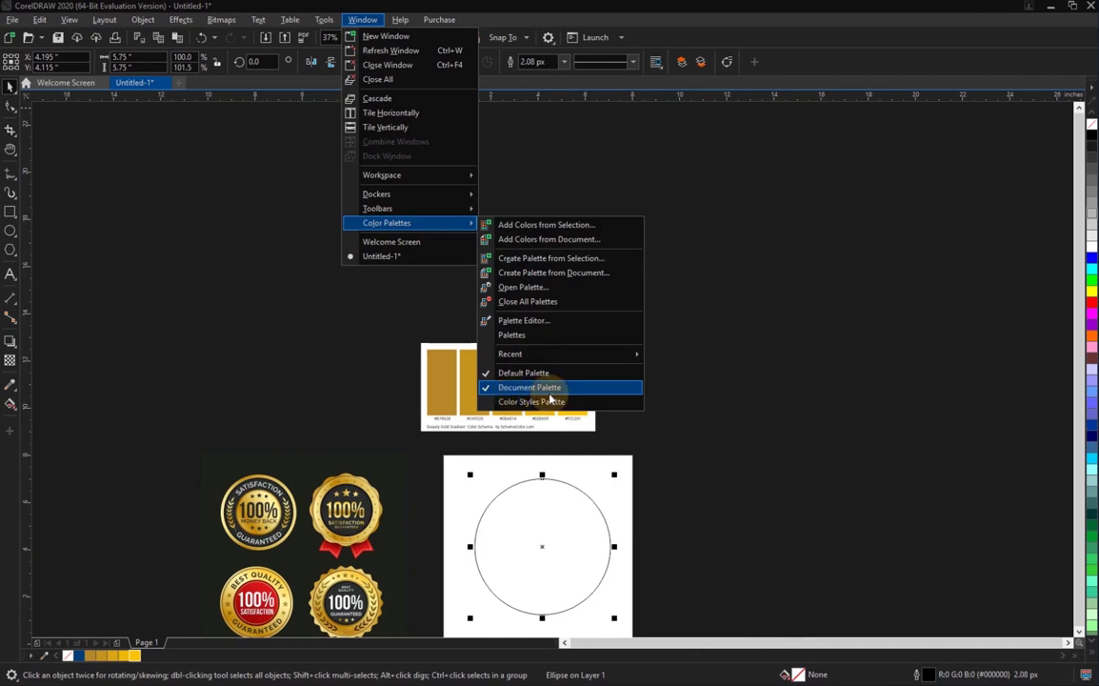
click(583, 448)
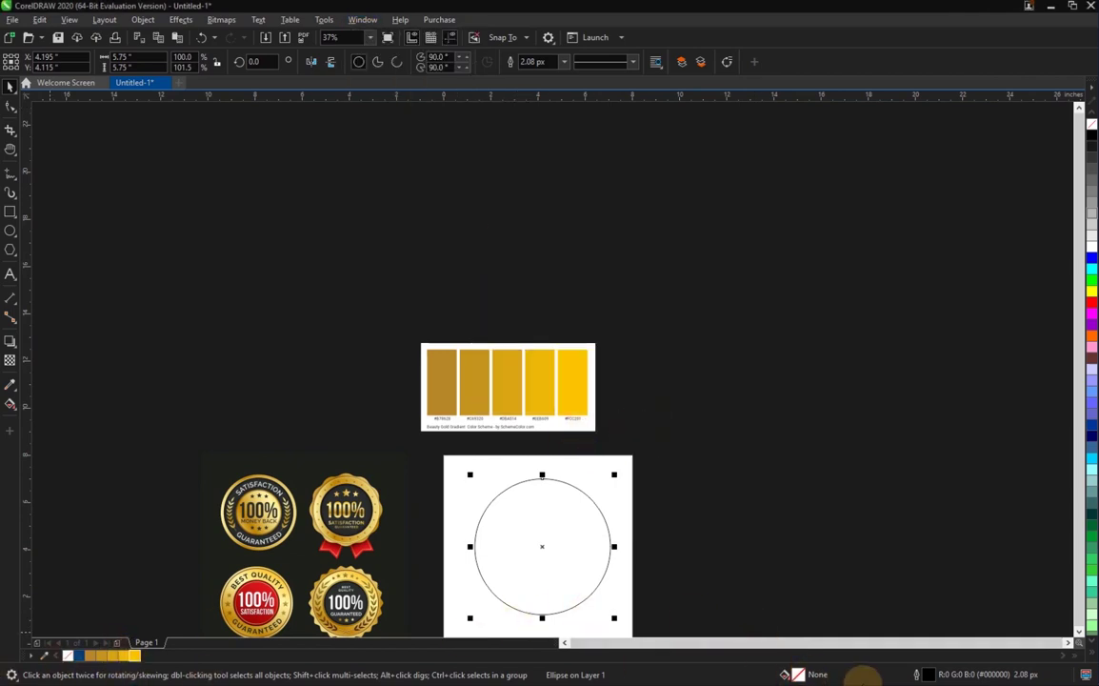
Give the circle a uniform fill of #B78628, sampled from the document palette.
double_click(798, 674)
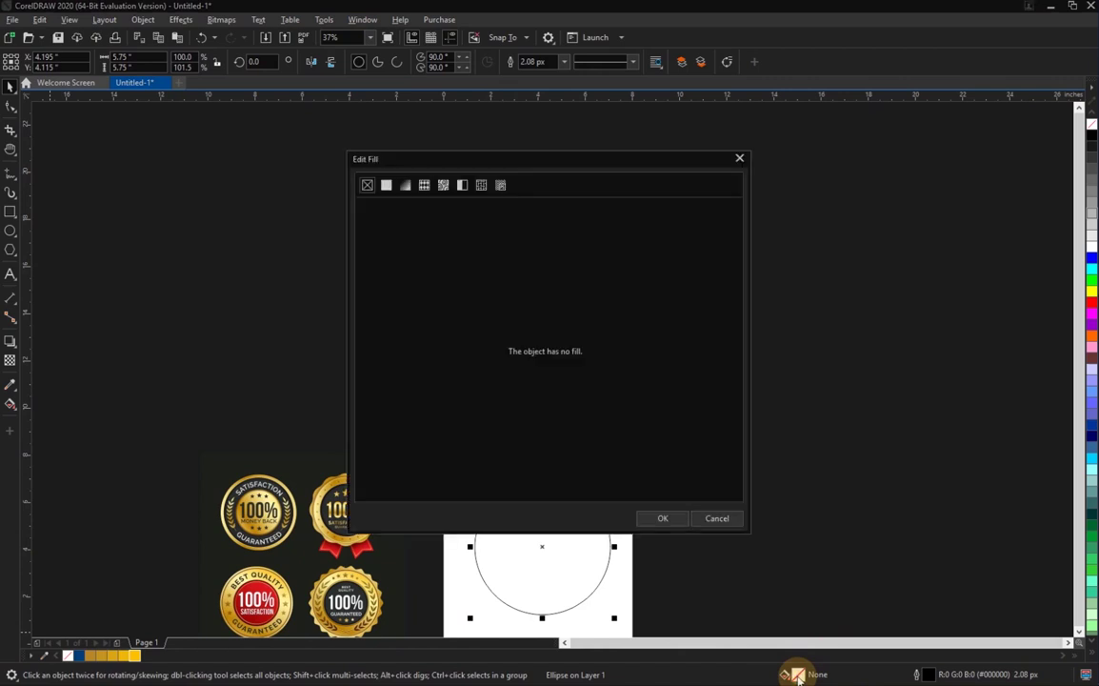
click(386, 186)
click(511, 447)
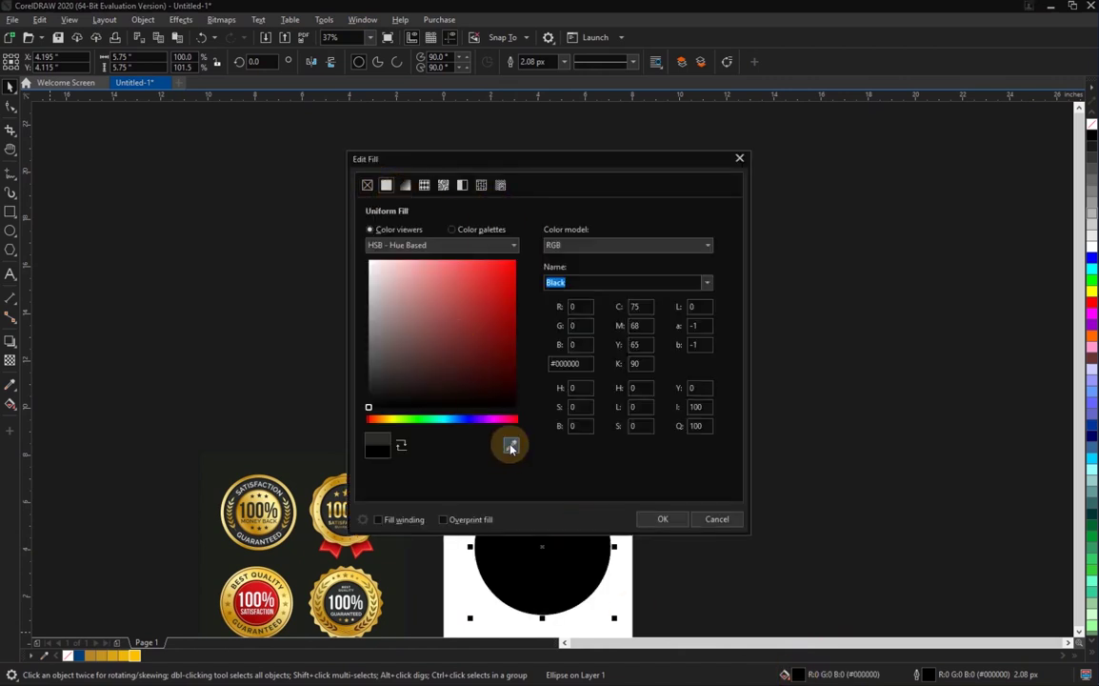
click(93, 649)
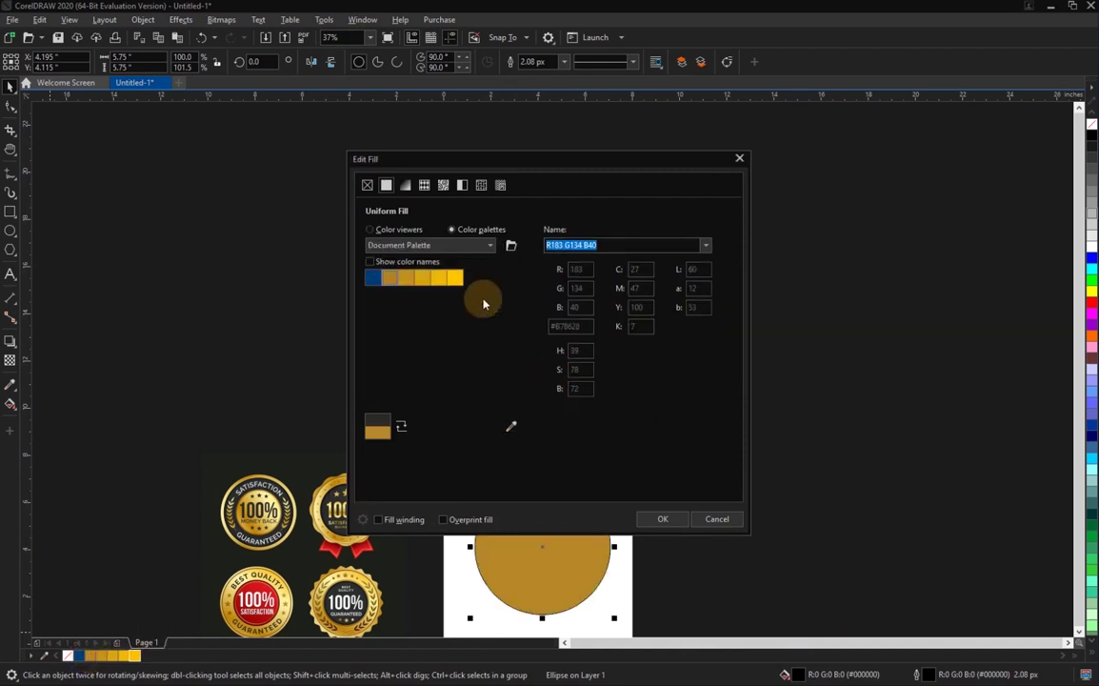
Change the circle's fill to a fountain fill and set its end colour to #C69320 from the document palette.
click(406, 185)
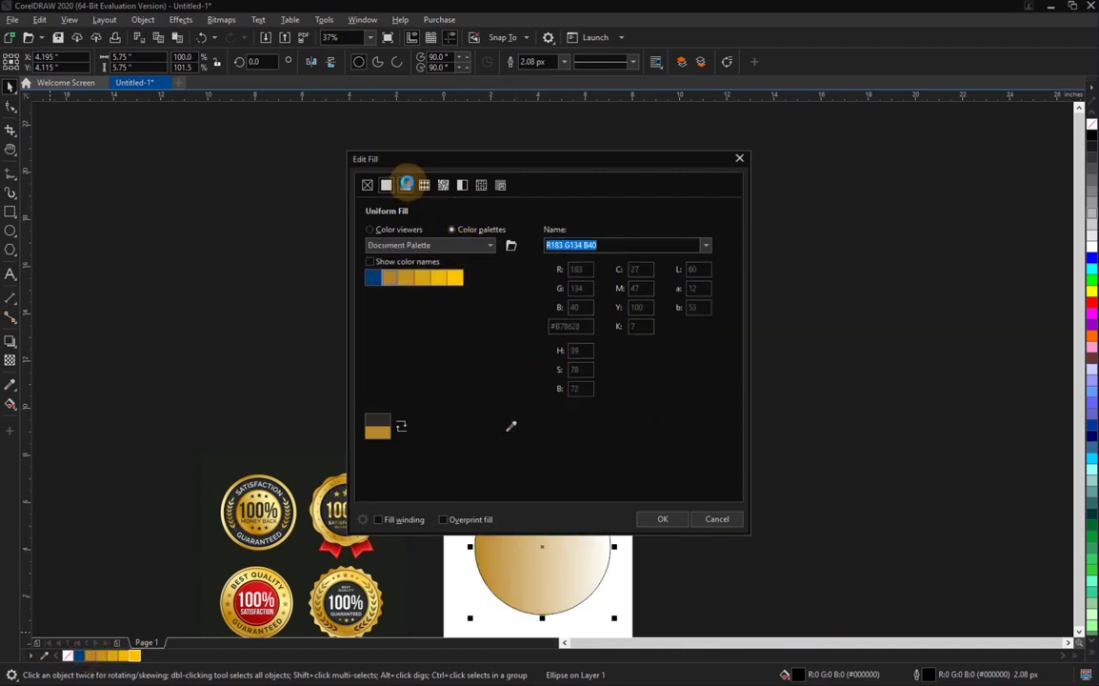
drag(447, 162, 855, 121)
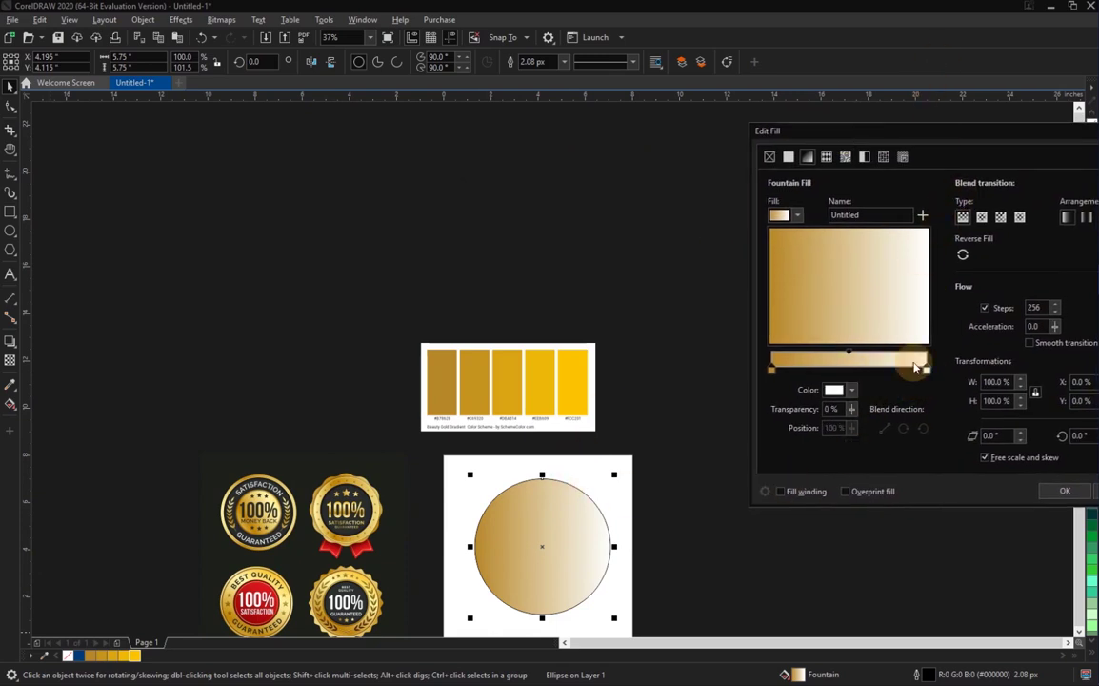
click(834, 394)
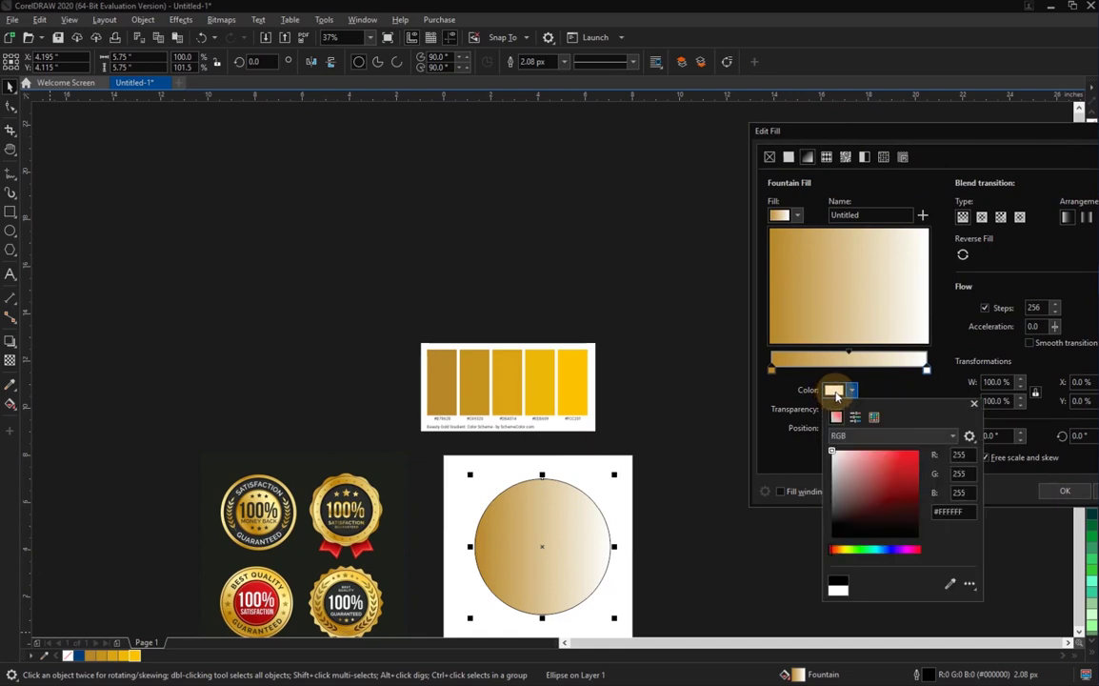
click(951, 584)
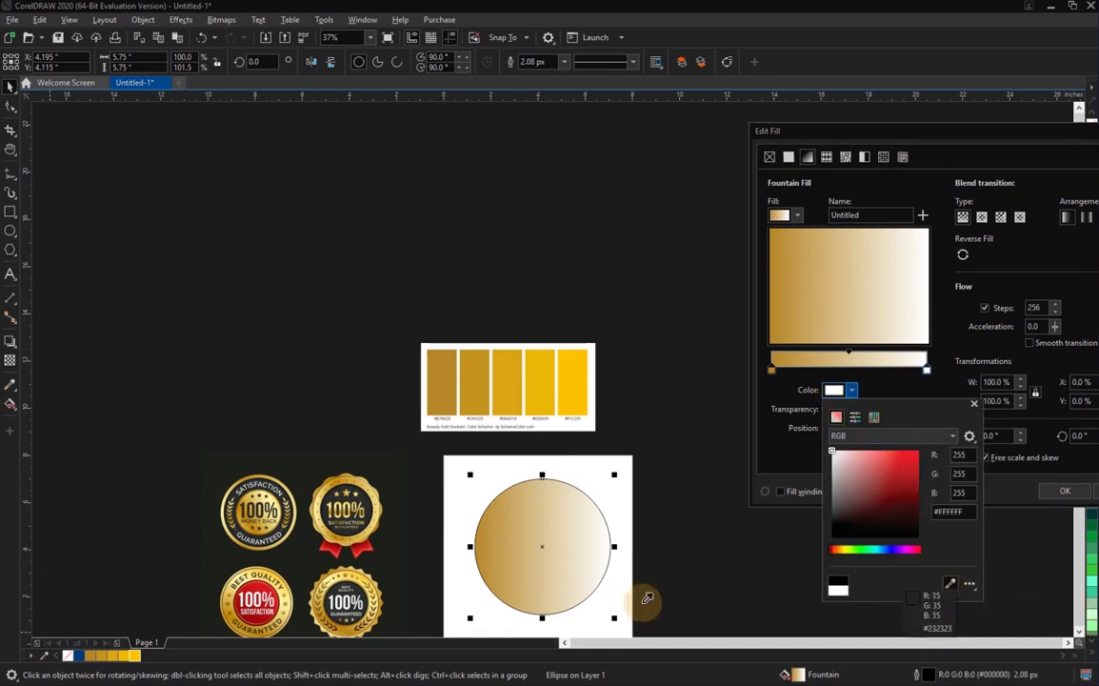
click(105, 653)
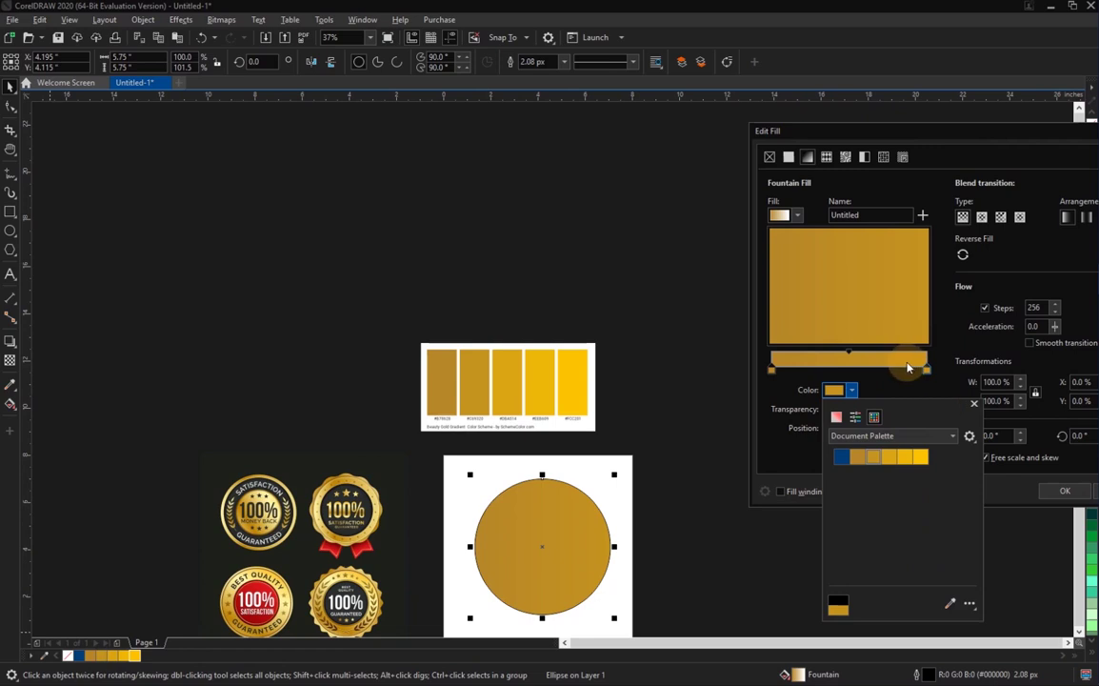
click(891, 379)
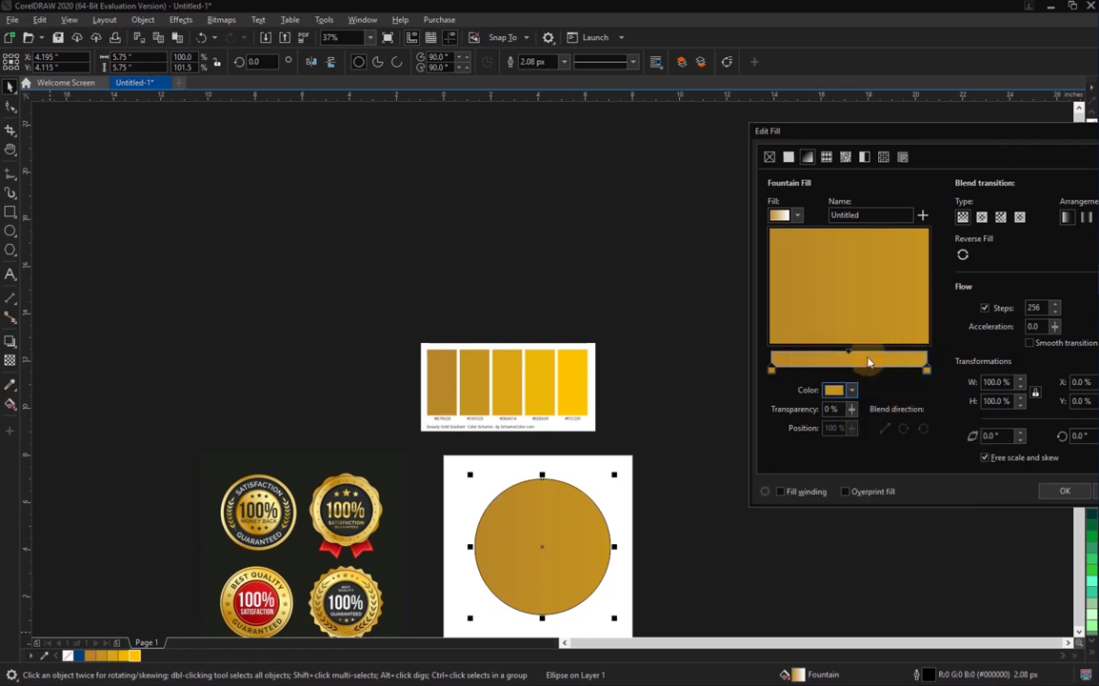
Add an intermediate colour stop at 66% on the gradient and set its colour to #FCC201.
double_click(872, 365)
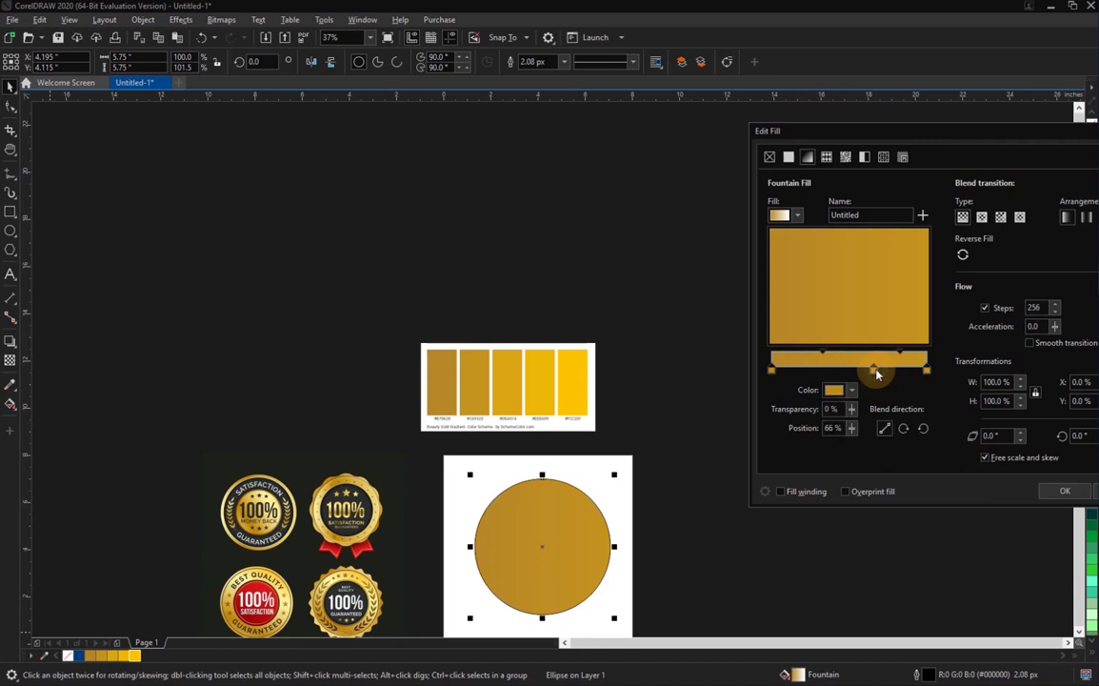
click(836, 390)
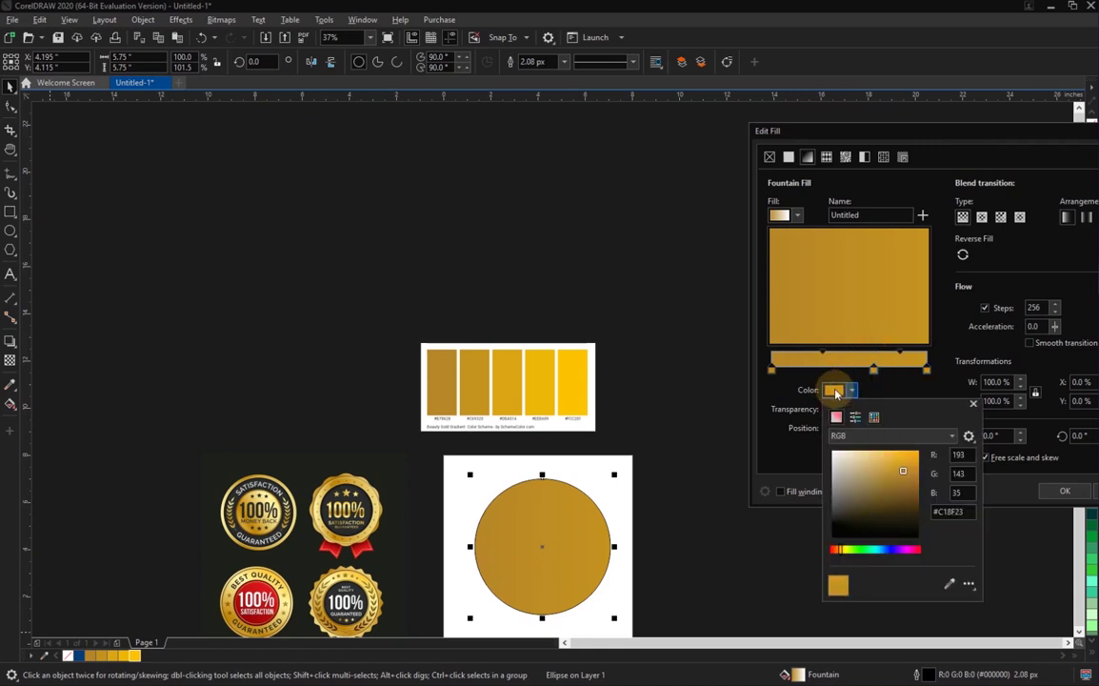
click(950, 584)
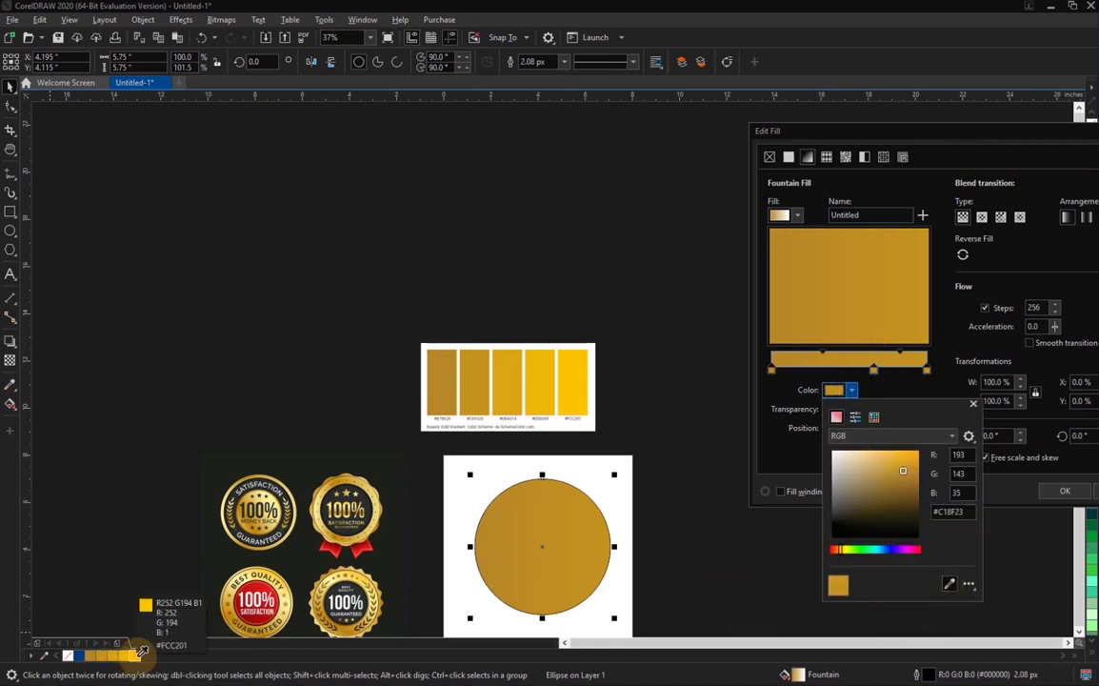
click(140, 656)
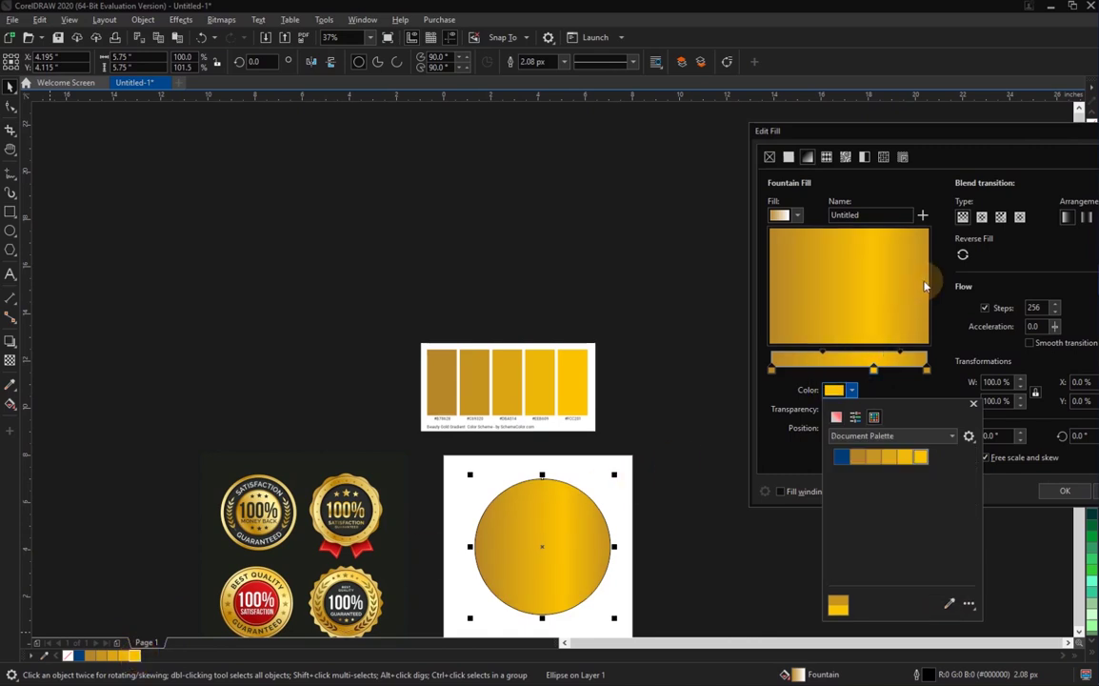
click(875, 384)
Move the bright yellow colour stop to near the middle of the gradient and apply the fill to the circle.
drag(873, 376, 846, 385)
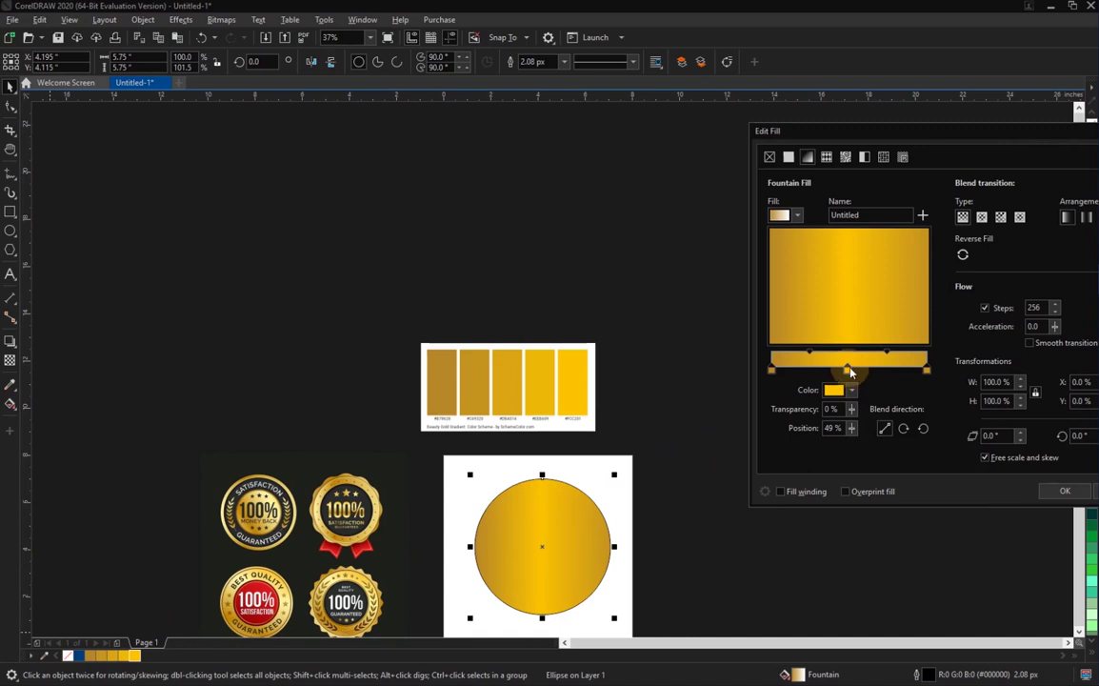
drag(853, 378, 860, 378)
drag(893, 138, 771, 133)
click(934, 481)
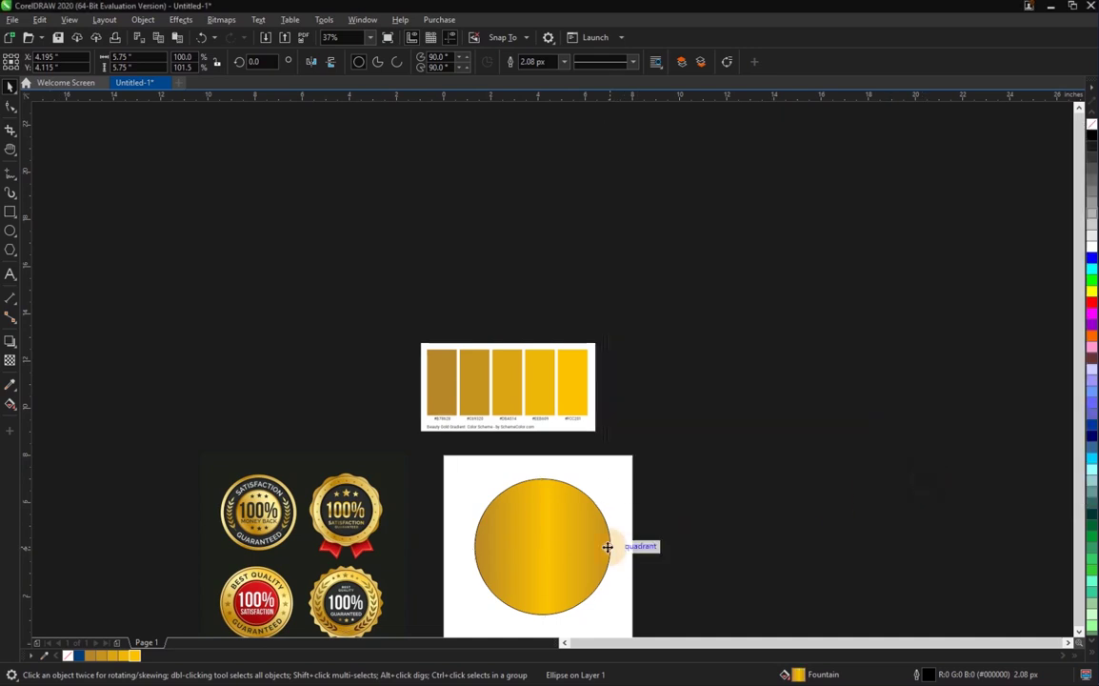
Remove the gold circle's outline by setting its outline width to None.
key(h)
drag(559, 456, 507, 303)
scroll(507, 304, up, 3)
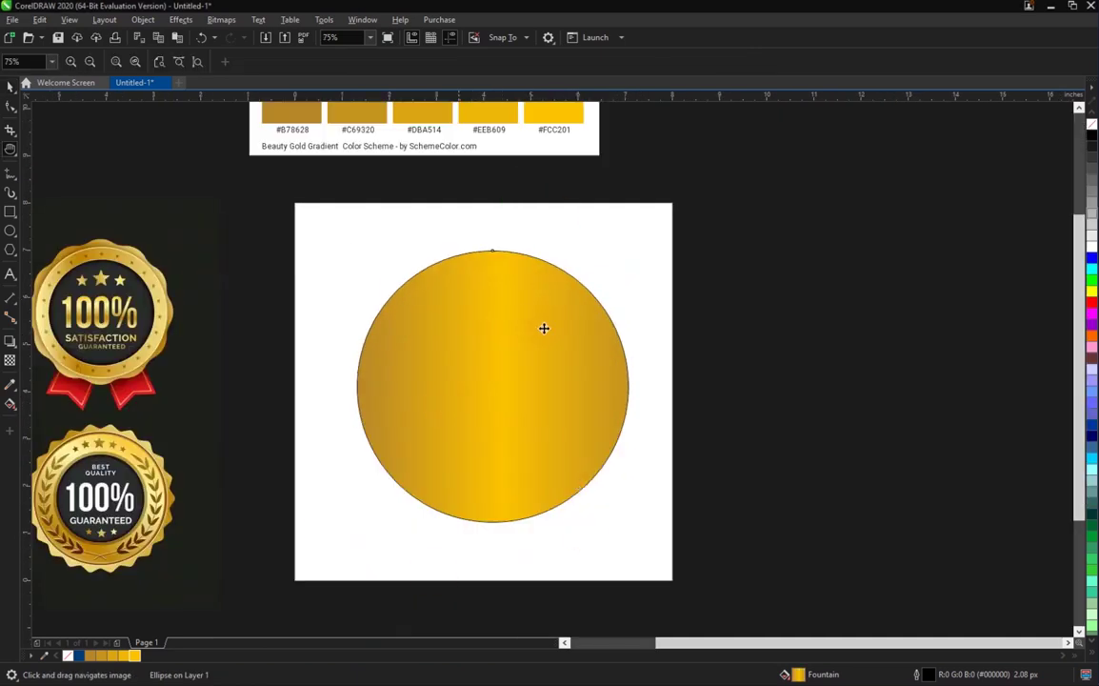
key(space)
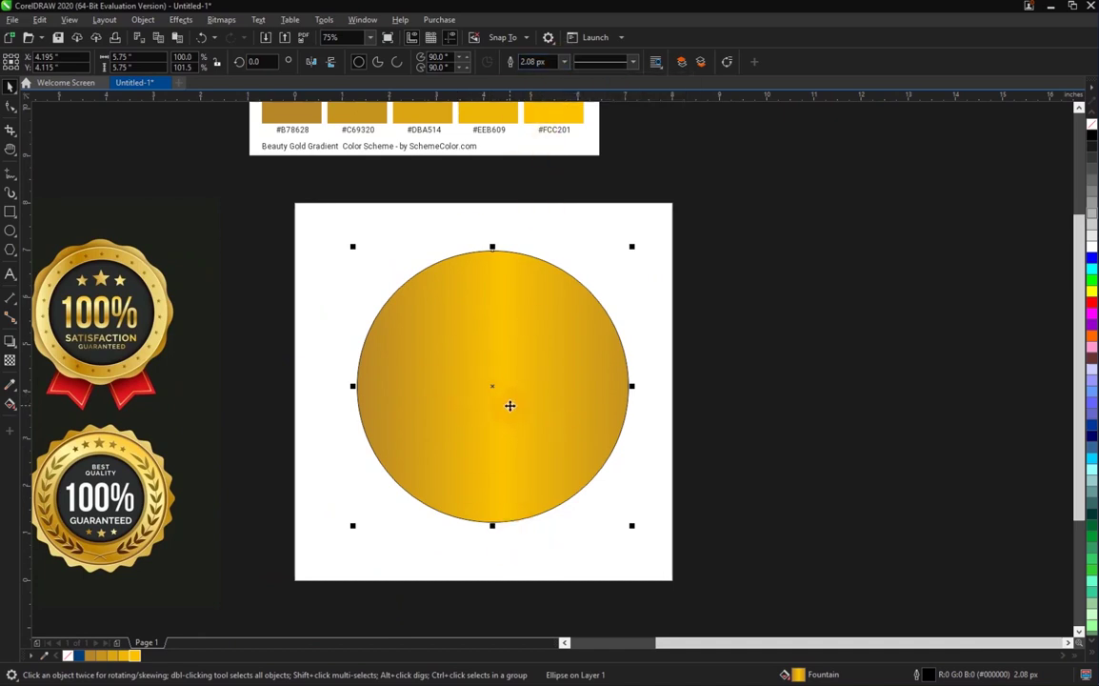
click(561, 62)
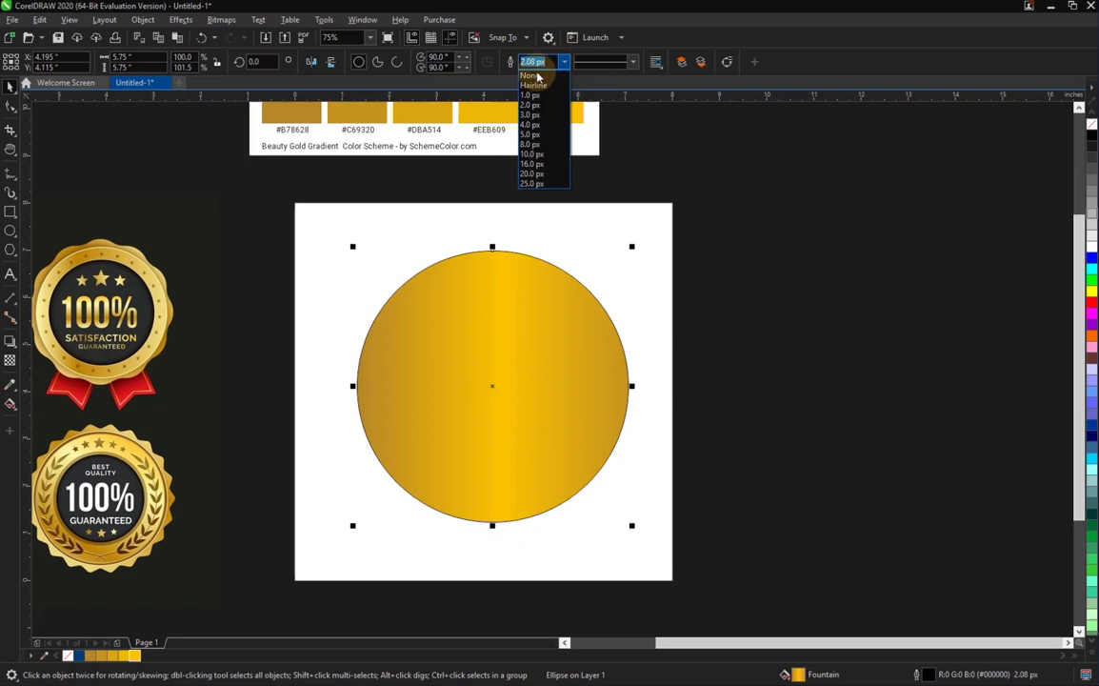
click(530, 77)
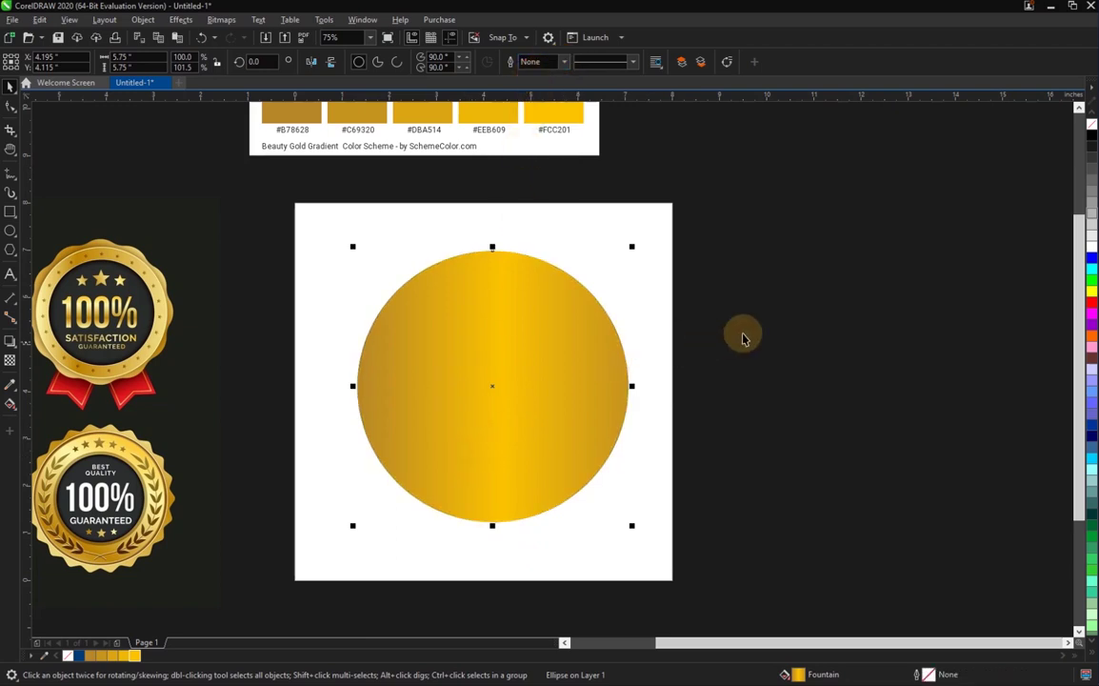
click(708, 345)
Duplicate the gold circle in place.
click(508, 372)
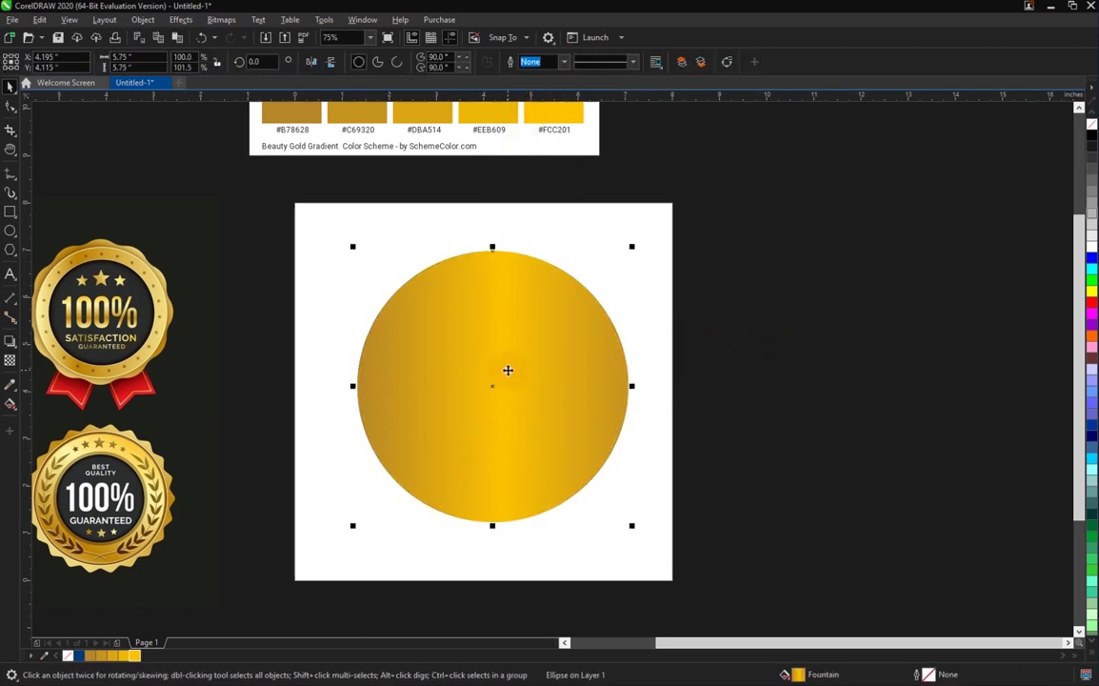
click(501, 360)
key(ctrl+c)
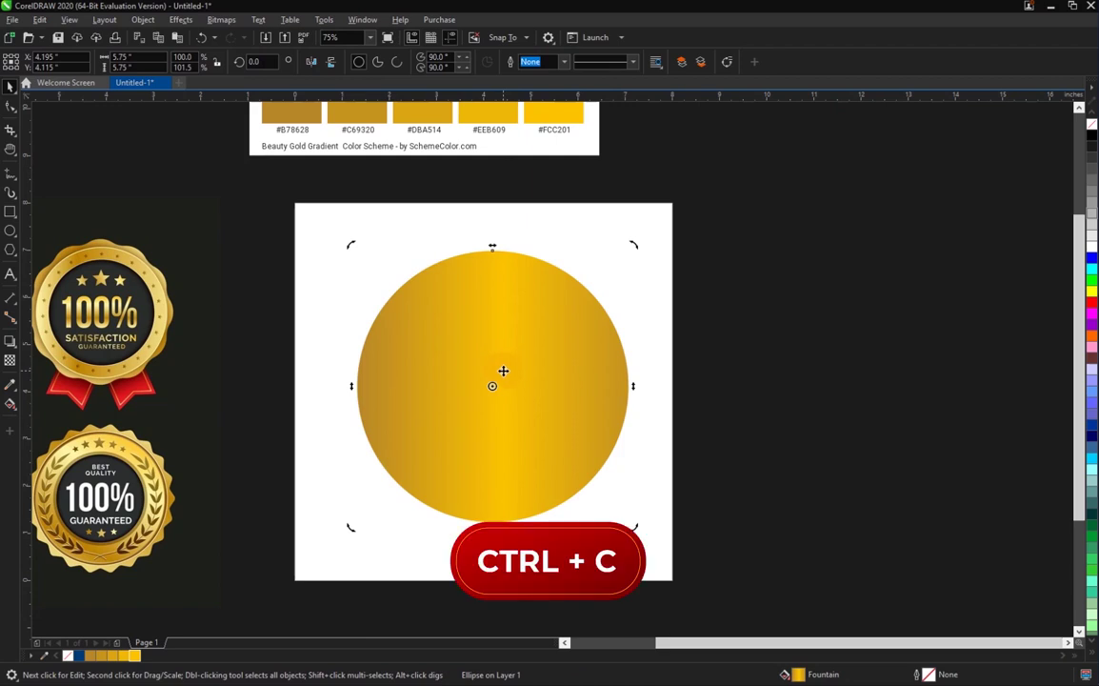
key(ctrl+v)
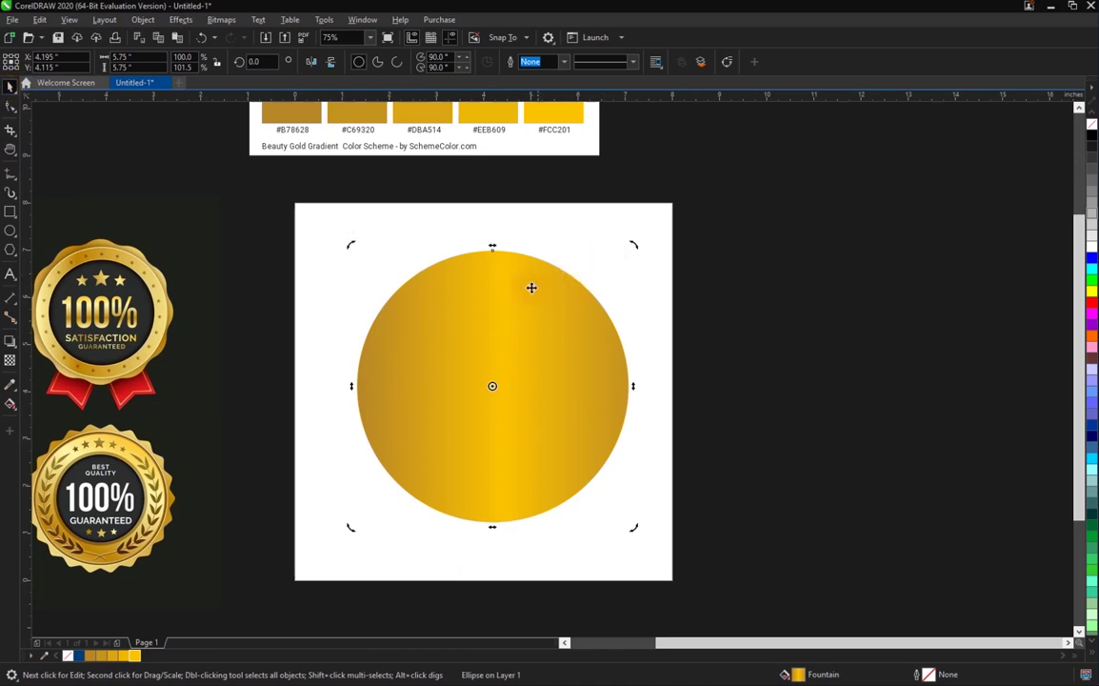
Scale the duplicate circle about its centre to about 4.64 inches and rotate it about 53.6 degrees.
click(625, 253)
key(shift)
drag(632, 246, 606, 273)
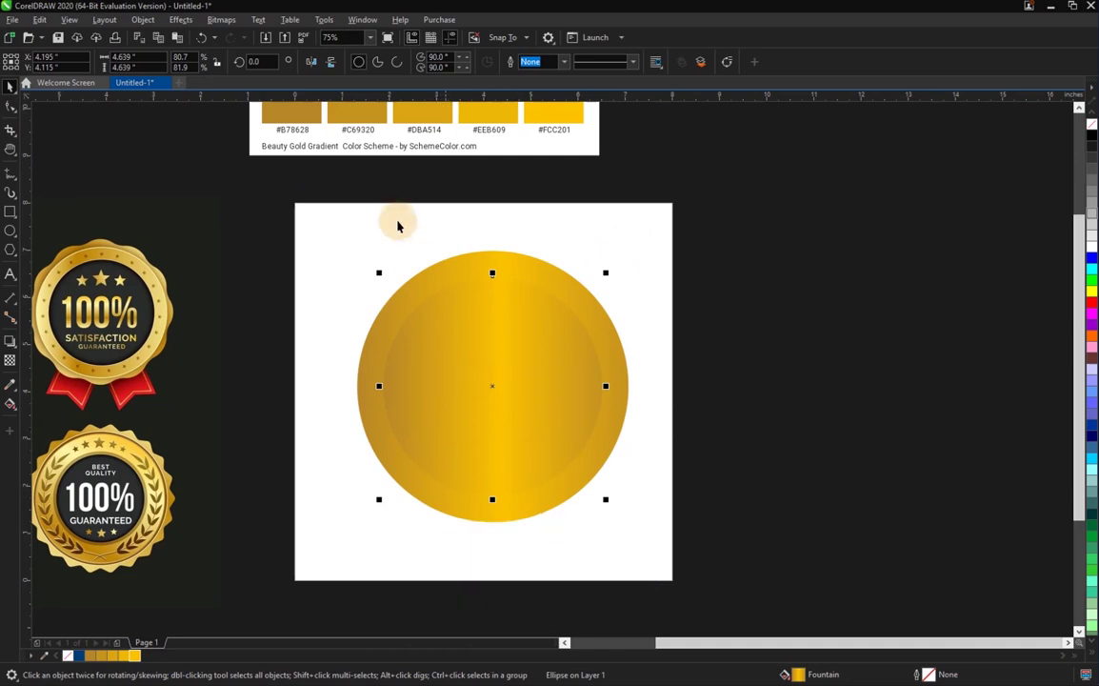
click(464, 350)
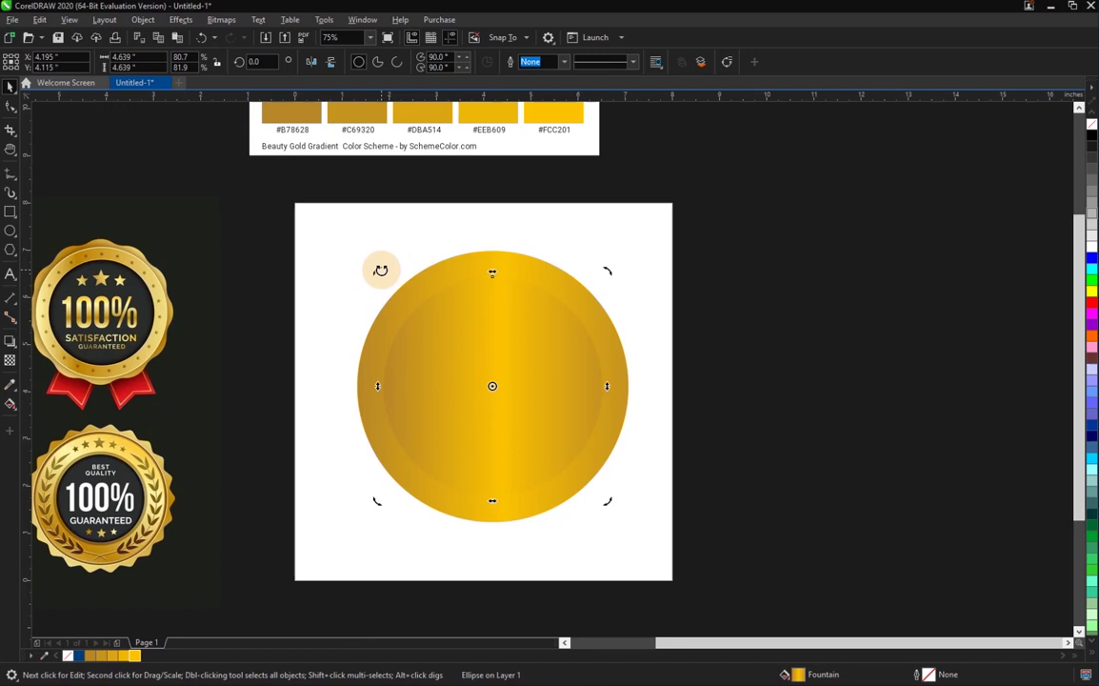
drag(380, 270, 306, 419)
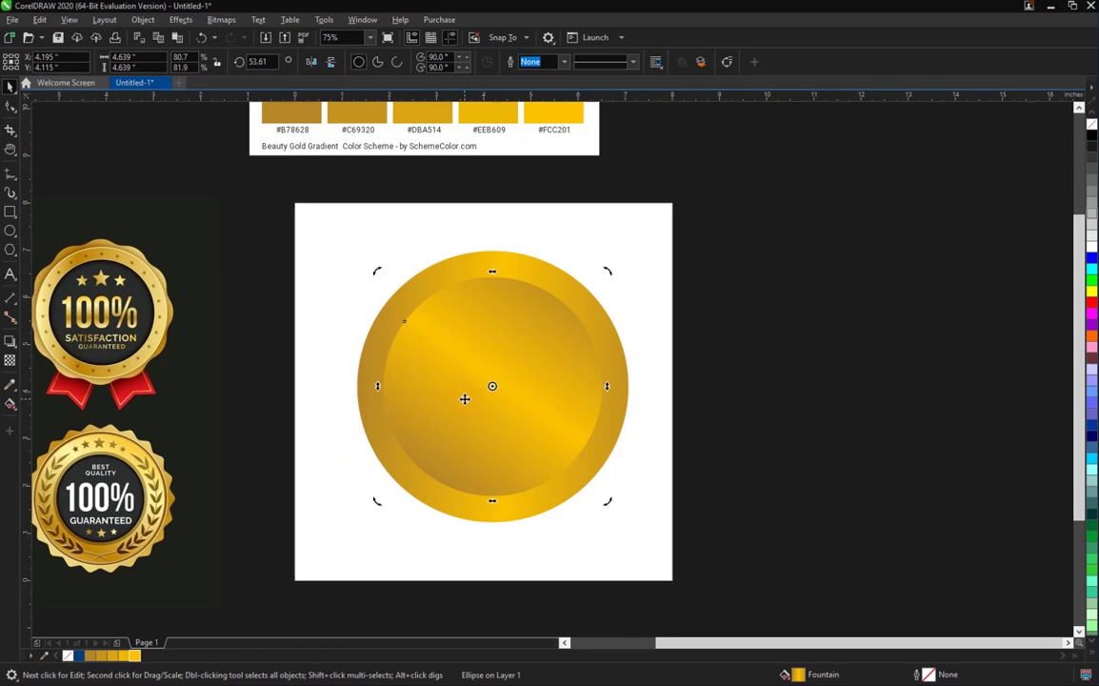
Duplicate the inner gold circle in place, scale the copy about its centre to about 4.53 inches and rotate it to about 347 degrees.
key(ctrl+c)
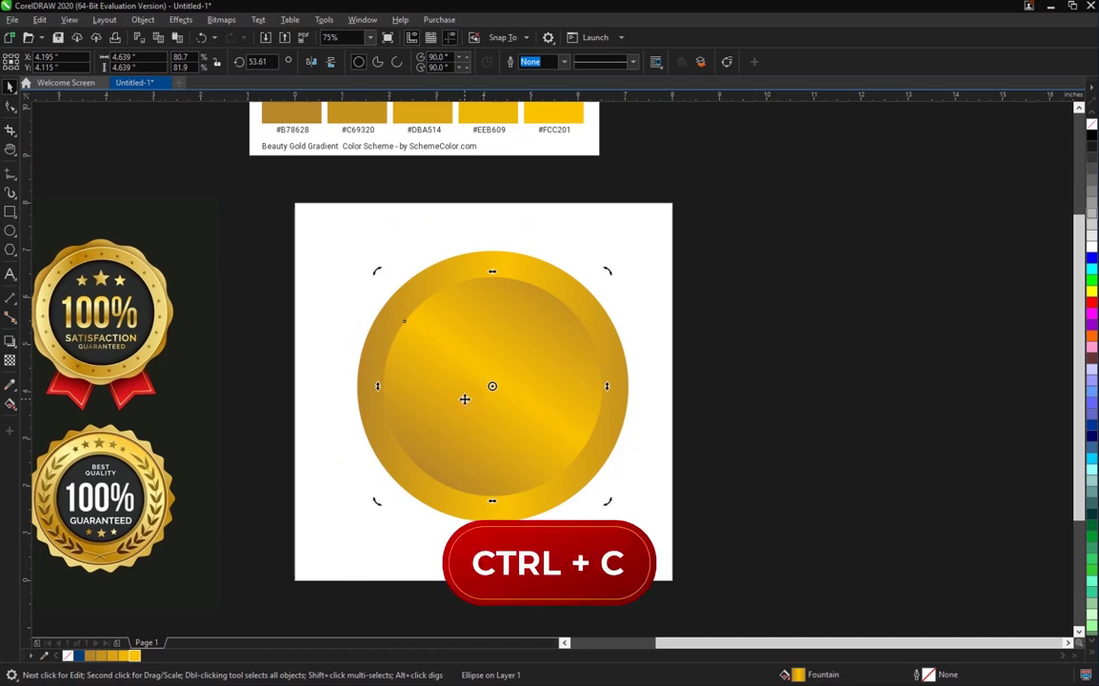
key(ctrl+v)
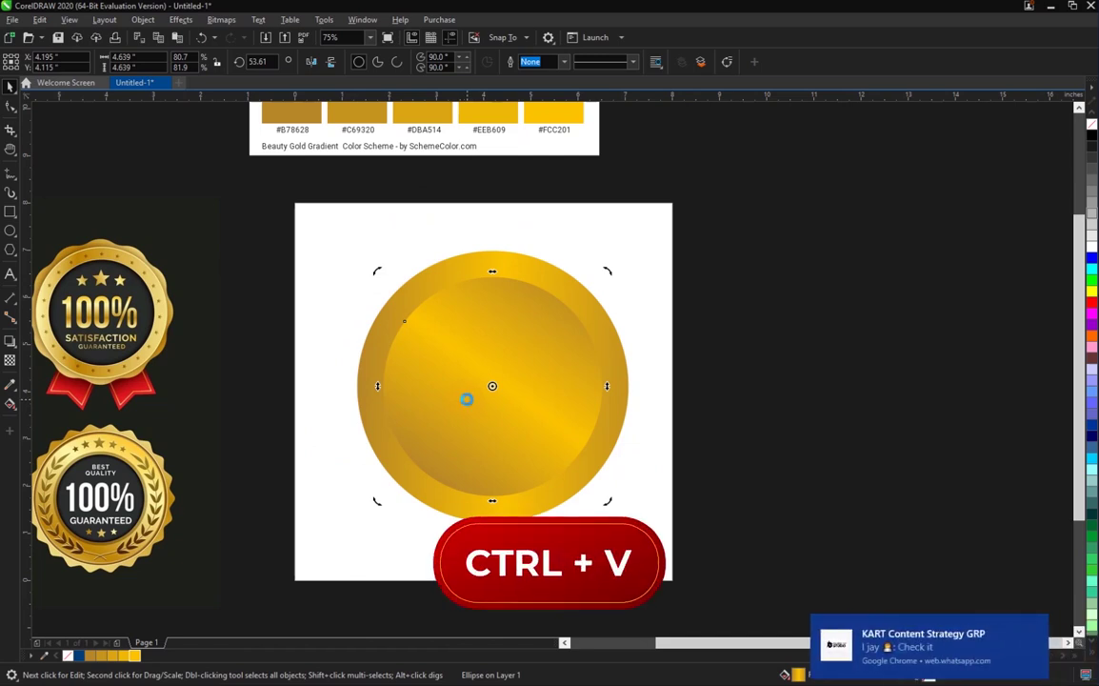
click(559, 337)
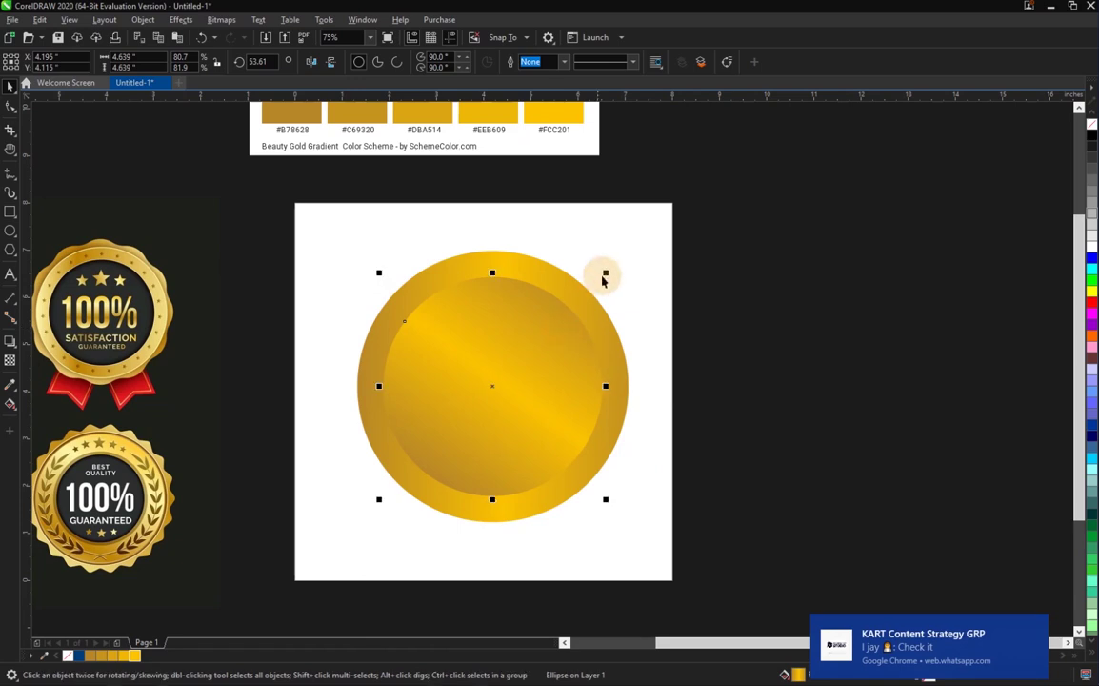
drag(605, 271, 603, 275)
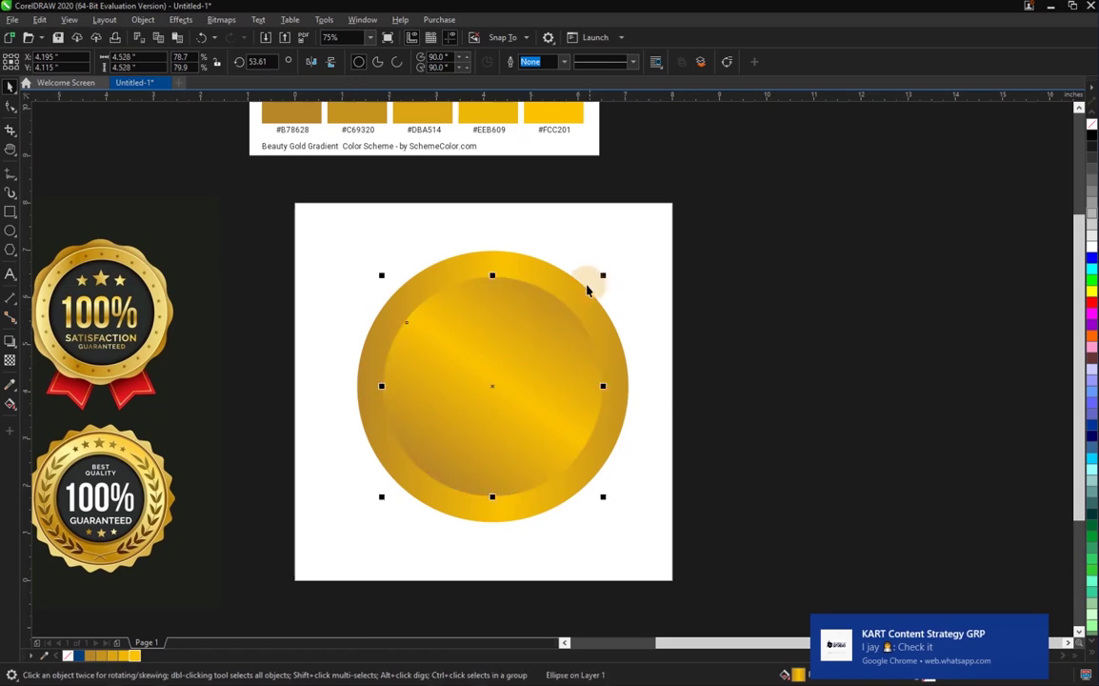
click(550, 315)
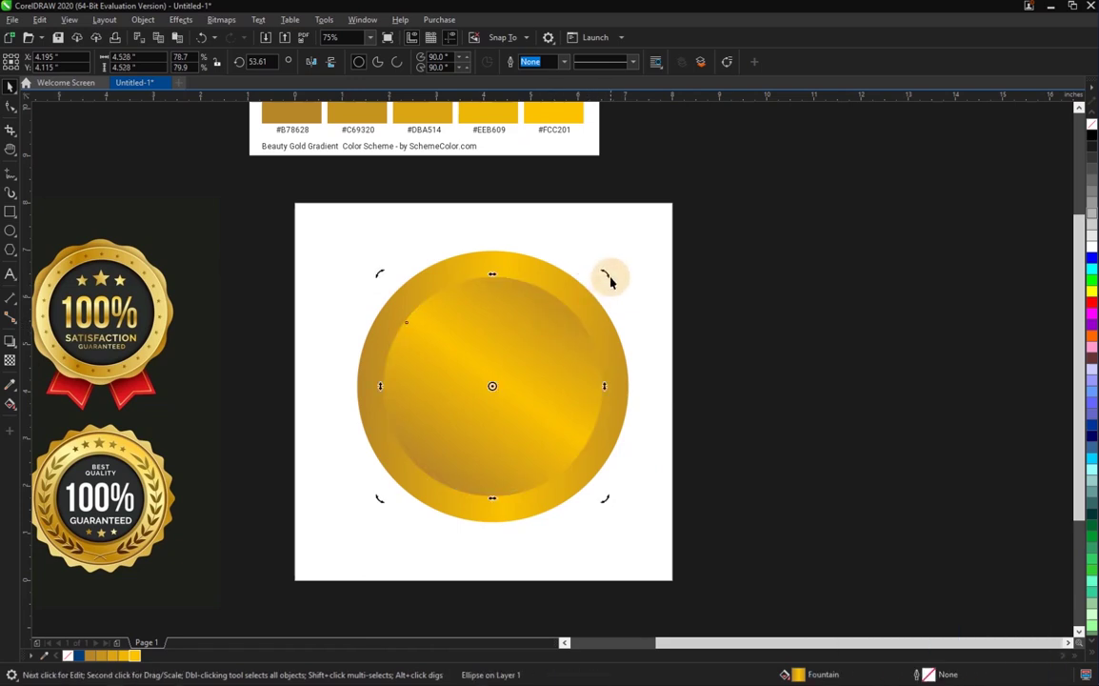
drag(607, 275, 580, 424)
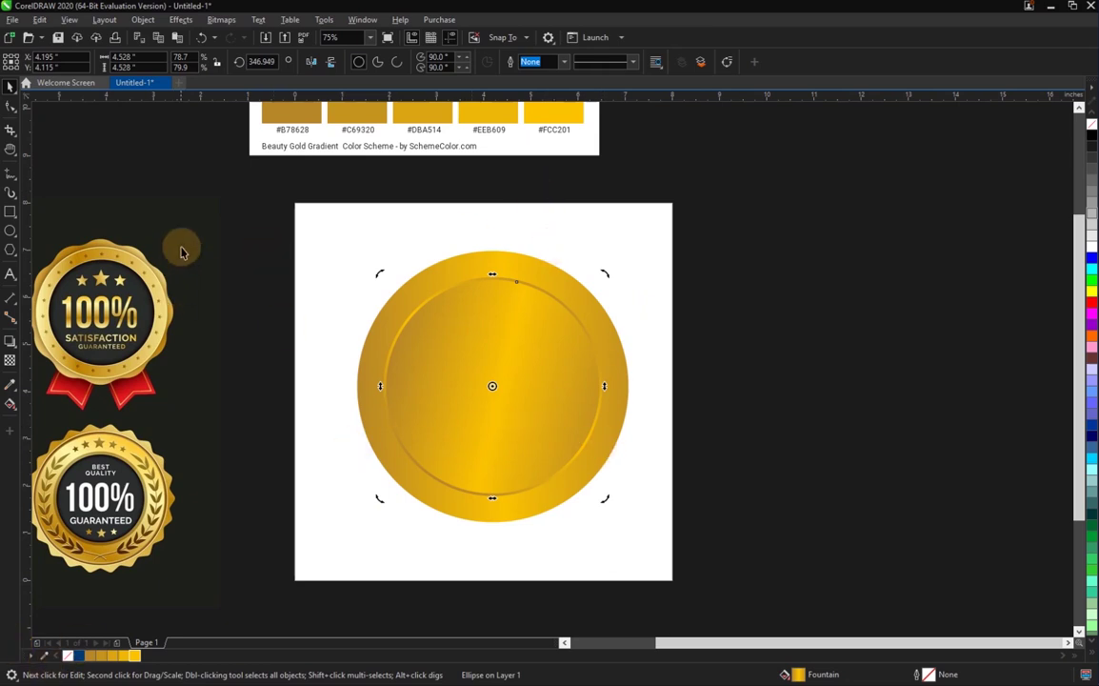
Sample the dark charcoal (#292C2B) from the reference badge's centre into the document palette and fill the innermost circle with it.
click(49, 655)
click(136, 290)
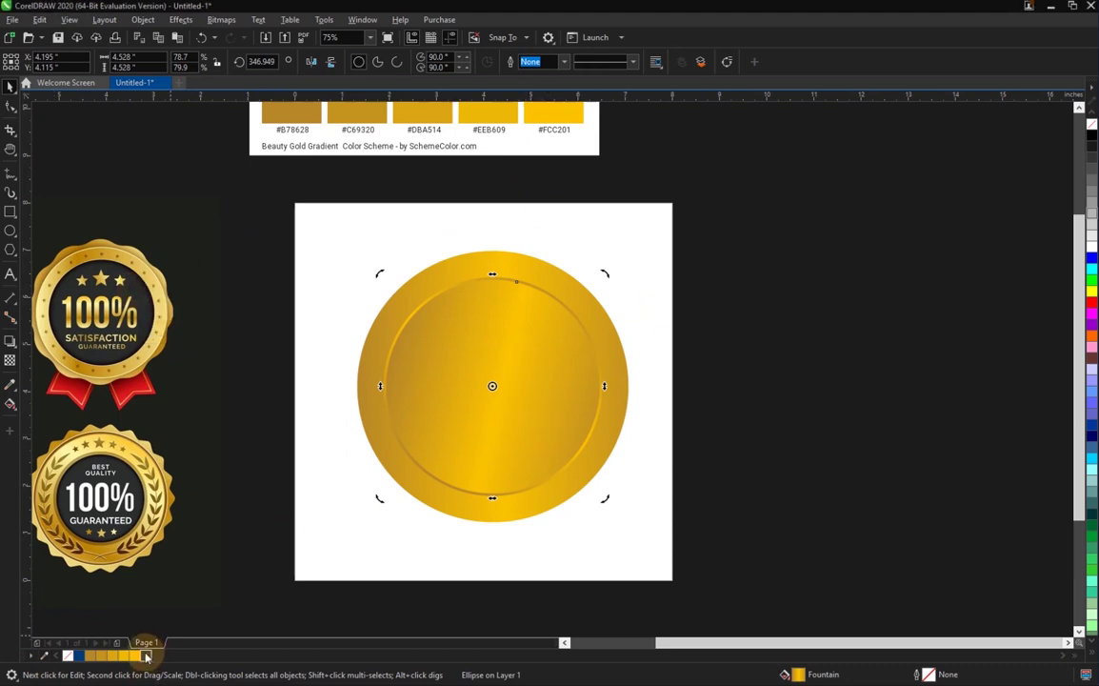
drag(146, 655, 515, 384)
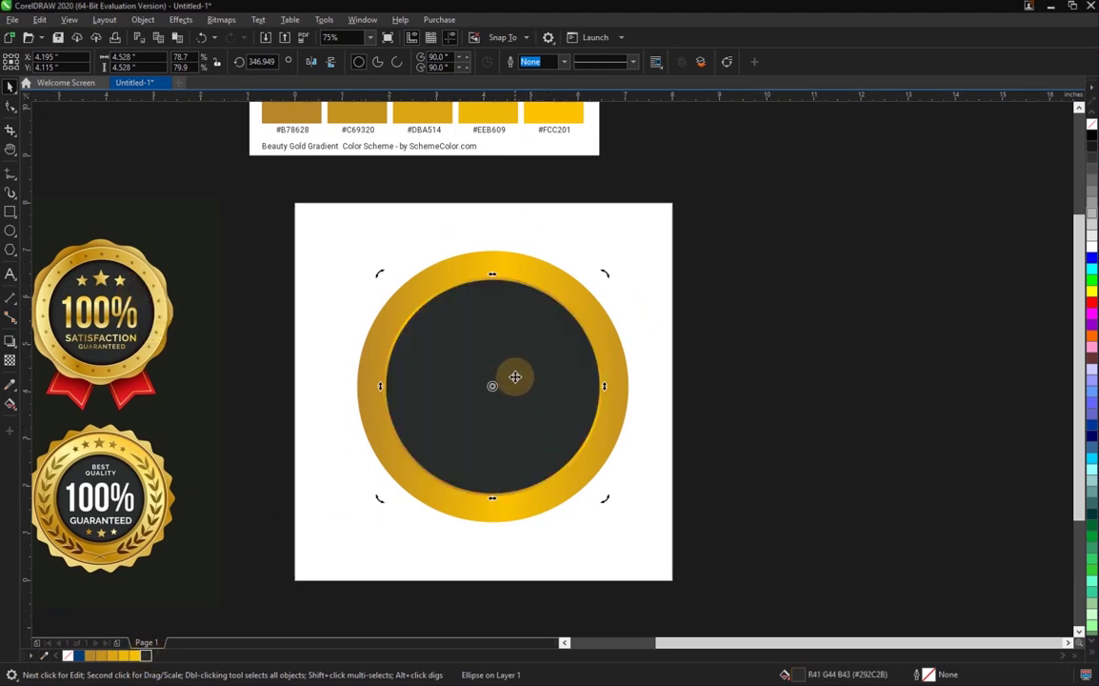
Change the dark circle's fill to a fountain fill and remove the bright yellow middle colour stop.
double_click(786, 674)
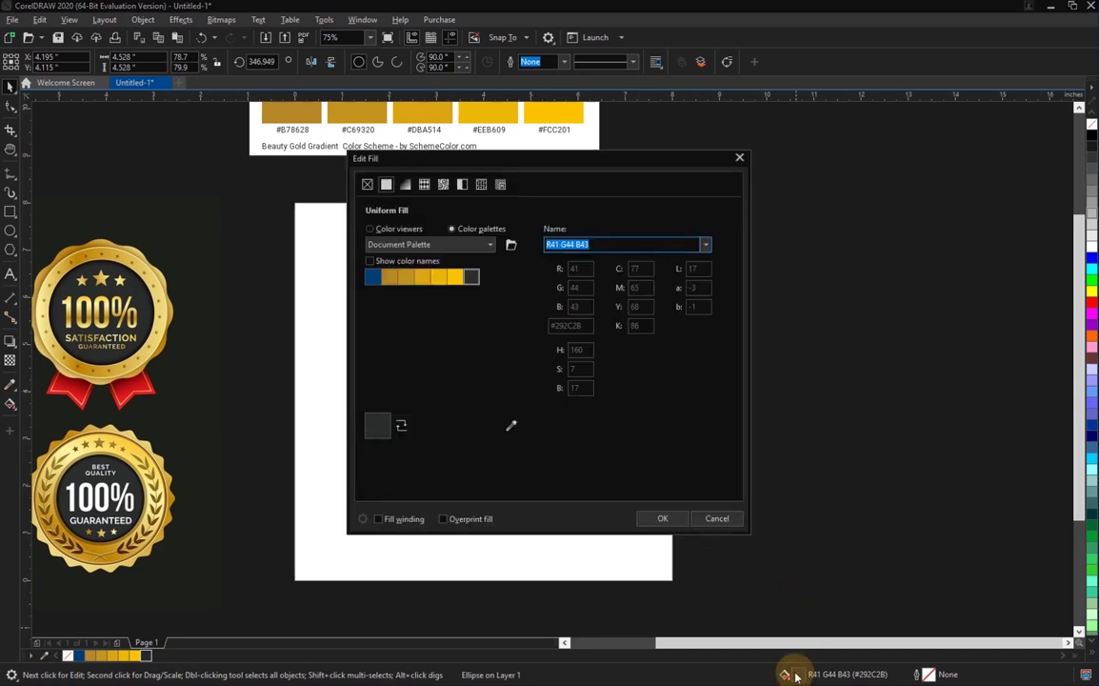
click(406, 186)
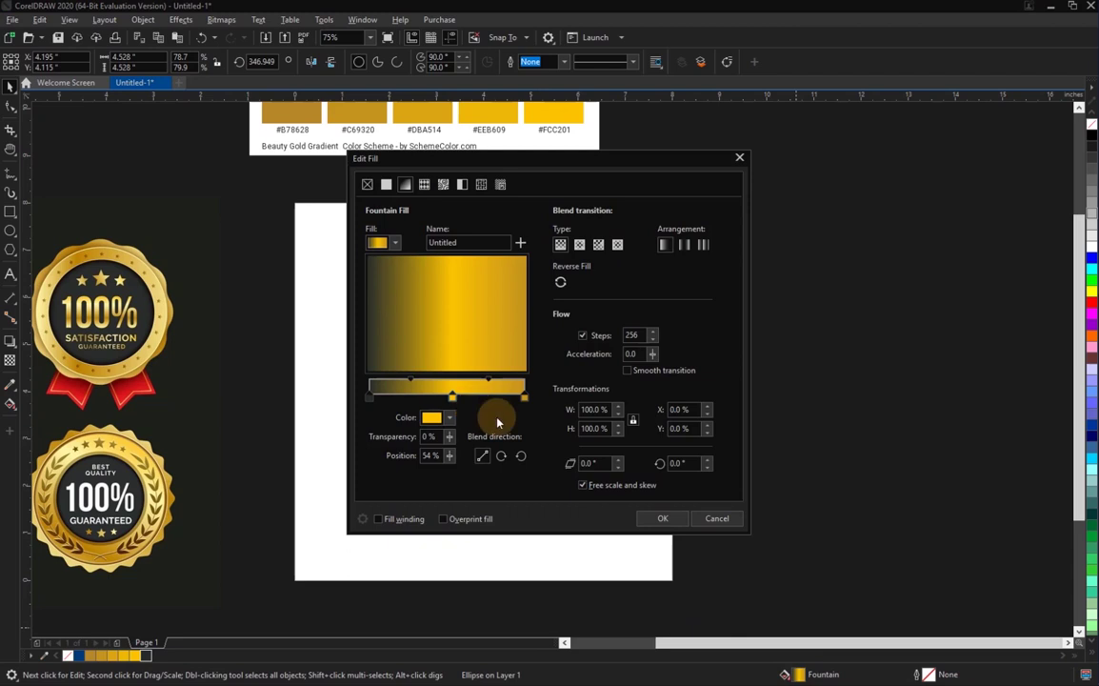
double_click(455, 399)
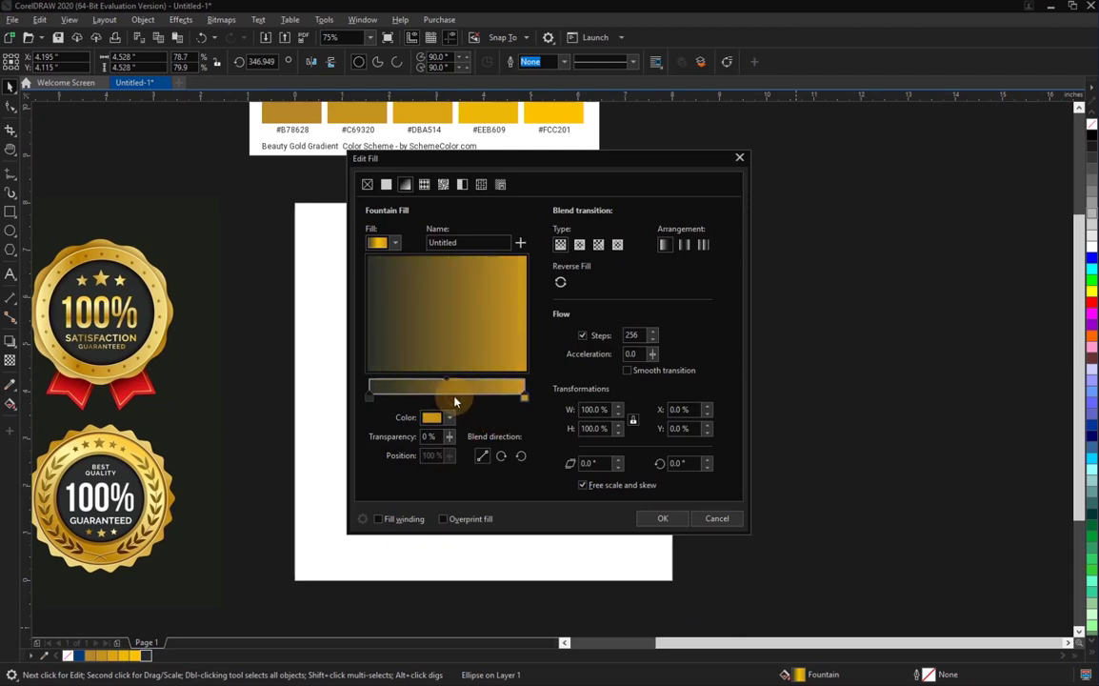
Recolour the gradient's gold end stop to a near-black grey and apply the fill to the inner circle.
click(523, 399)
click(448, 419)
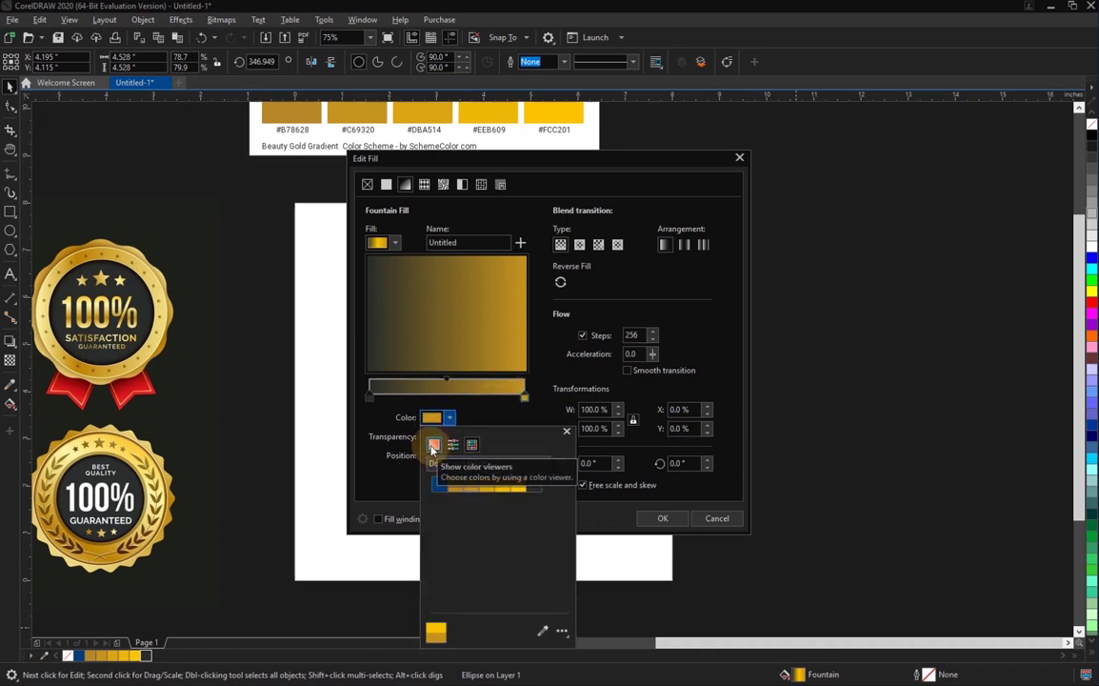
click(434, 445)
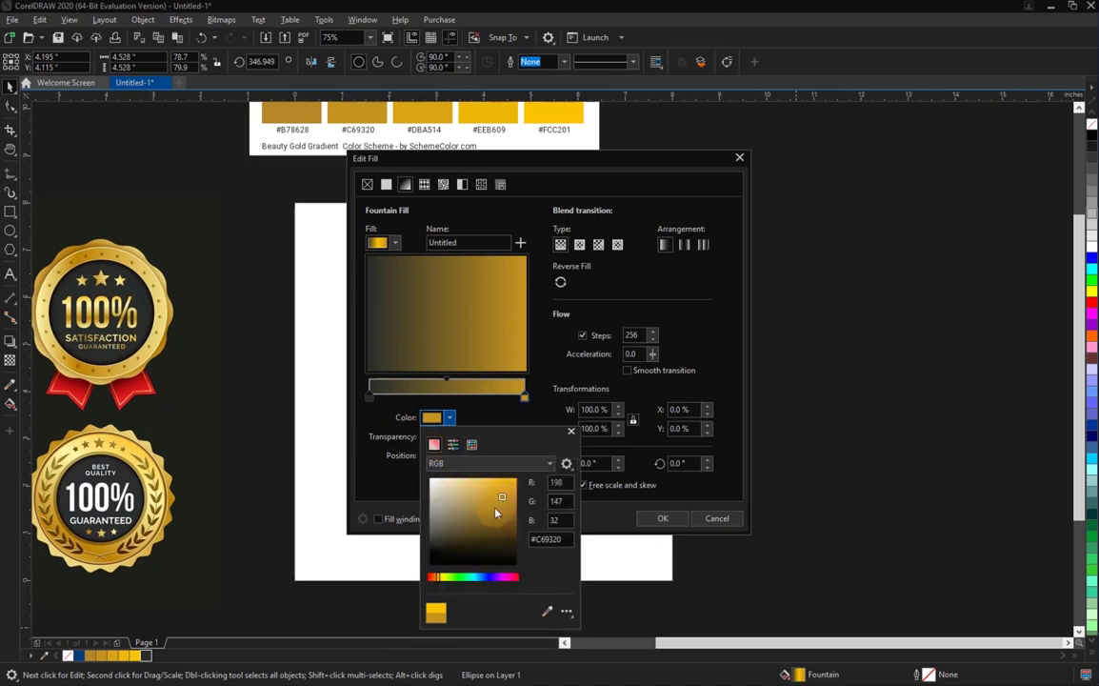
mouse_move(496, 513)
mouse_down()
mouse_move(466, 515)
mouse_move(419, 545)
mouse_move(428, 563)
mouse_up()
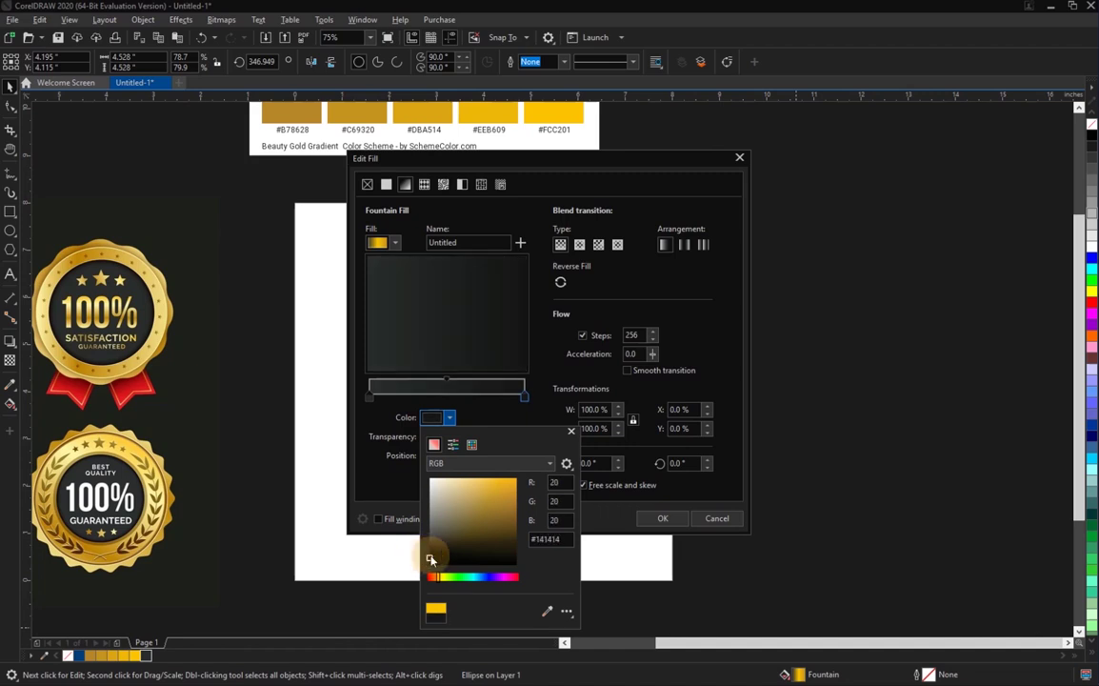
click(430, 554)
click(631, 319)
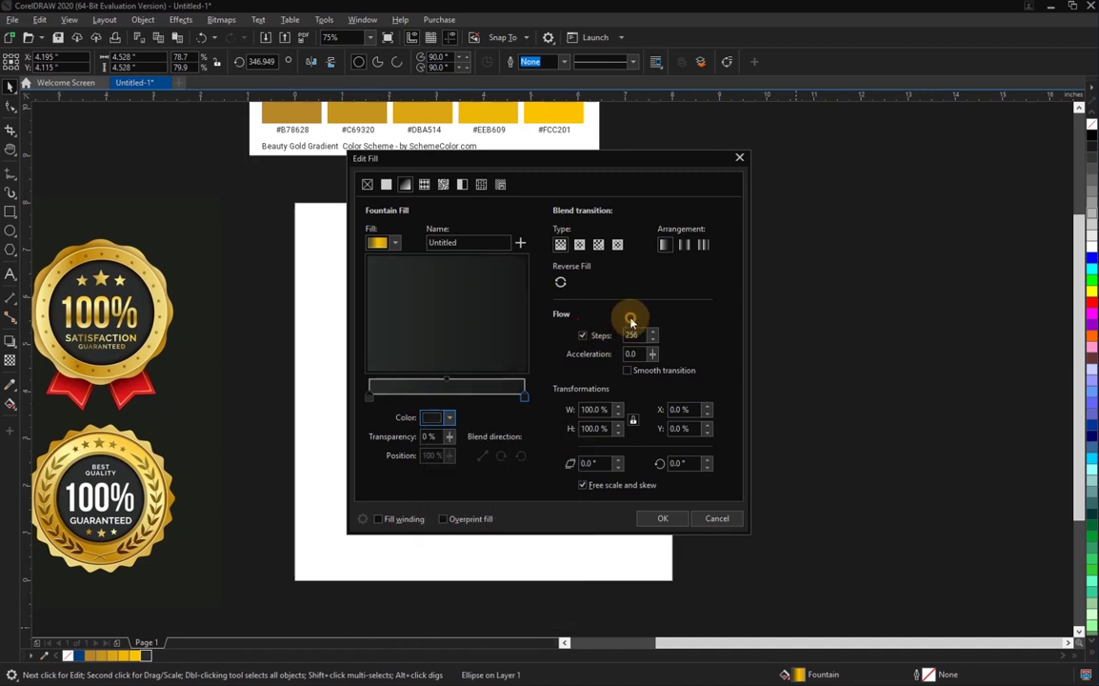
click(663, 518)
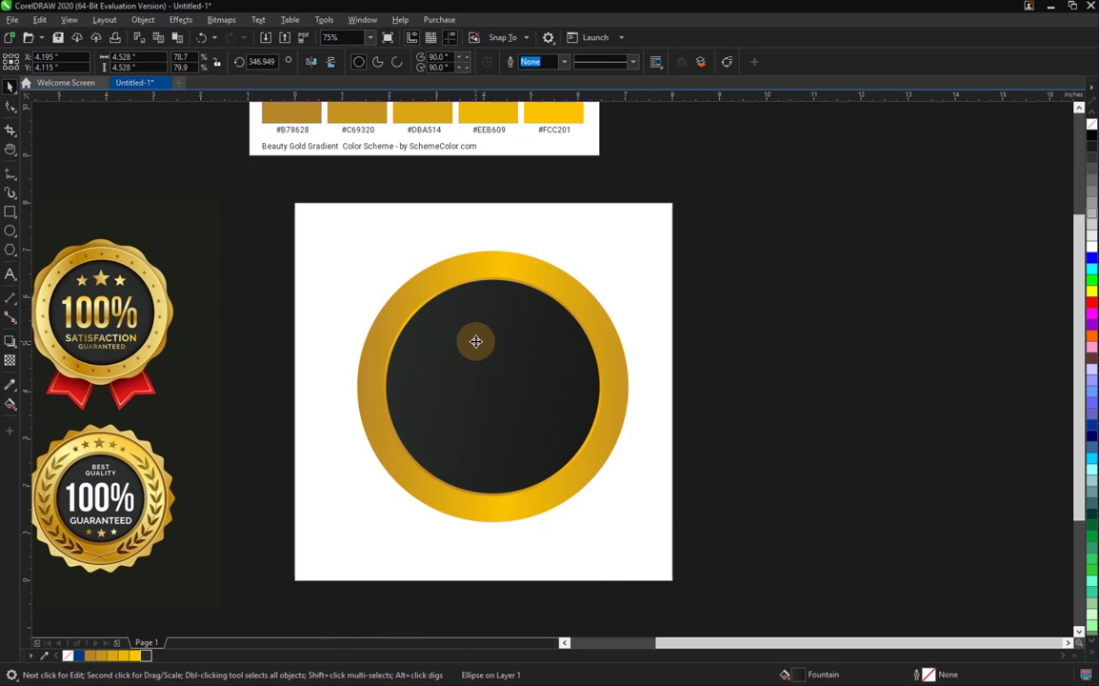
Duplicate the large outer gold circle in place and scale the copy about its centre to 3.0 inches.
key(h)
drag(475, 341, 622, 318)
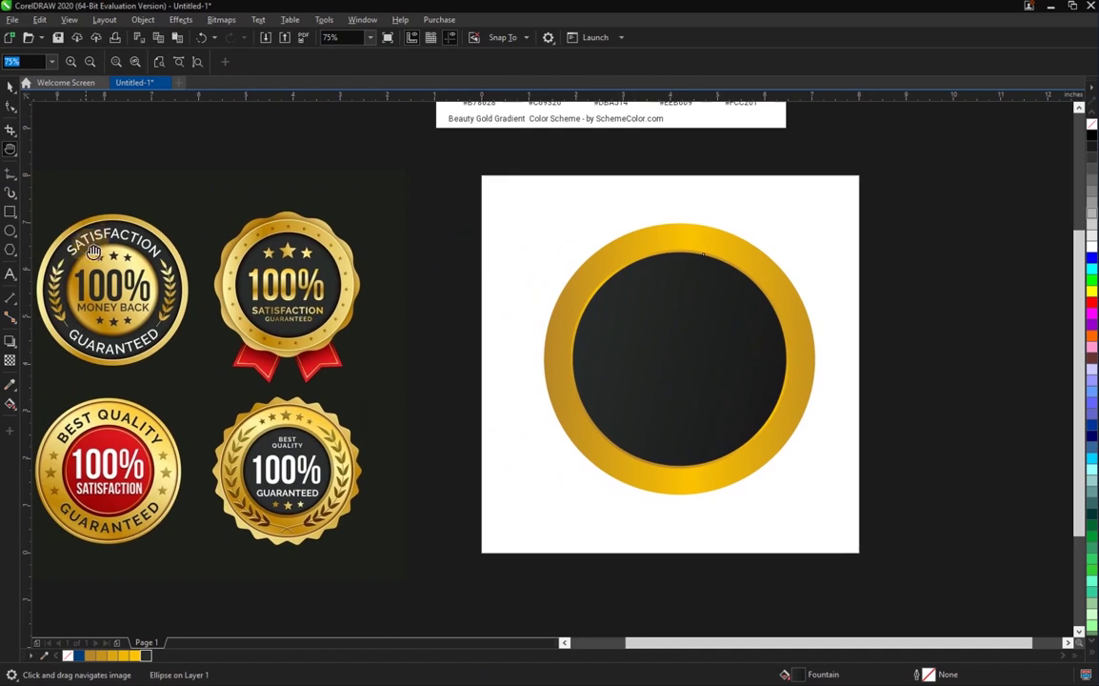
key(space)
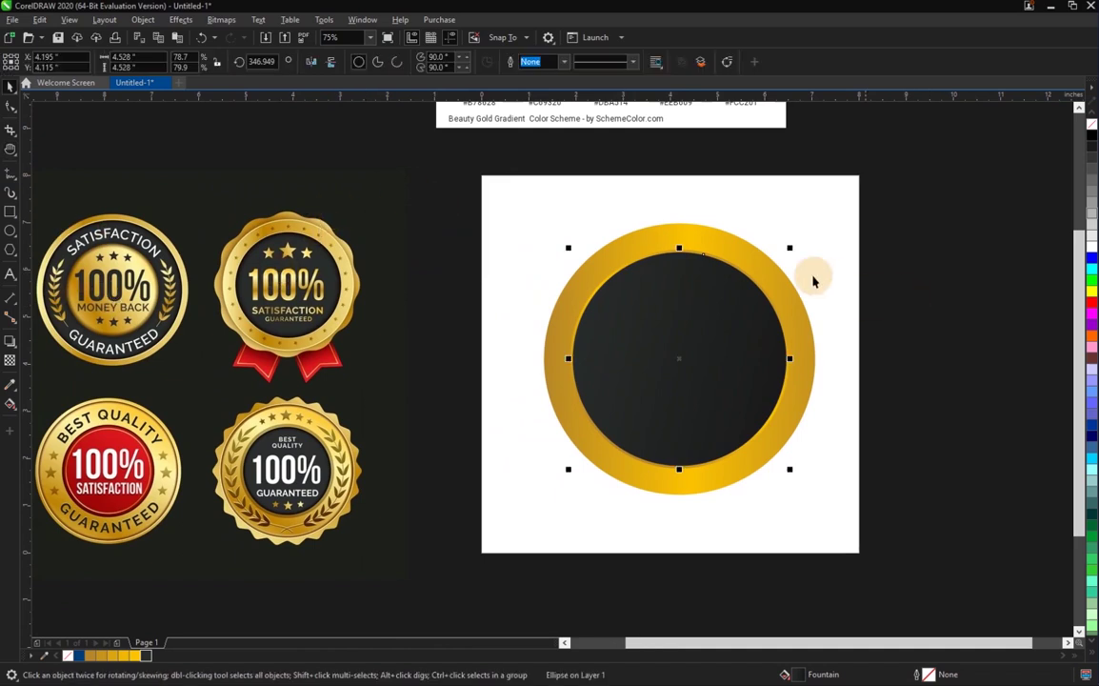
click(713, 239)
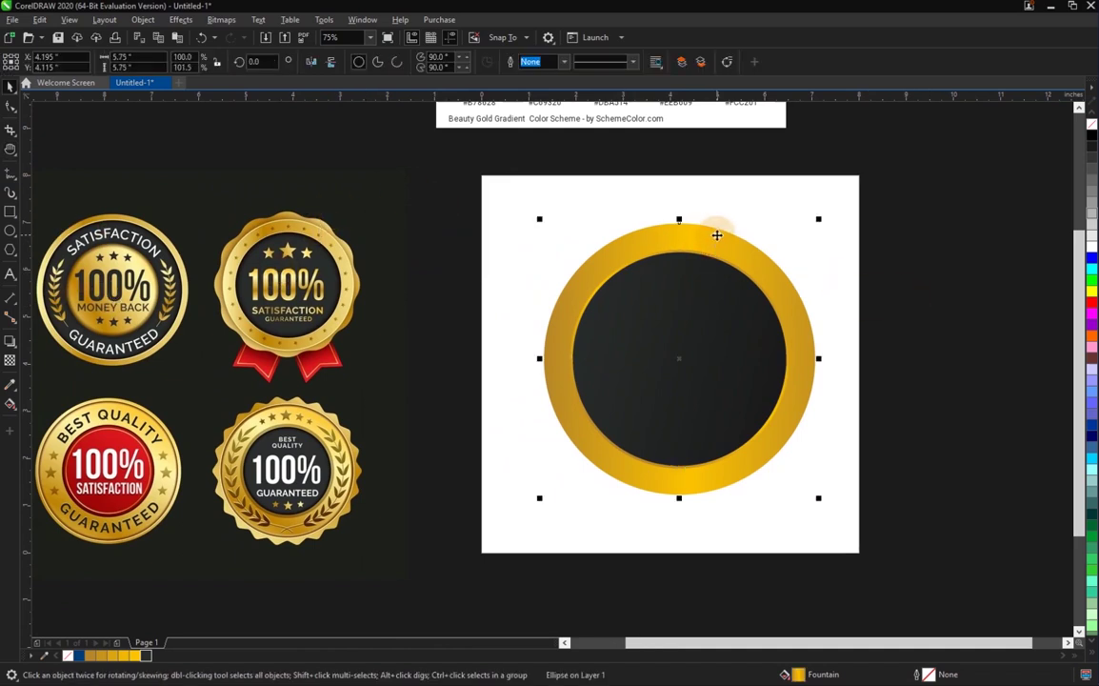
key(ctrl+c)
key(ctrl+v)
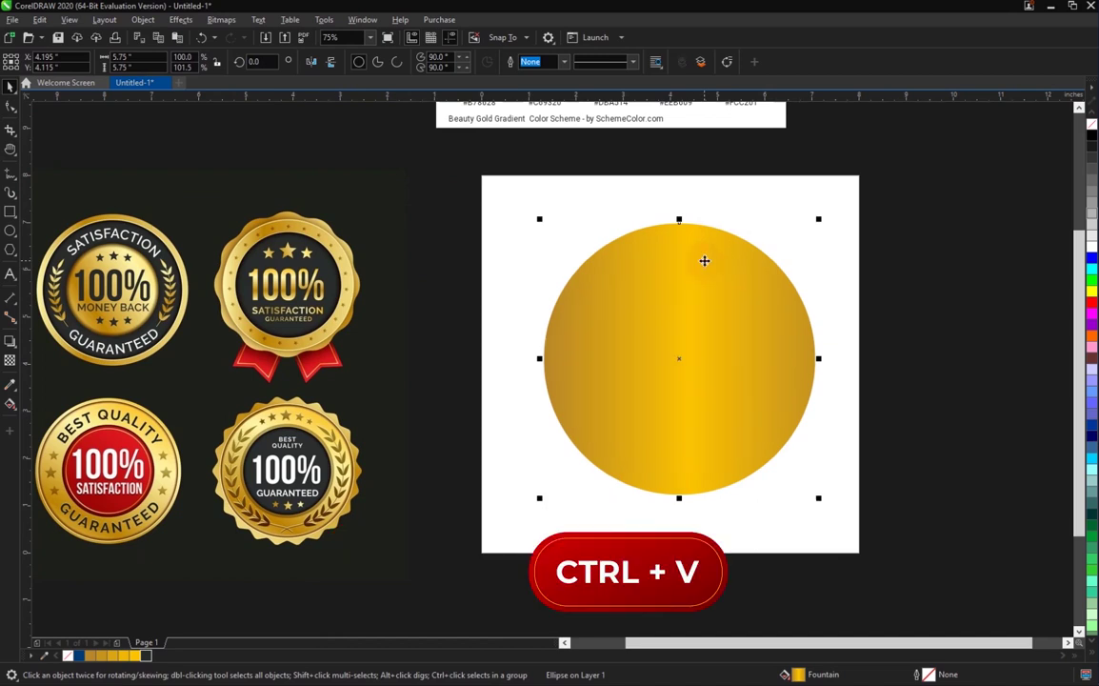
key(shift)
drag(820, 221, 754, 286)
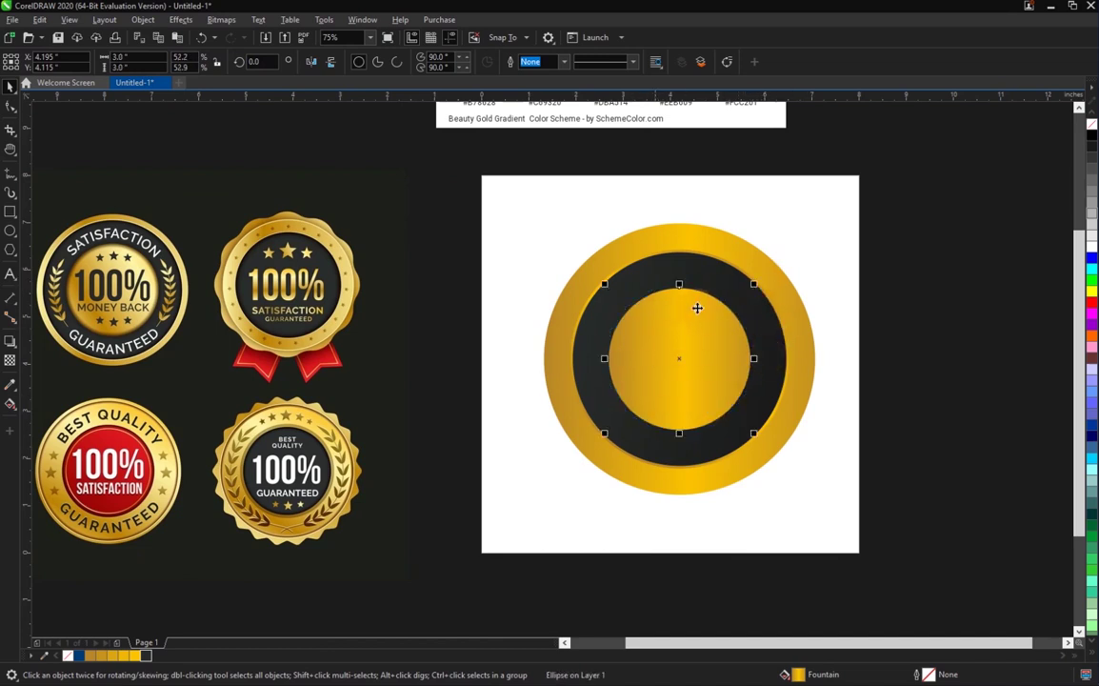
Add a drop shadow to the small gold centre circle with the Drop Shadow tool.
click(10, 340)
click(53, 342)
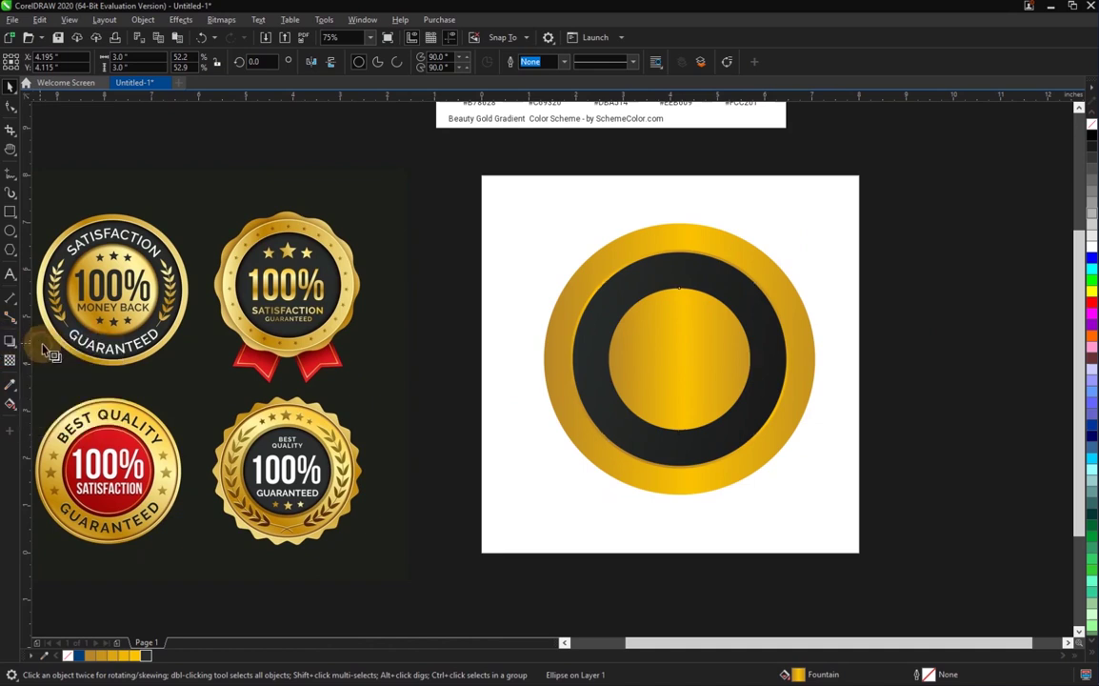
drag(685, 347, 682, 404)
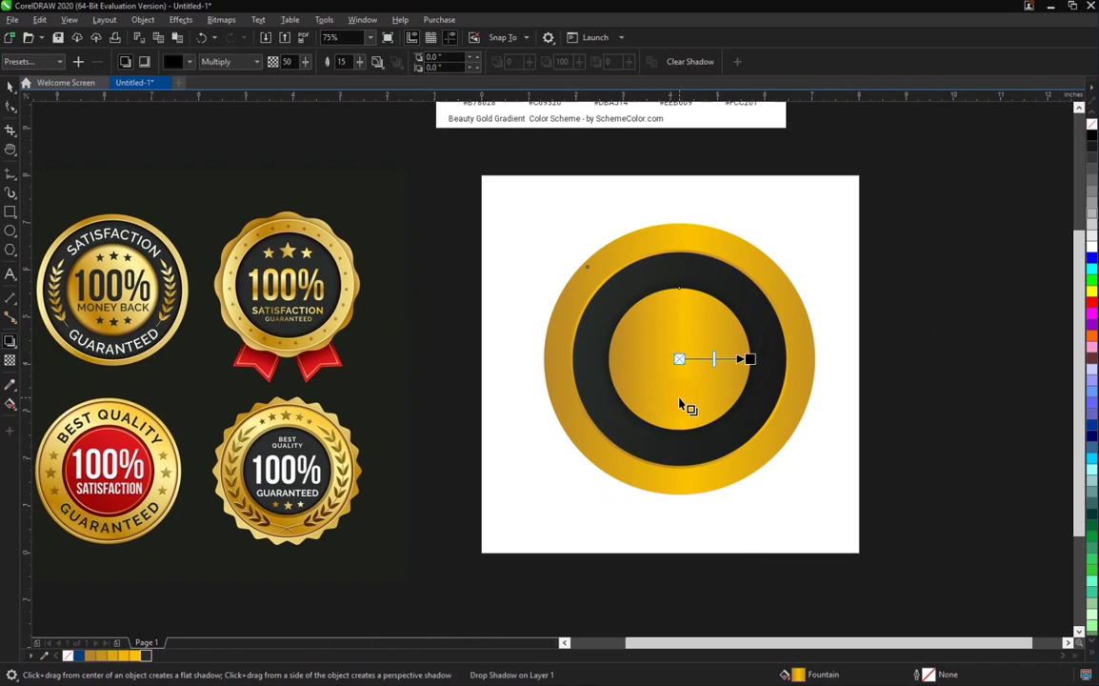
Set the centre circle's drop shadow opacity to 80 and its feathering to 24, and deselect it.
drag(308, 65, 322, 62)
click(288, 62)
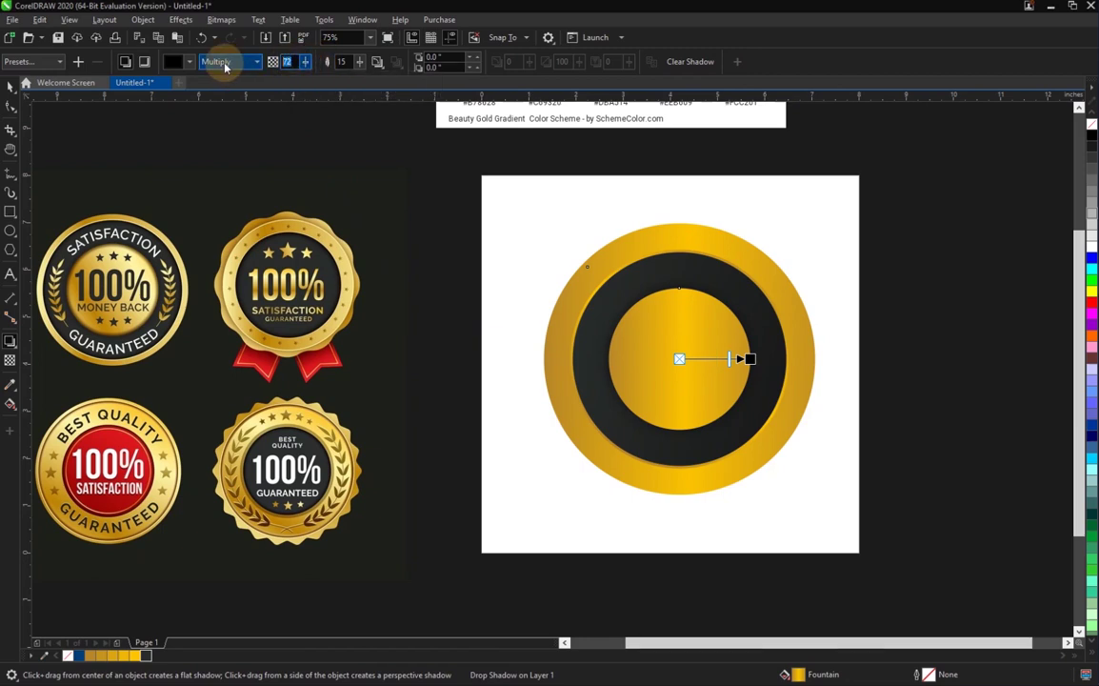
text(80)
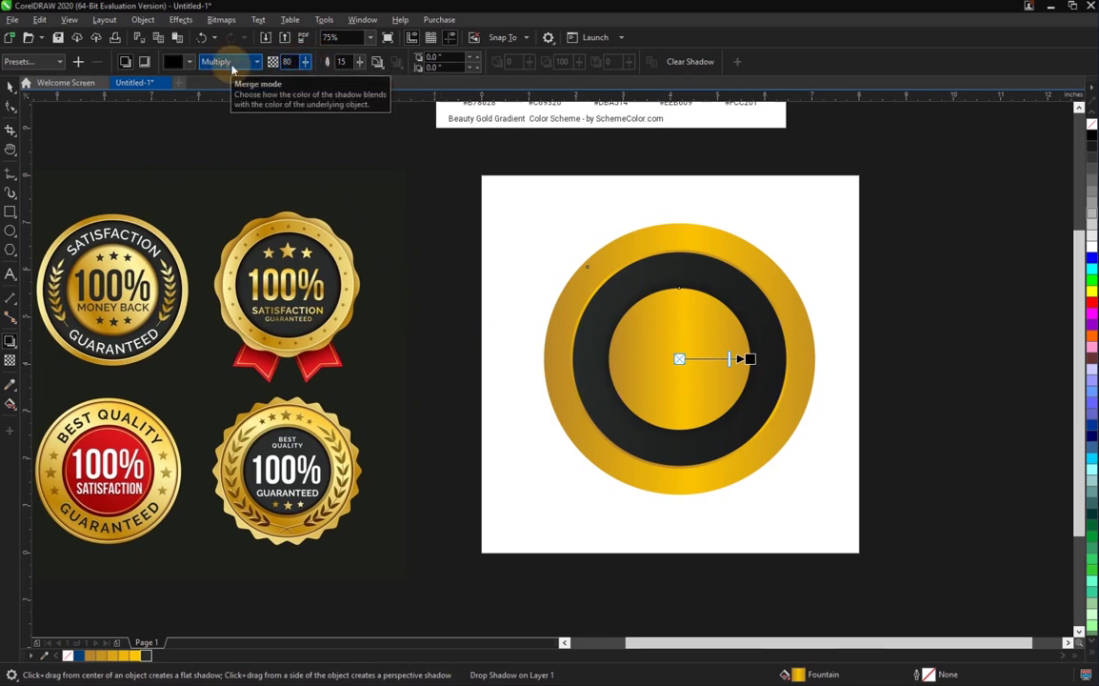
click(360, 65)
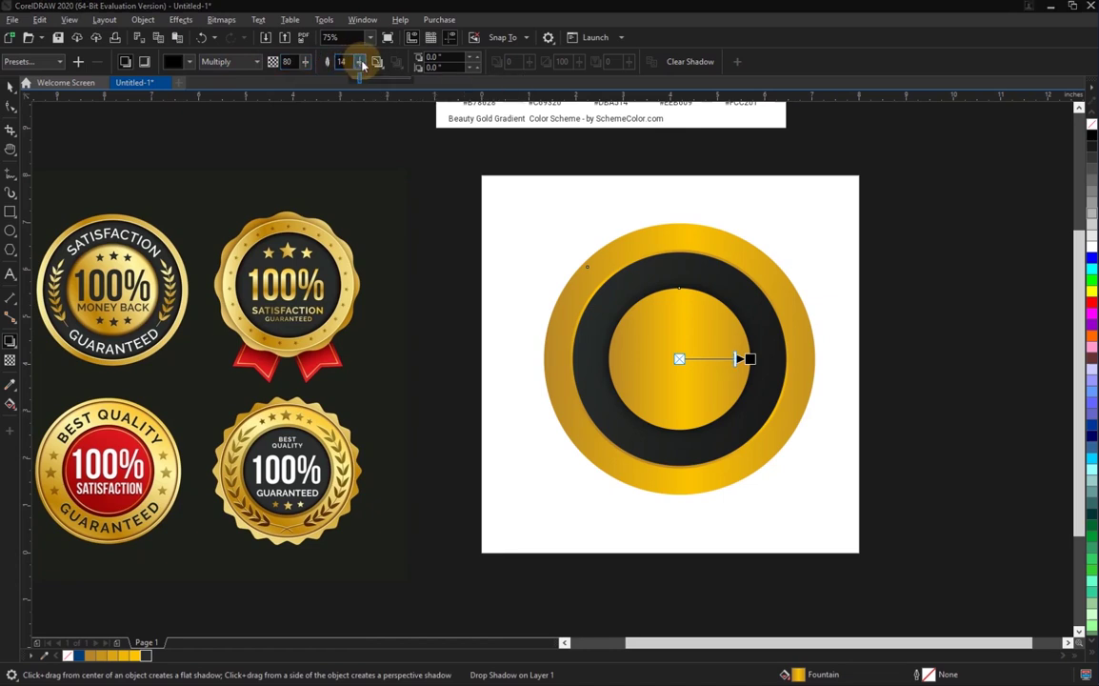
drag(367, 63, 368, 63)
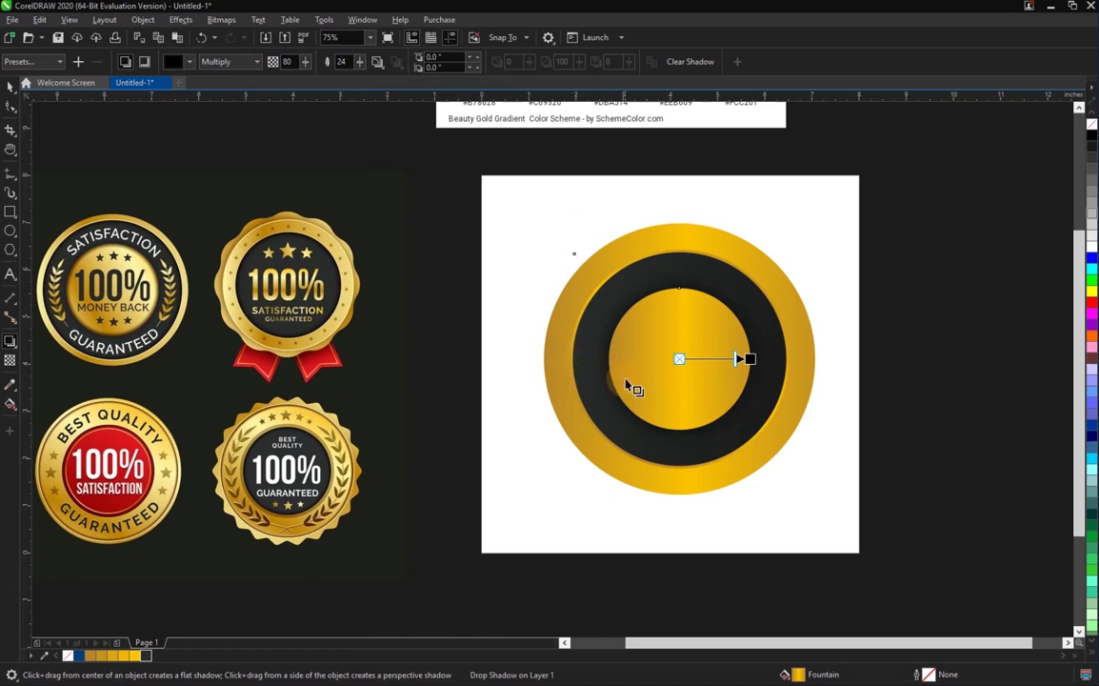
click(10, 86)
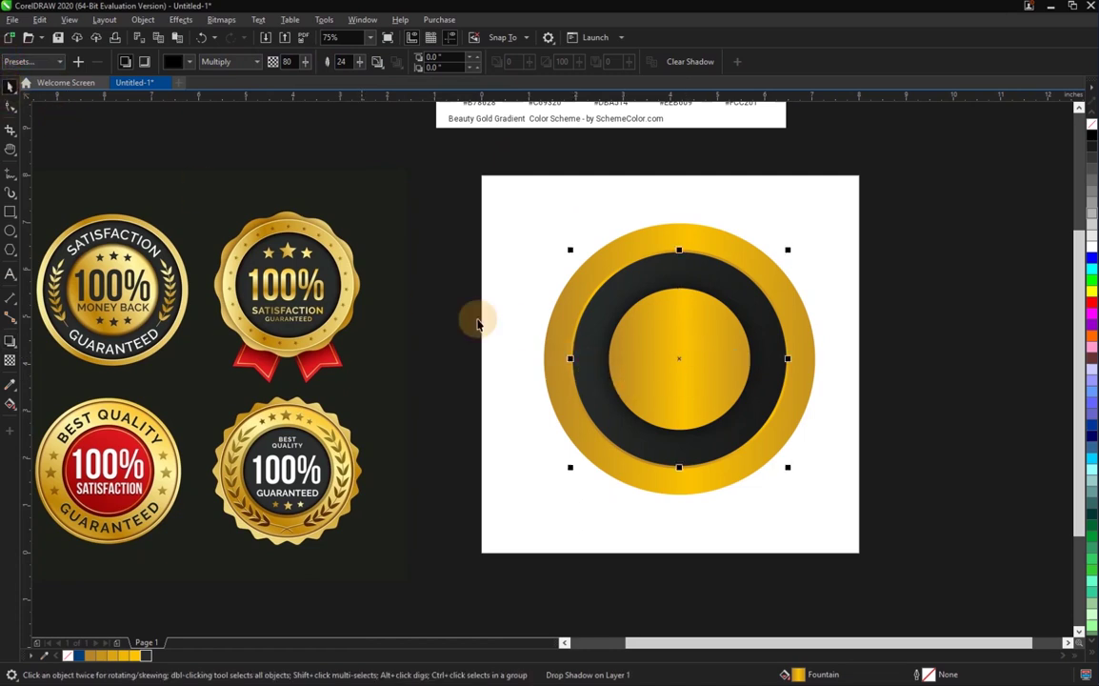
click(448, 223)
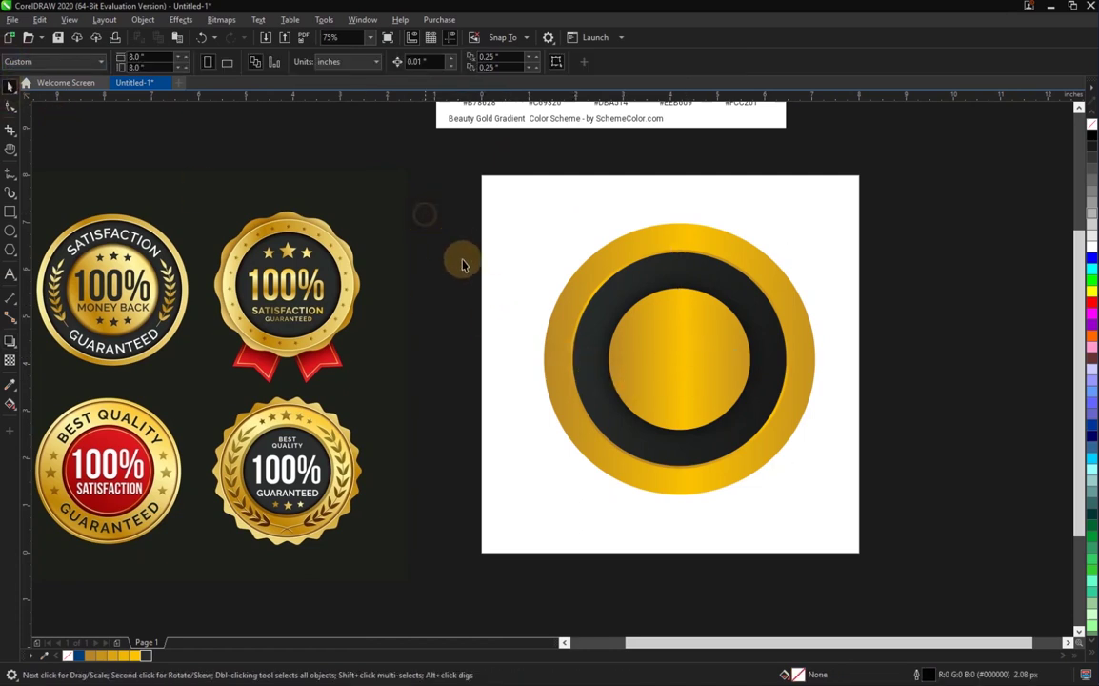
click(11, 248)
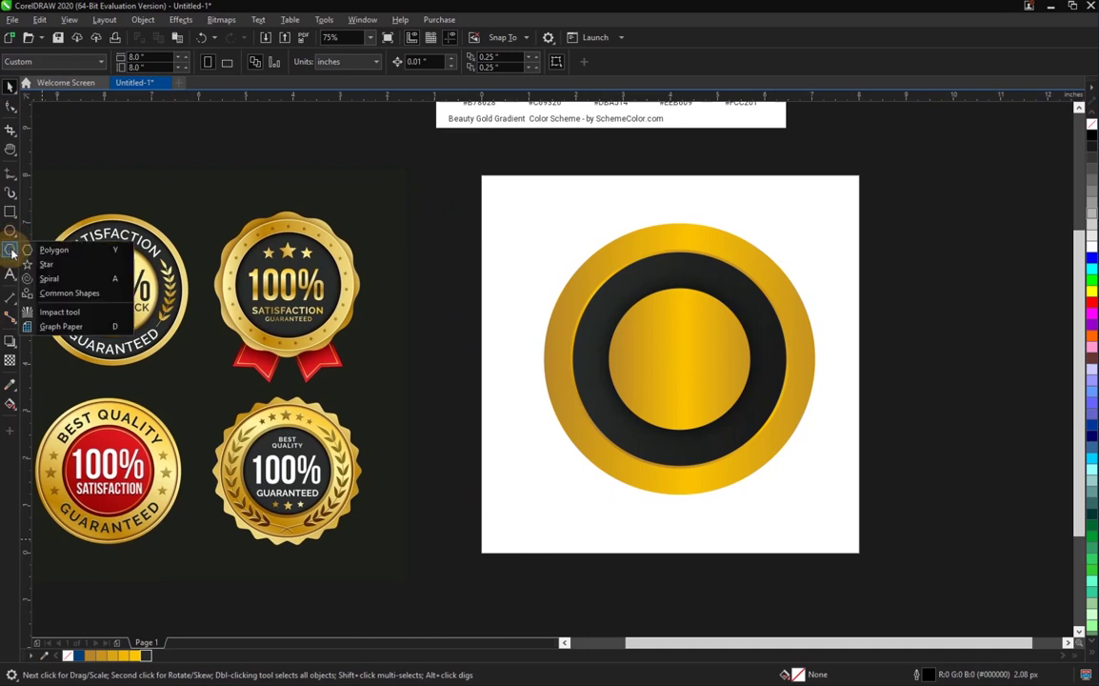
click(78, 263)
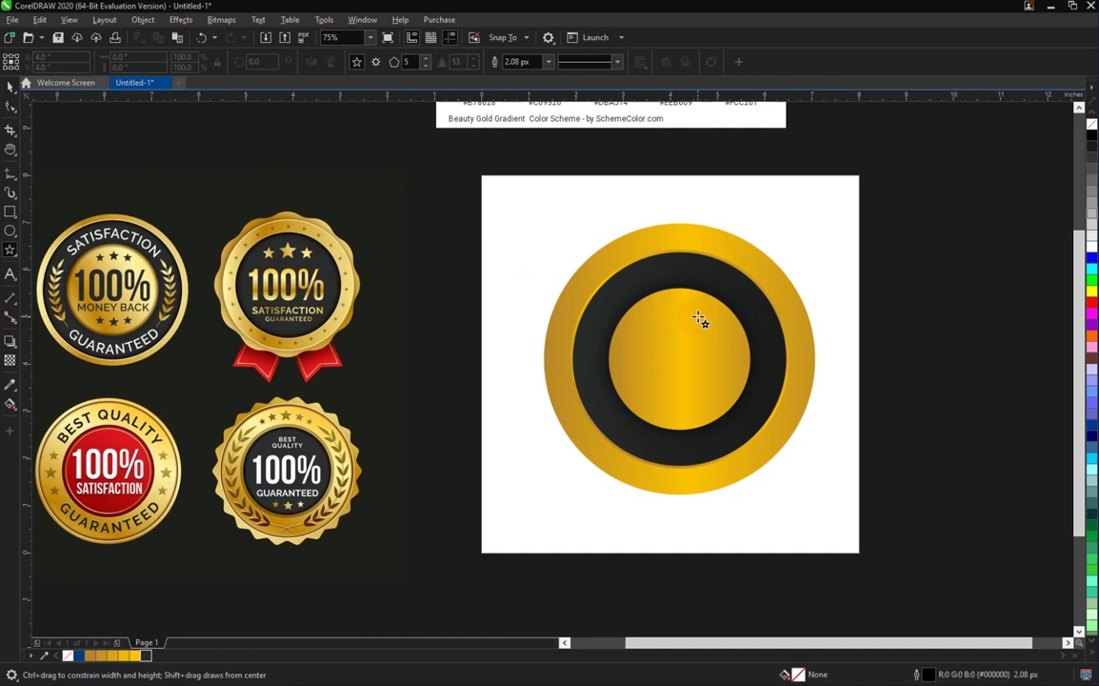
key(space)
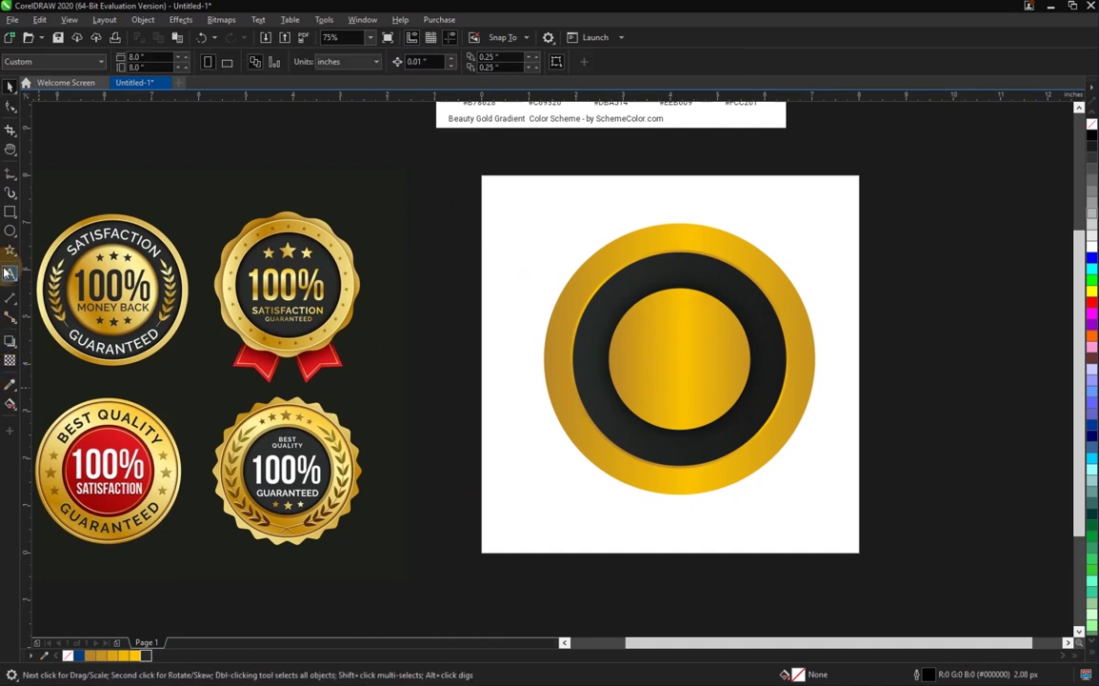
Add the artistic text "100%" beside the page and set its font to Bebas.
click(12, 273)
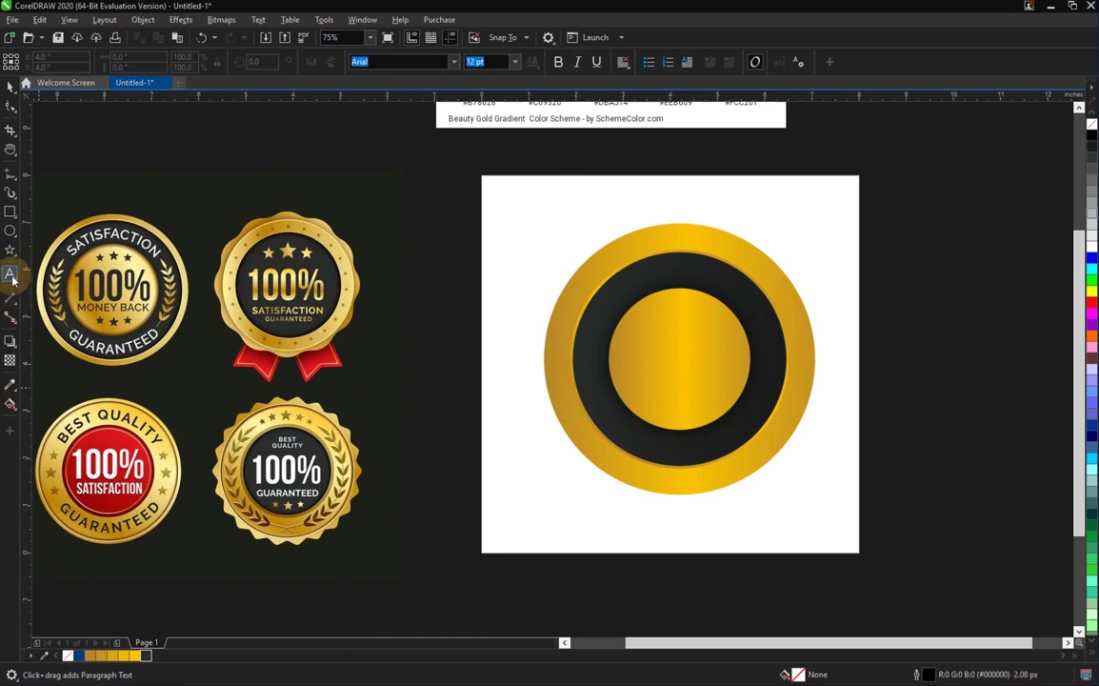
click(441, 303)
text(100)
key(ctrl+a)
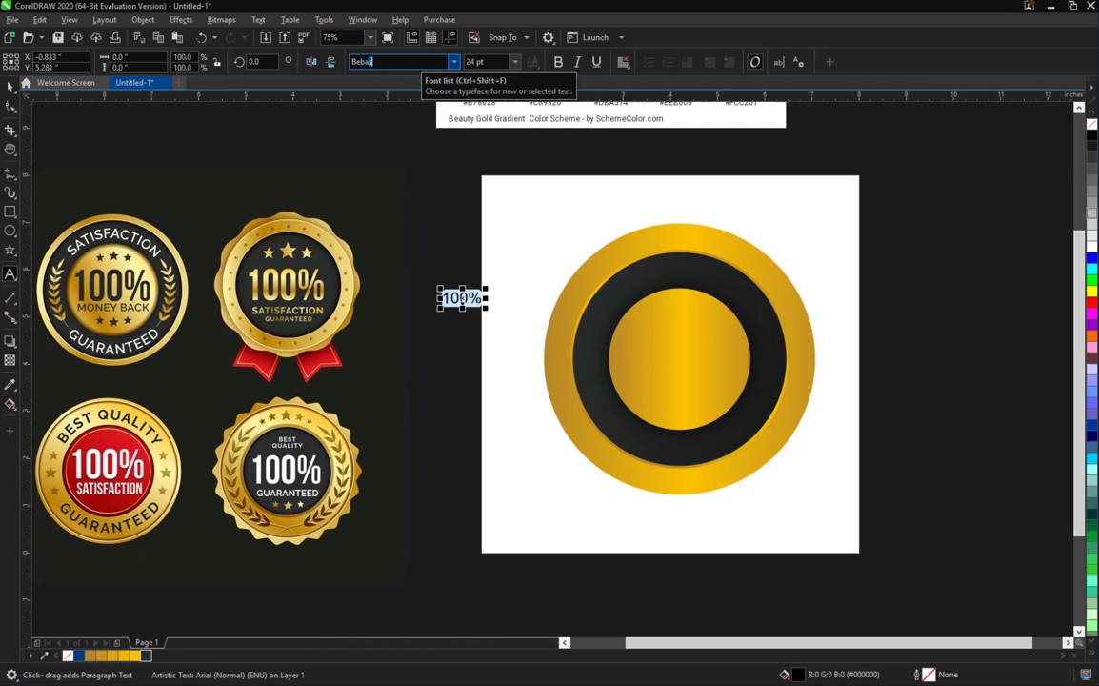
key(Return)
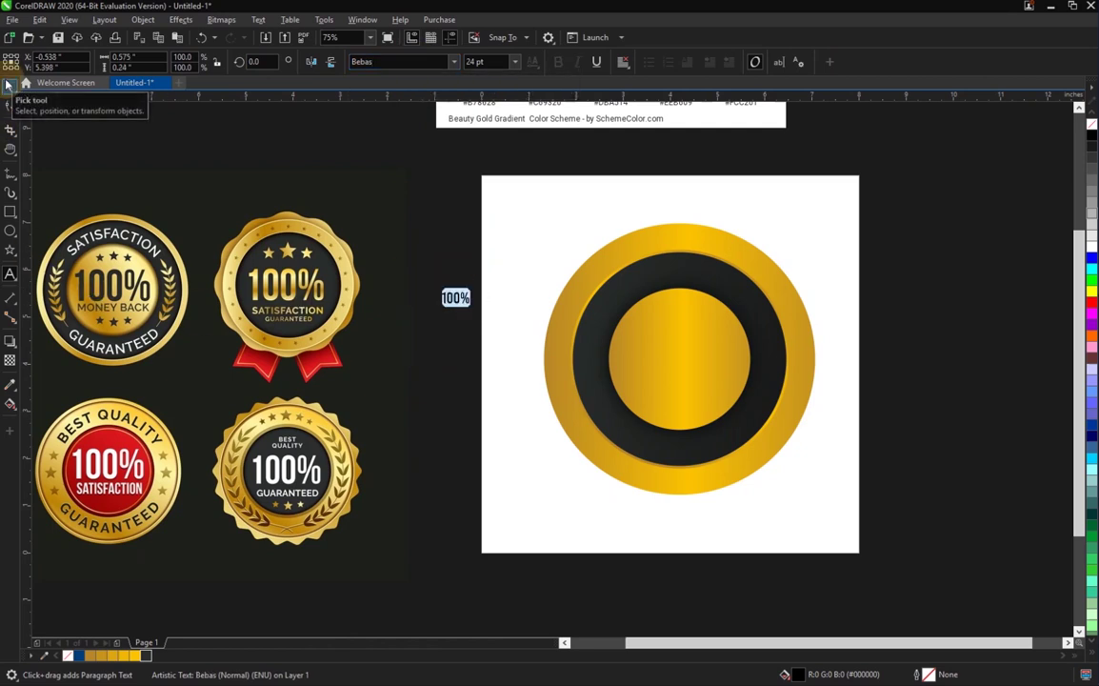
Enlarge the "100%" text to about 1.97 inches wide and place it in the middle of the gold centre circle.
click(7, 86)
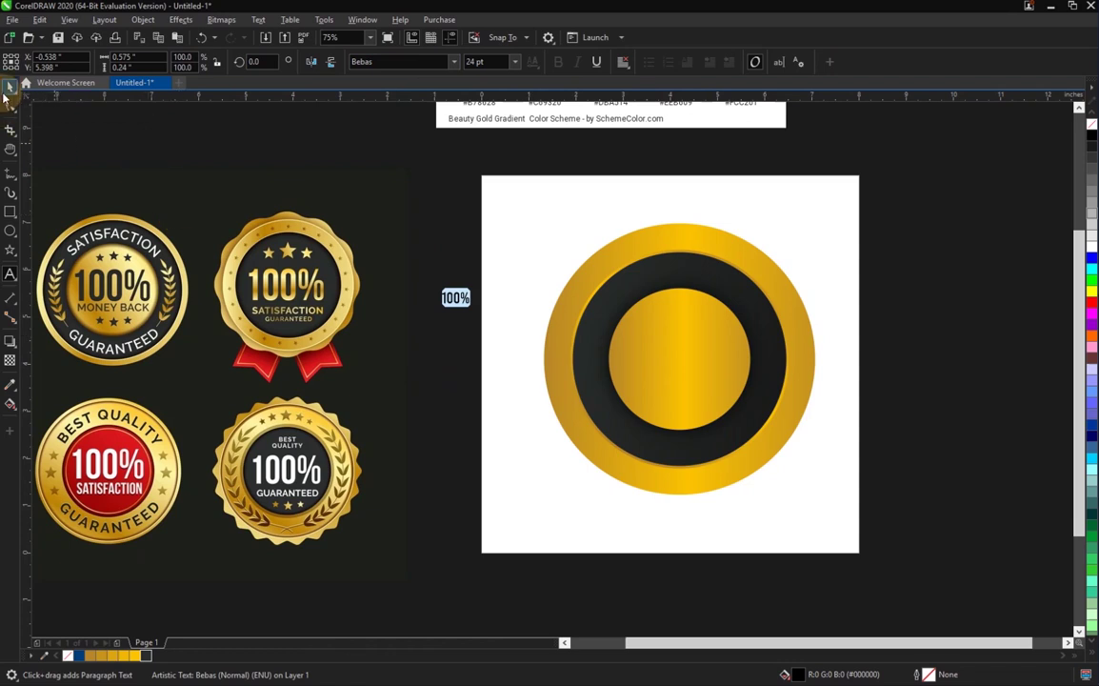
drag(473, 307, 562, 405)
drag(523, 336, 693, 383)
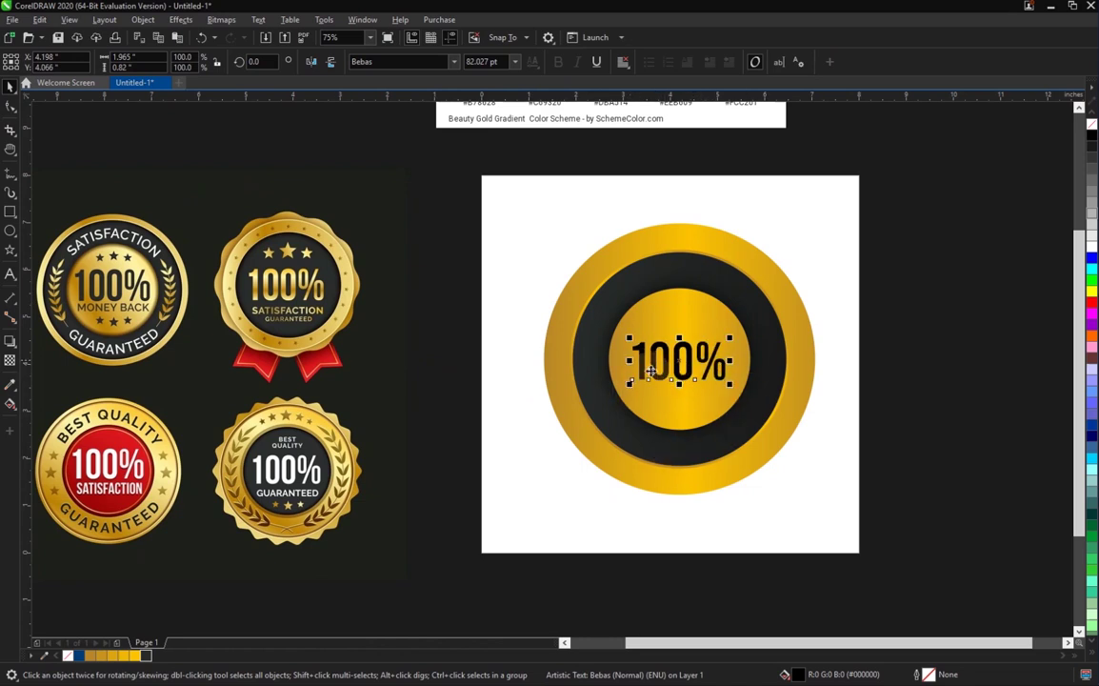
Fill the "100%" text with dark charcoal #1C1C1C and scale it about its centre to about 2.41 inches wide.
click(146, 656)
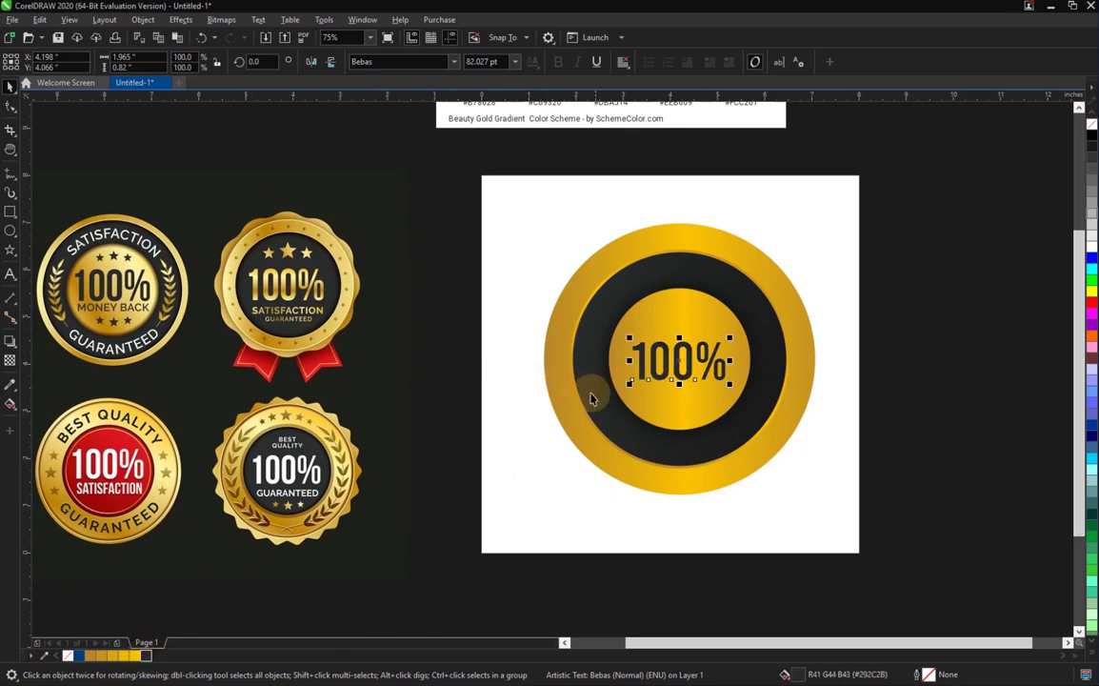
click(45, 657)
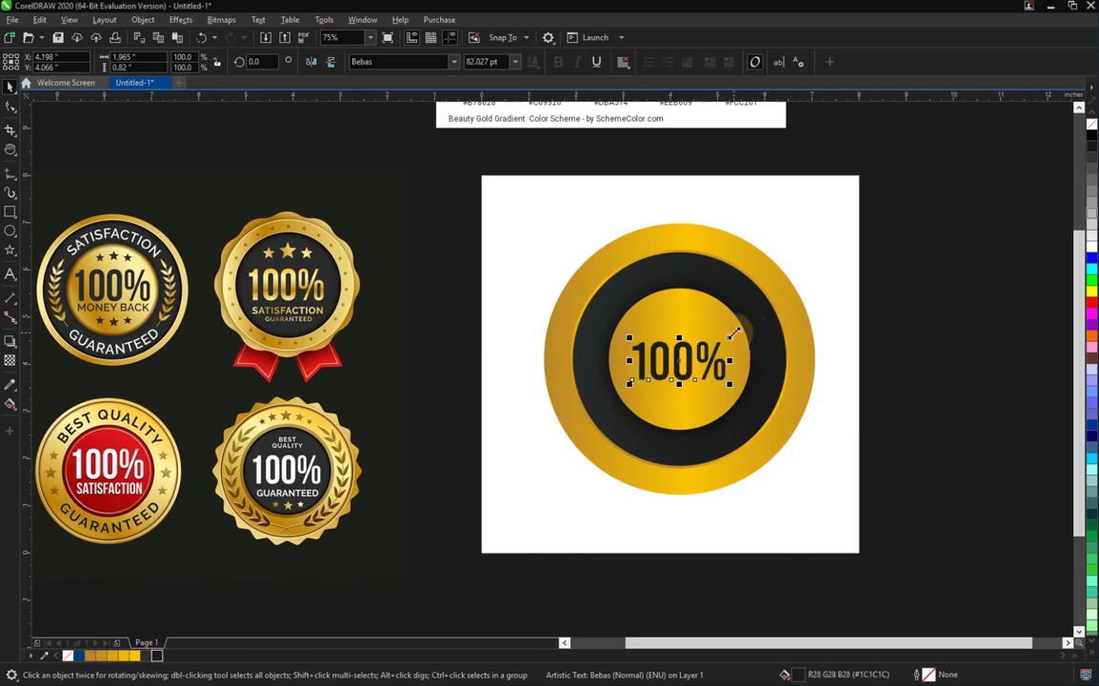
drag(733, 332, 743, 321)
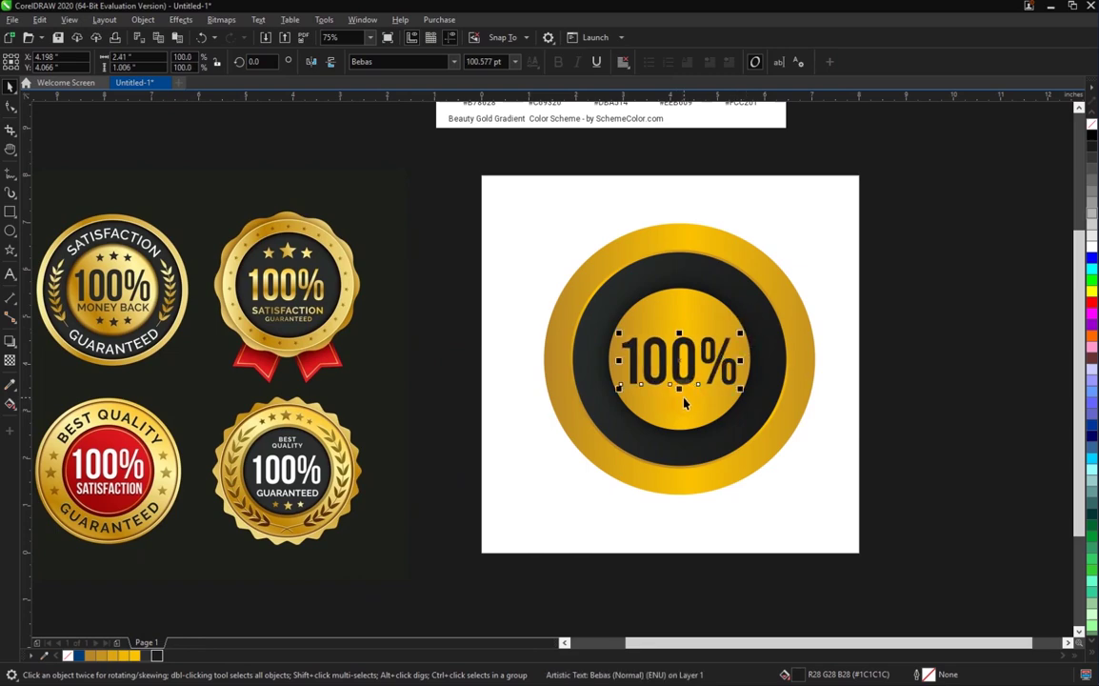
Duplicate the "100%" text, move the copy to the lower part of the page and change its wording to "MONEY BACK".
key(ctrl+d)
drag(674, 358, 545, 484)
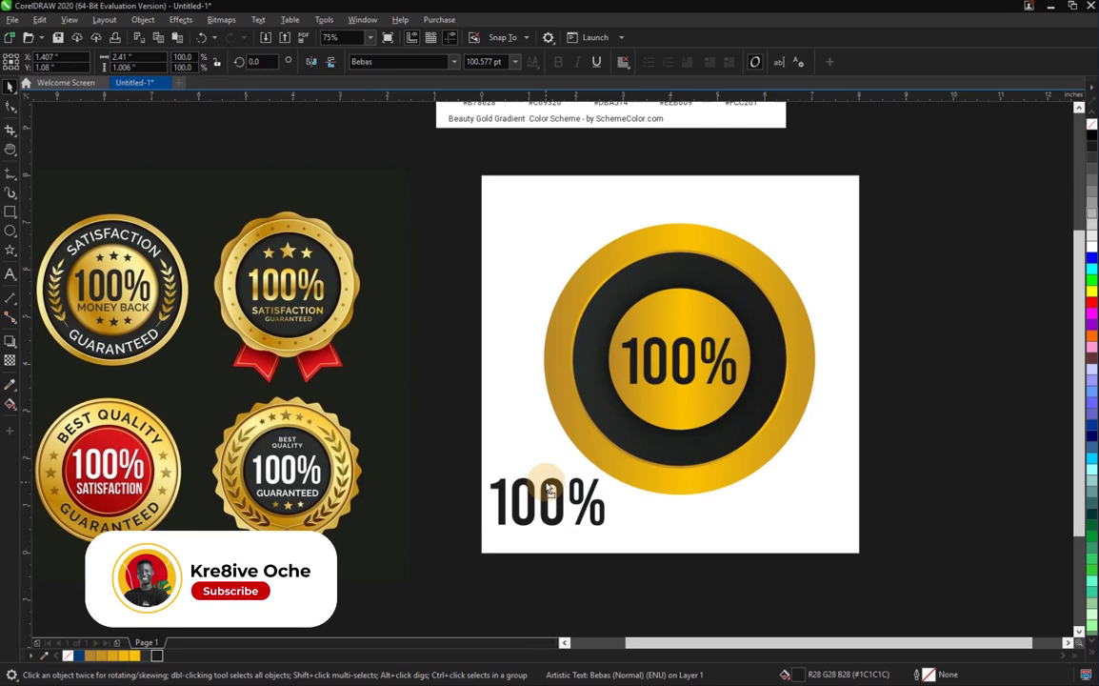
double_click(546, 483)
key(ctrl+a)
text(M)
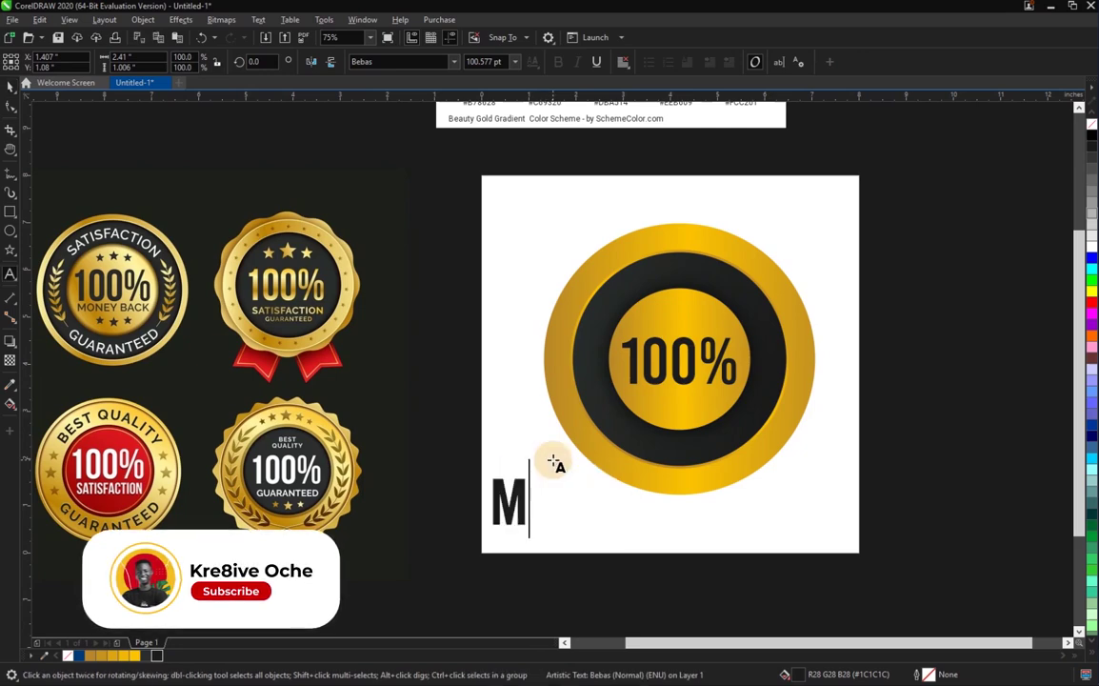
text(ONEY BACK)
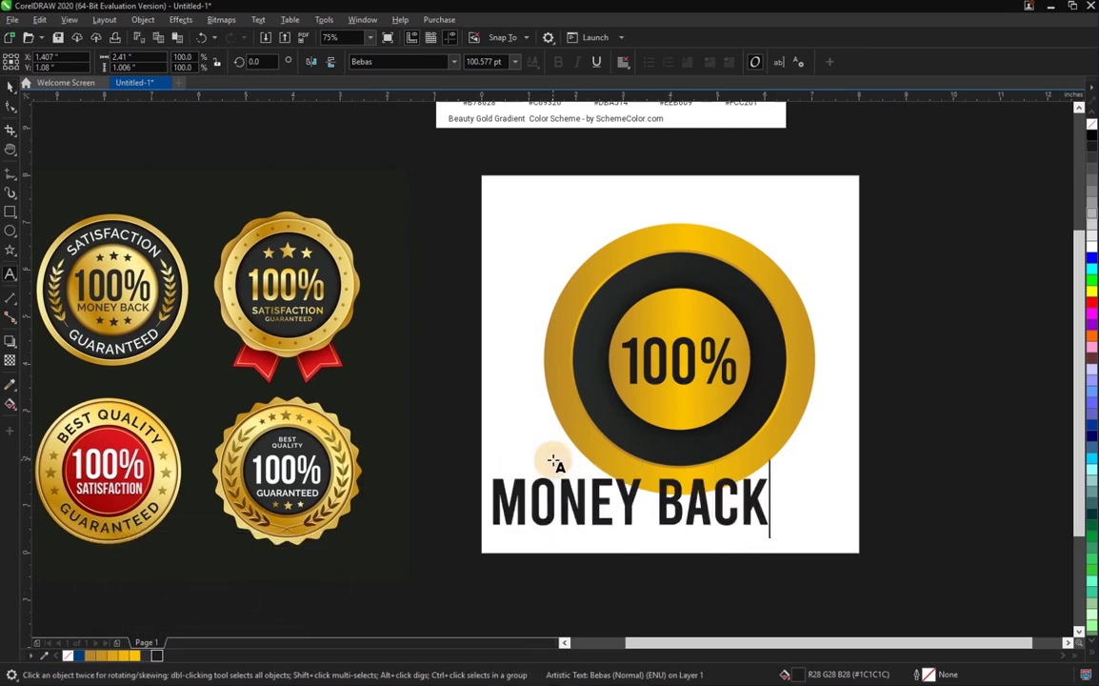
Set the "MONEY BACK" text in Montserrat SemiBold and change its case to uppercase.
key(ctrl+a)
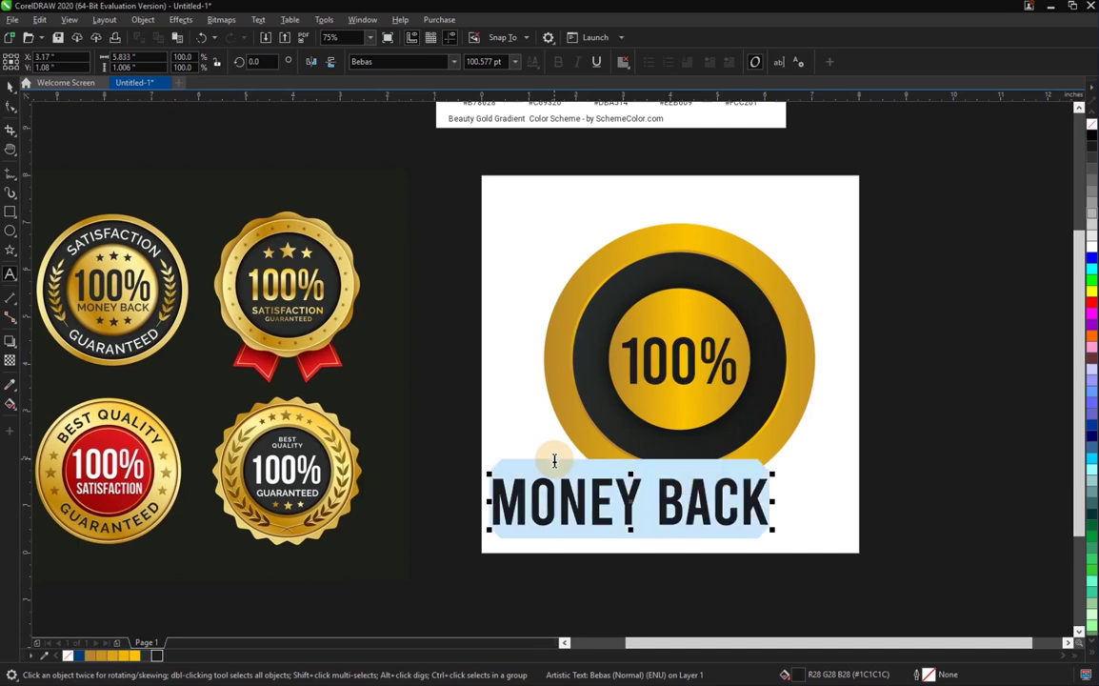
click(373, 62)
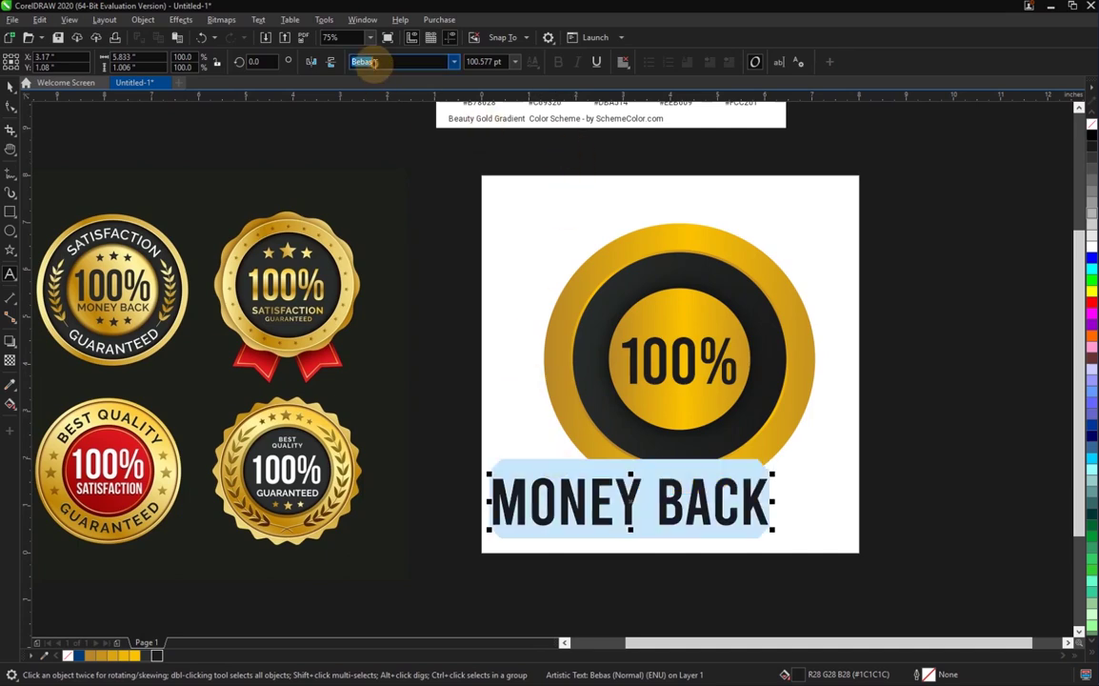
text(Montserrat)
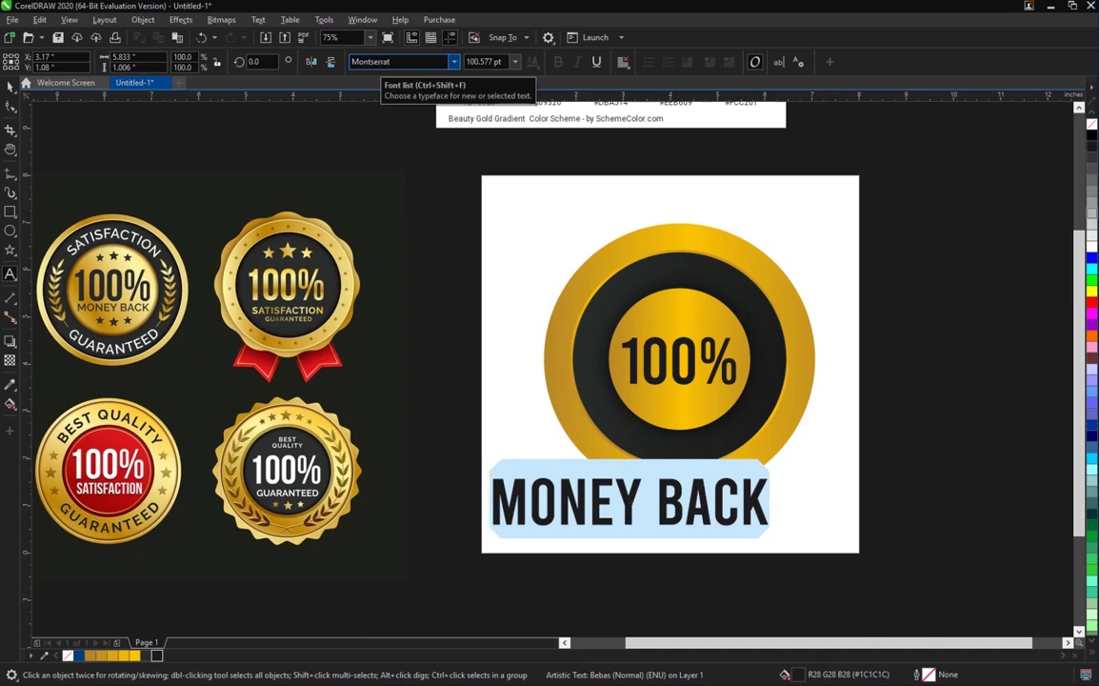
key(Return)
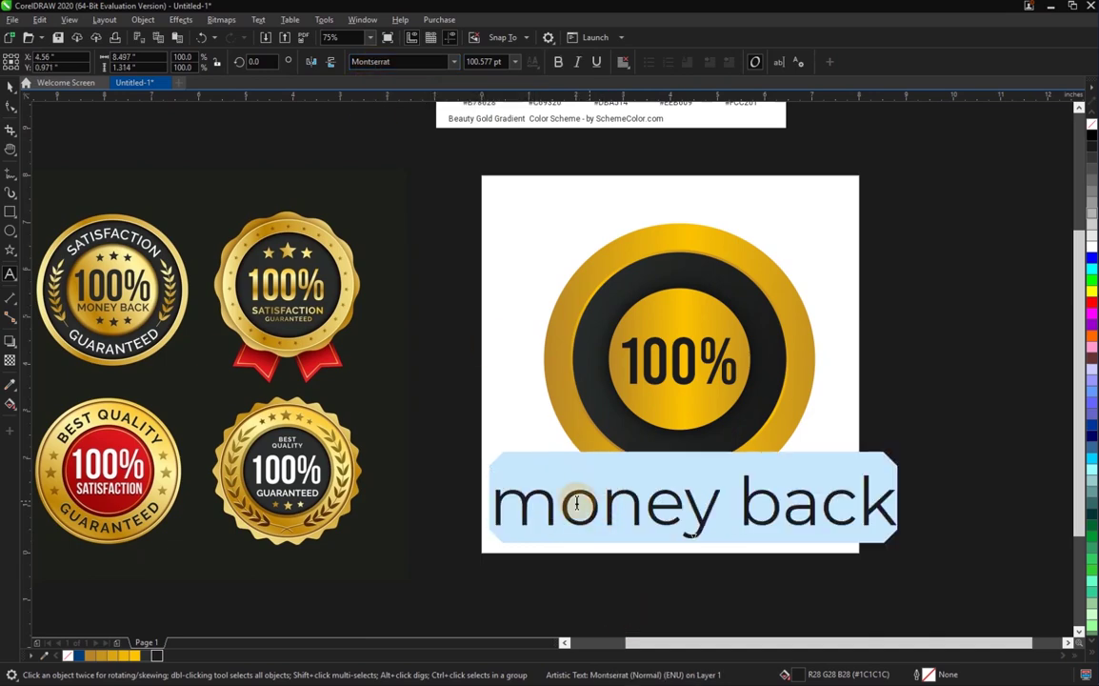
right_click(601, 498)
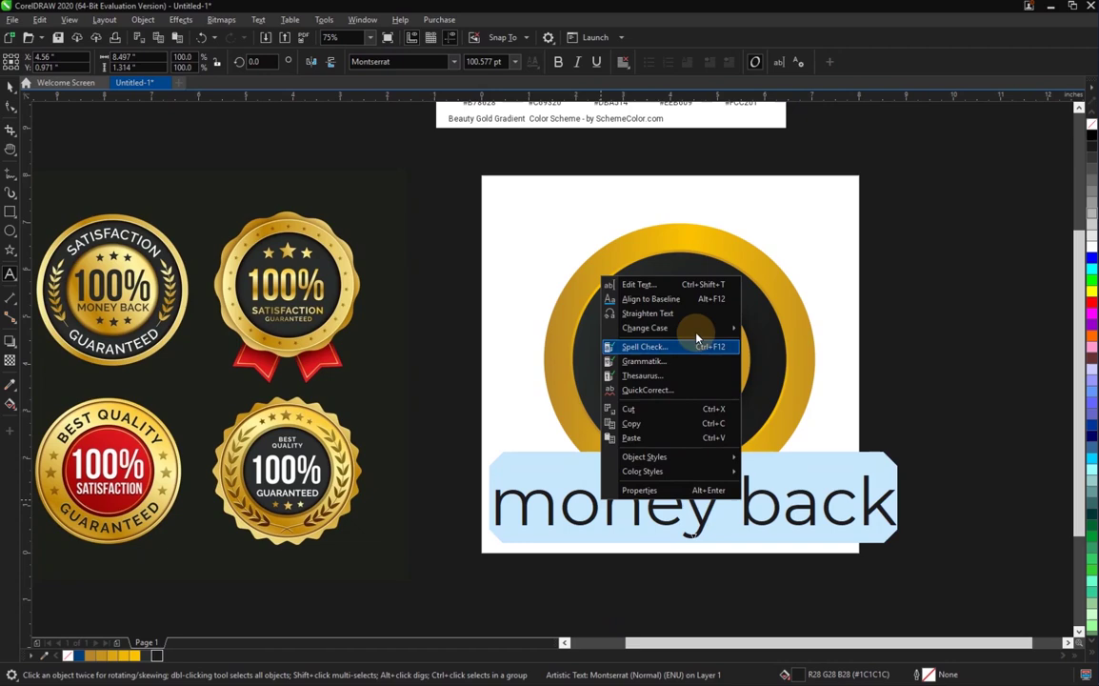
mouse_move(704, 330)
click(827, 359)
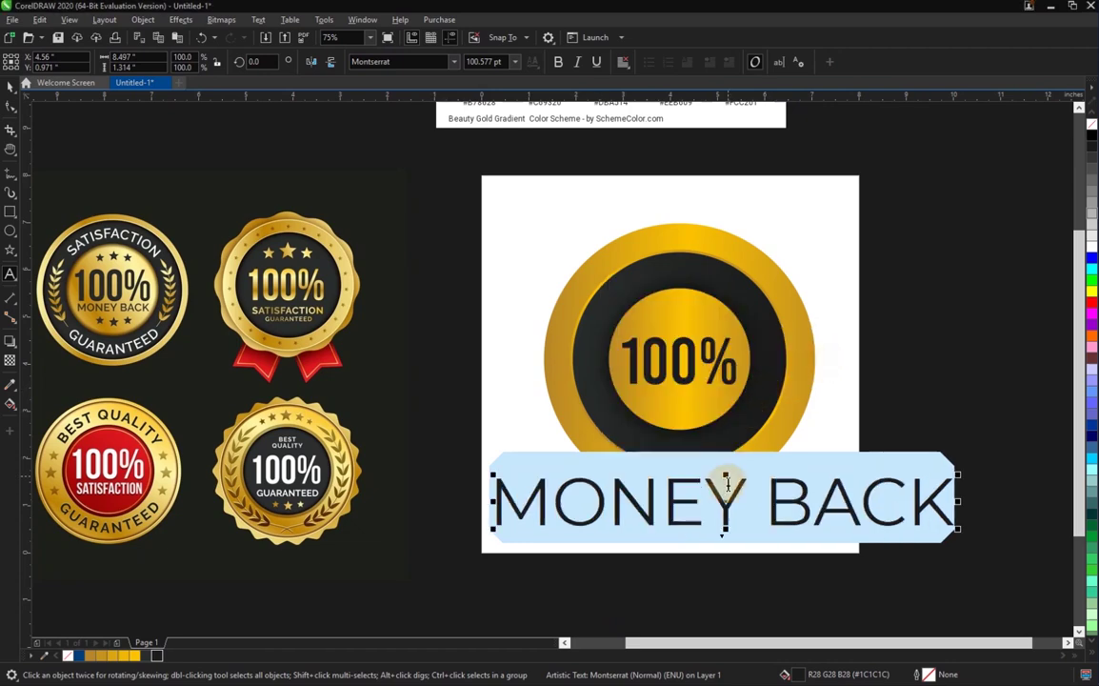
click(455, 62)
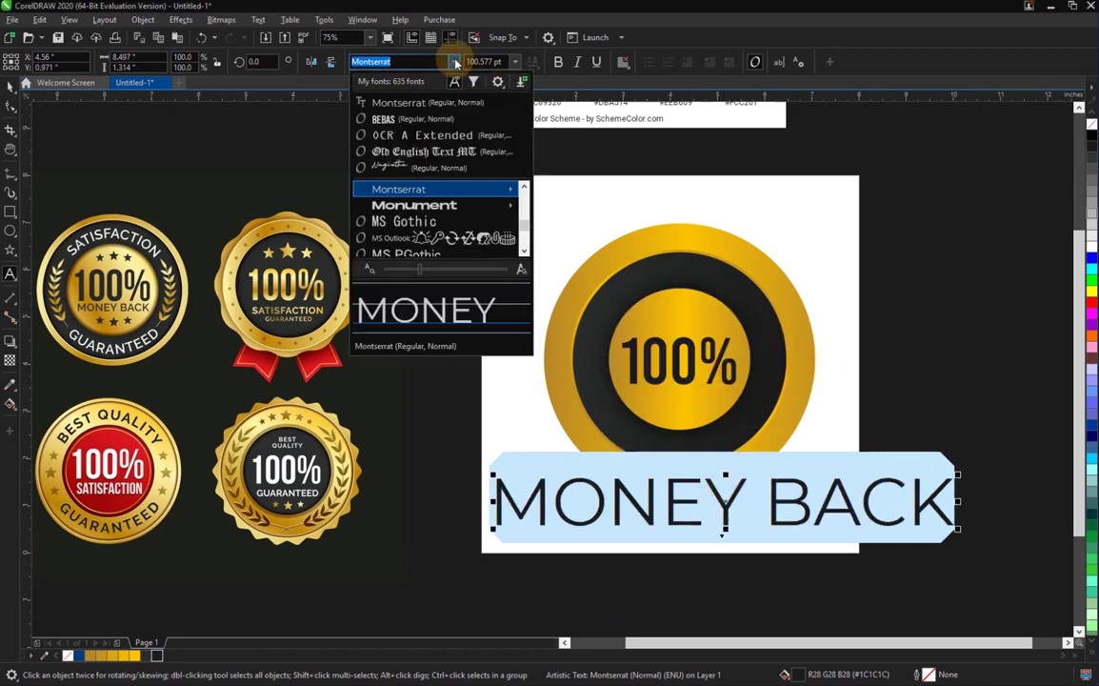
mouse_move(458, 190)
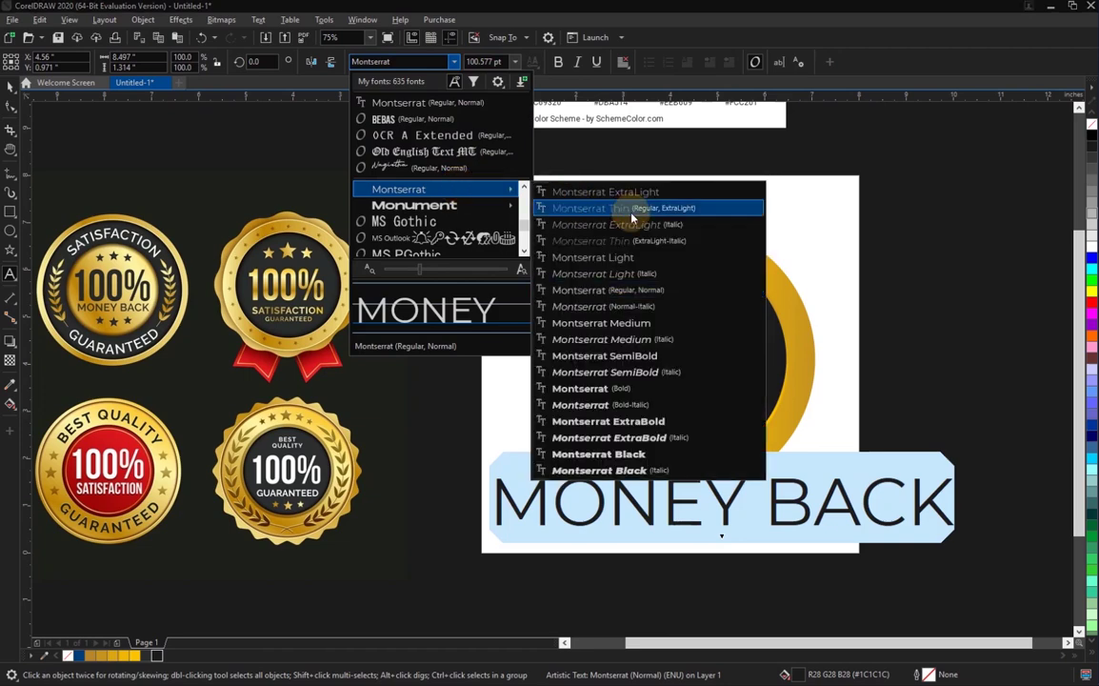
click(621, 354)
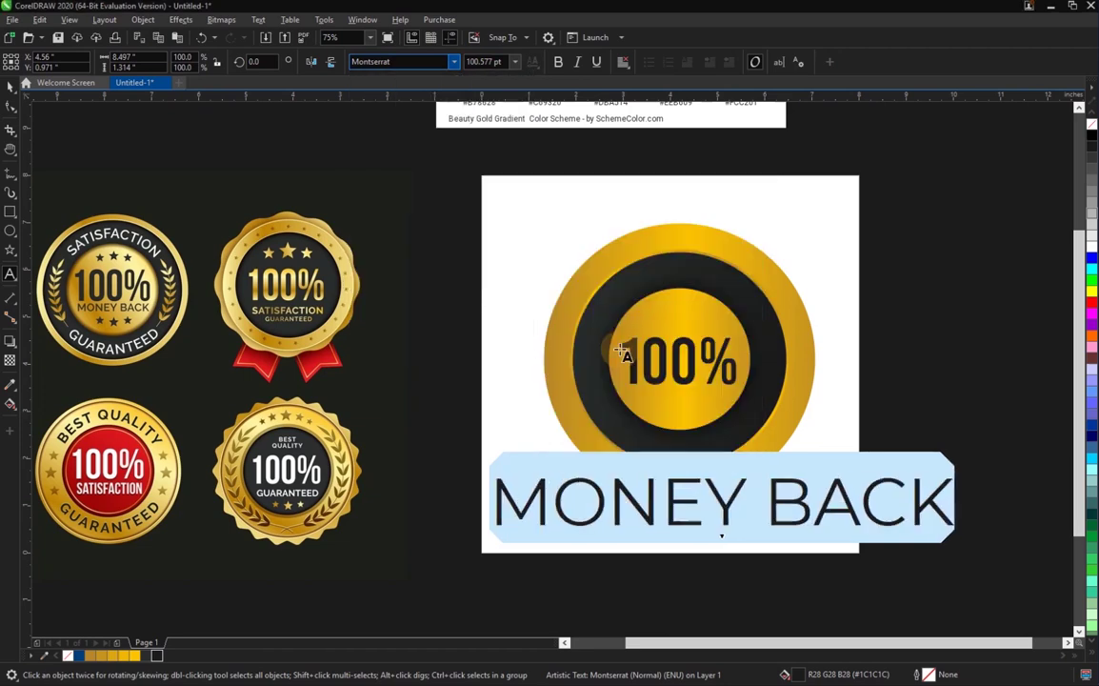
Scale the "MONEY BACK" text down to about 2.29 inches wide and place it directly beneath "100%" in the centre circle.
click(12, 86)
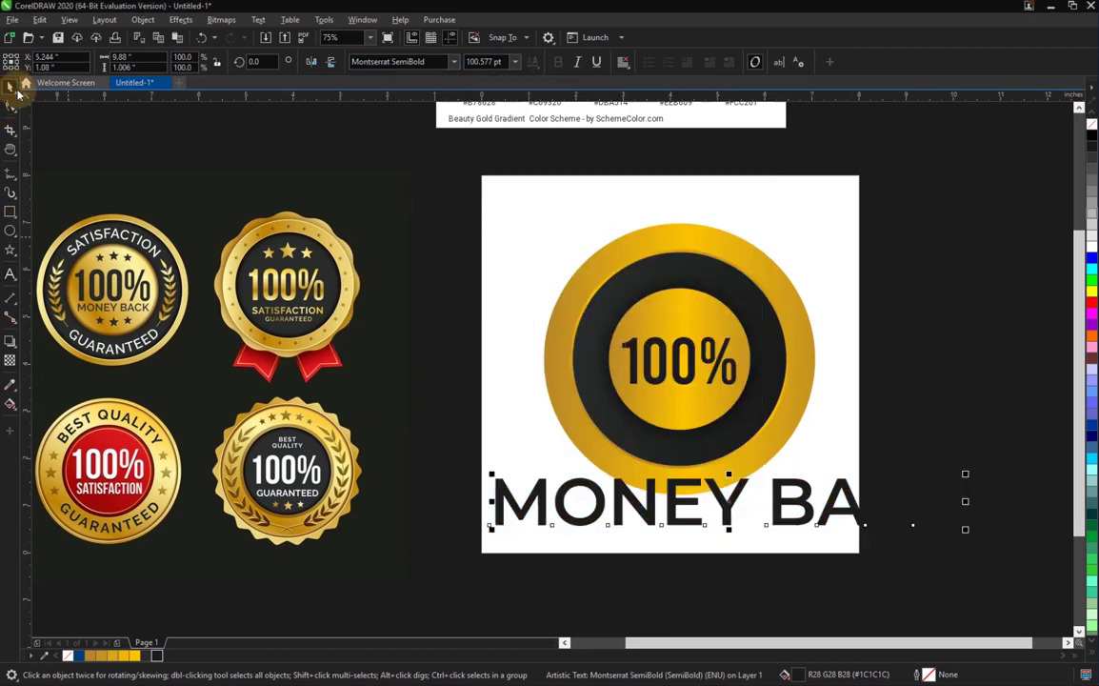
drag(967, 532, 680, 407)
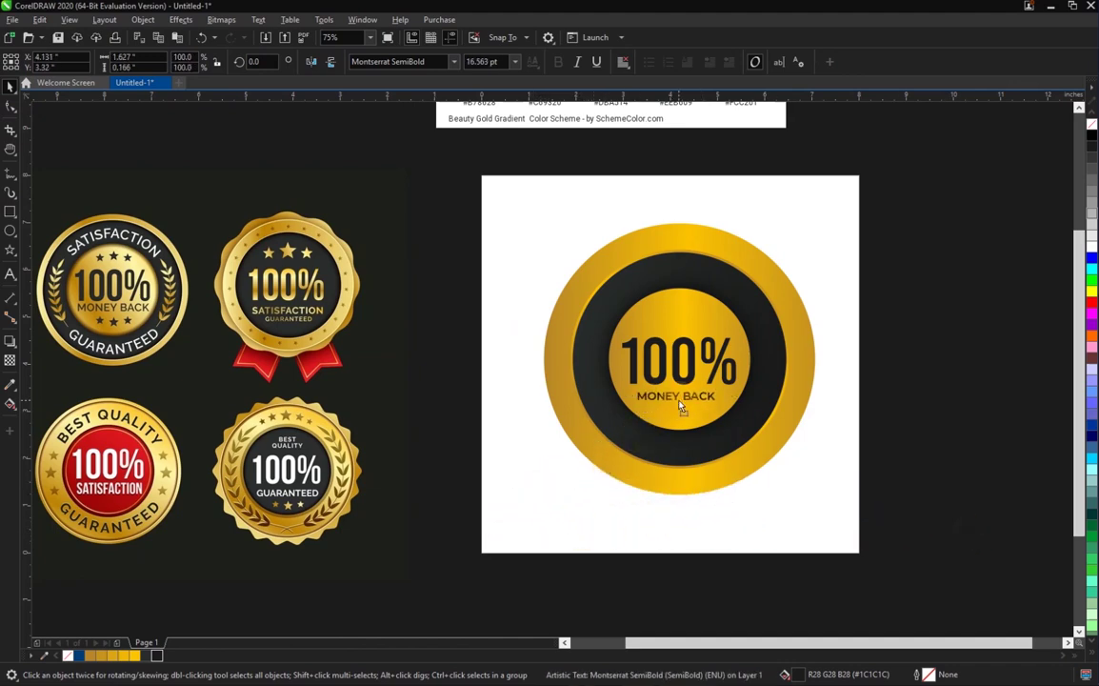
click(687, 399)
scroll(686, 399, up, 2)
drag(758, 400, 787, 407)
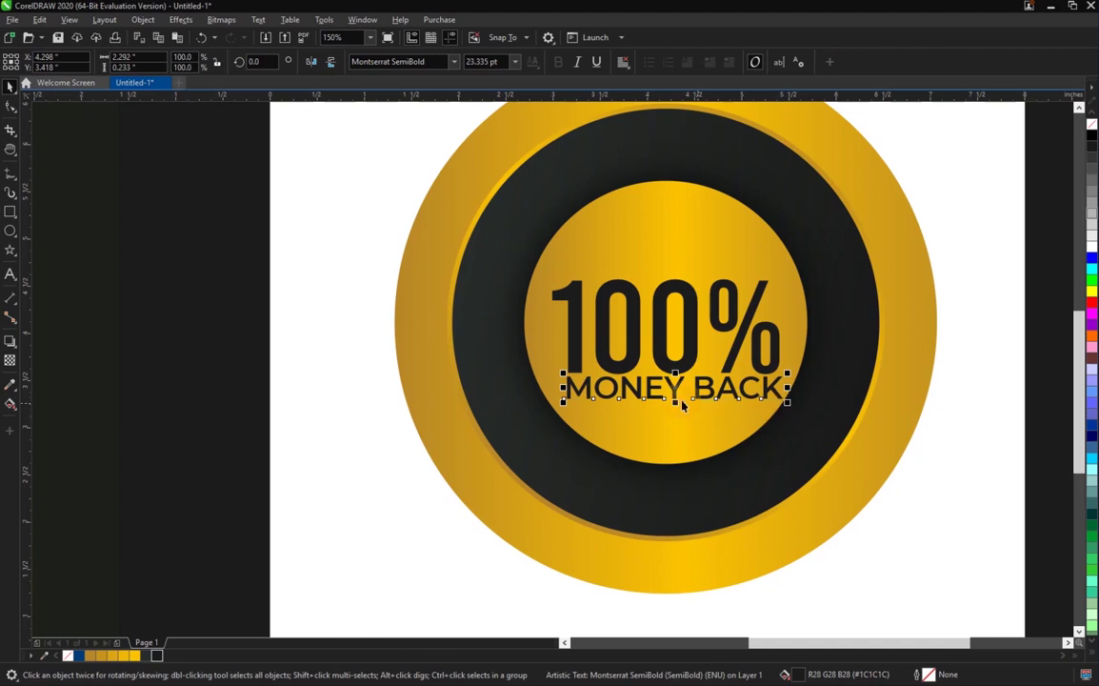
Move "100%" slightly up from "MONEY BACK" and group the two texts.
click(692, 339)
drag(692, 338, 692, 336)
drag(236, 207, 881, 461)
key(ctrl+c)
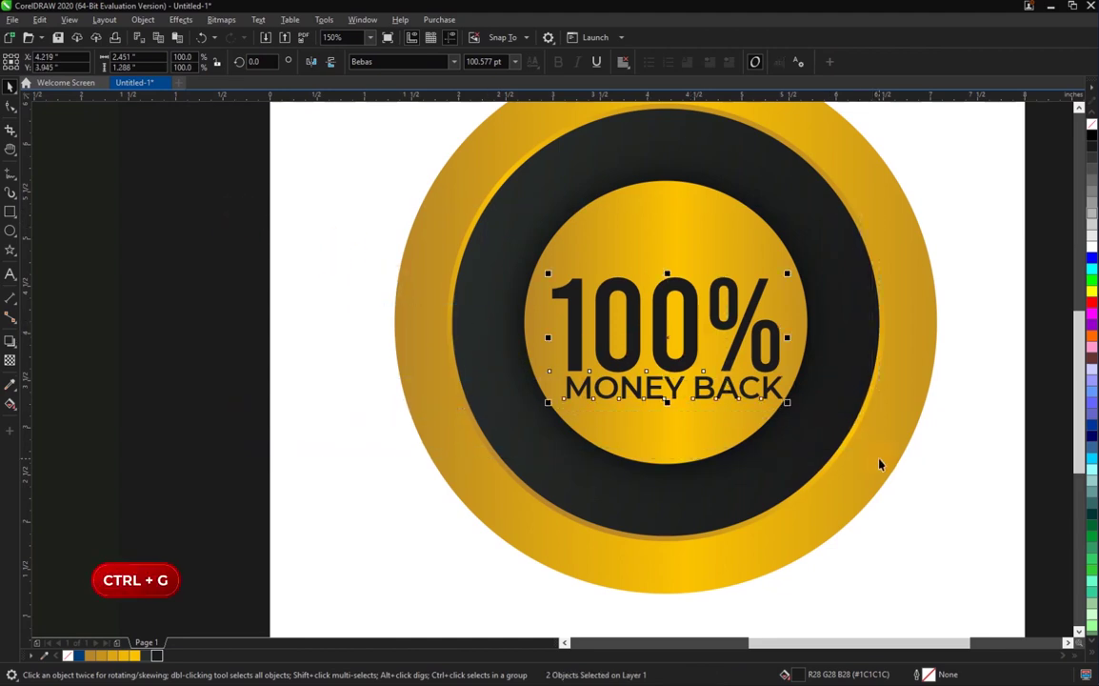
key(ctrl+g)
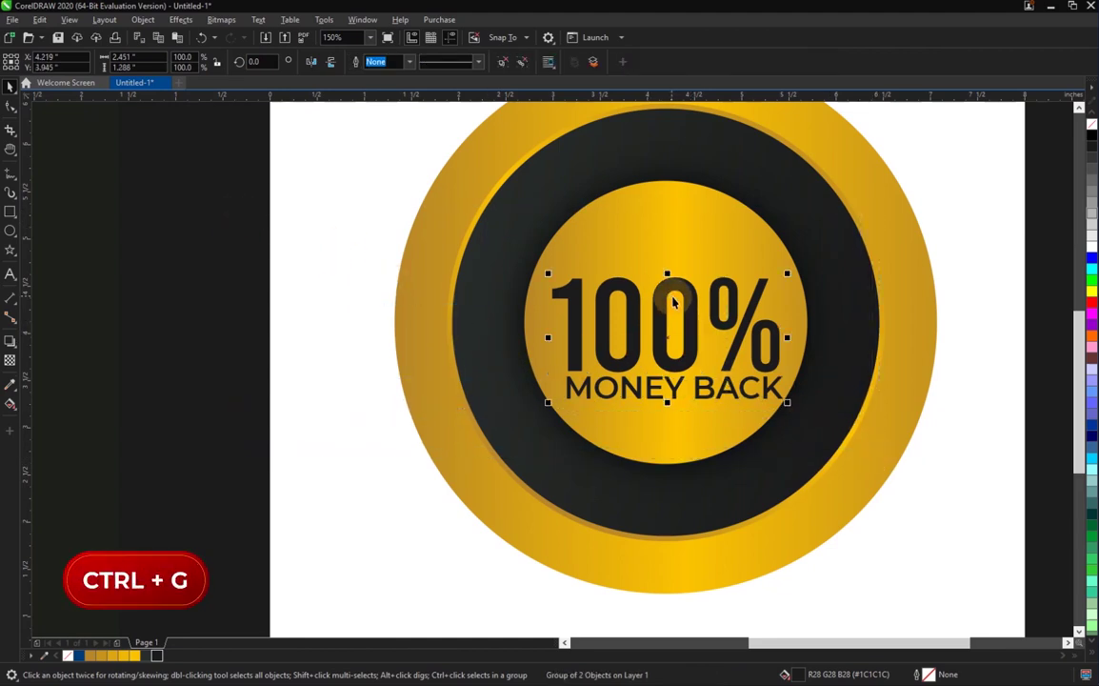
Centre the "100%" and "MONEY BACK" group within the gold centre circle.
drag(666, 301, 670, 271)
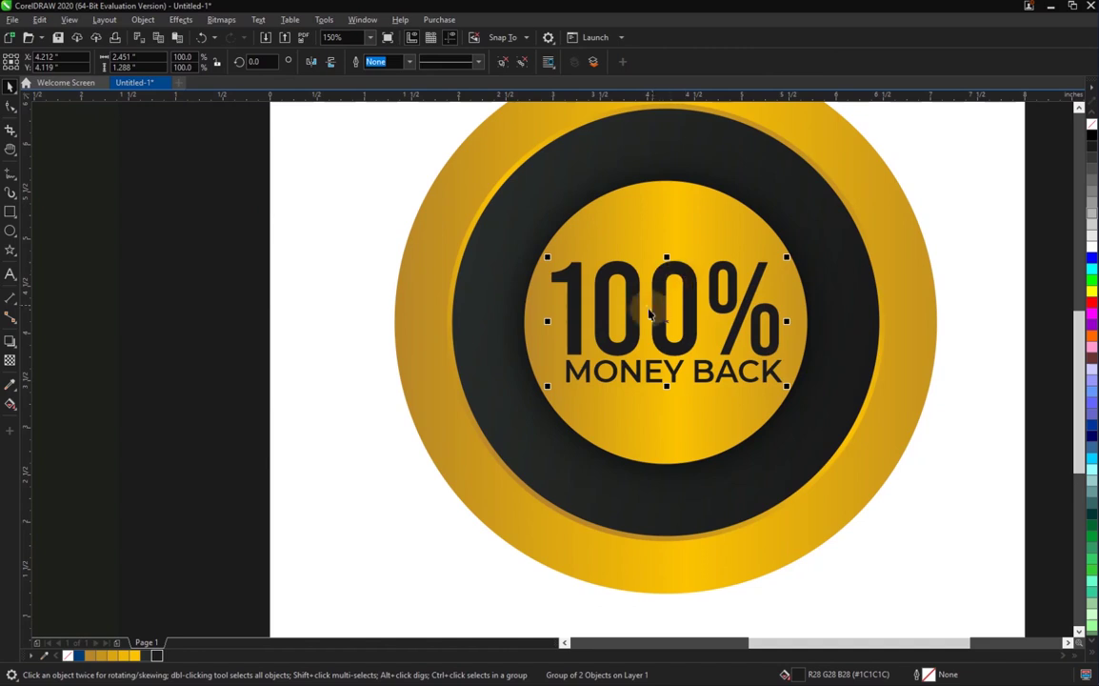
key(Left)
key(Left)
key(Left)
key(Left)
key(Right)
key(Down)
key(Down)
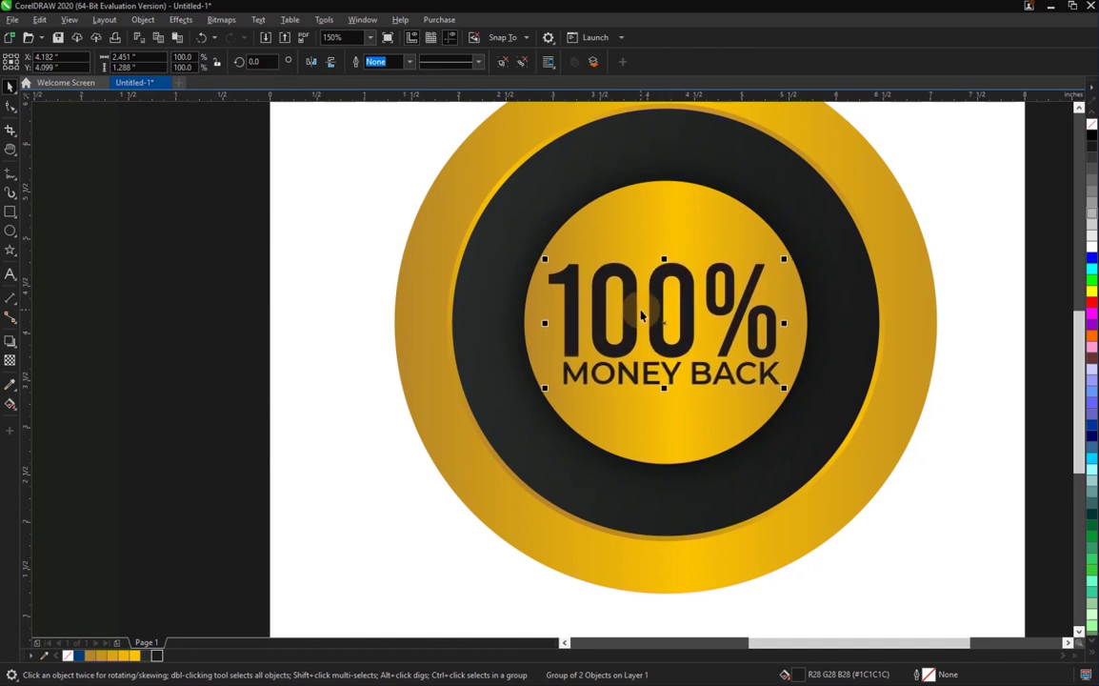
Draw a five-pointed star about 0.44 by 0.39 inches above "100%", filled with charcoal #1C1C1C and without an outline.
click(10, 249)
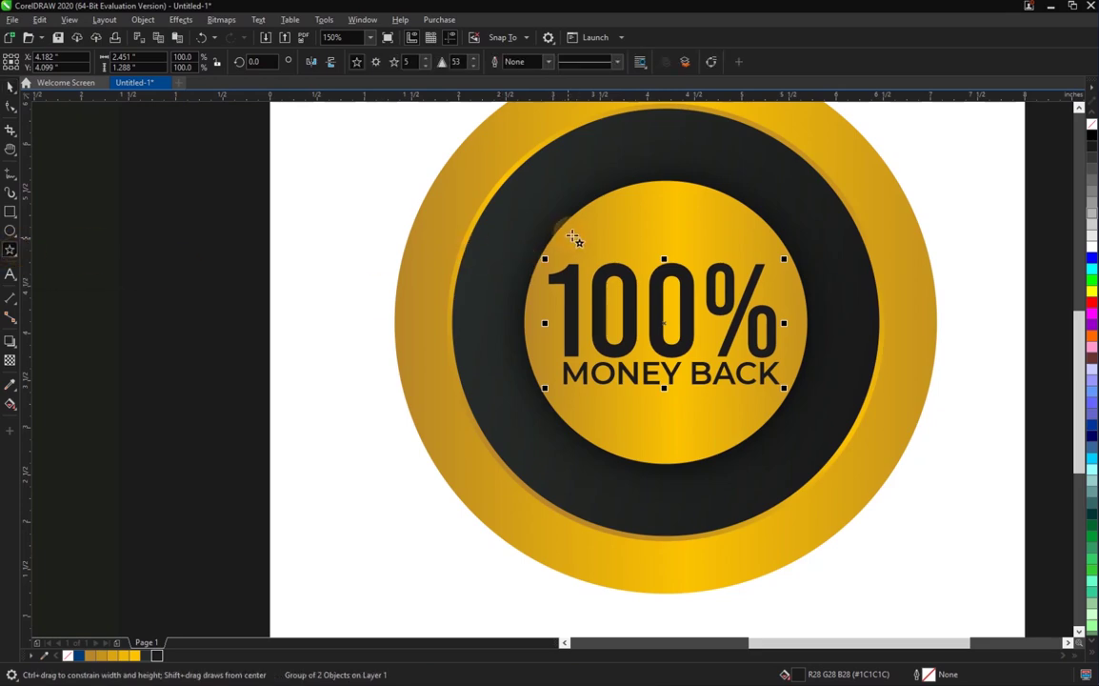
scroll(685, 198, up, 3)
scroll(685, 198, up, 2)
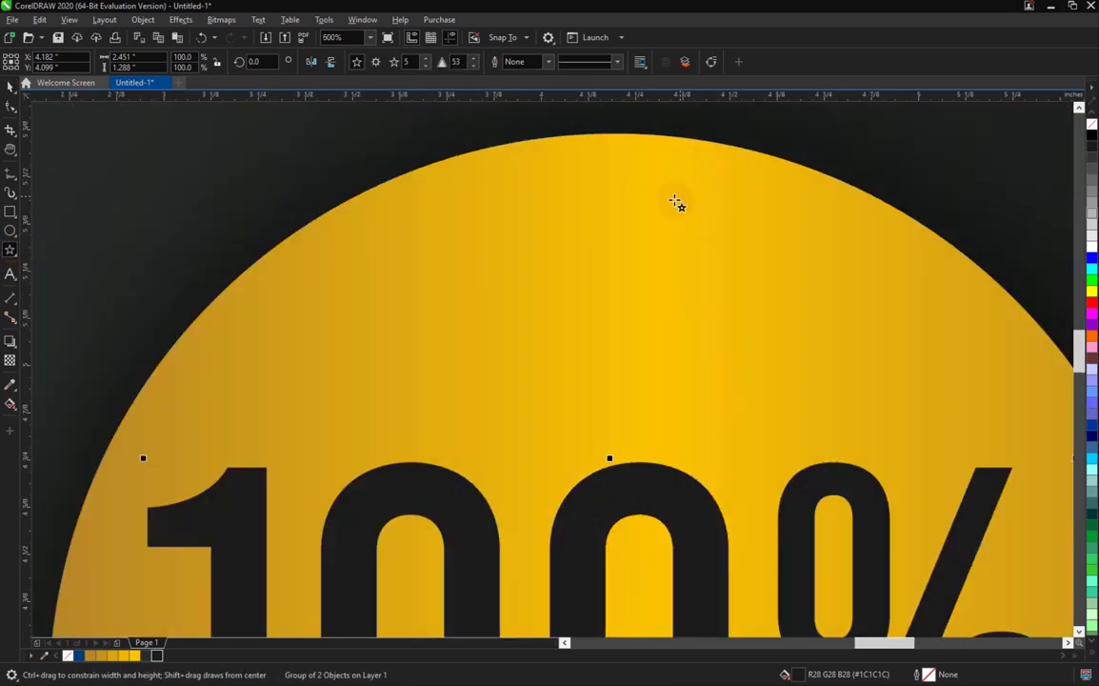
drag(570, 194, 746, 354)
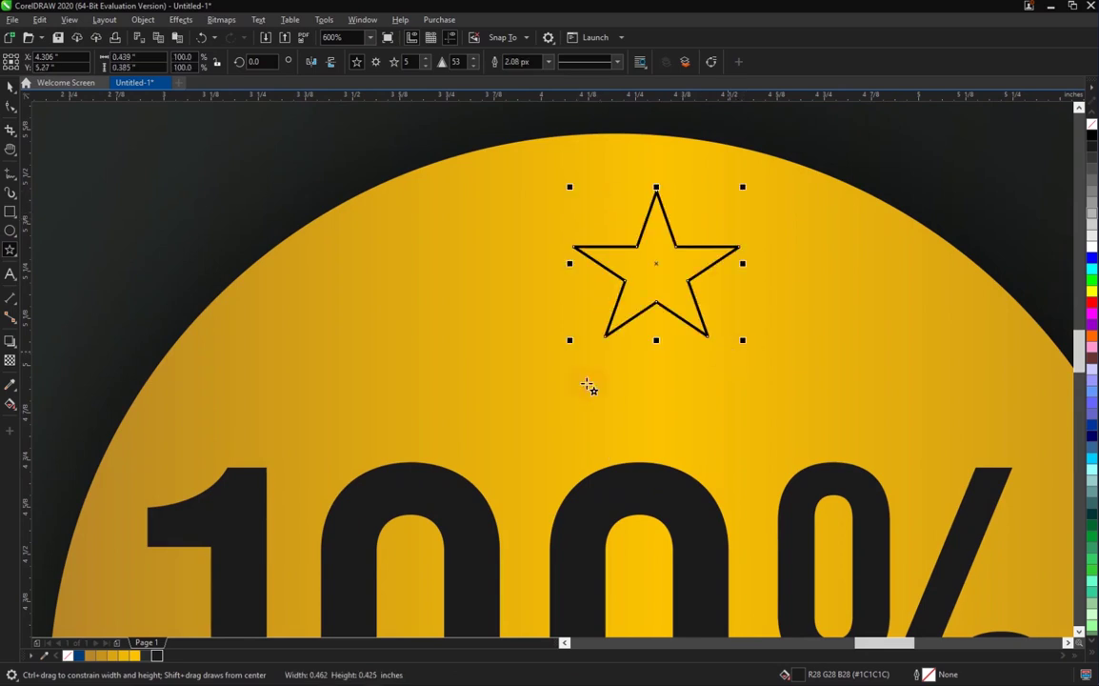
click(159, 658)
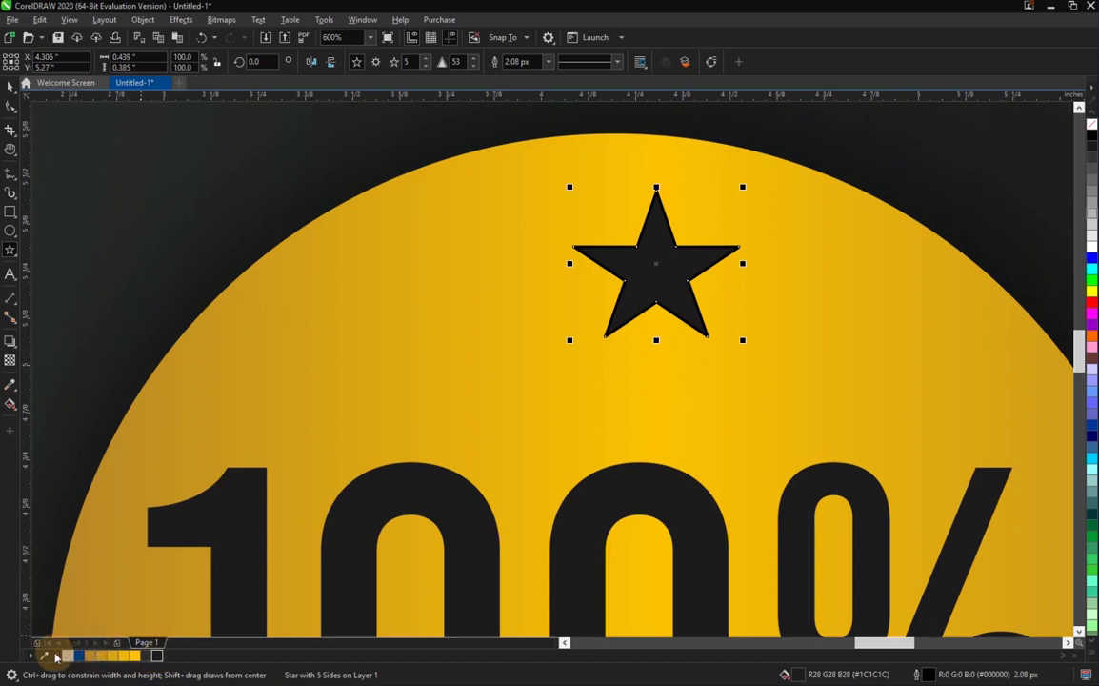
click(548, 61)
click(518, 75)
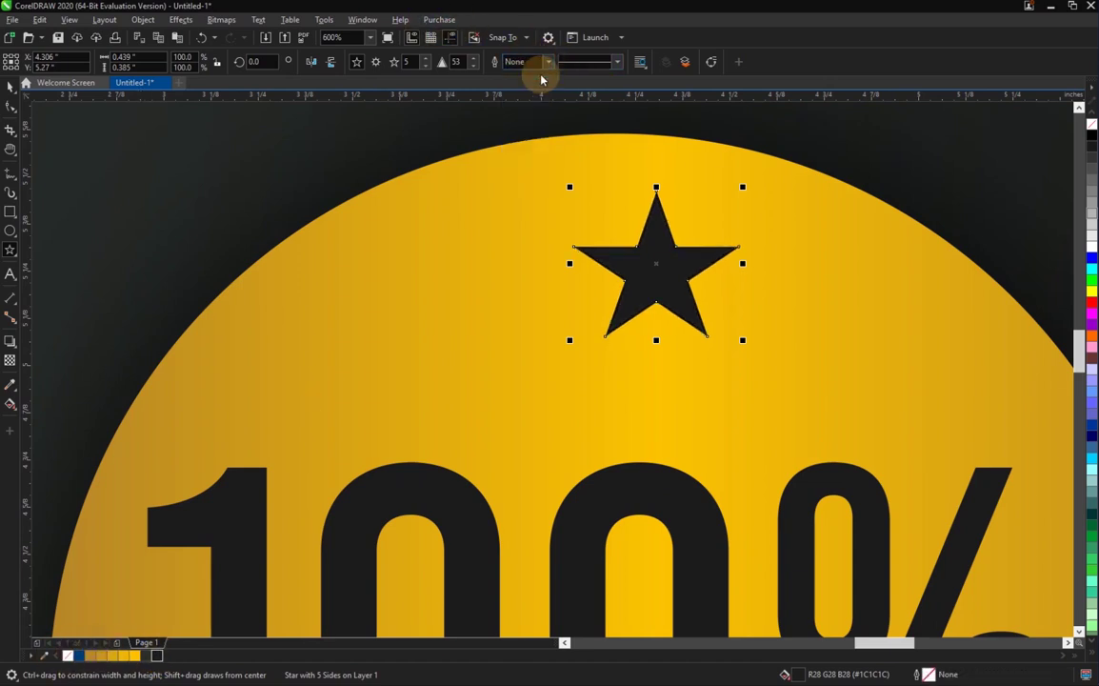
Centre the star above "100%" and place a duplicate of it to its left, slightly lower.
click(9, 86)
drag(669, 271, 632, 288)
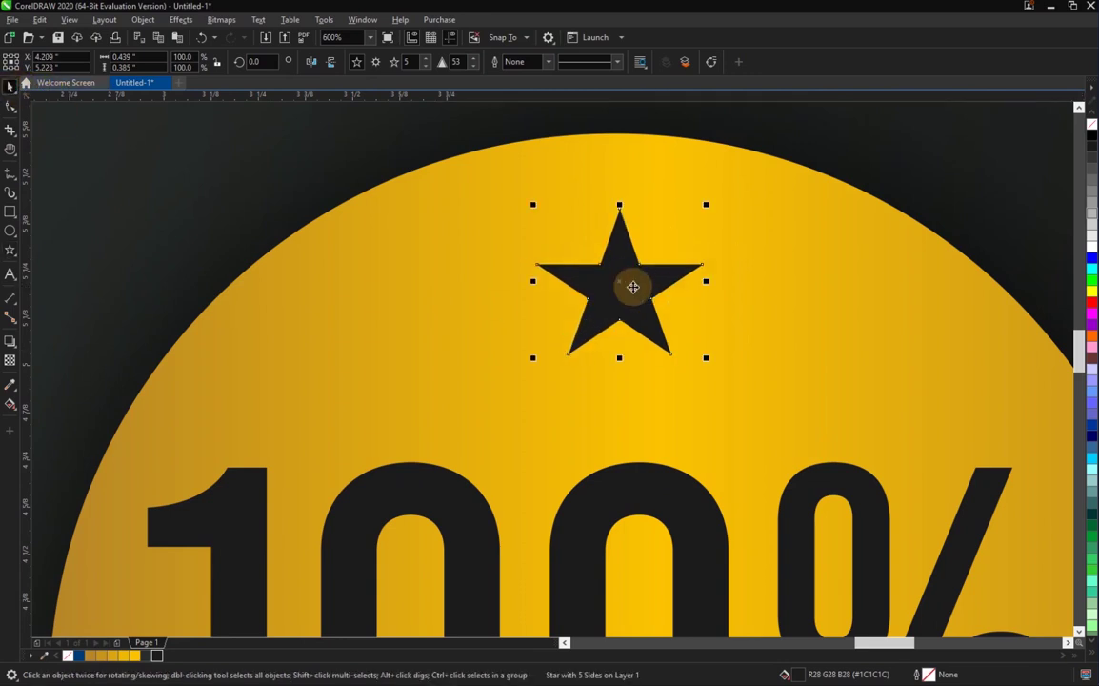
key(ctrl+d)
drag(714, 201, 493, 302)
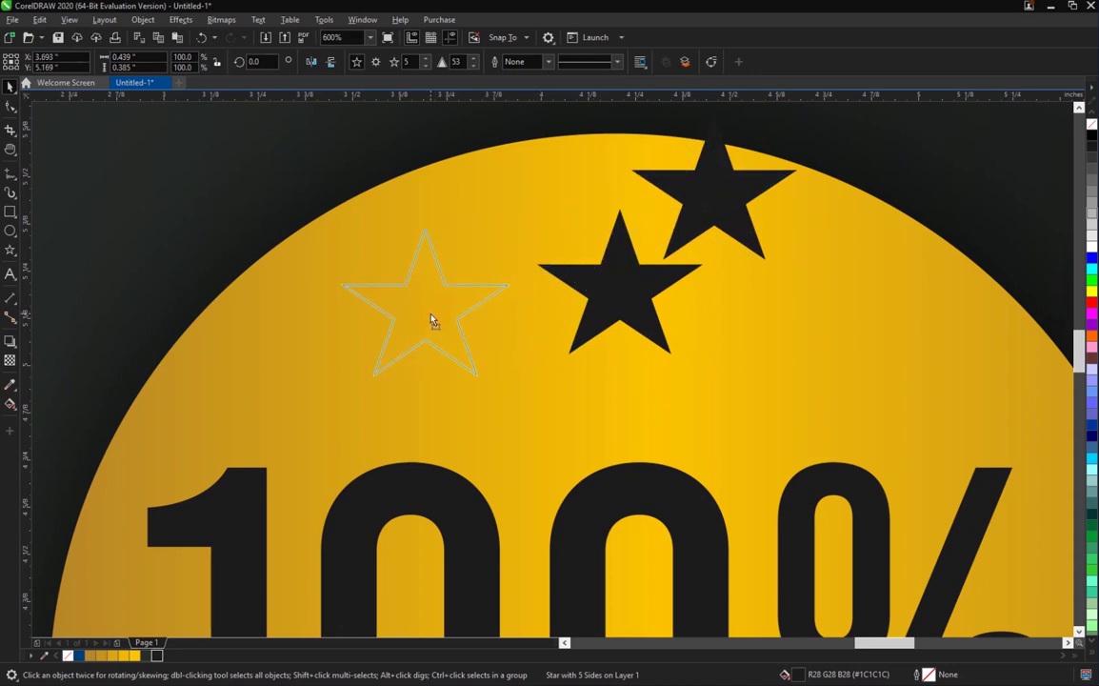
drag(431, 321, 430, 314)
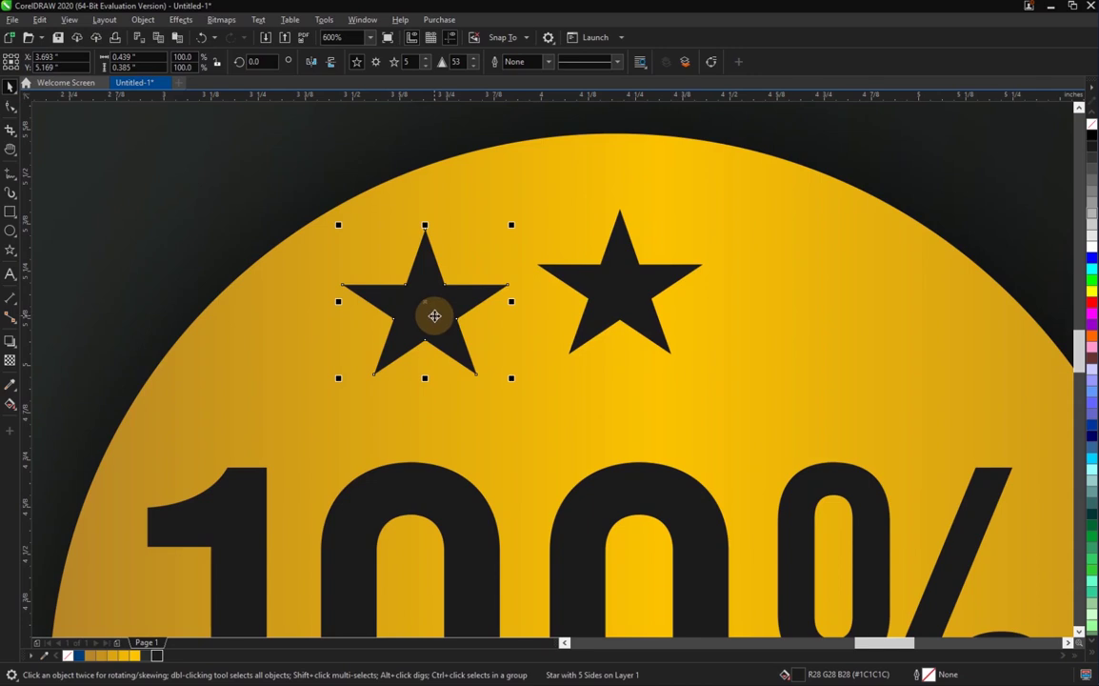
Duplicate the middle star and place the copy to its right, slightly lower.
click(643, 275)
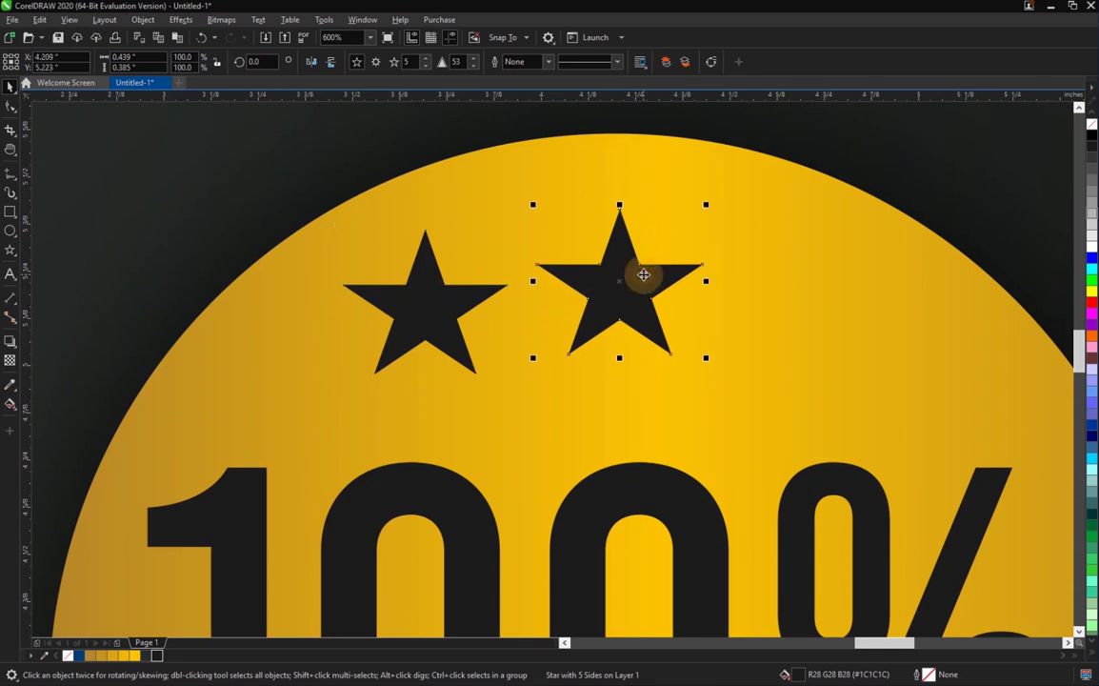
key(ctrl+d)
drag(724, 205, 812, 307)
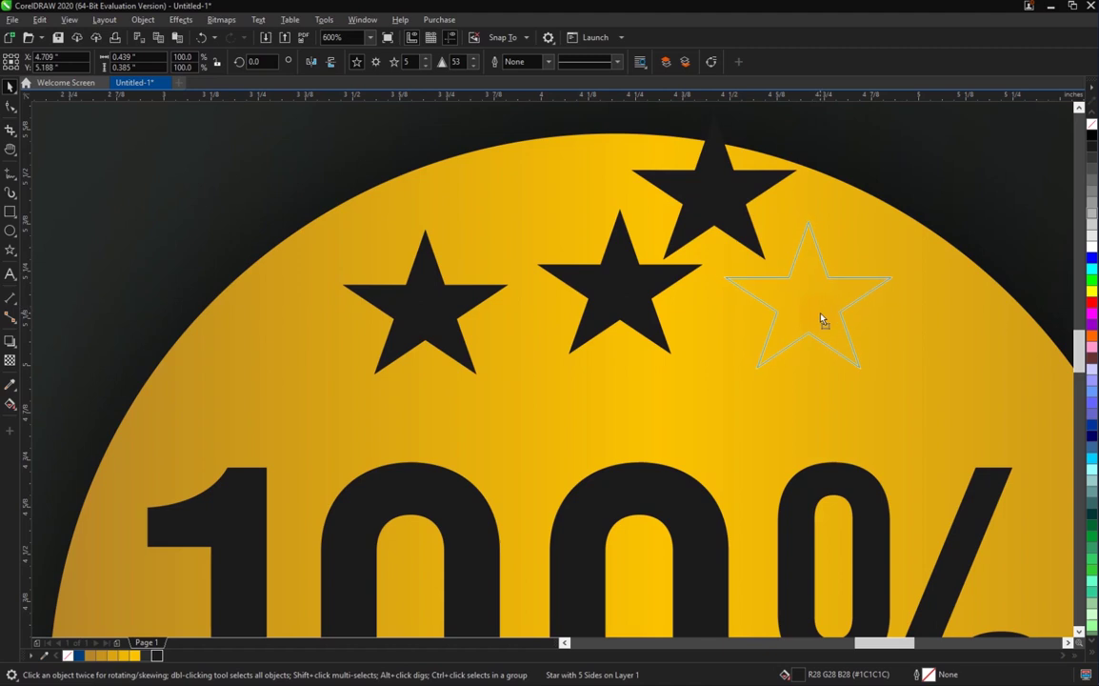
drag(819, 315, 818, 314)
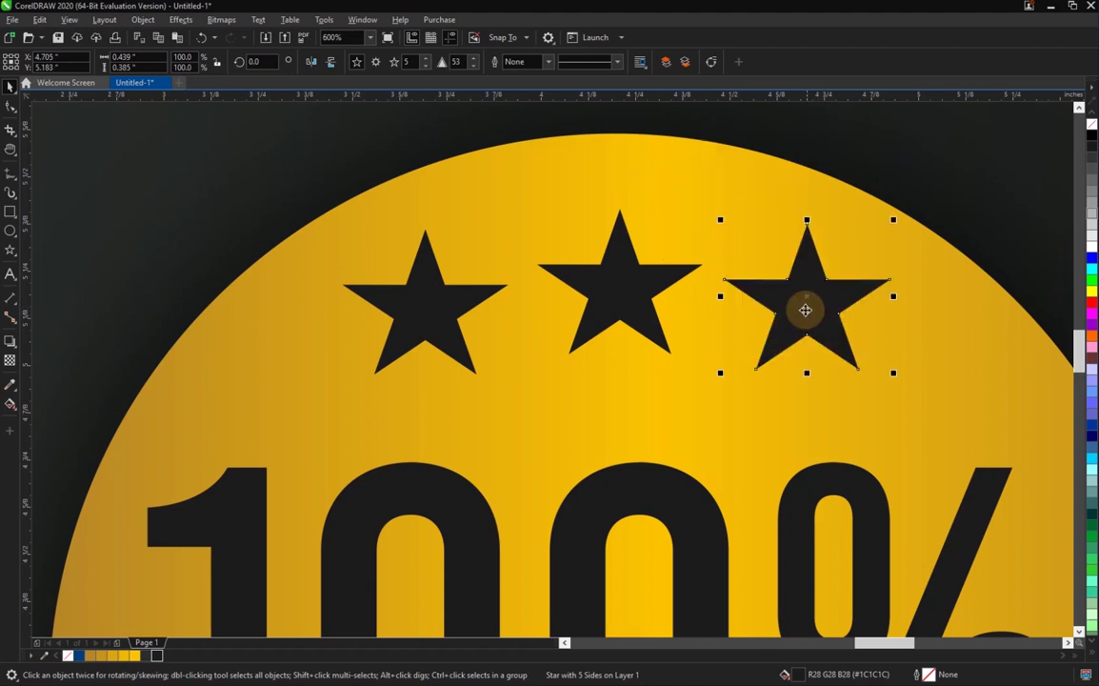
Align the right star level with the left star above "100%".
shift+click(421, 299)
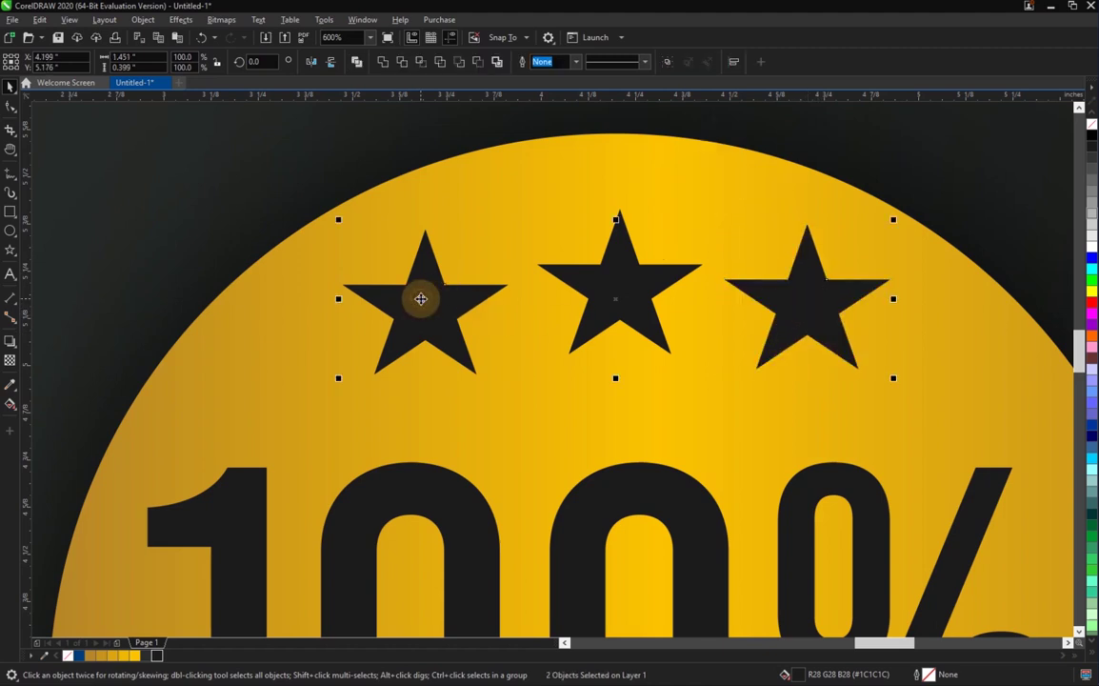
key(e)
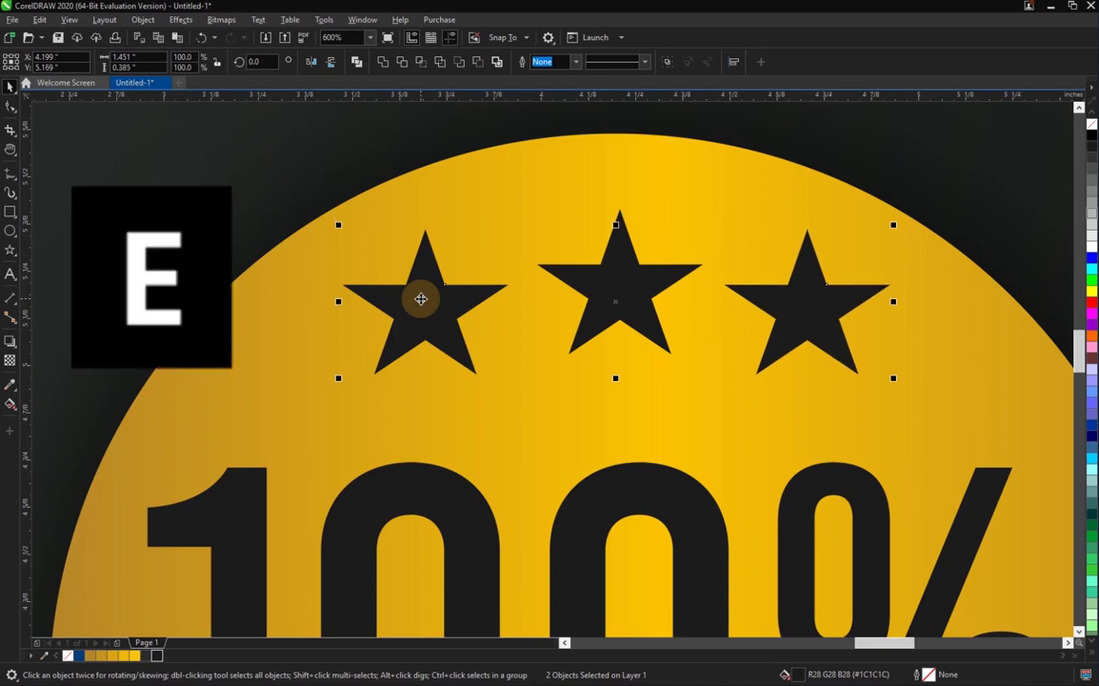
scroll(647, 345, down, 1)
middle_click(650, 344)
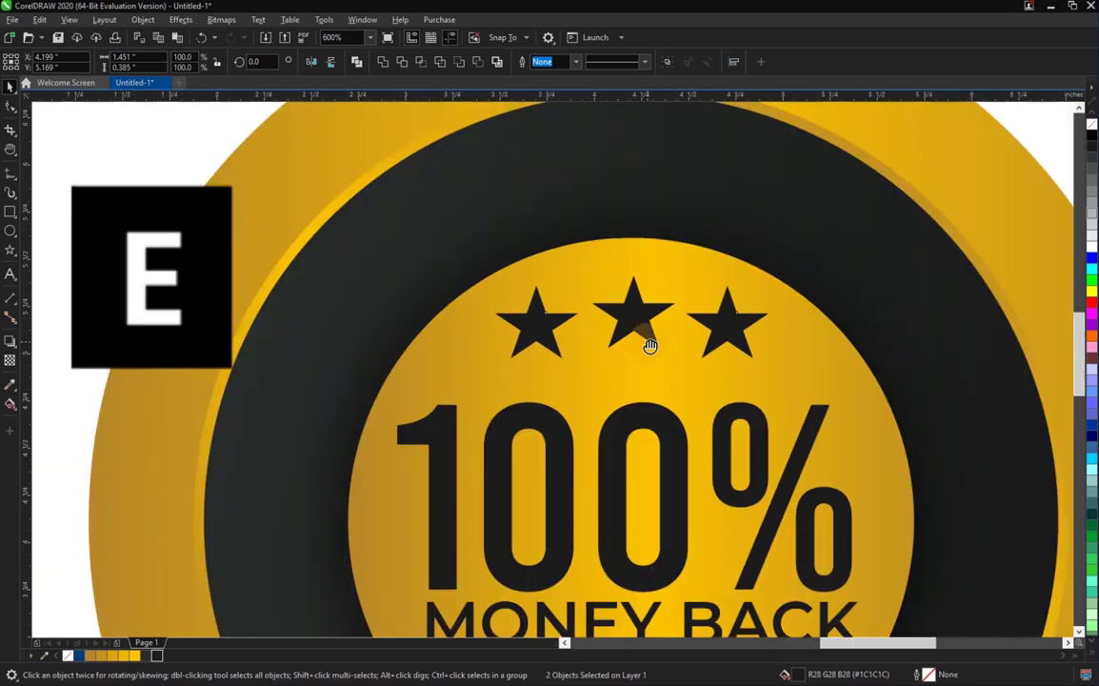
scroll(652, 373, down, 3)
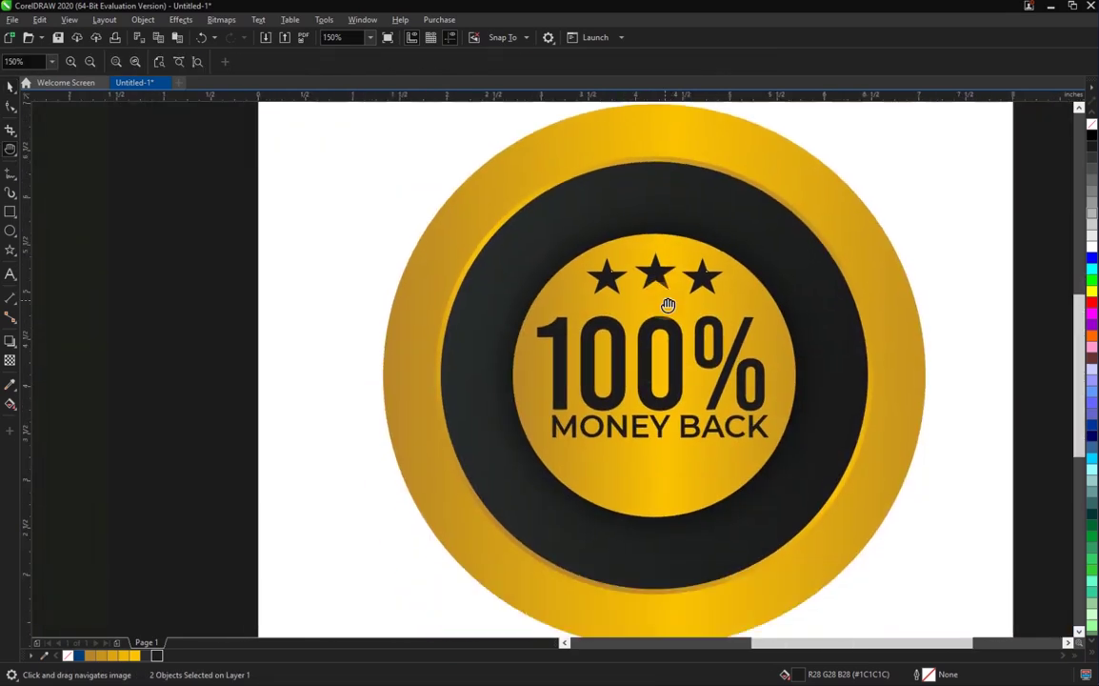
scroll(646, 324, up, 3)
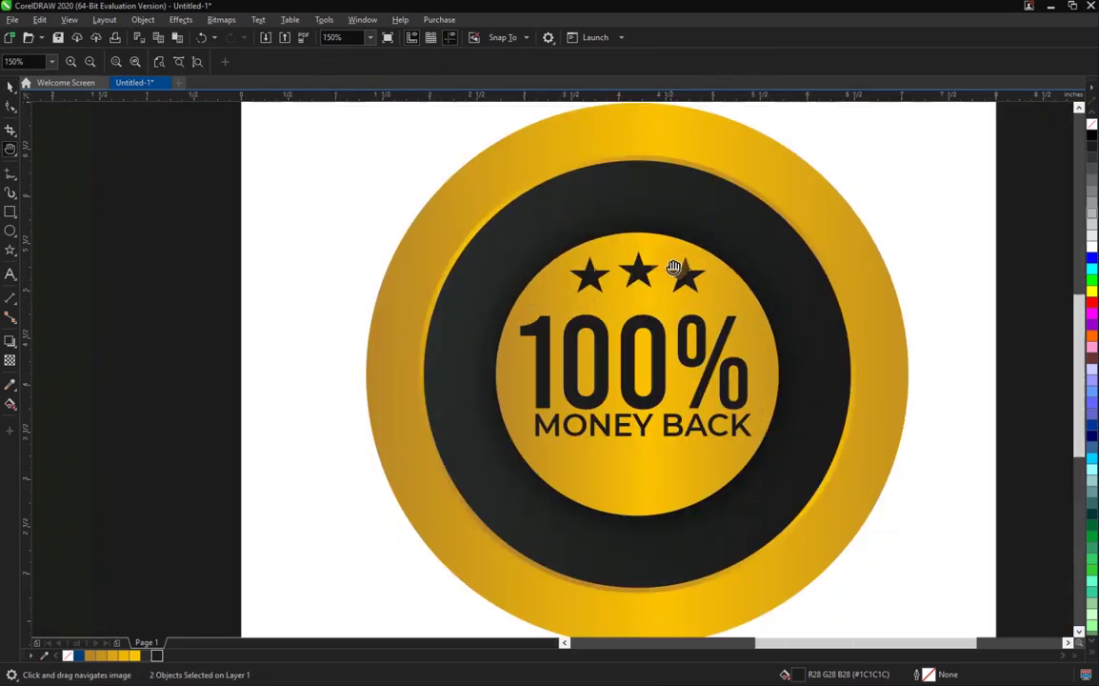
Shrink the three stars above "100%" together to about 1.04 by 0.31 inches and group them.
key(space)
drag(333, 191, 798, 322)
scroll(762, 324, up, 2)
drag(792, 383, 714, 385)
scroll(729, 385, down, 1)
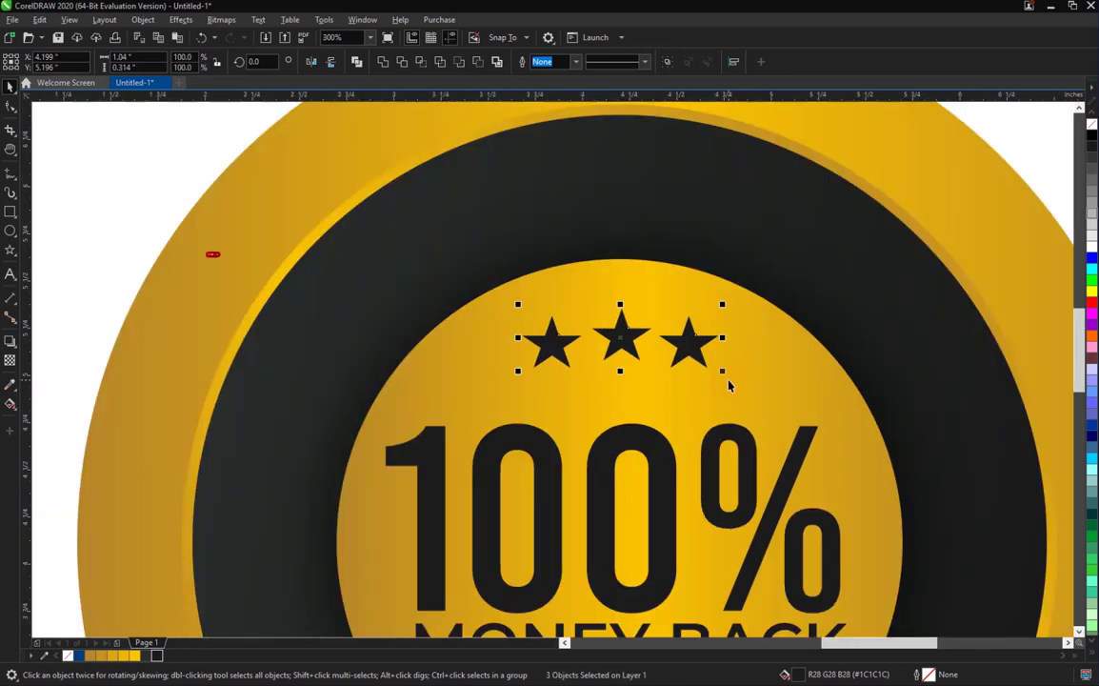
key(ctrl+g)
Duplicate the star group, mirror the copy vertically and place it below "MONEY BACK", centred under the upper stars.
key(ctrl+c)
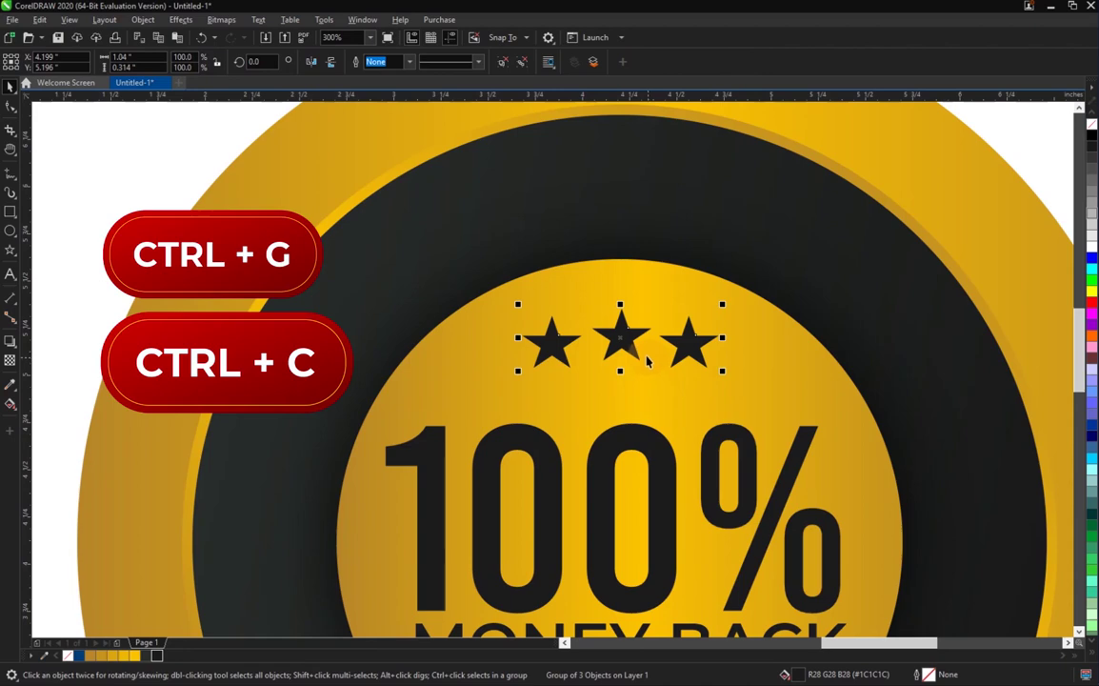
key(ctrl+v)
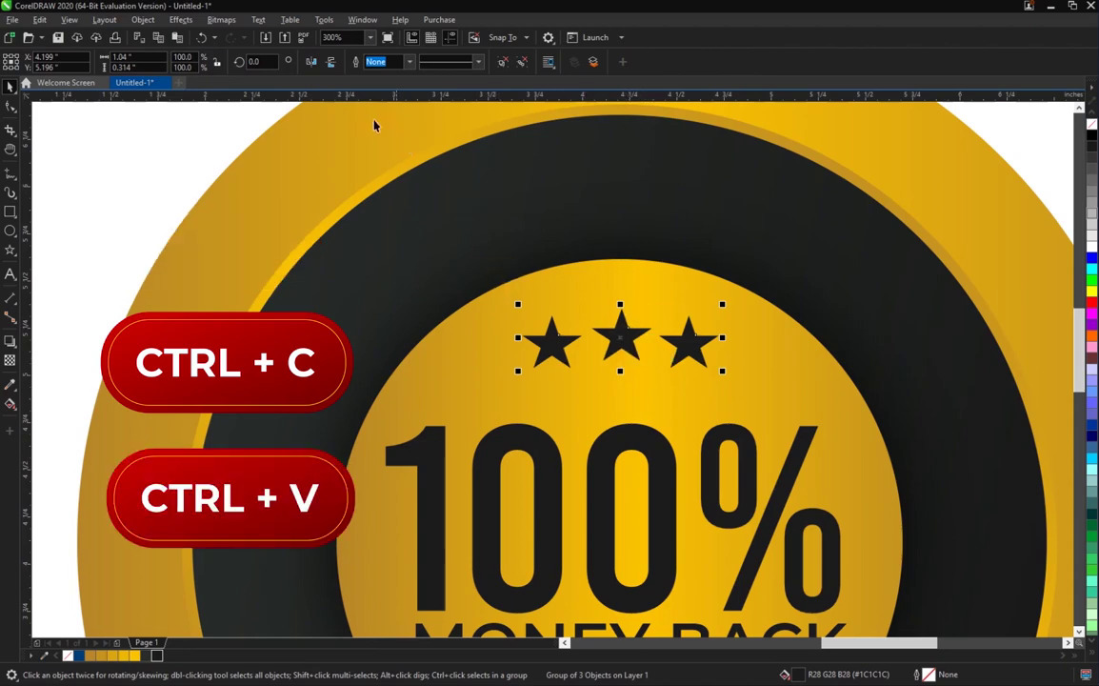
click(332, 63)
scroll(700, 426, down, 2)
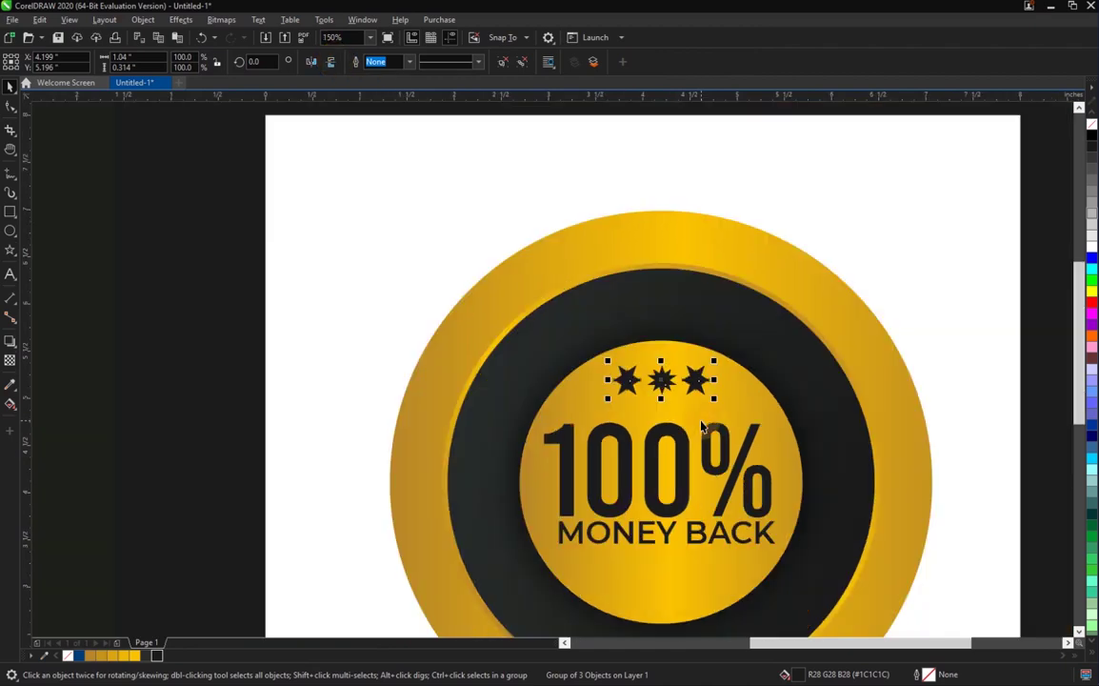
drag(661, 383, 662, 582)
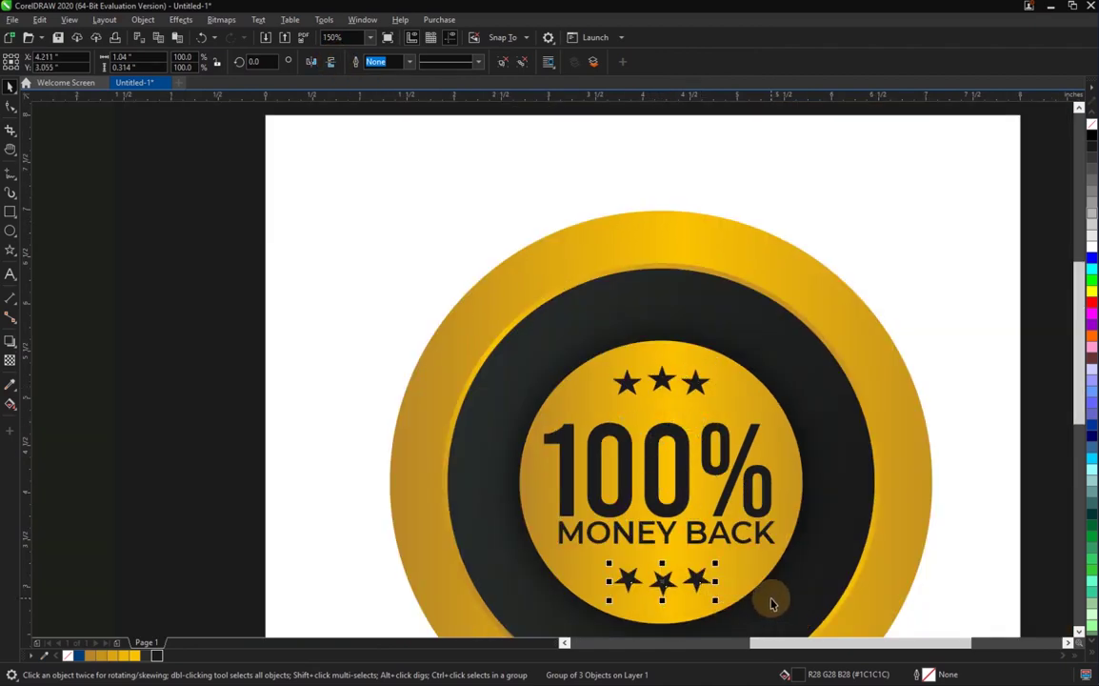
shift+click(664, 379)
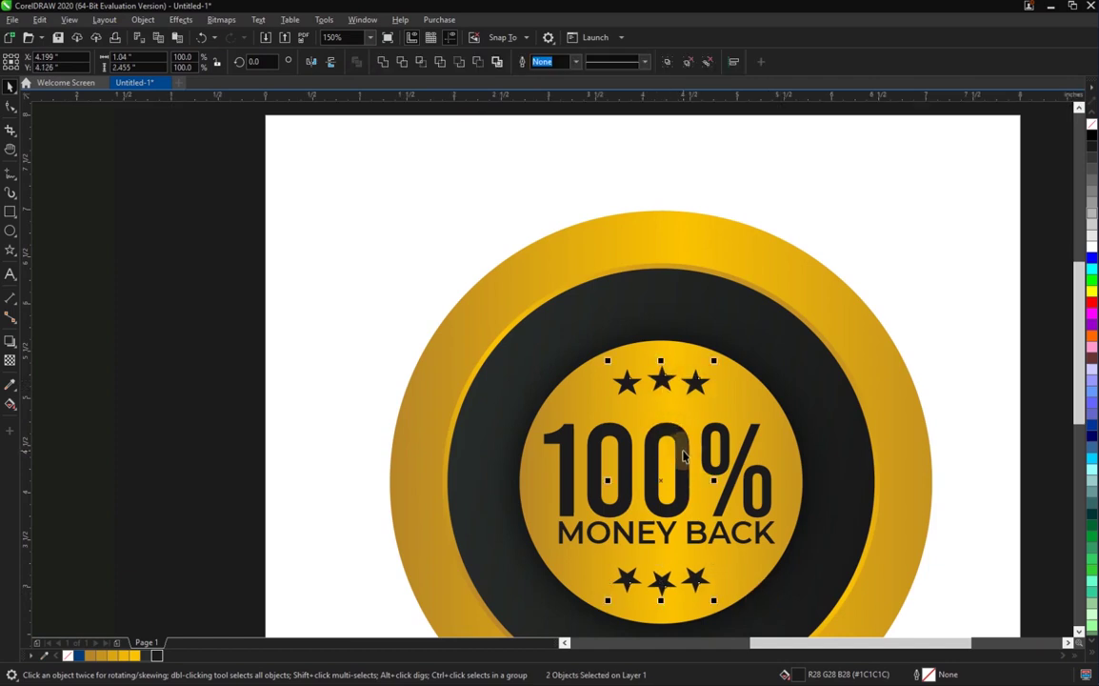
scroll(684, 457, down, 2)
drag(683, 452, 556, 275)
key(ctrl+z)
click(395, 253)
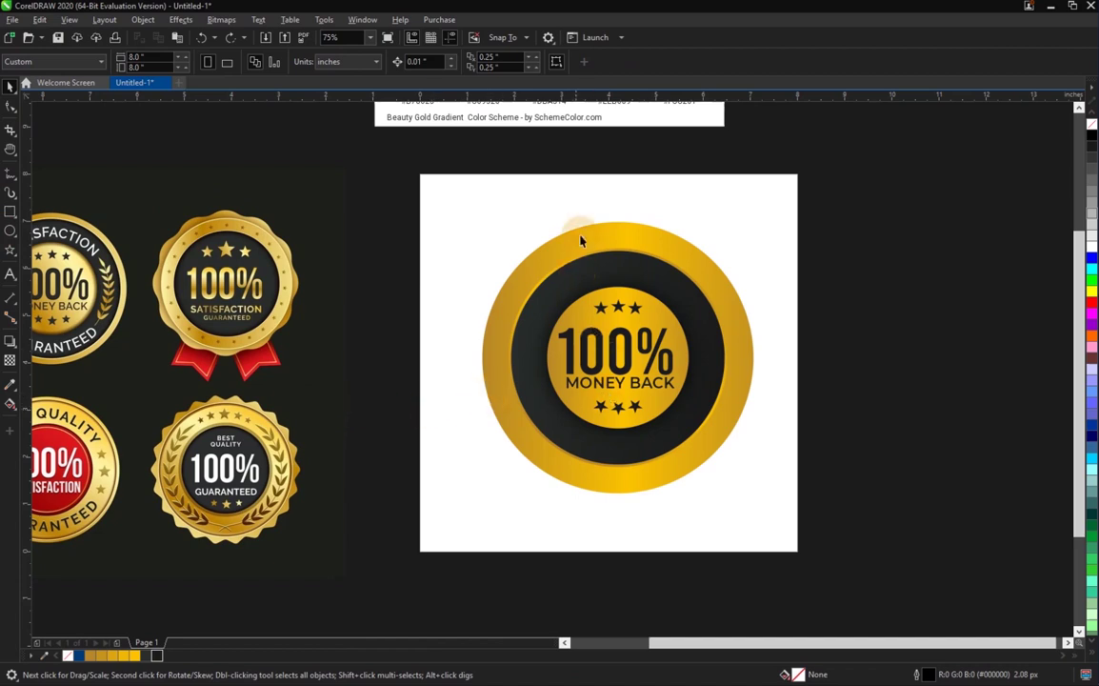
Duplicate the outer gold circle in front of everything, remove the copy's fill and shrink it to about 3.91 inches.
click(612, 231)
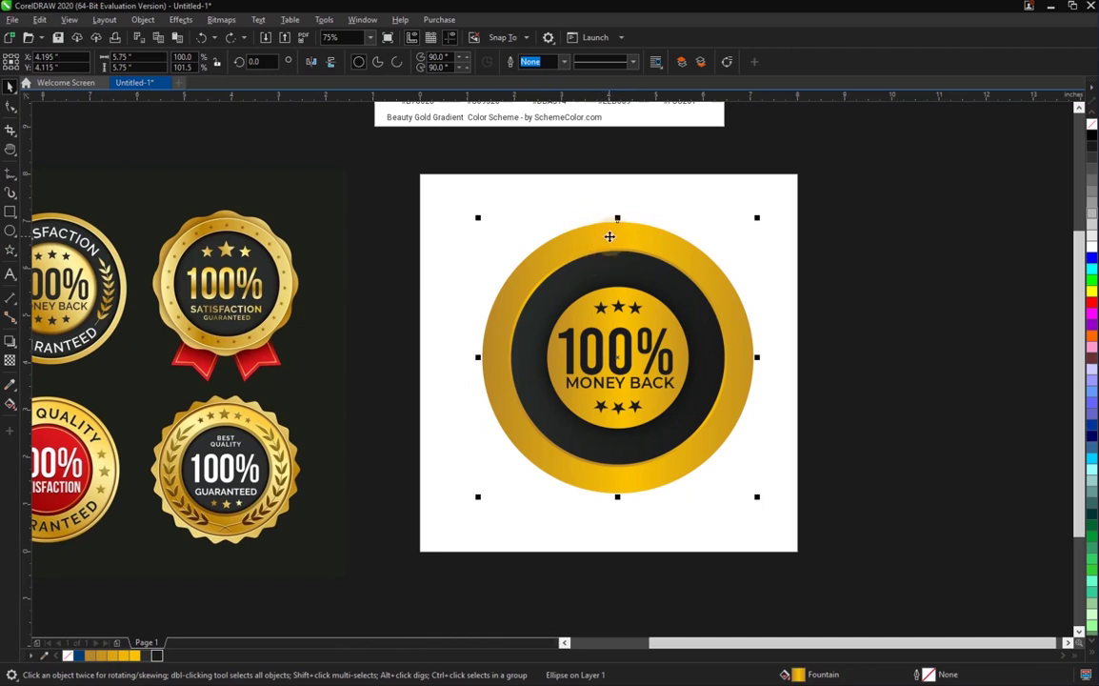
key(shift+Page_Up)
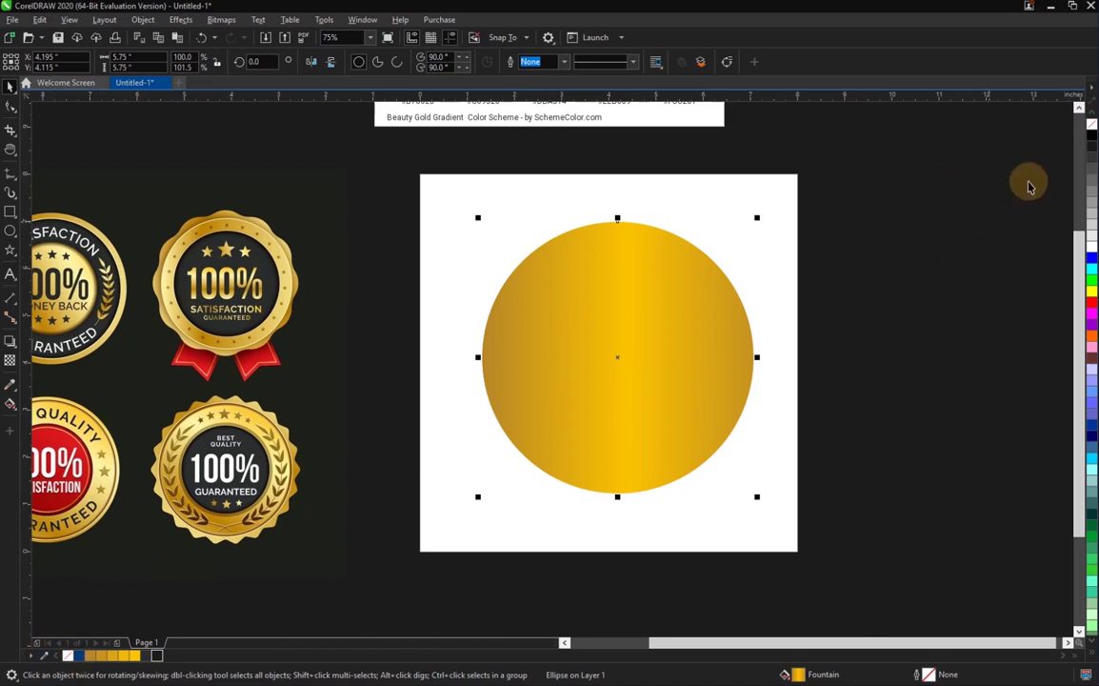
click(1090, 126)
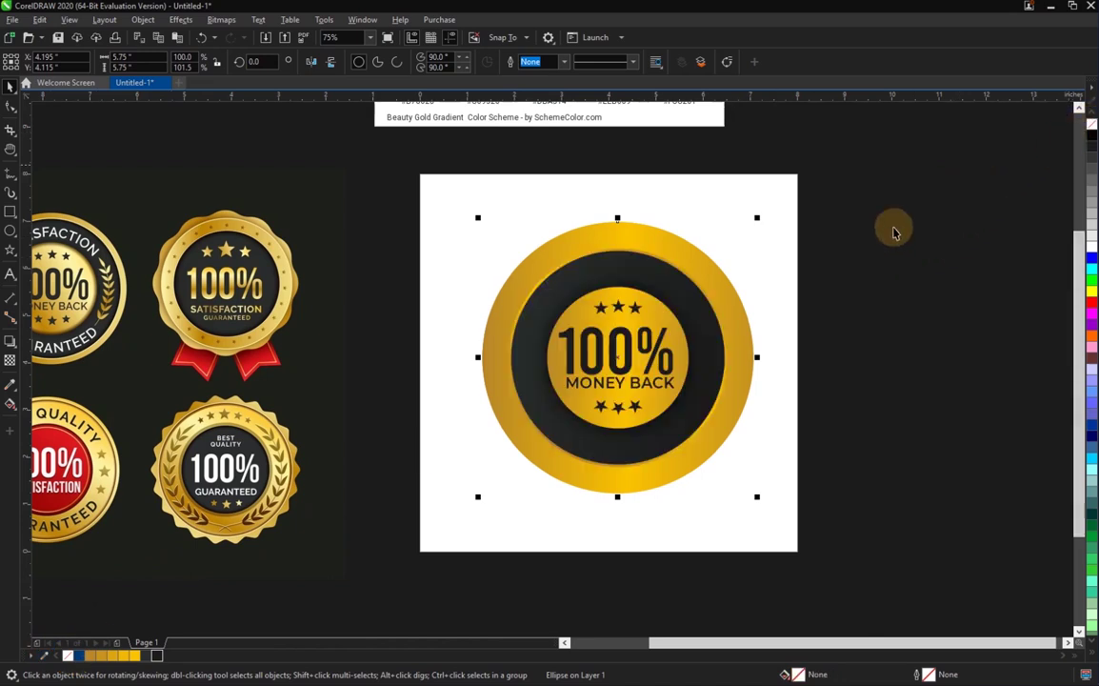
drag(761, 216, 716, 259)
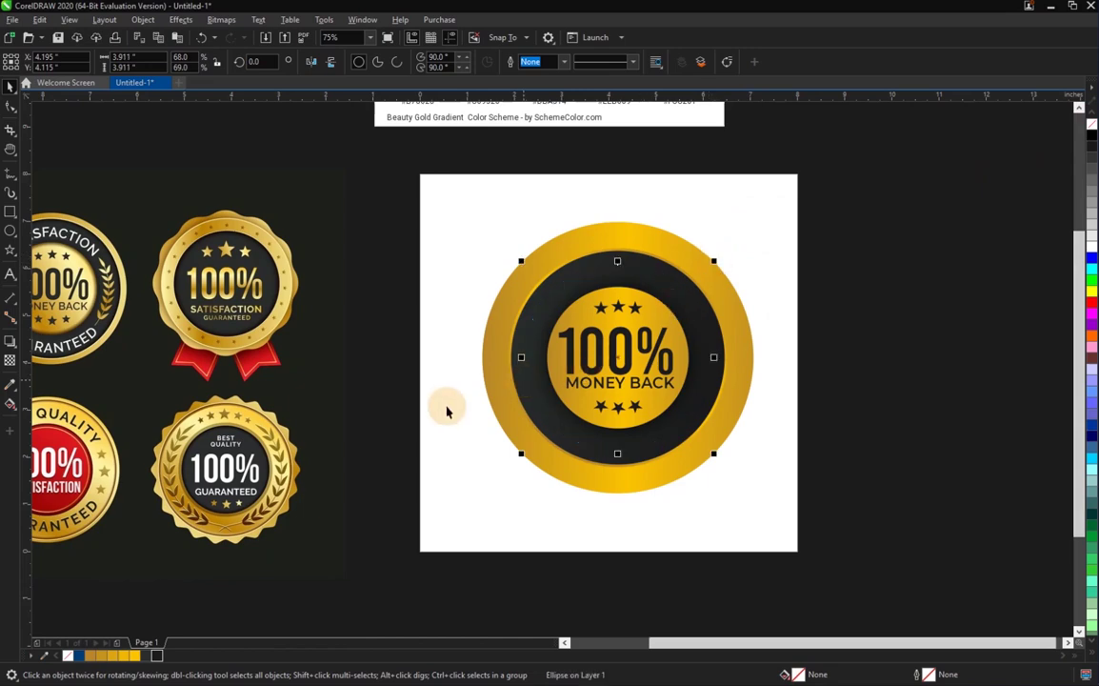
Try gold #FCC201 outlines of 2, 4 and 8 px on the unfilled circle, then delete that circle.
click(565, 63)
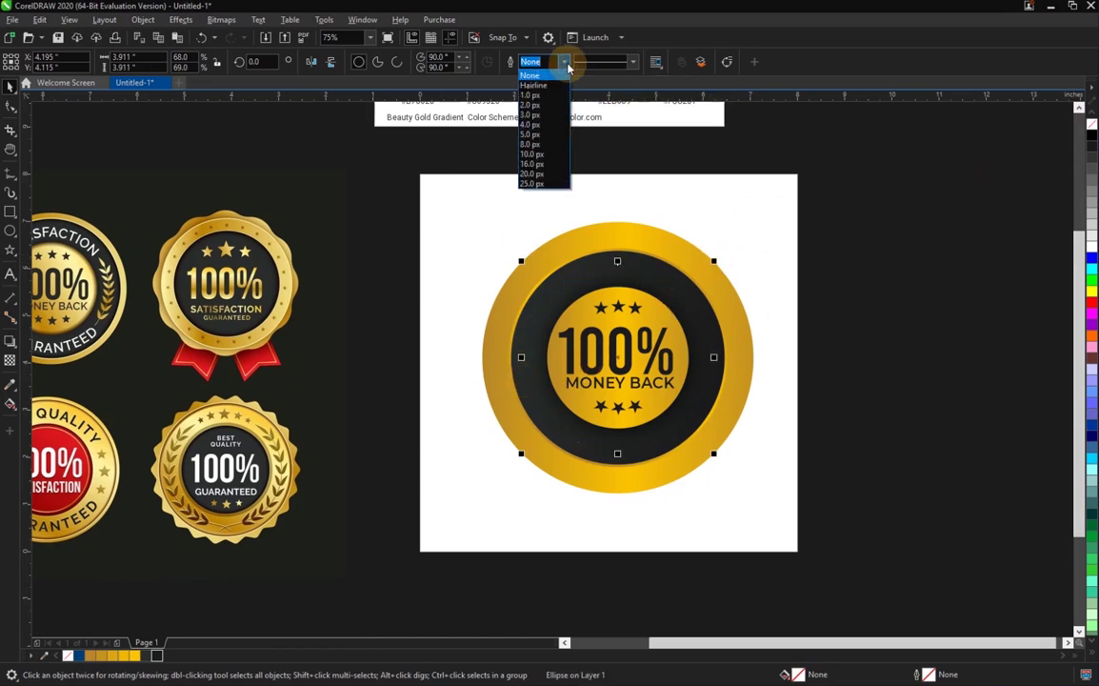
click(536, 106)
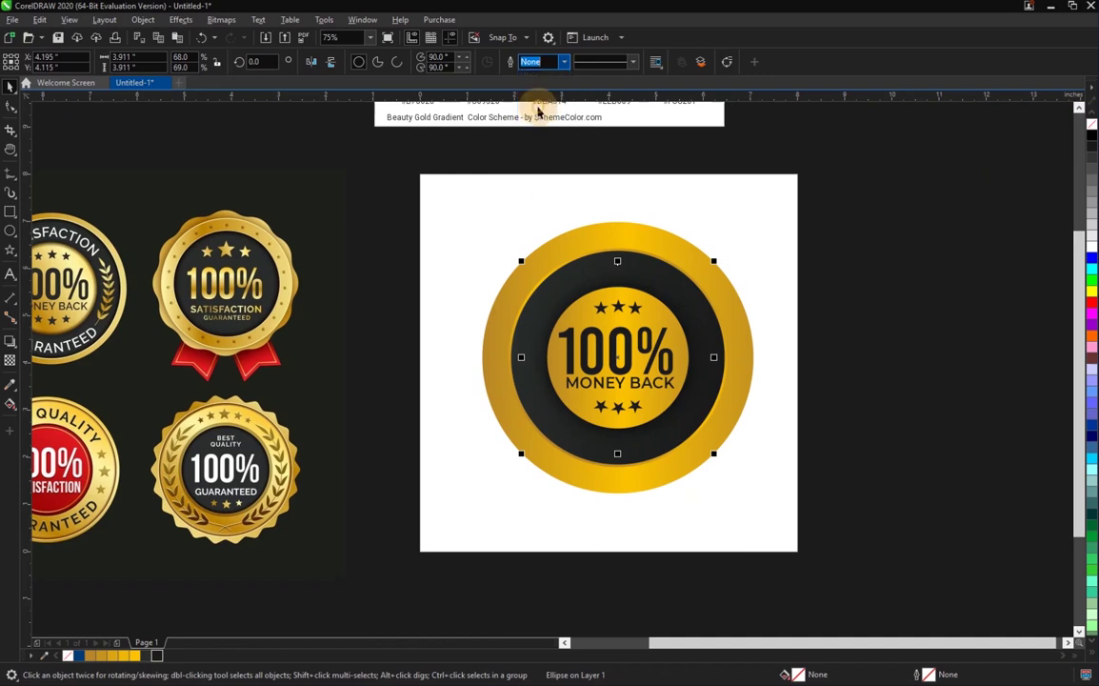
right_click(134, 655)
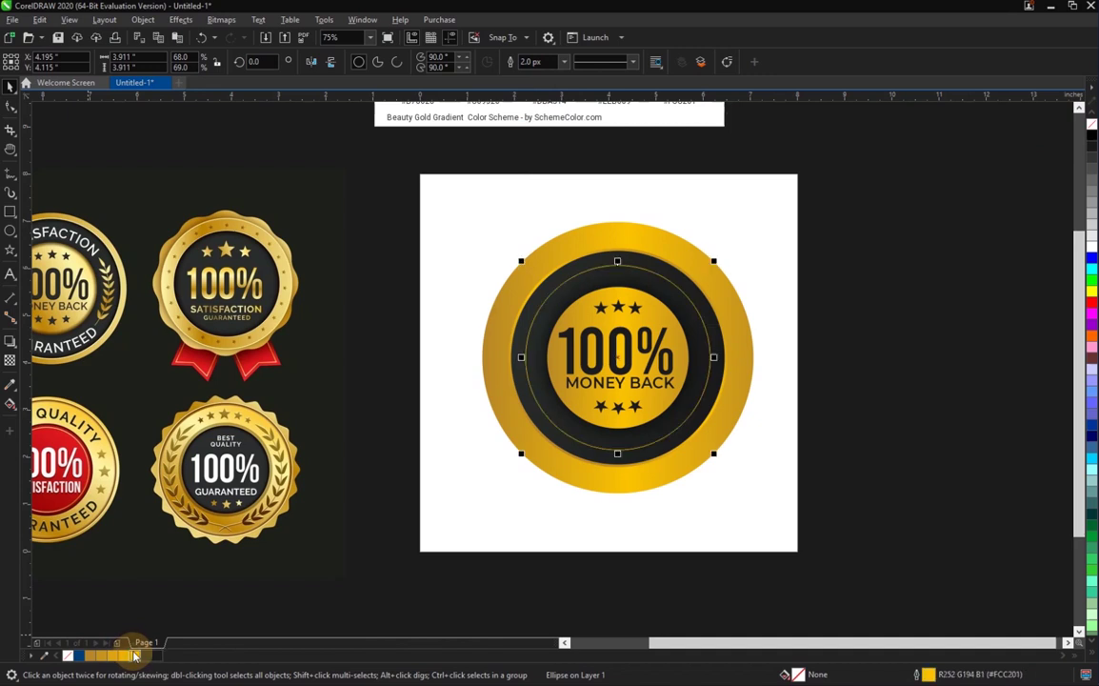
click(565, 62)
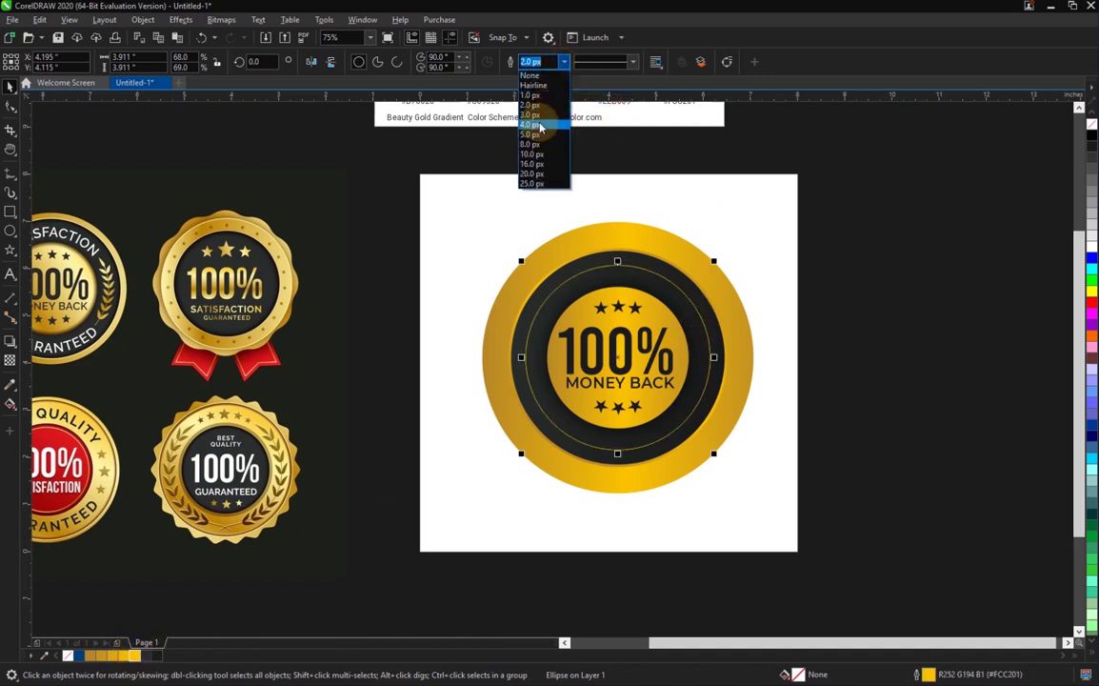
click(538, 125)
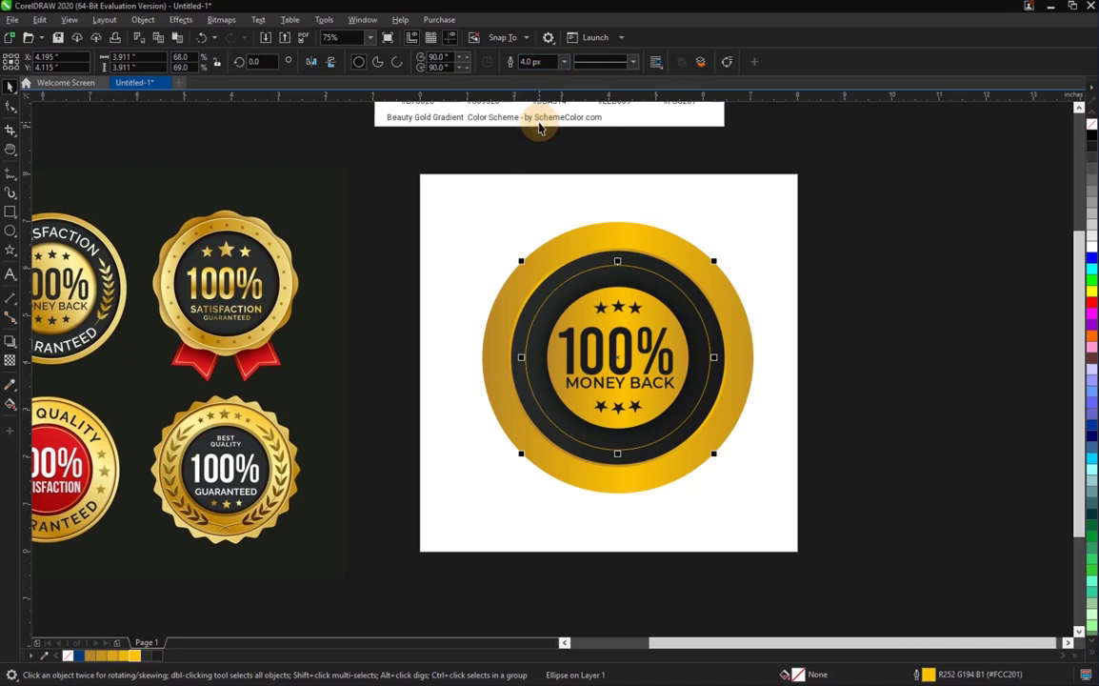
click(565, 62)
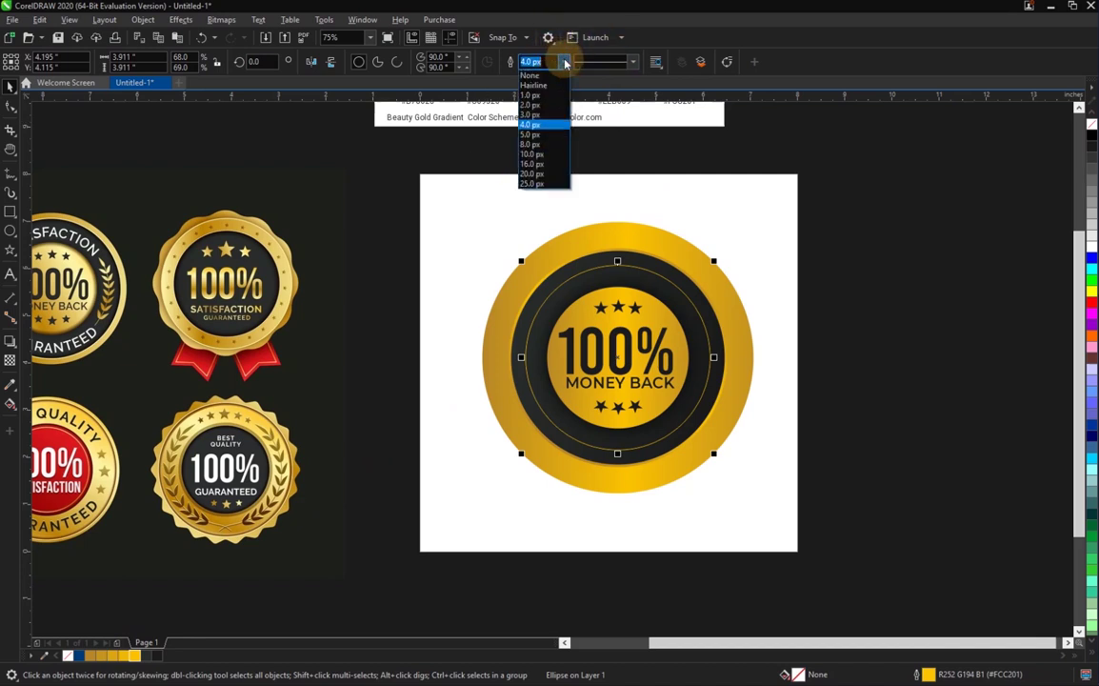
click(547, 144)
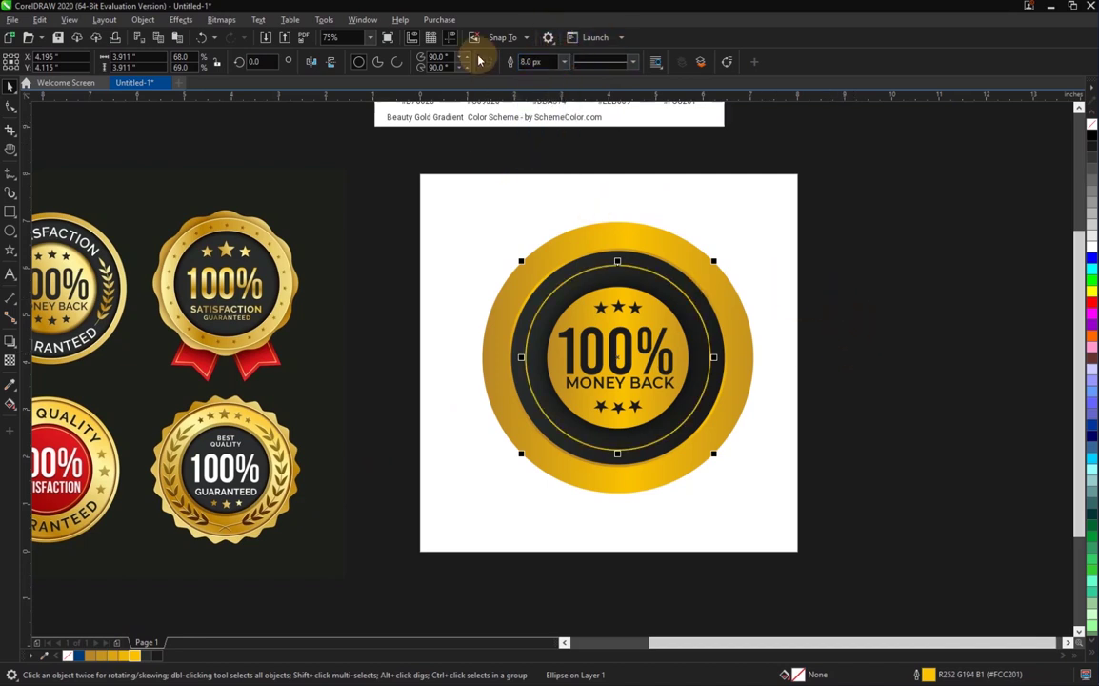
key(Delete)
Draw a five-pointed star about 0.64 by 0.60 inches in the dark ring to the left of "100%".
scroll(670, 298, up, 1)
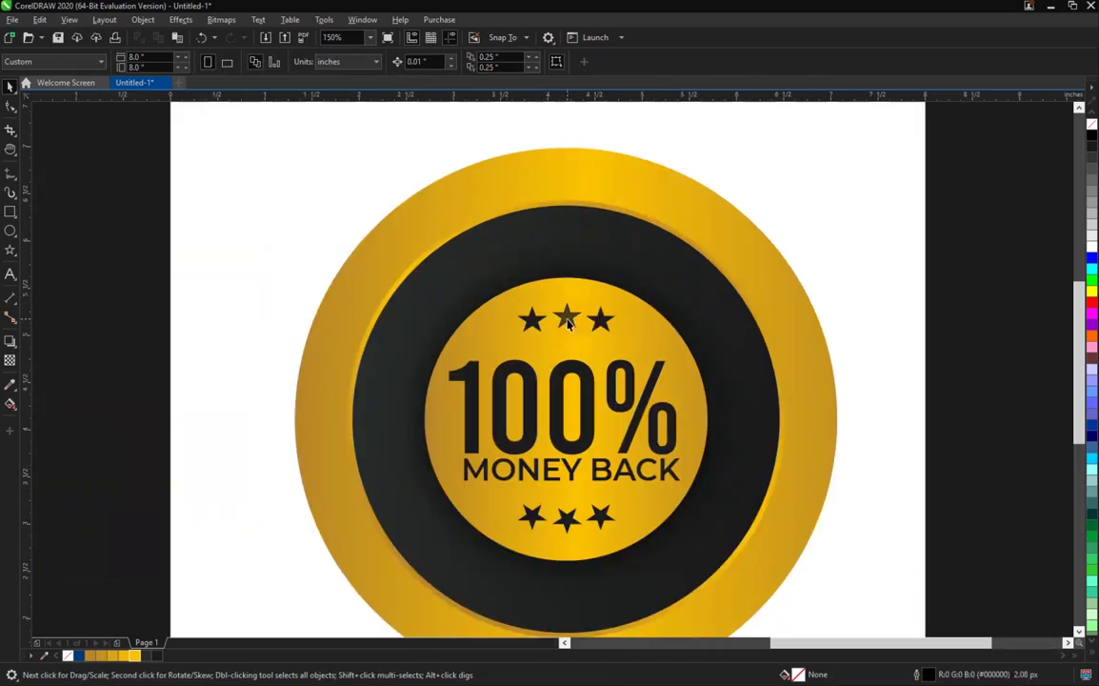
click(568, 323)
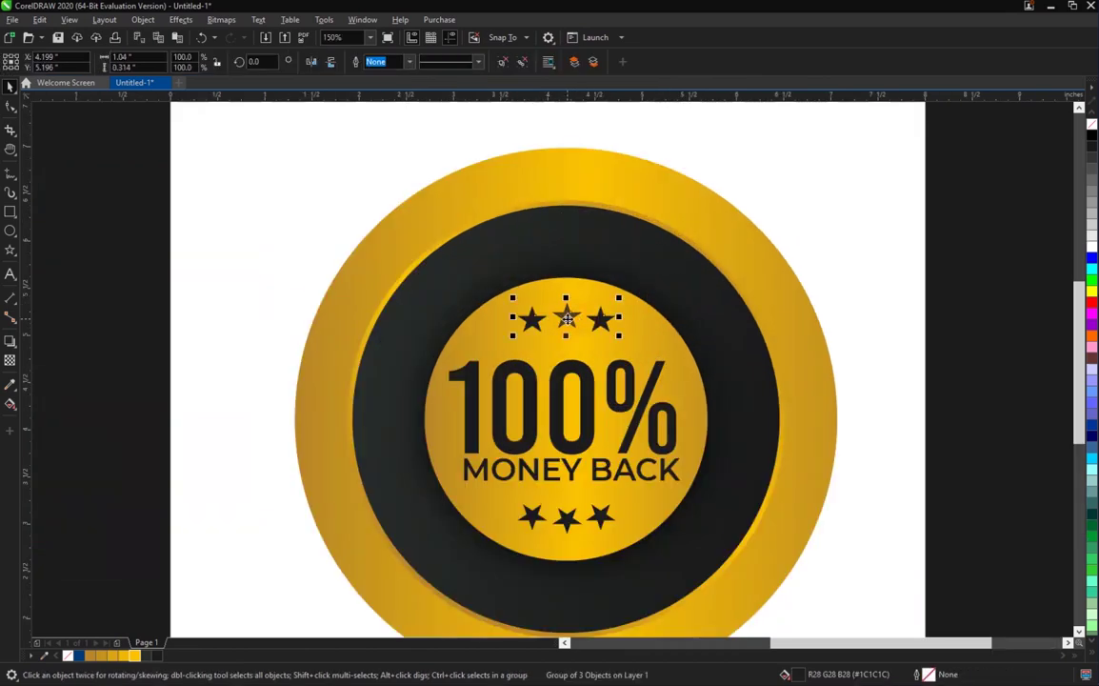
click(98, 306)
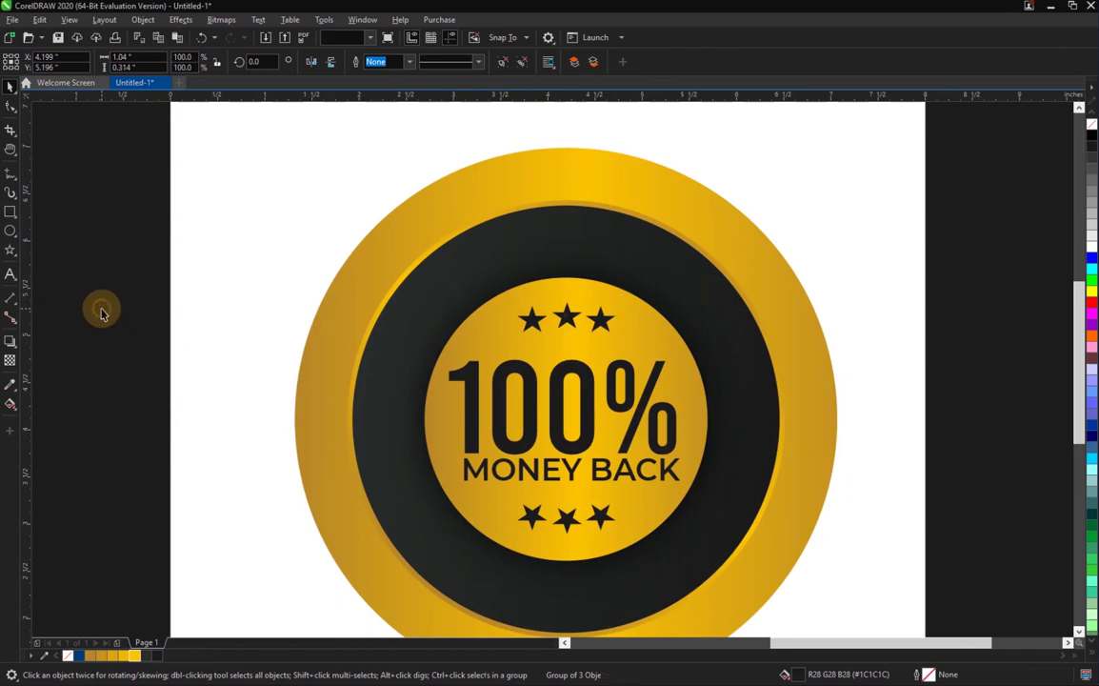
click(10, 250)
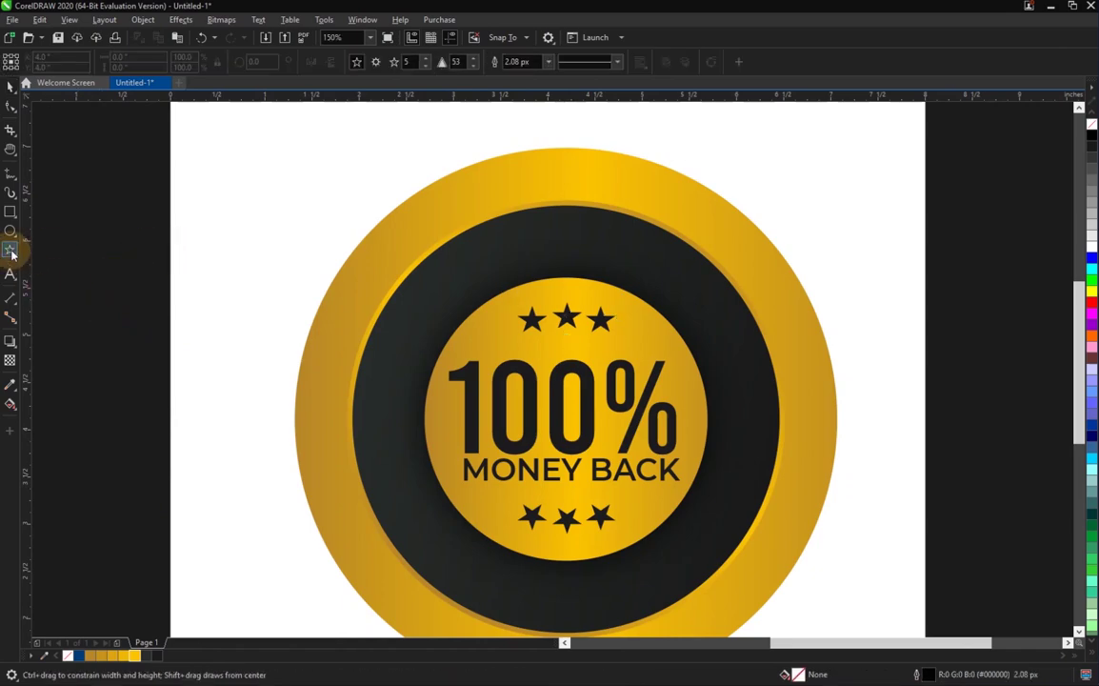
scroll(364, 412, up, 4)
drag(384, 350, 634, 579)
key(space)
drag(511, 459, 486, 457)
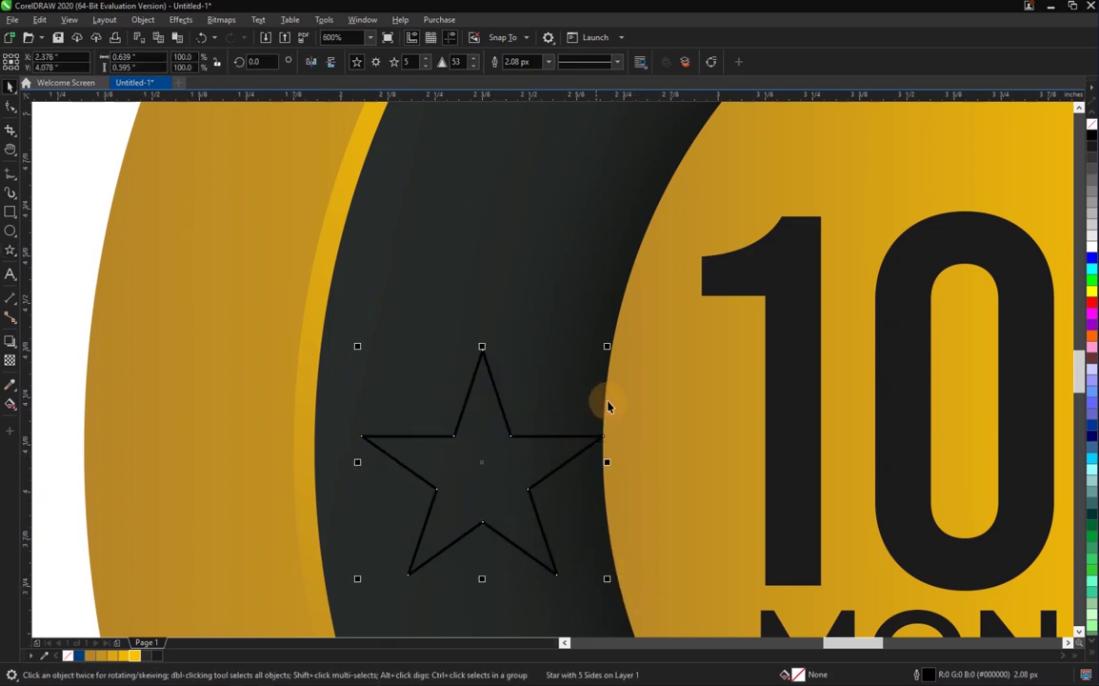
Shrink the star in the dark ring to about 0.44 by 0.41 inches and centre it across the ring's width.
click(596, 345)
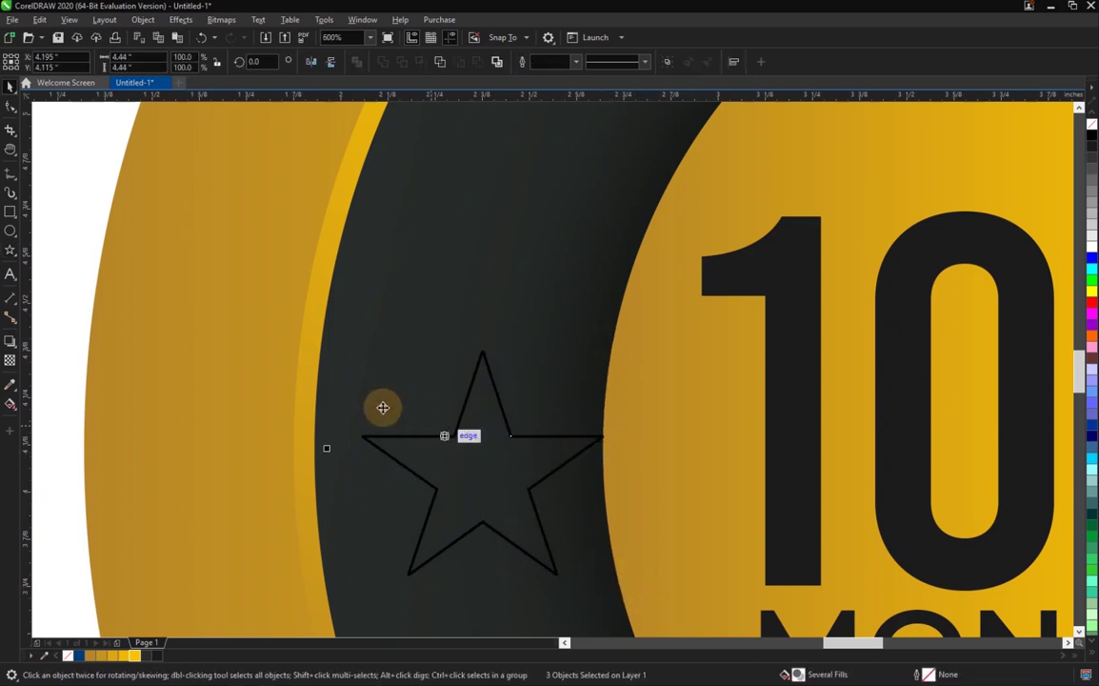
click(523, 477)
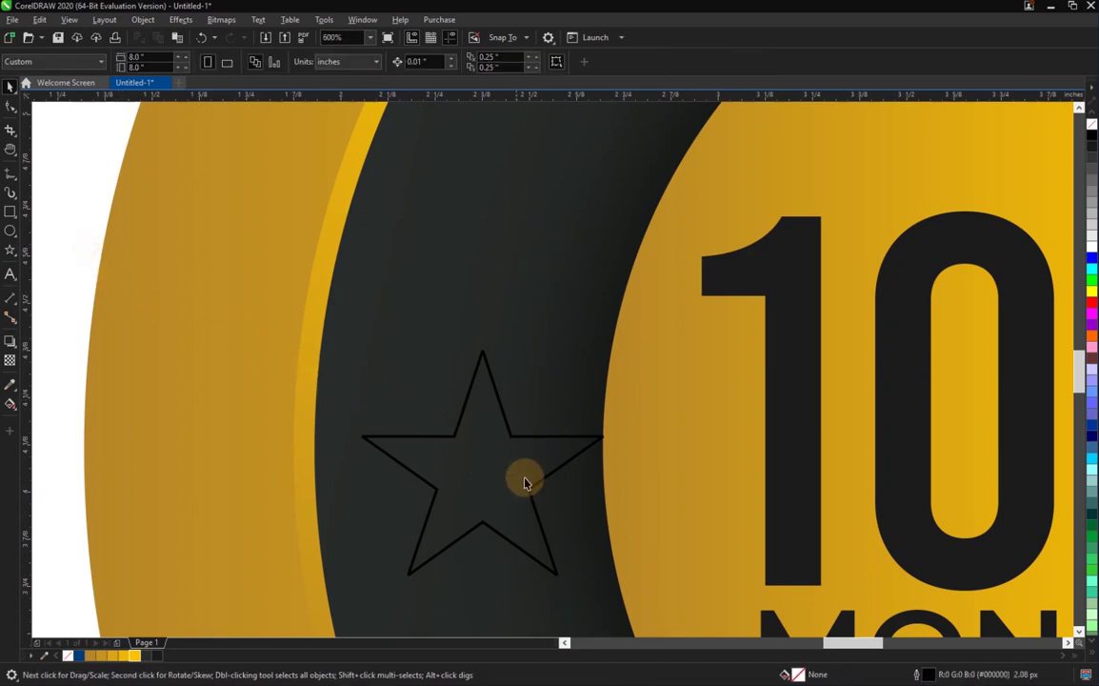
drag(608, 348, 569, 381)
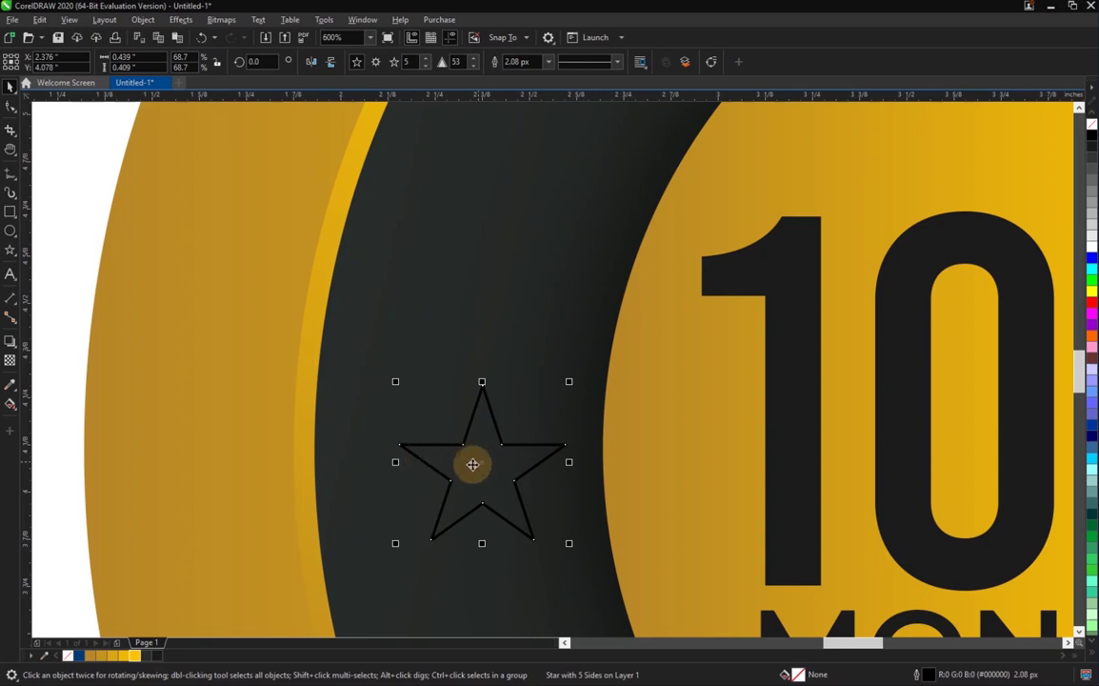
drag(463, 468, 442, 468)
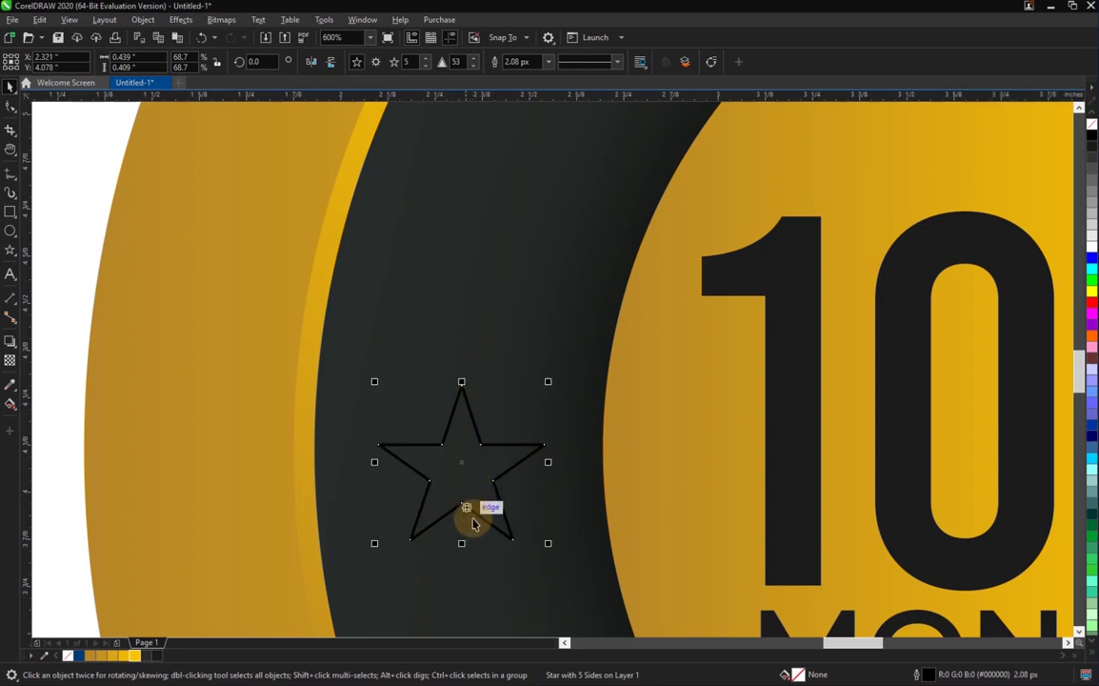
Fill the star in the dark ring with gold #FCC201 and remove its outline.
click(135, 656)
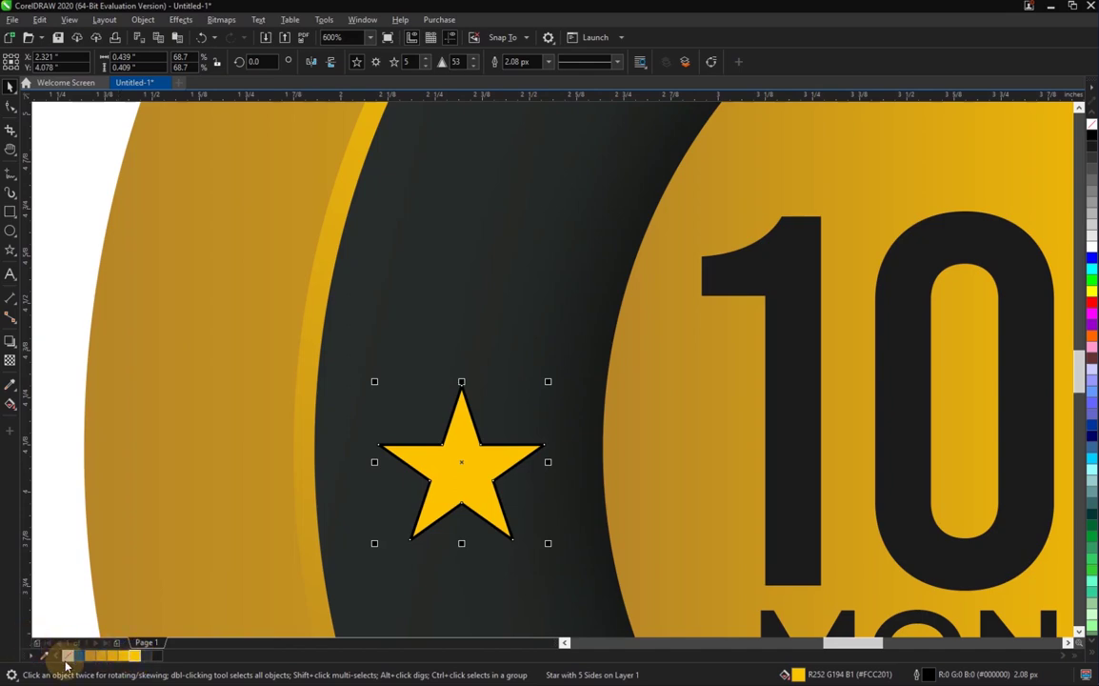
click(548, 65)
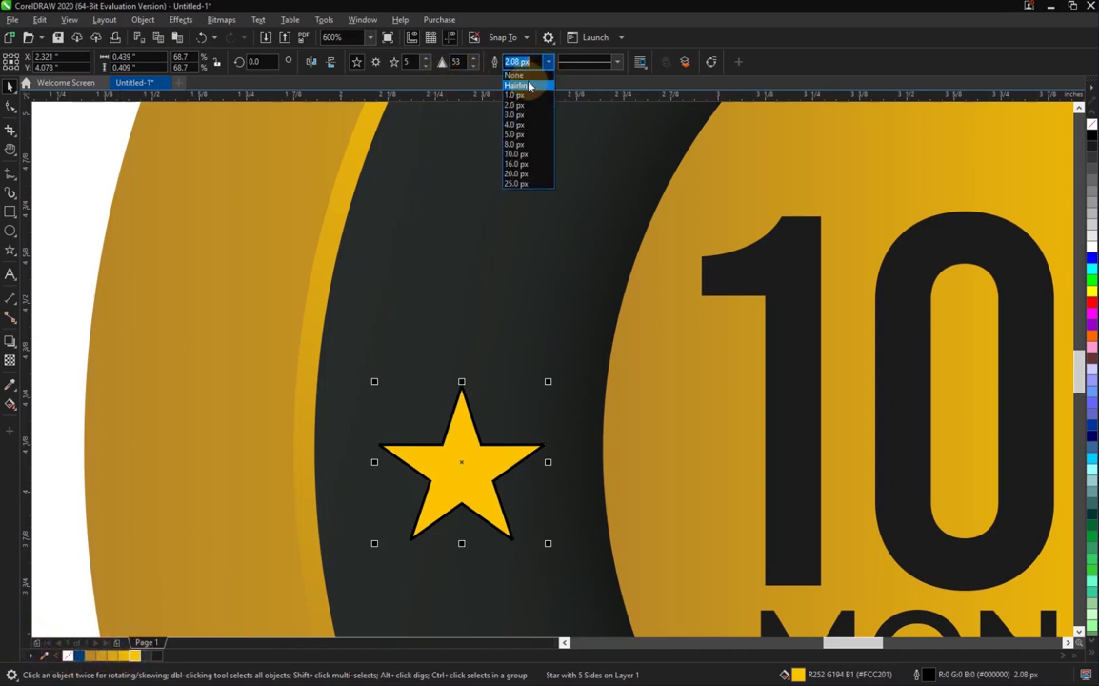
click(530, 73)
scroll(549, 141, down, 5)
scroll(550, 141, down, 3)
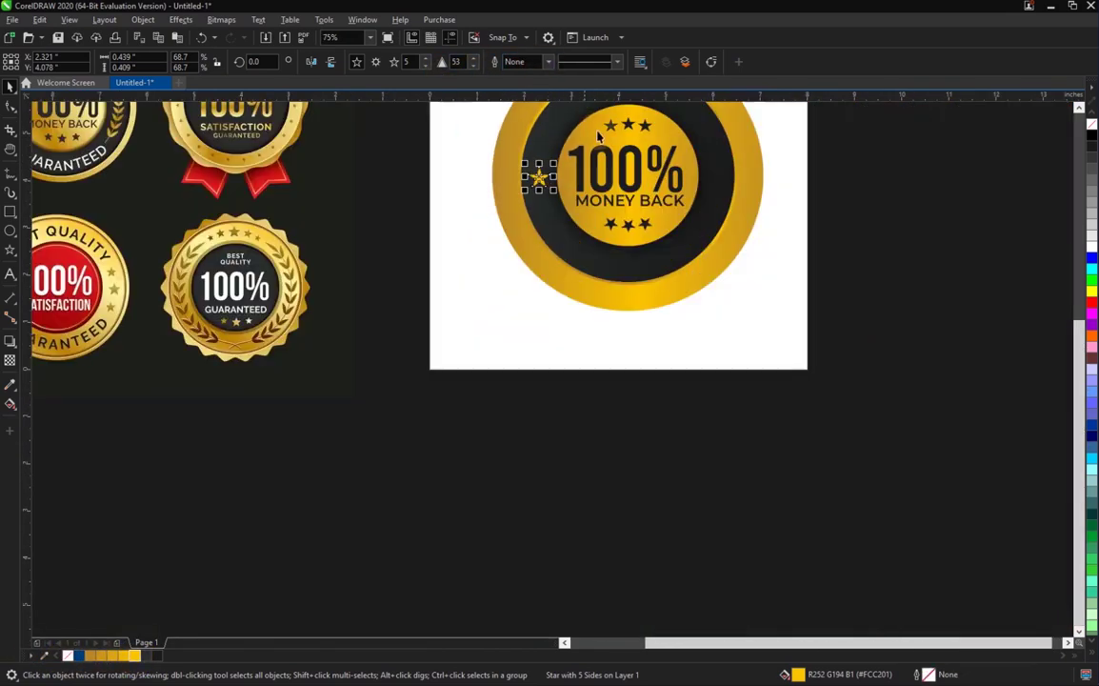
Copy the gold star to the opposite side of the dark ring and align the two stars at the same height.
scroll(600, 135, up, 3)
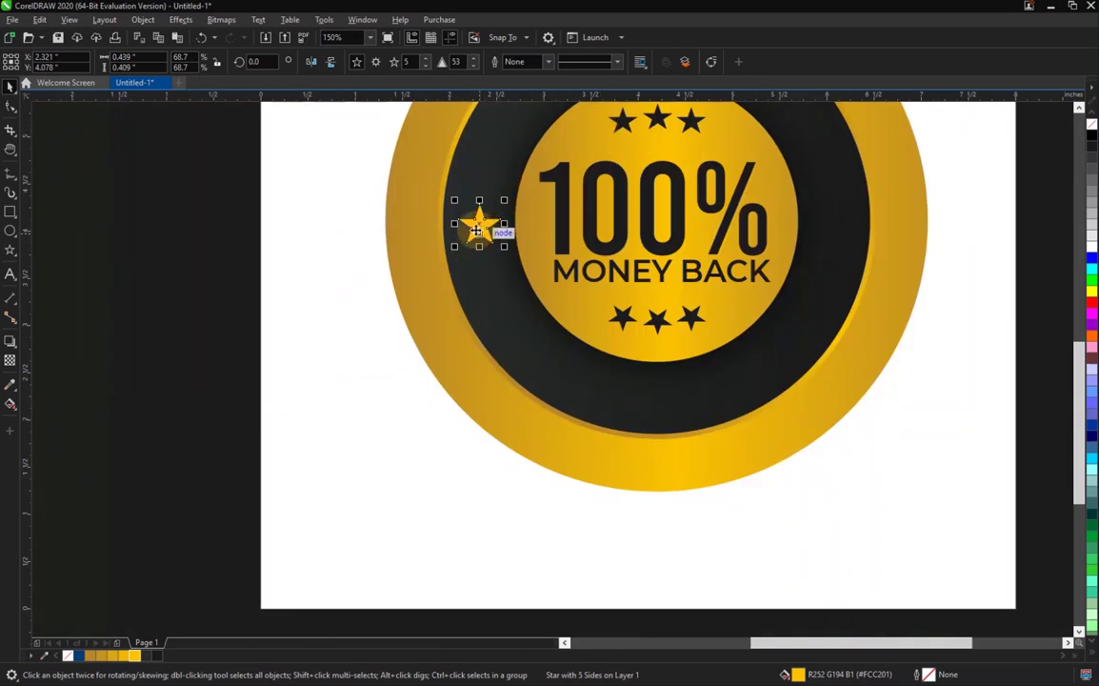
drag(478, 231, 834, 233)
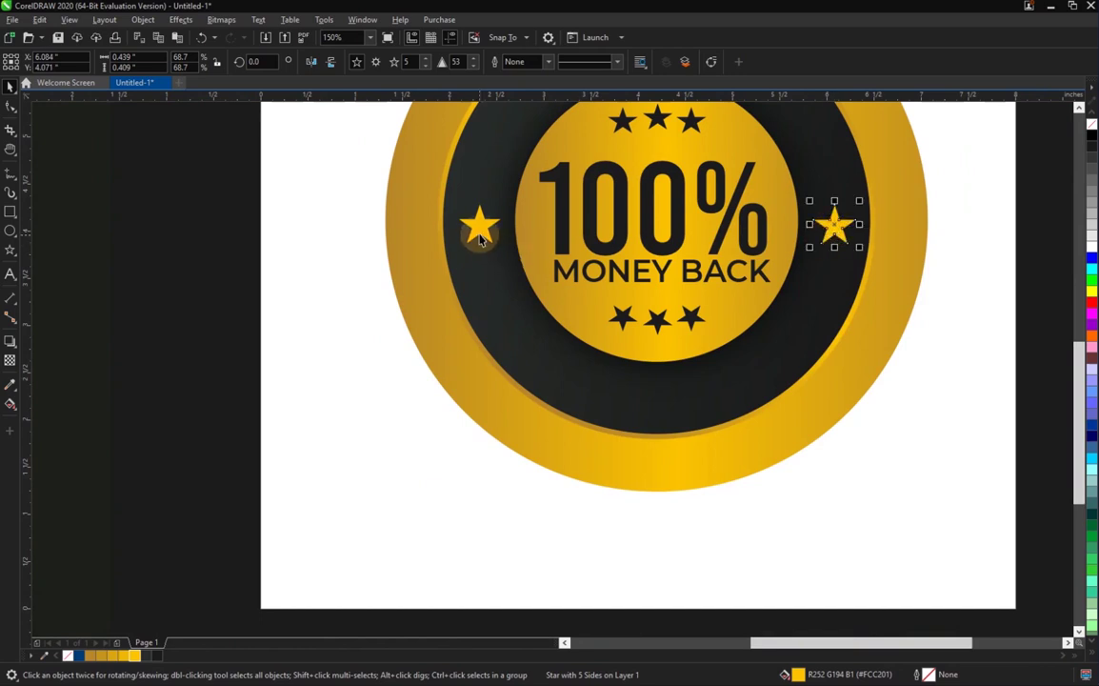
shift+click(480, 234)
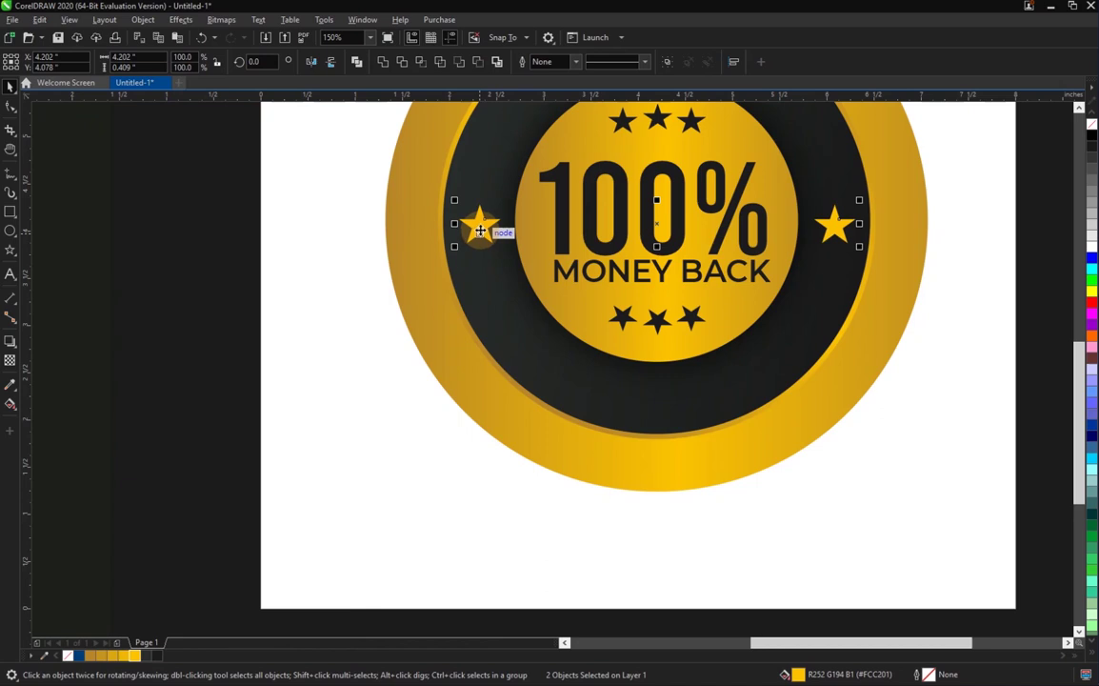
key(h)
drag(647, 231, 612, 318)
key(space)
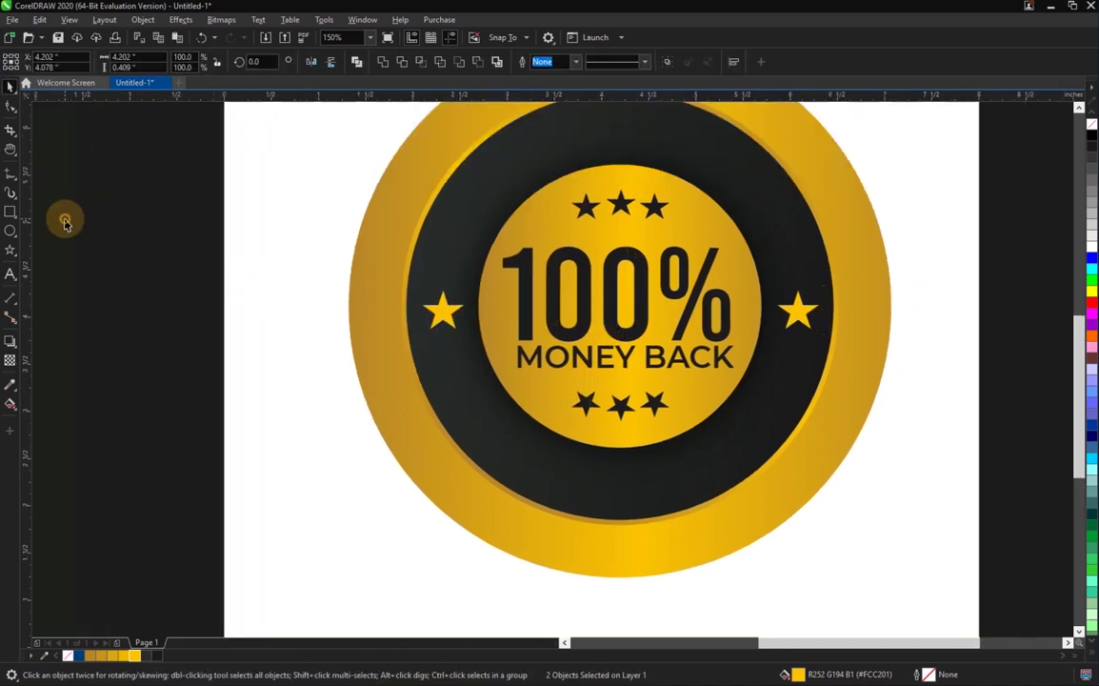
key(Escape)
Duplicate the large outer gold circle in front of the badge and shrink the copy about its centre to about 4.07 inches.
scroll(694, 317, down, 3)
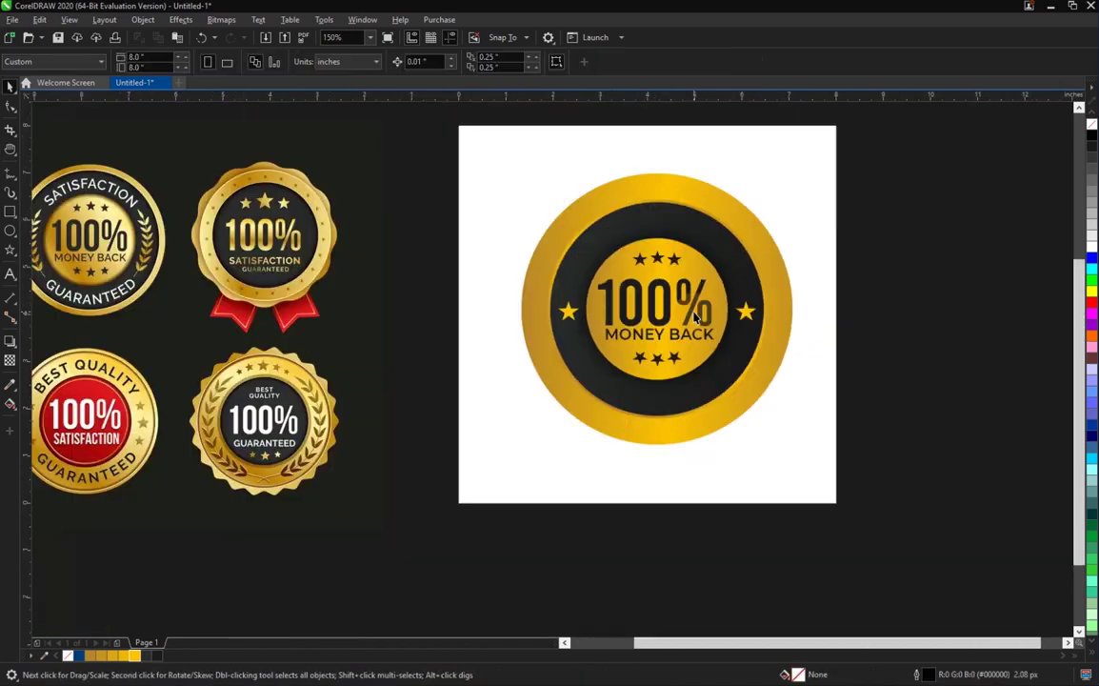
scroll(716, 275, up, 3)
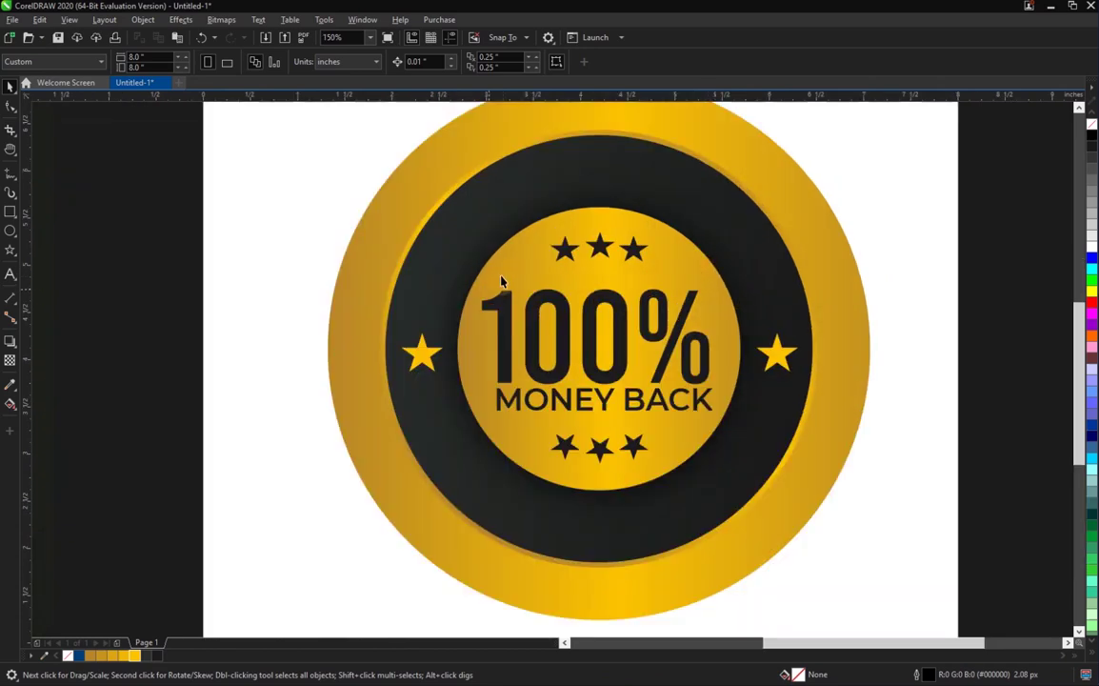
click(11, 231)
key(space)
click(455, 131)
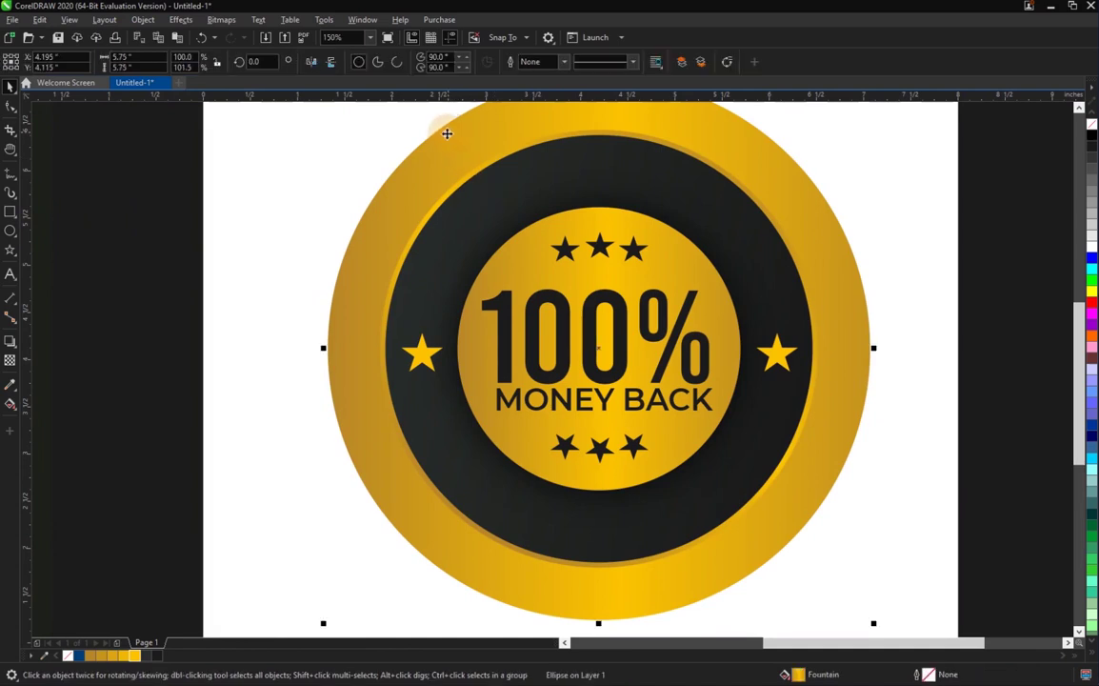
key(shift+Page_Up)
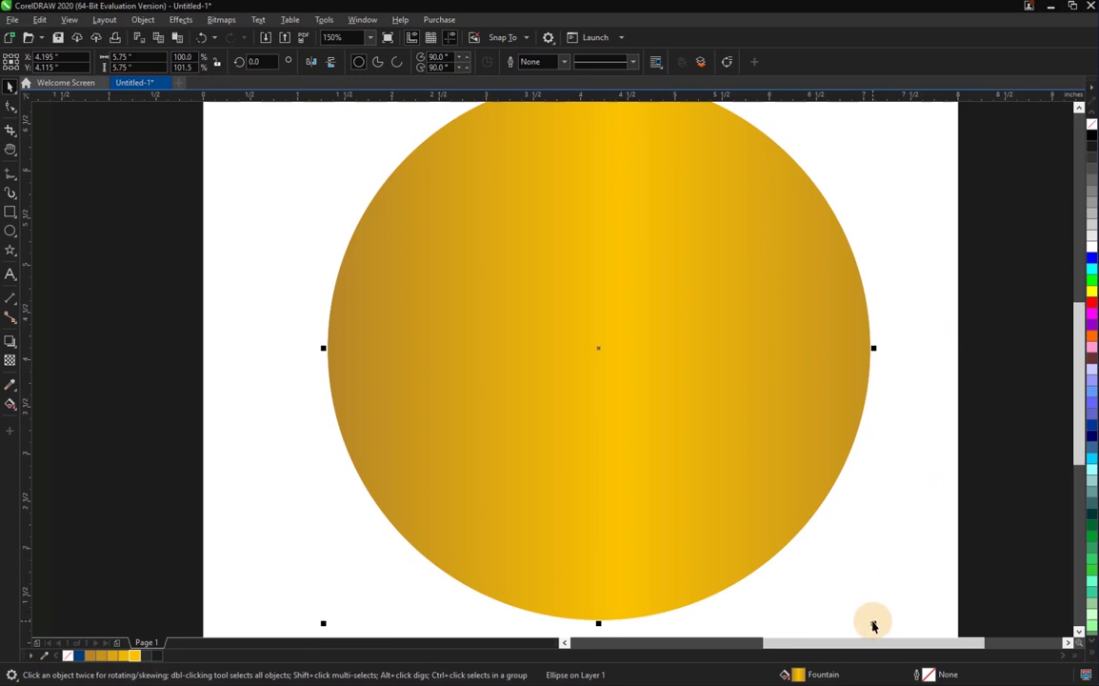
drag(874, 627, 823, 577)
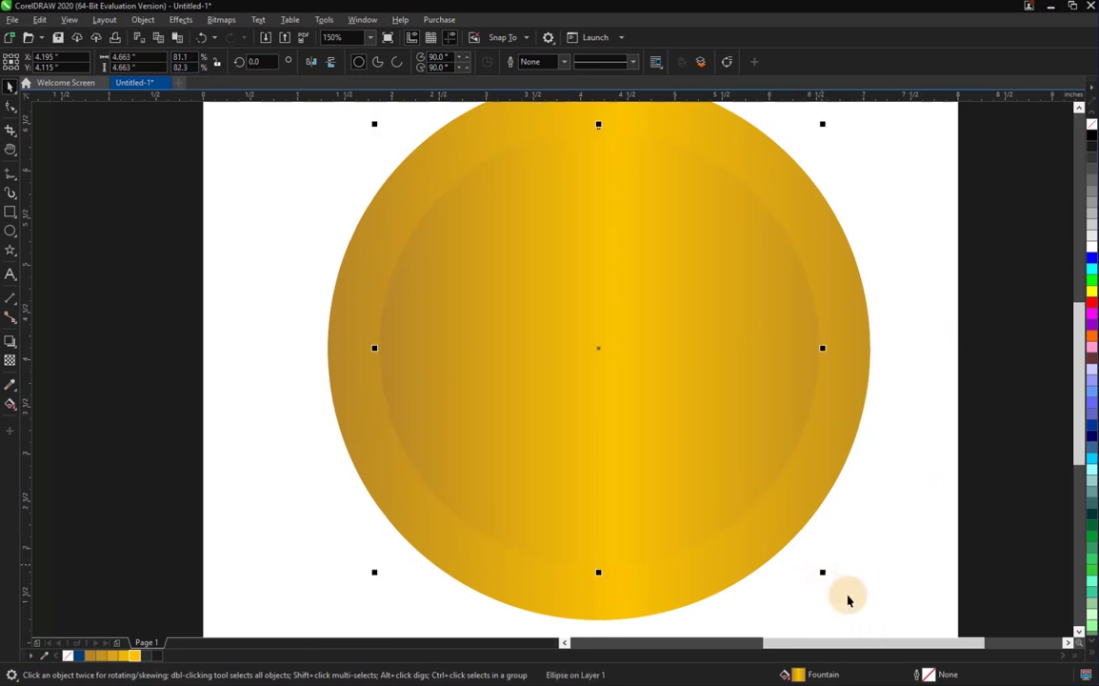
drag(825, 573, 773, 585)
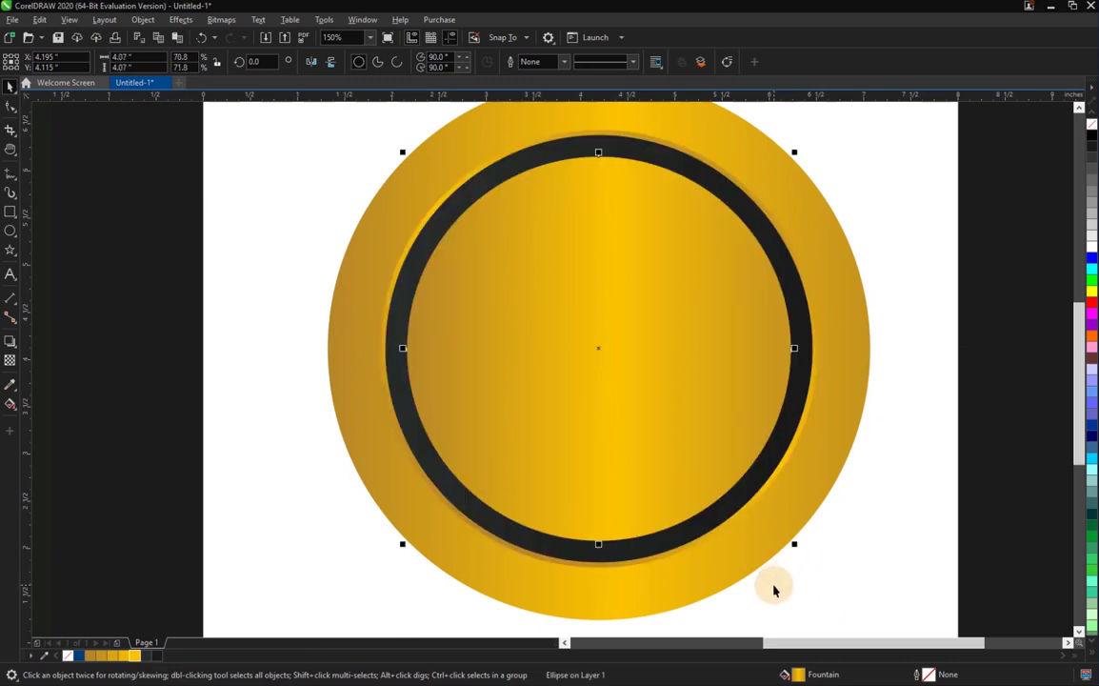
Give the 4.07-inch circle an 8 px dotted outline in gold #FCC201 and remove its fill.
click(559, 190)
click(562, 63)
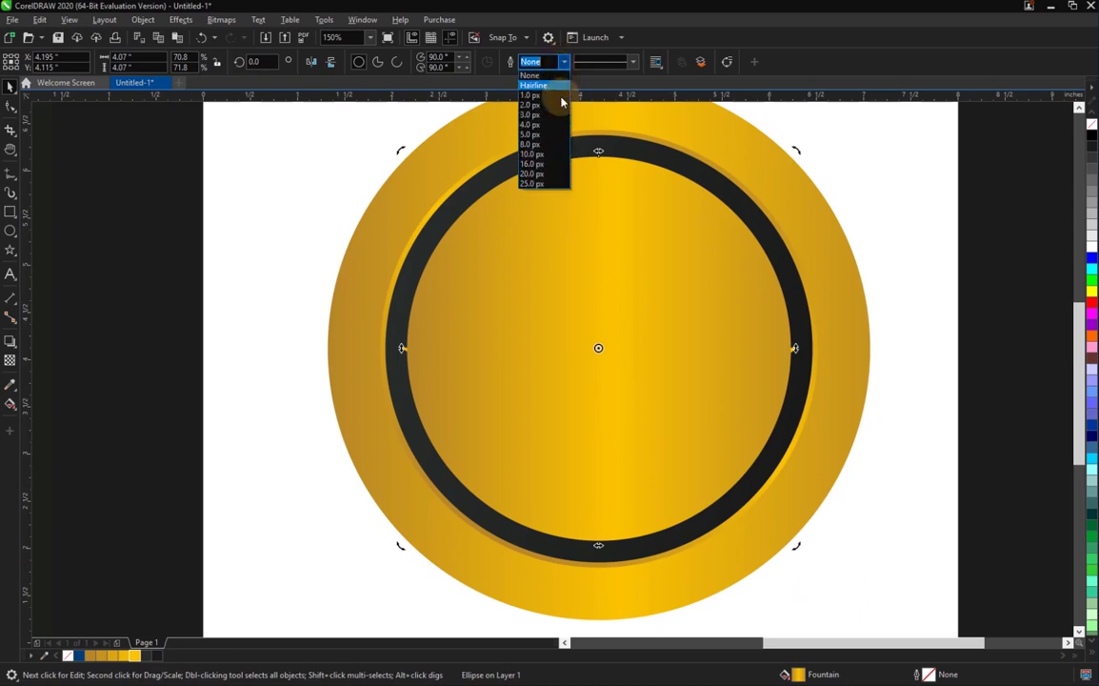
click(548, 146)
click(634, 64)
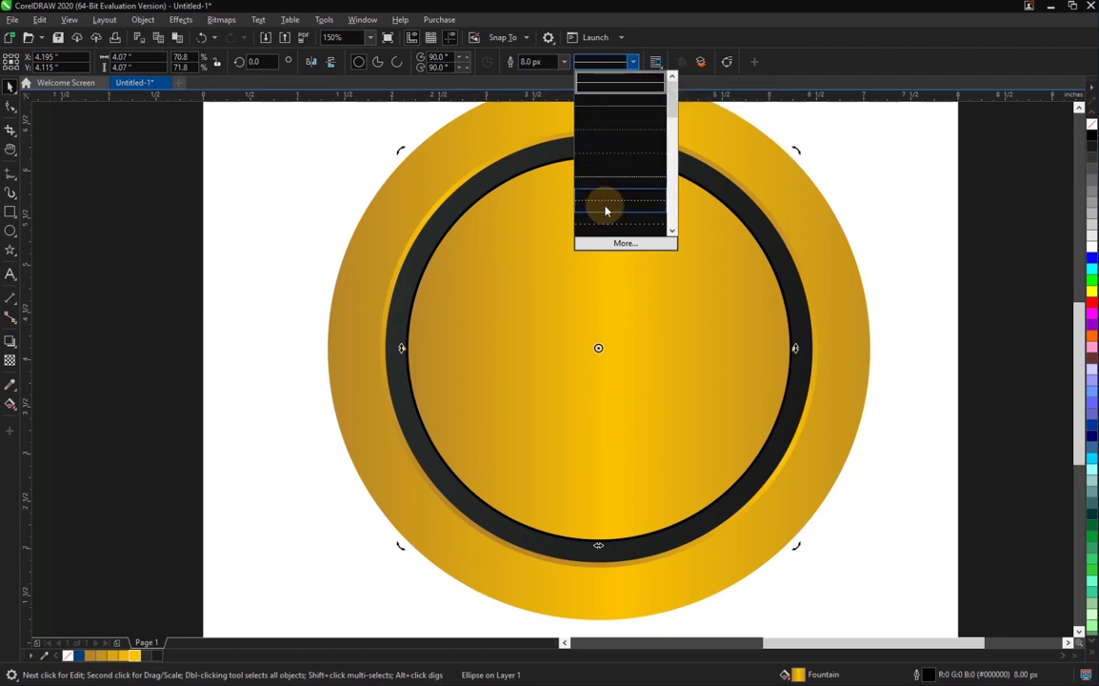
click(620, 151)
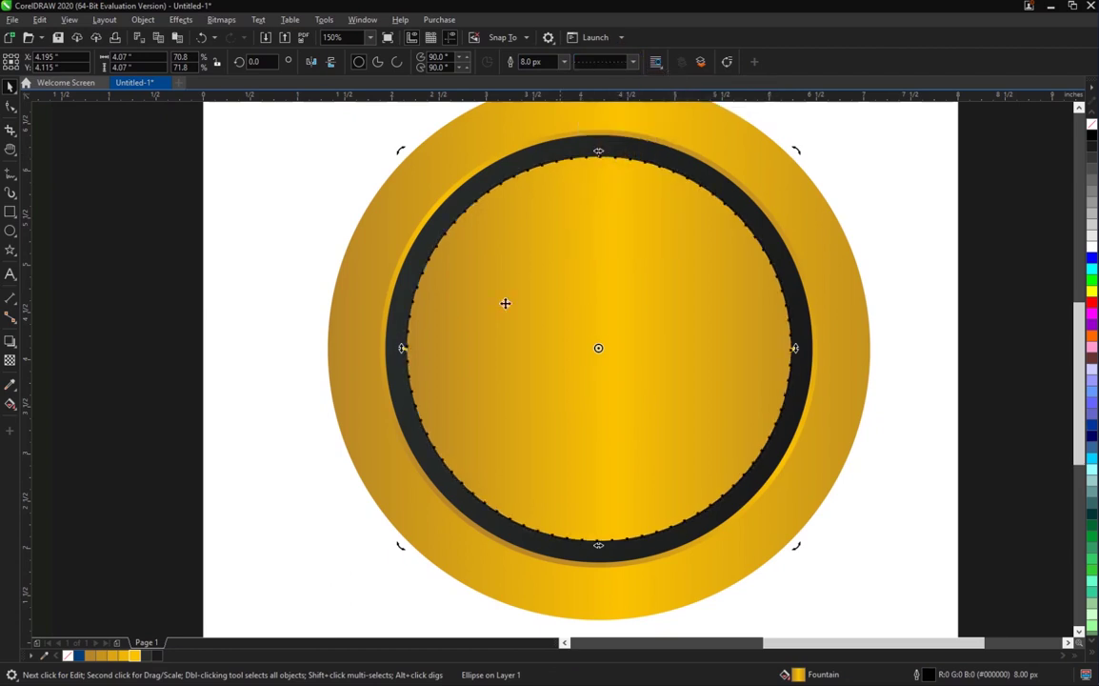
click(67, 659)
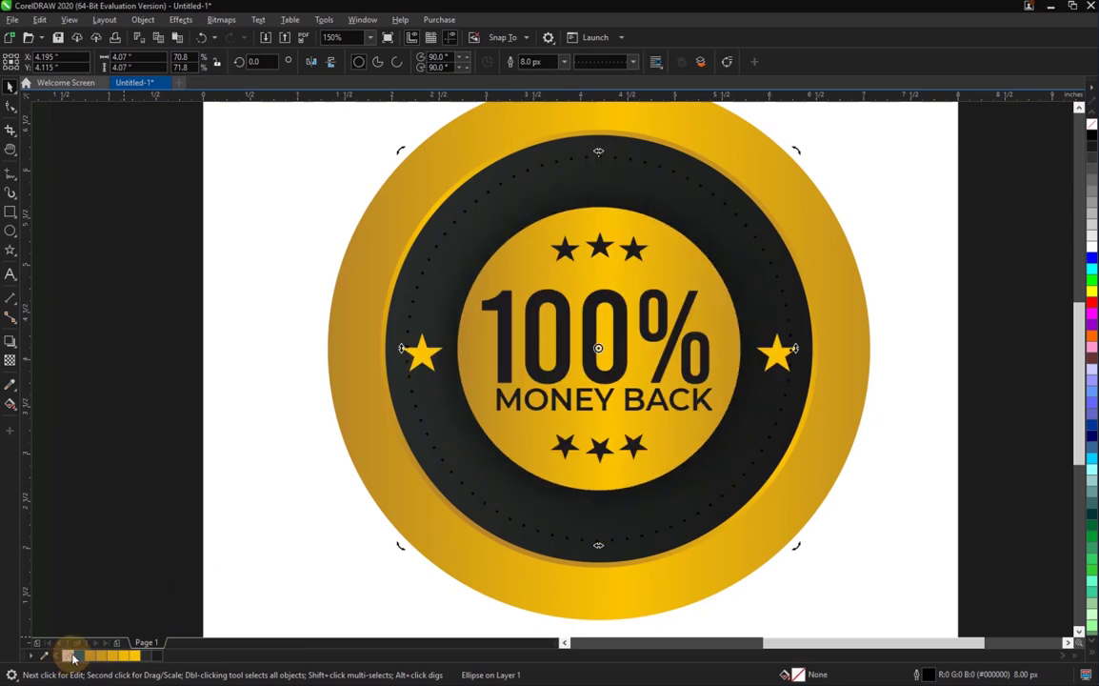
right_click(135, 659)
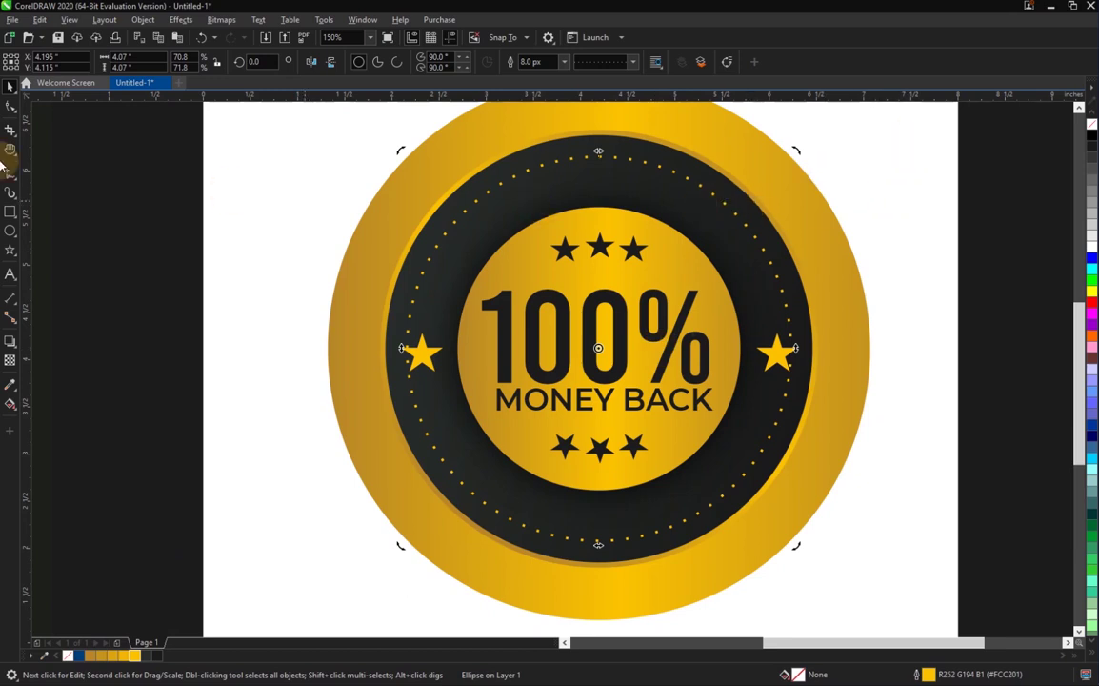
Shrink the dotted circle about its centre to about 3.75 inches so it runs through the dark ring's stars.
click(690, 183)
drag(797, 152, 779, 166)
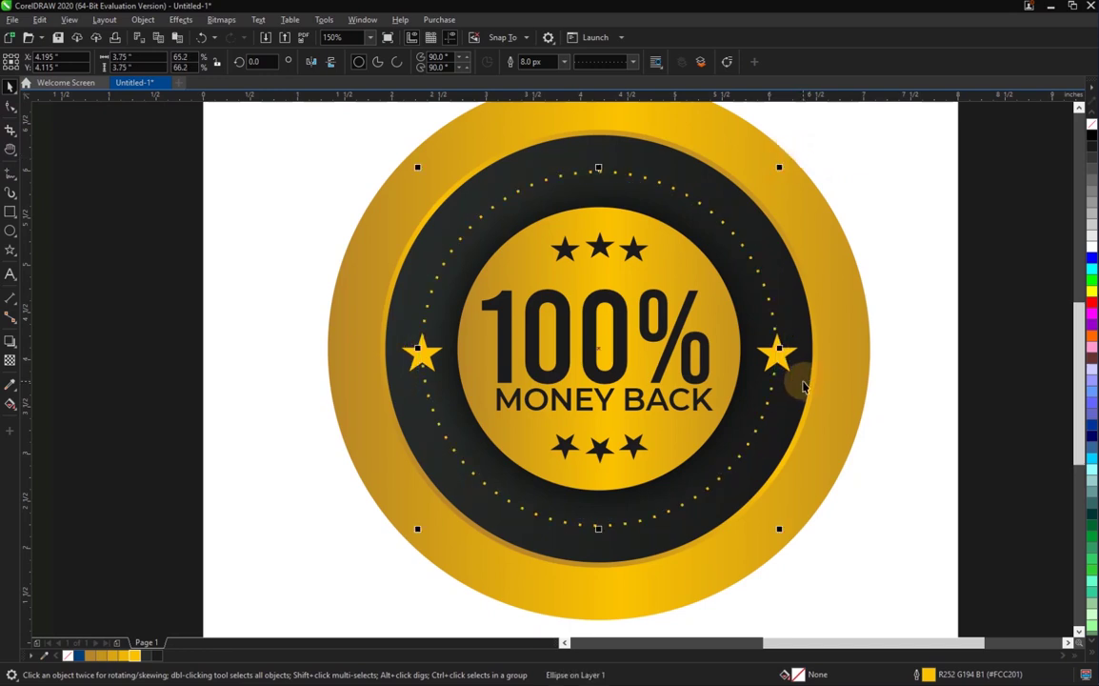
key(z)
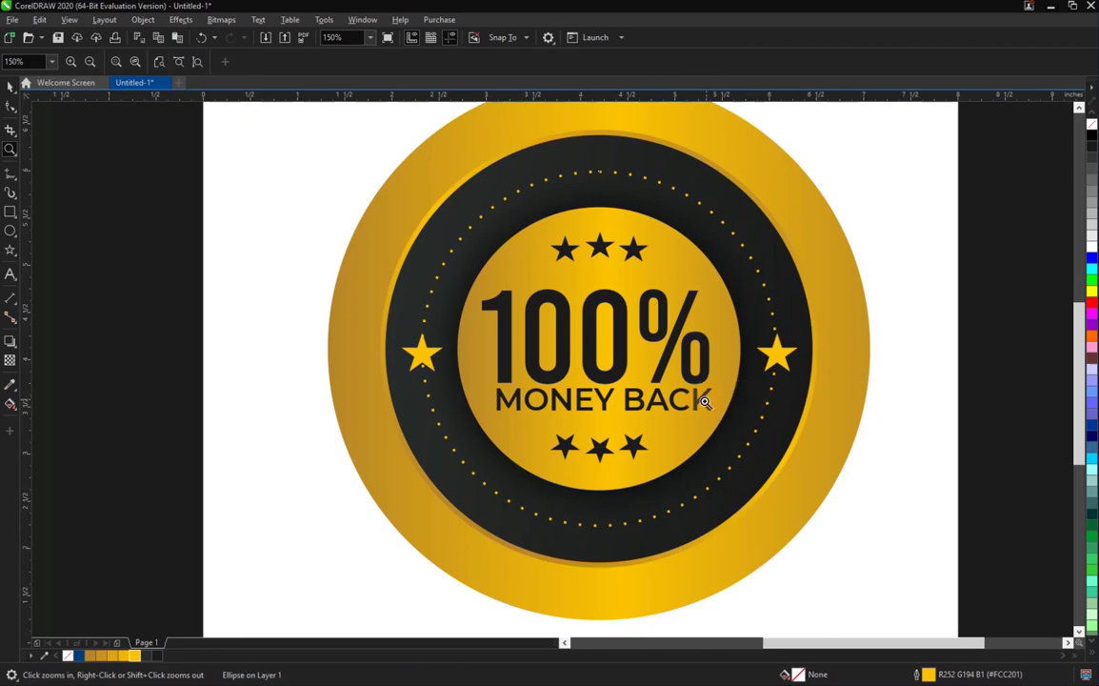
right_click(705, 402)
key(space)
Select all the objects of the finished badge and group them.
click(447, 311)
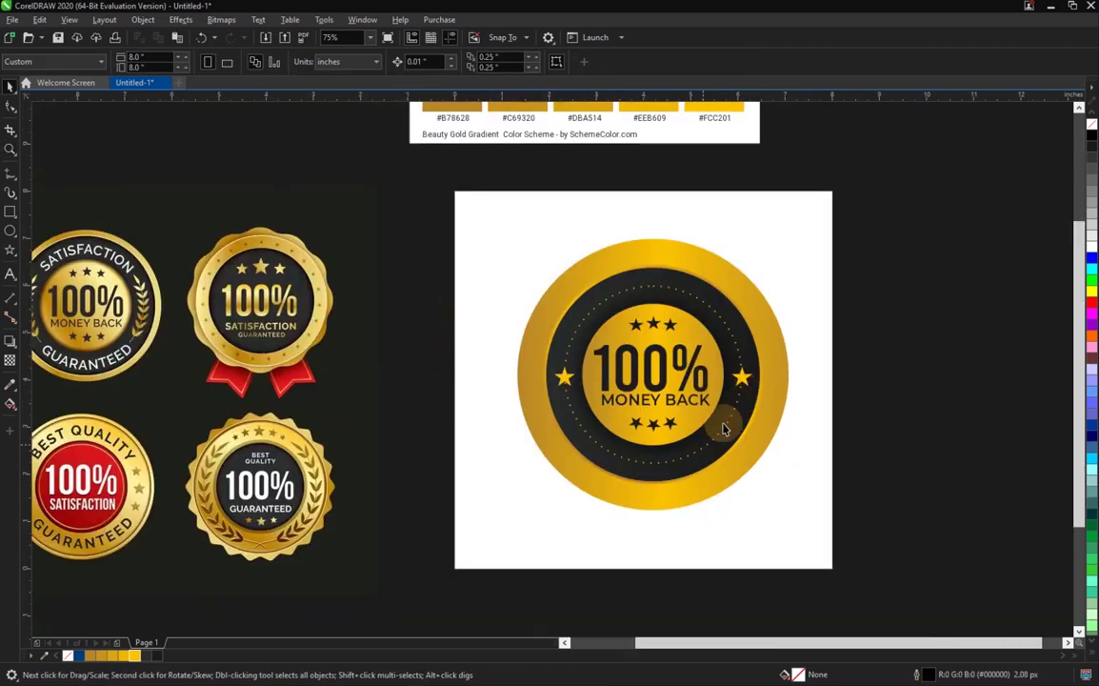
drag(431, 216, 871, 566)
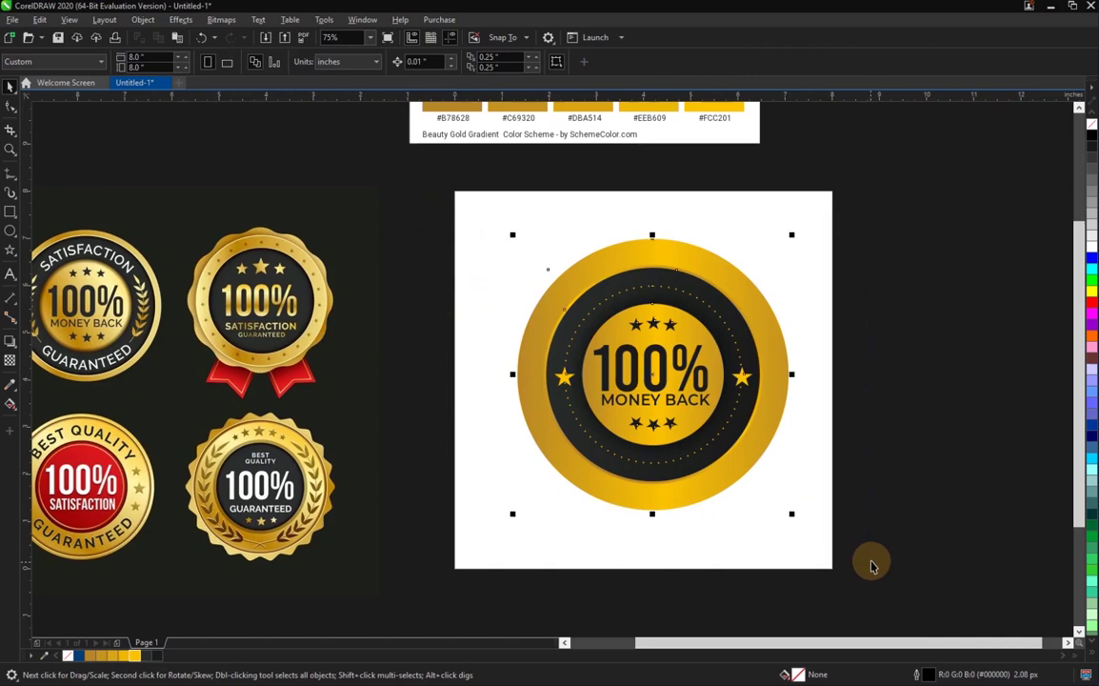
drag(415, 197, 952, 592)
key(ctrl+g)
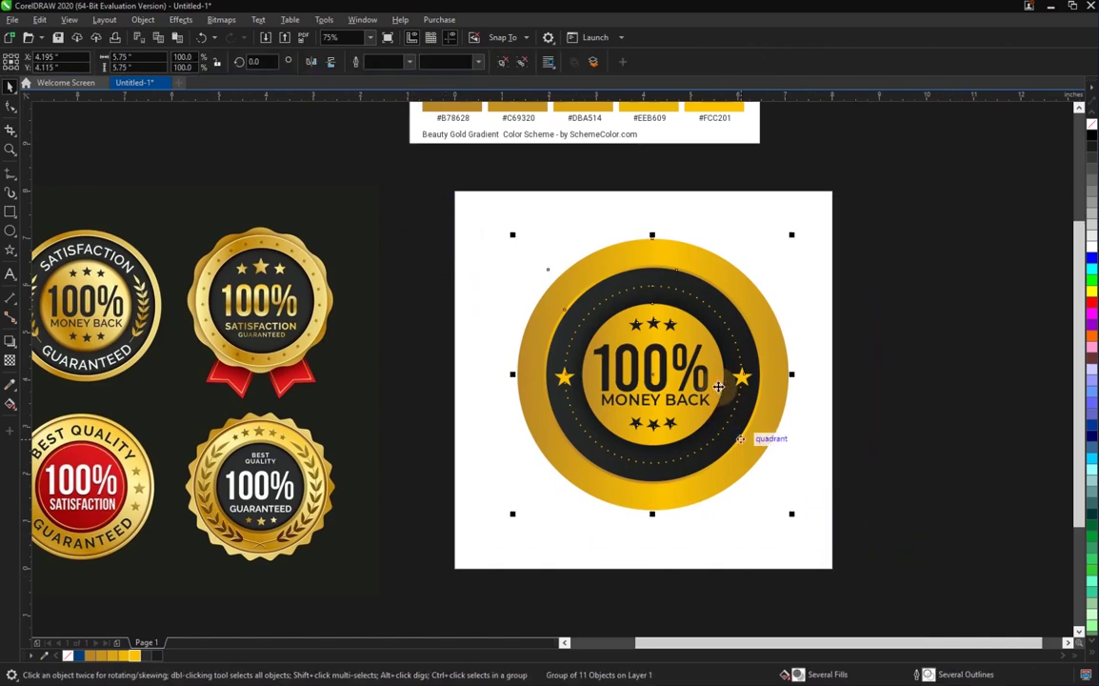
Shrink the grouped badge to about 4.44 inches and place it with a second copy below it, off the page's right side.
drag(738, 272, 830, 264)
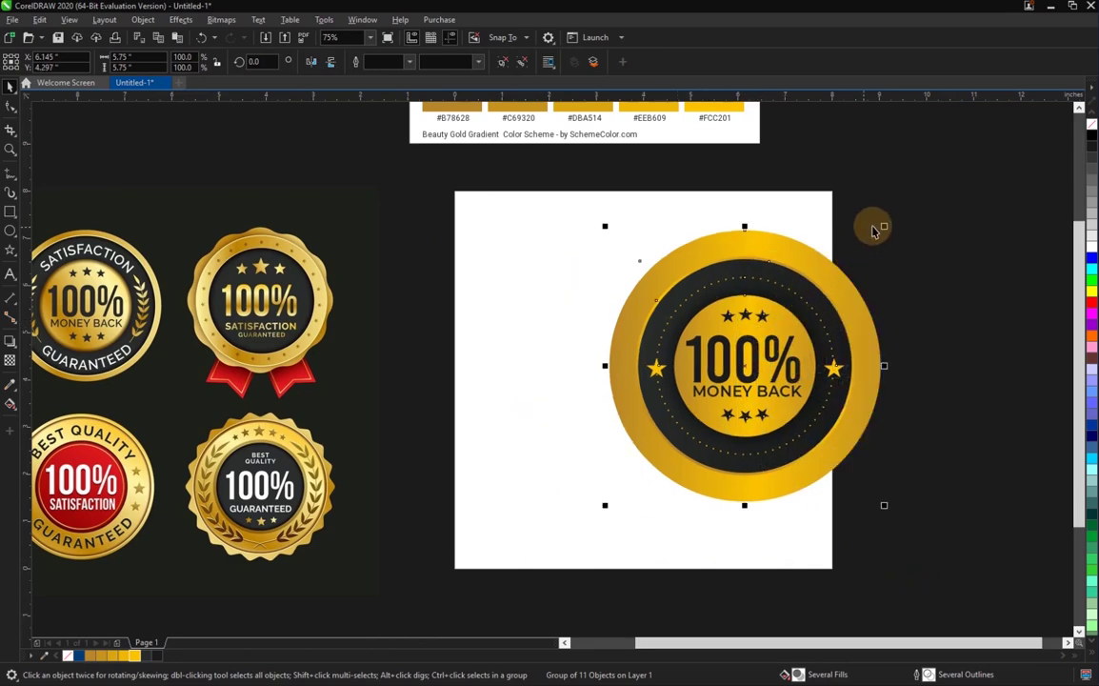
drag(883, 225, 790, 272)
right_click(533, 353)
drag(824, 233, 938, 290)
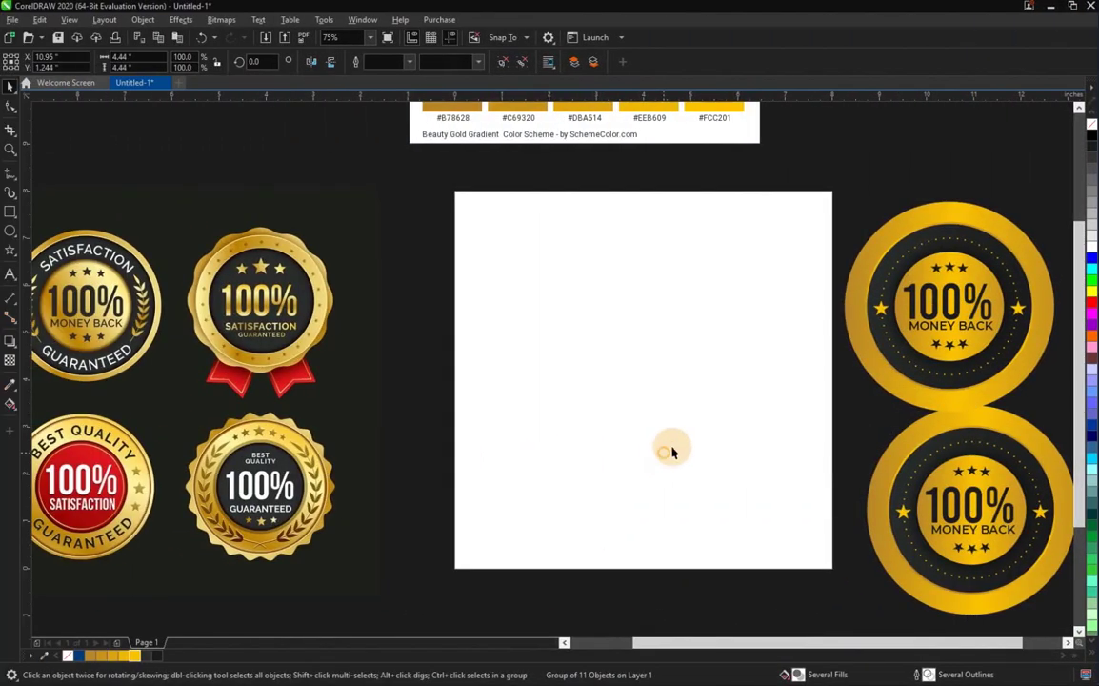
Draw a rectangle about 3.71 by 2.03 inches in the upper half of the empty page.
key(h)
drag(734, 408, 661, 397)
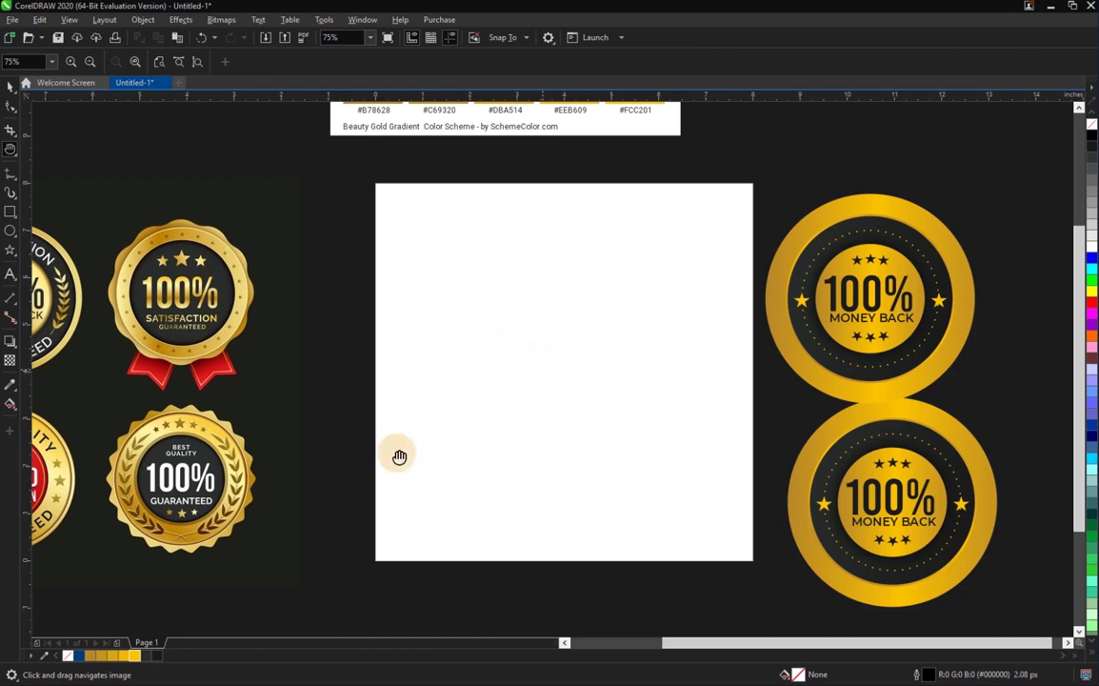
click(9, 217)
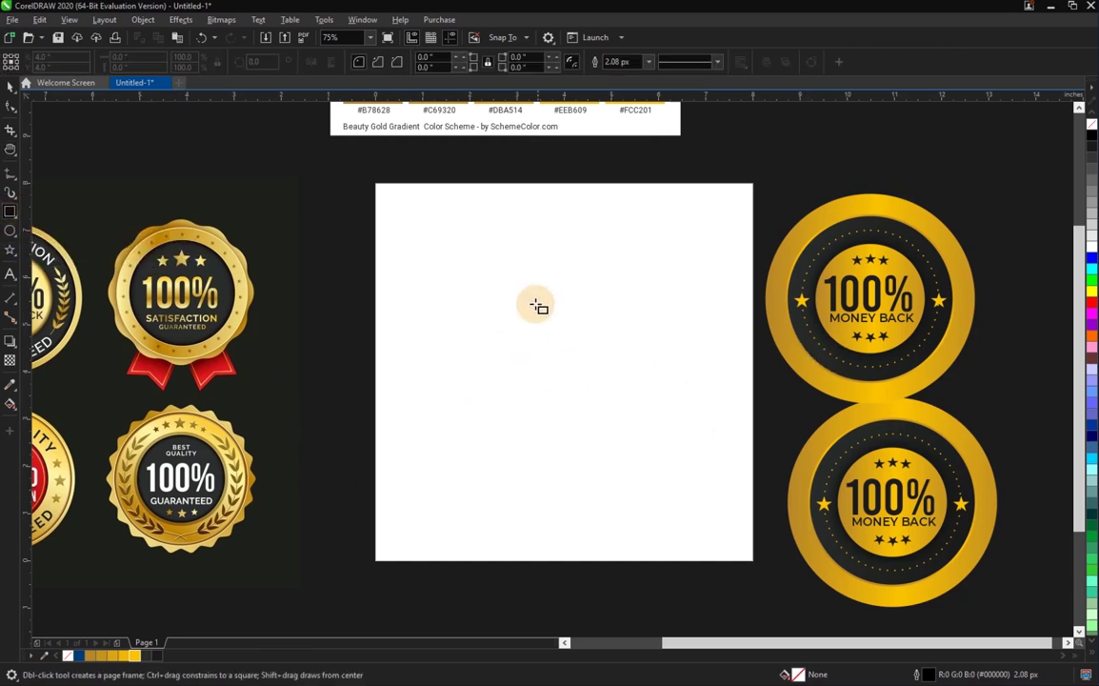
drag(472, 267, 646, 362)
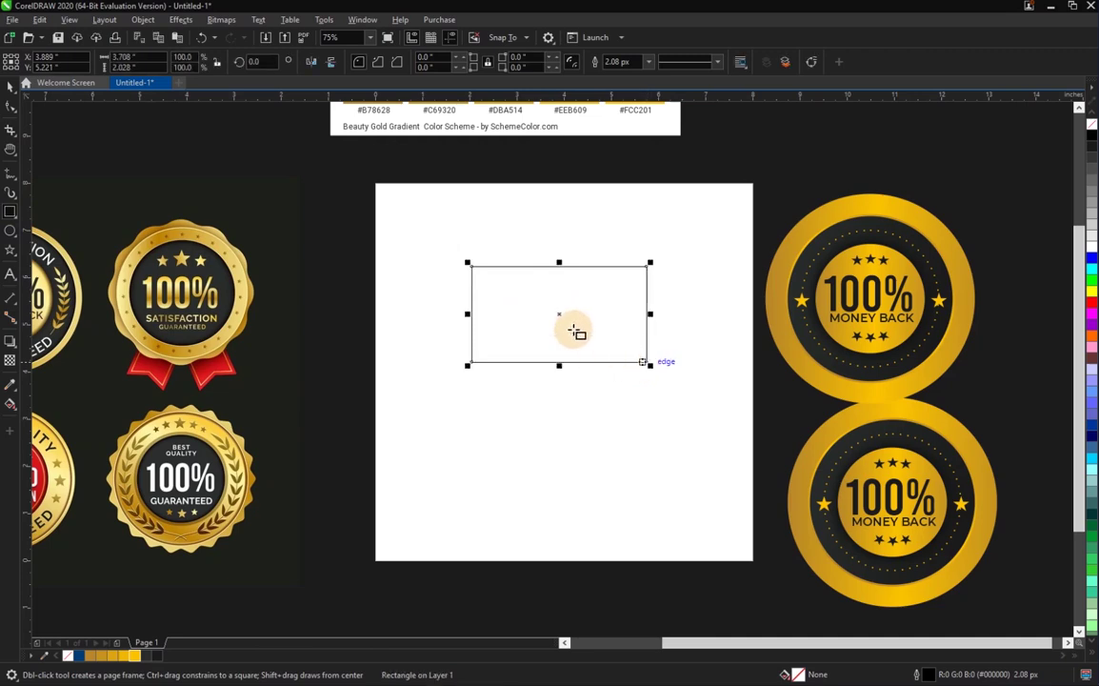
Duplicate the rectangle, offset the copy upward so the two overlap, and align their vertical centres with each other.
scroll(556, 318, up, 2)
key(space)
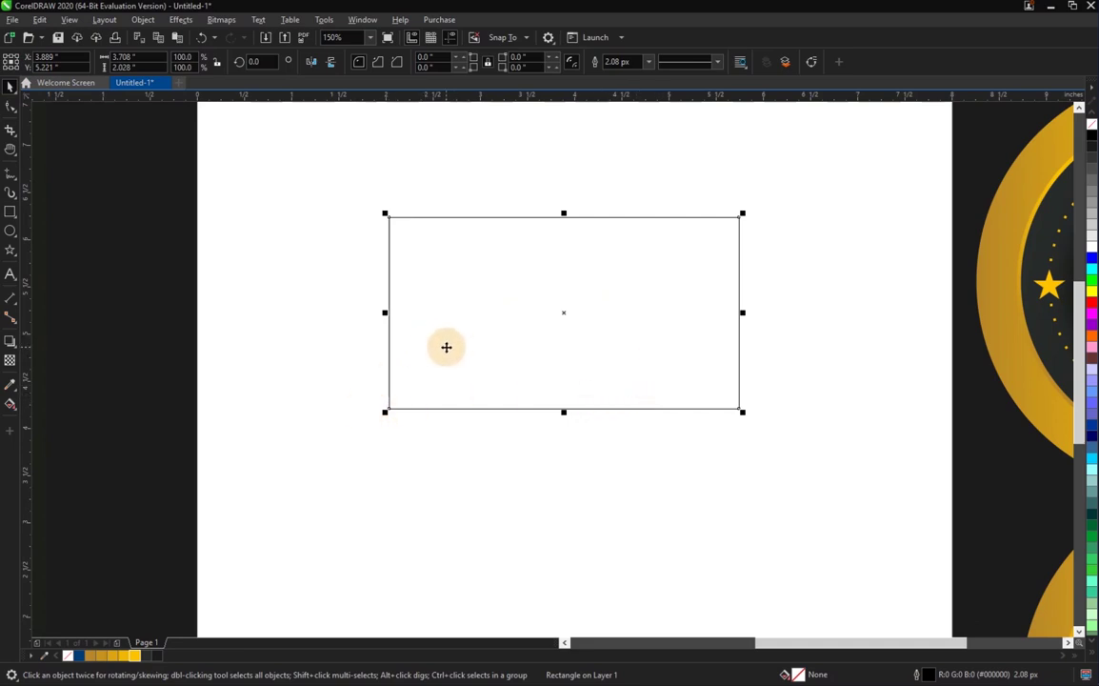
key(ctrl+d)
drag(557, 303, 536, 274)
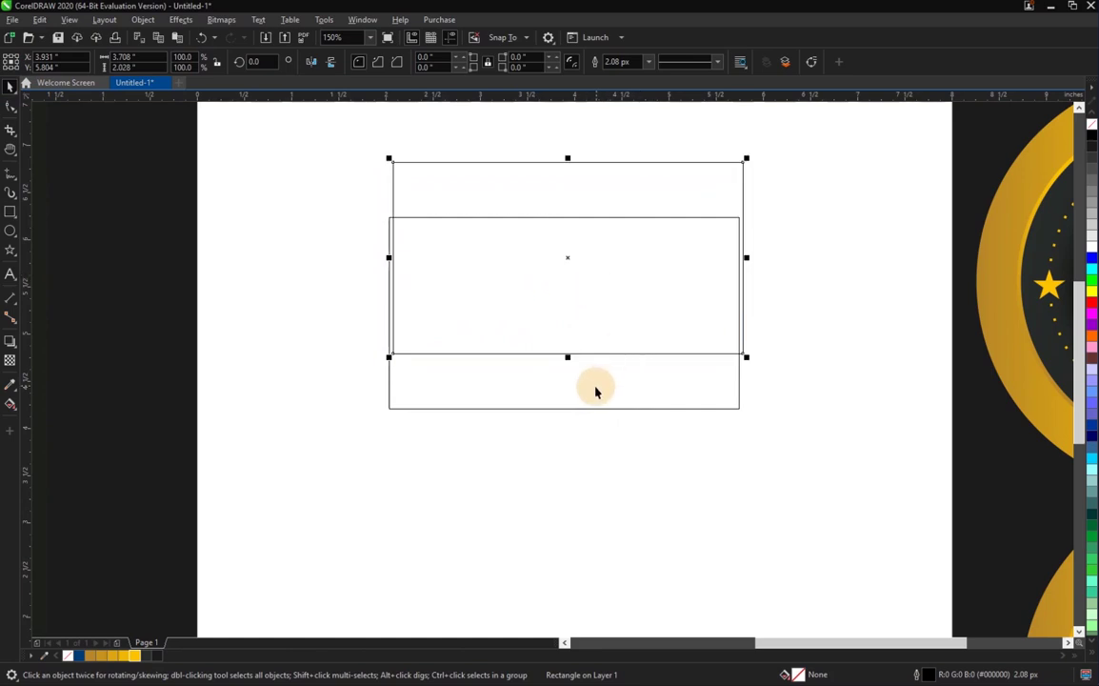
shift+click(595, 389)
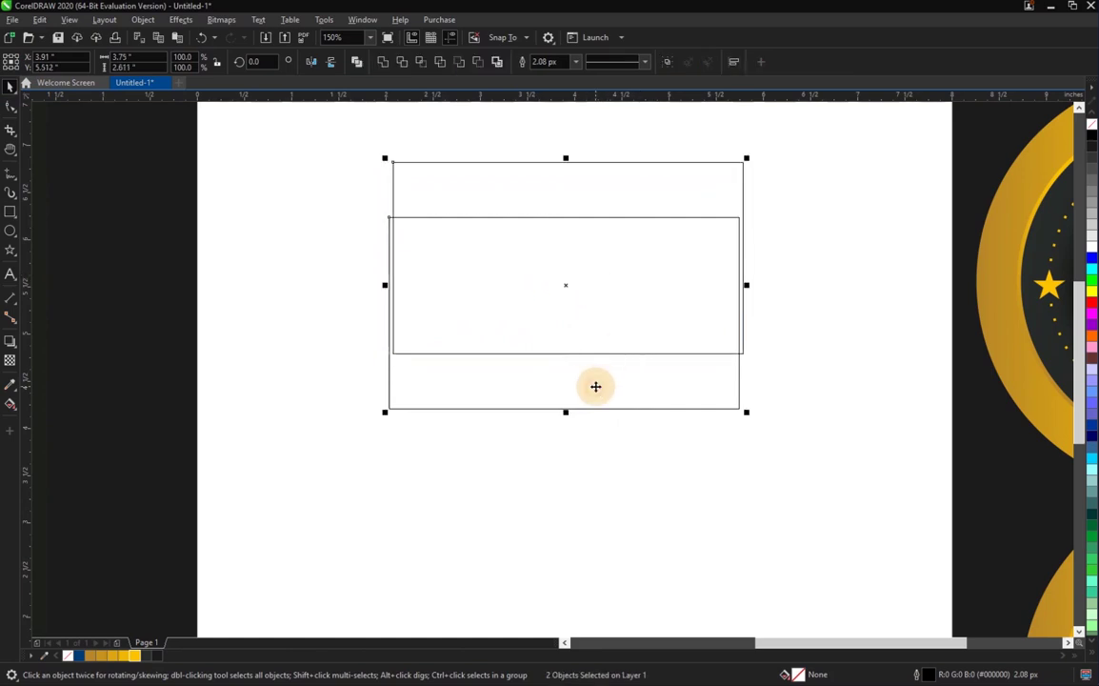
key(c)
click(435, 524)
Narrow the upper rectangle from its right side to about 3.28 inches and convert it to curves.
click(581, 265)
drag(746, 260, 703, 263)
key(ctrl+q)
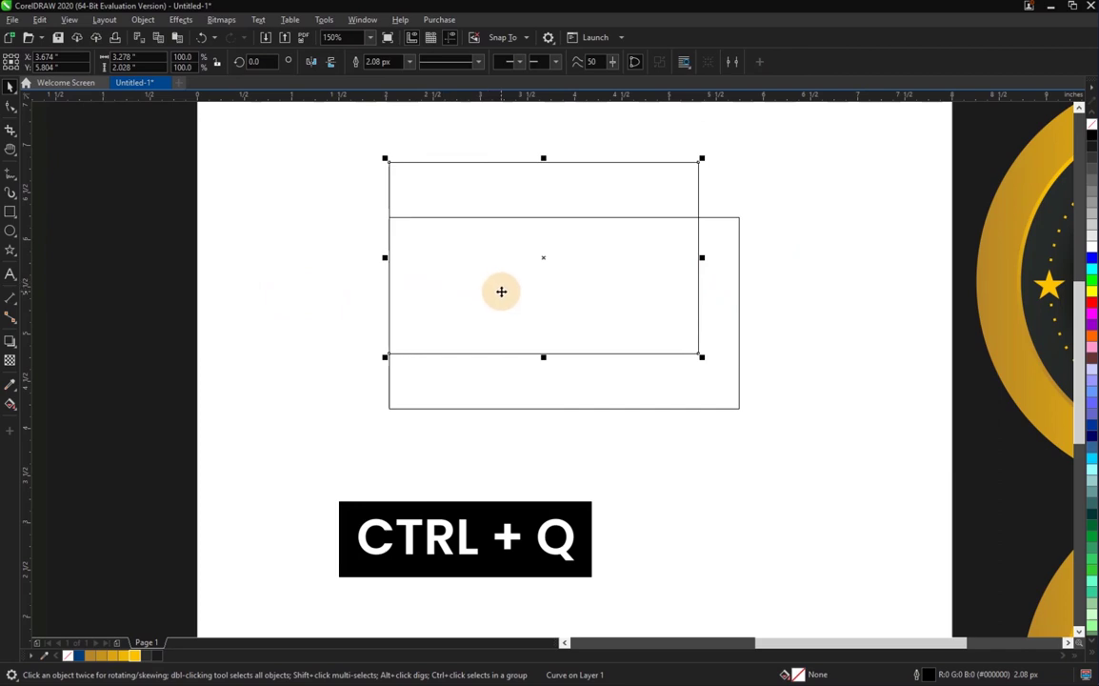
Move the upper shape's lower-right corner node inward to slant its right end.
click(10, 108)
click(698, 355)
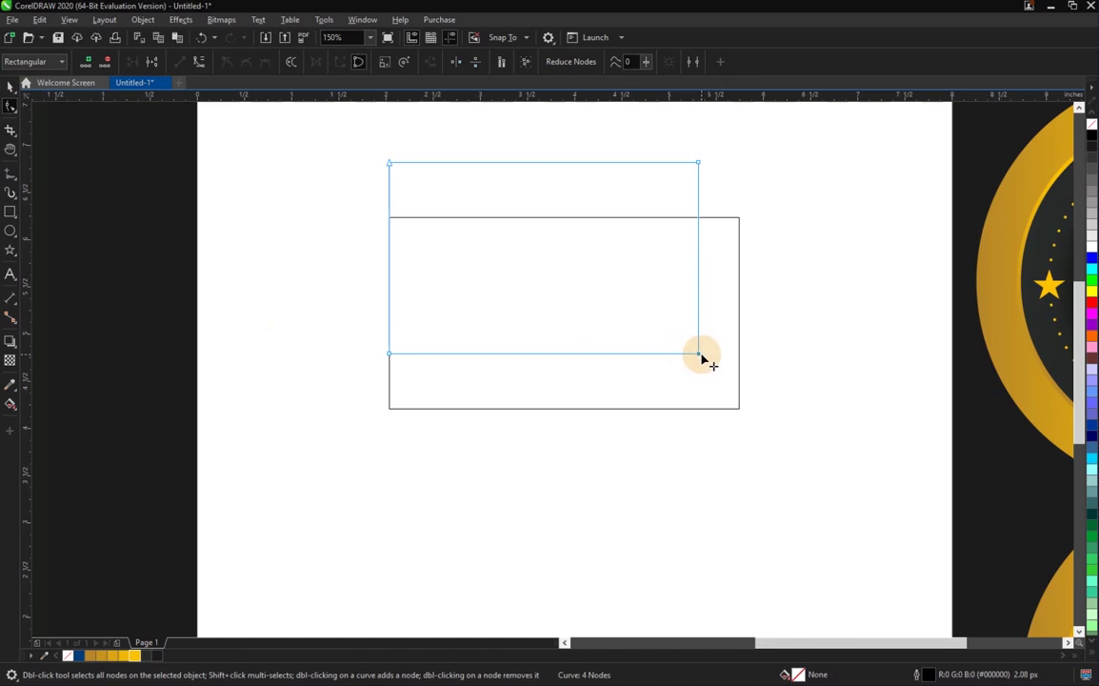
drag(698, 356, 628, 353)
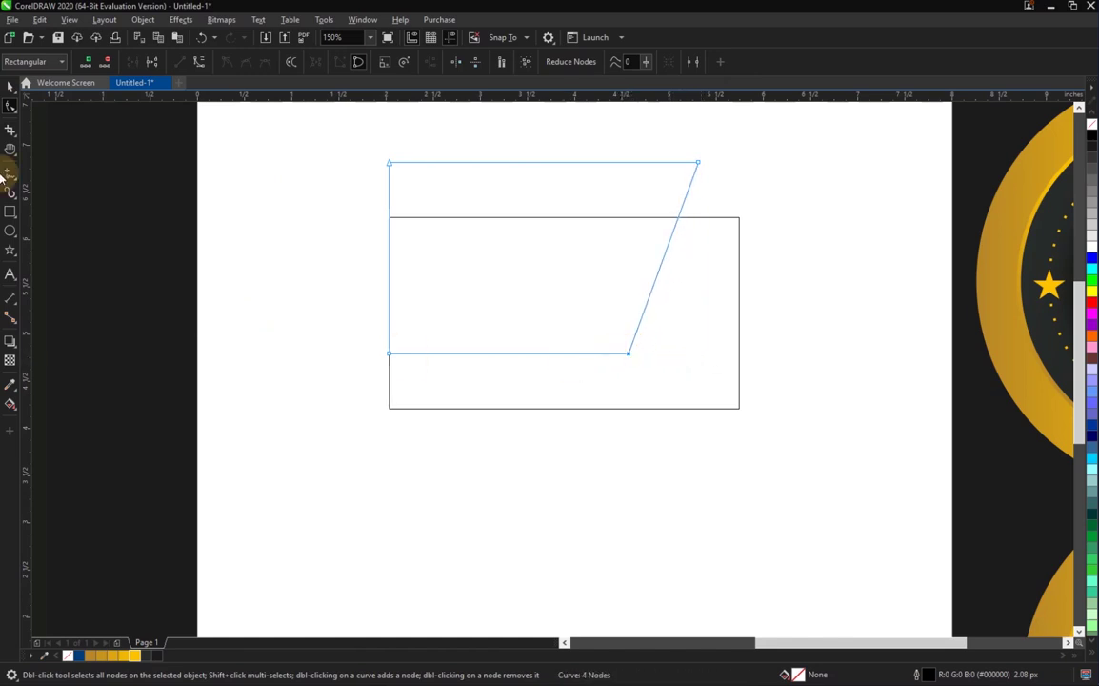
Reduce the slanted shape's height to about 0.82 inches so it straddles the large rectangle's top edge.
click(10, 87)
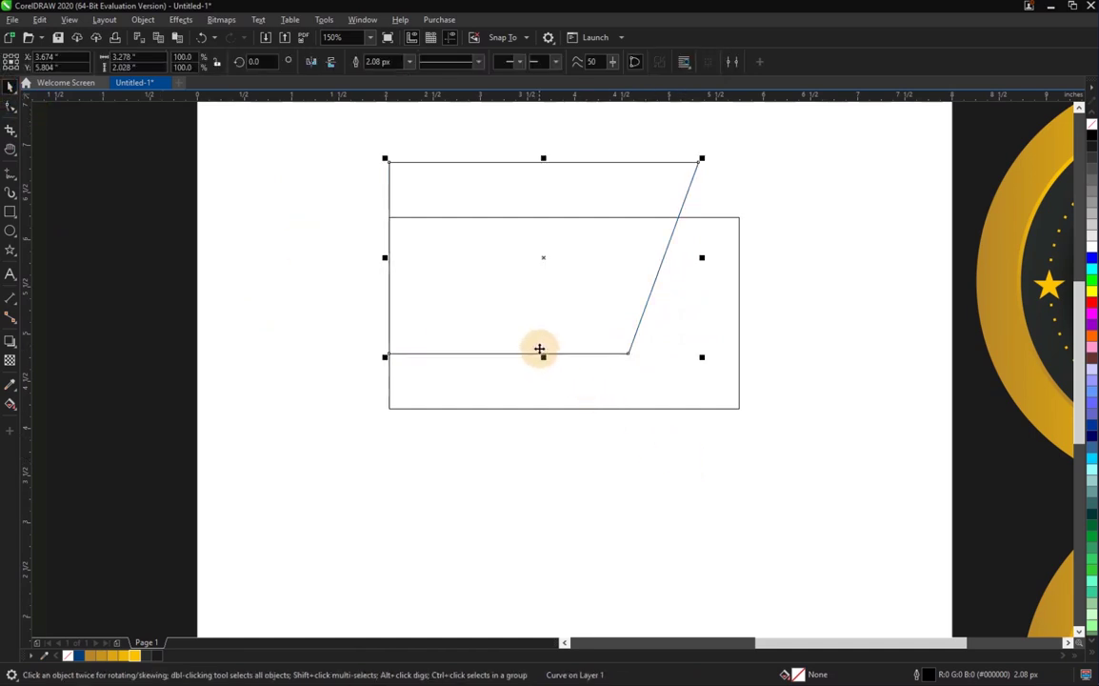
drag(542, 356, 569, 273)
drag(544, 160, 543, 189)
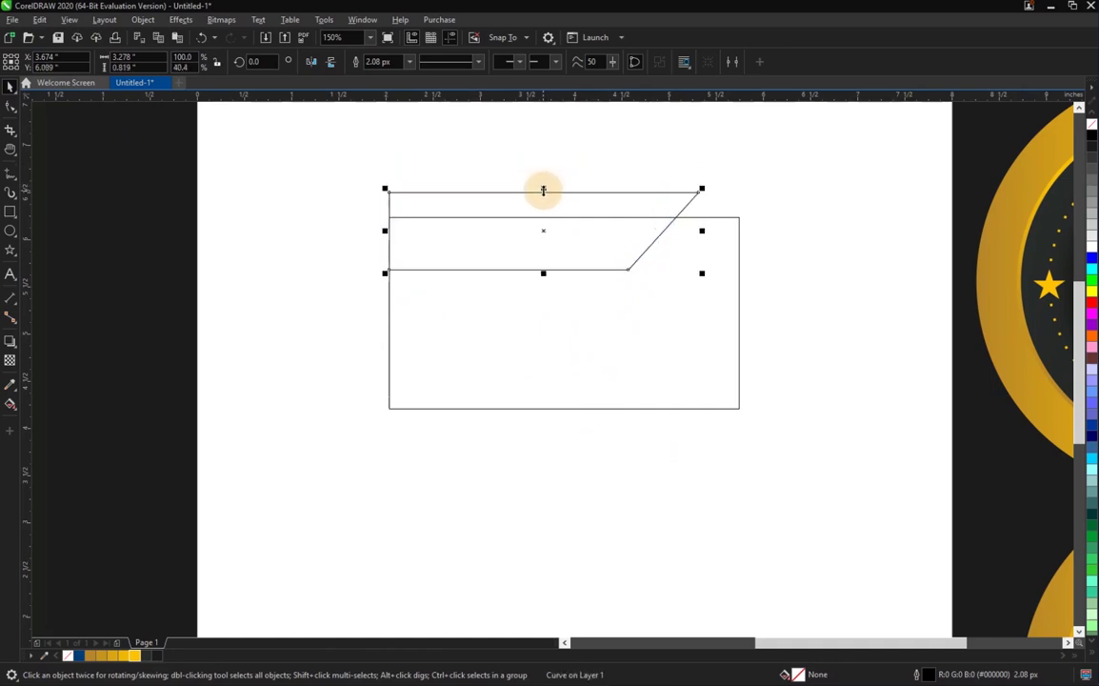
key(Escape)
Fill the large rectangle with a uniform dark red, #9C0000.
click(643, 308)
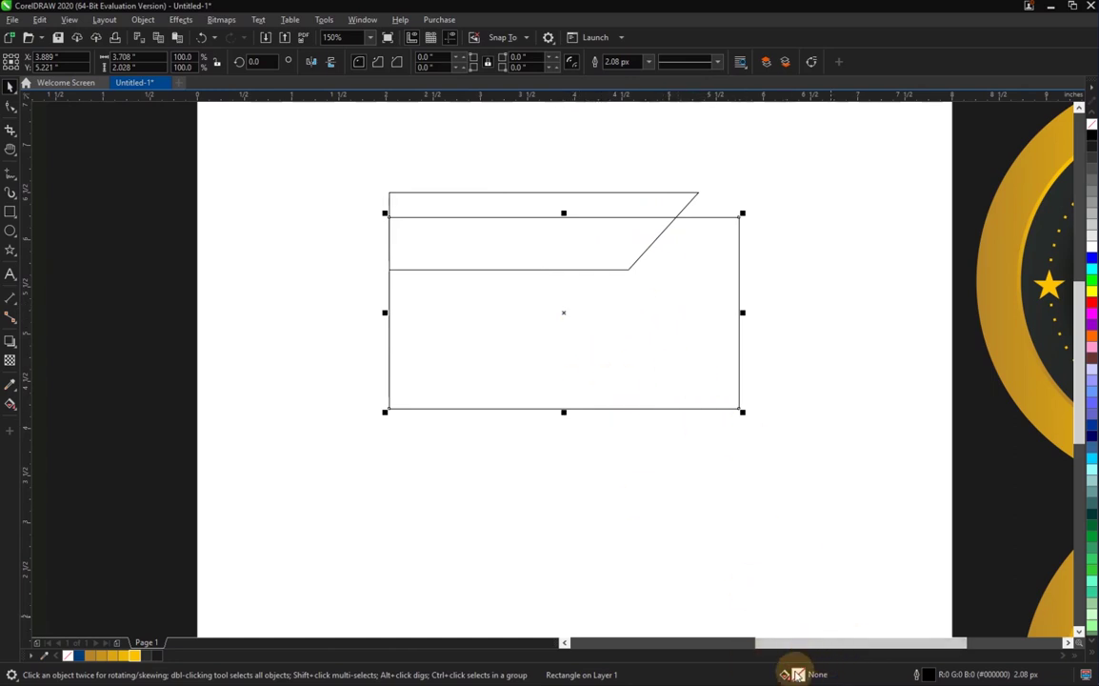
double_click(796, 674)
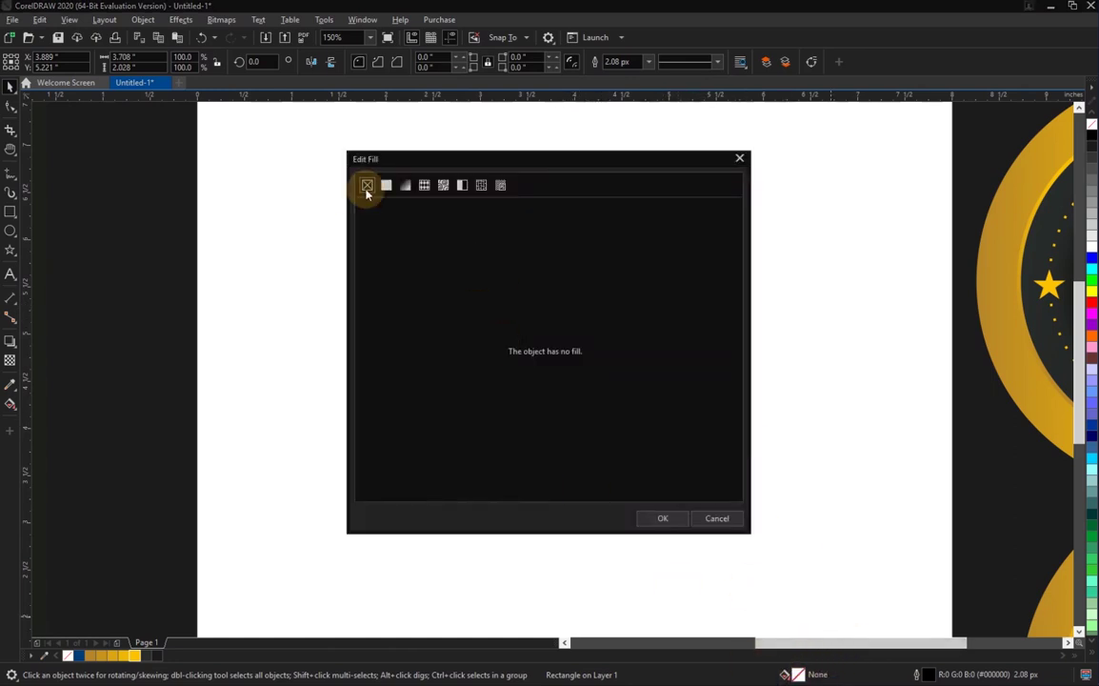
click(386, 185)
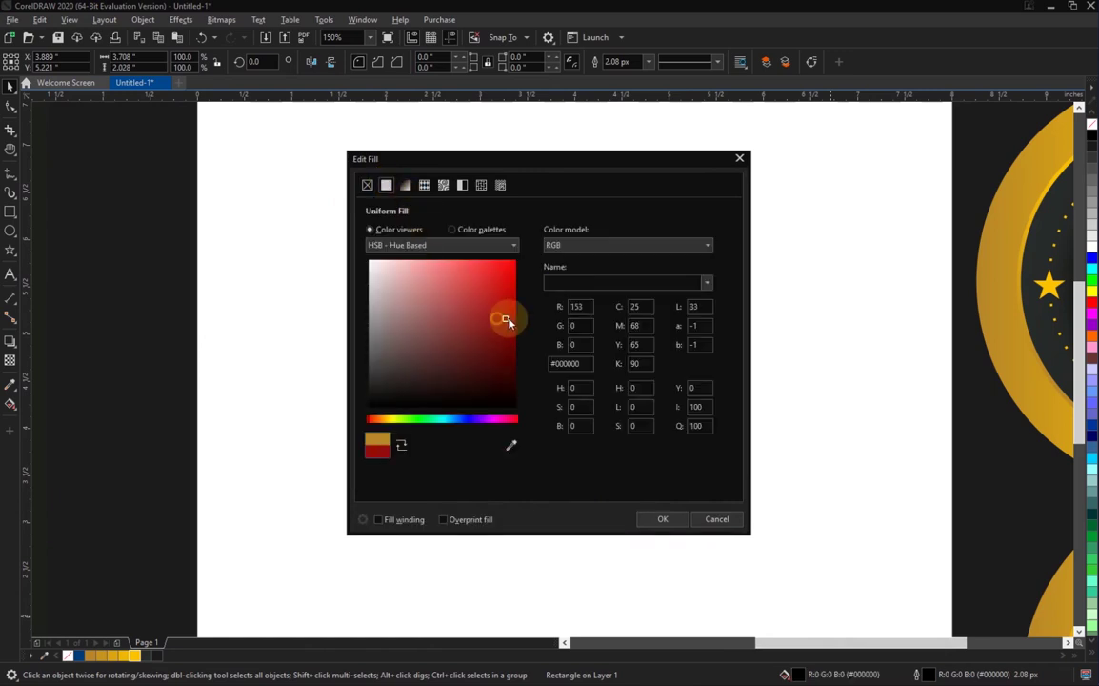
click(640, 519)
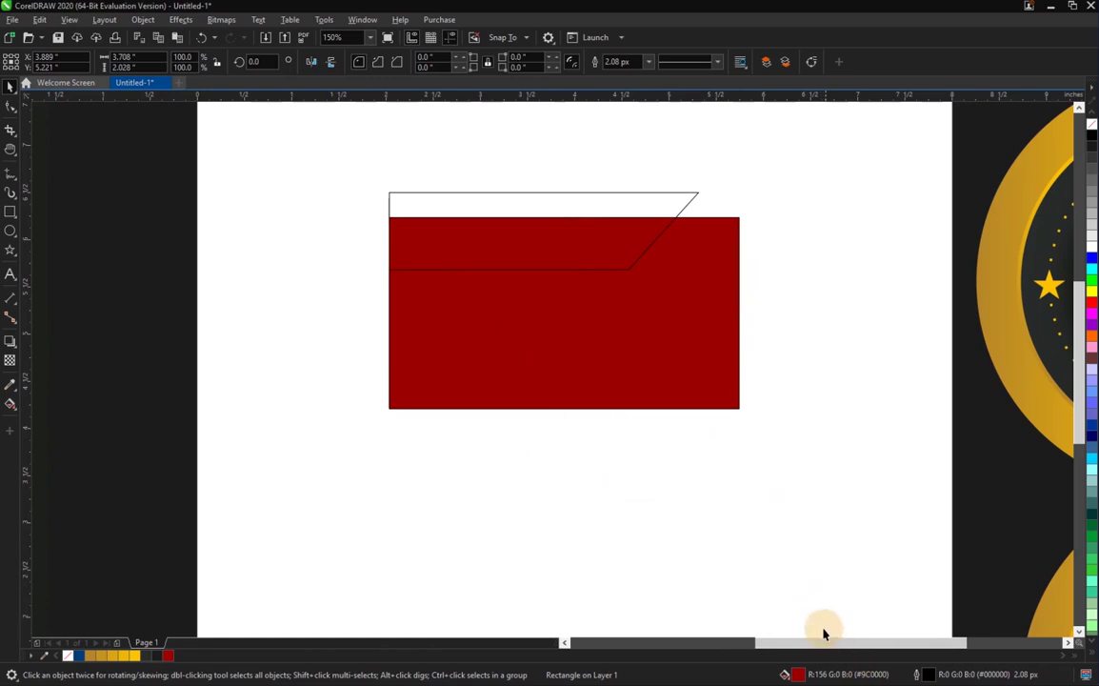
Change the large rectangle's fill to a linear fountain fill running from dark red to brighter red #D90000 at its right end.
double_click(796, 673)
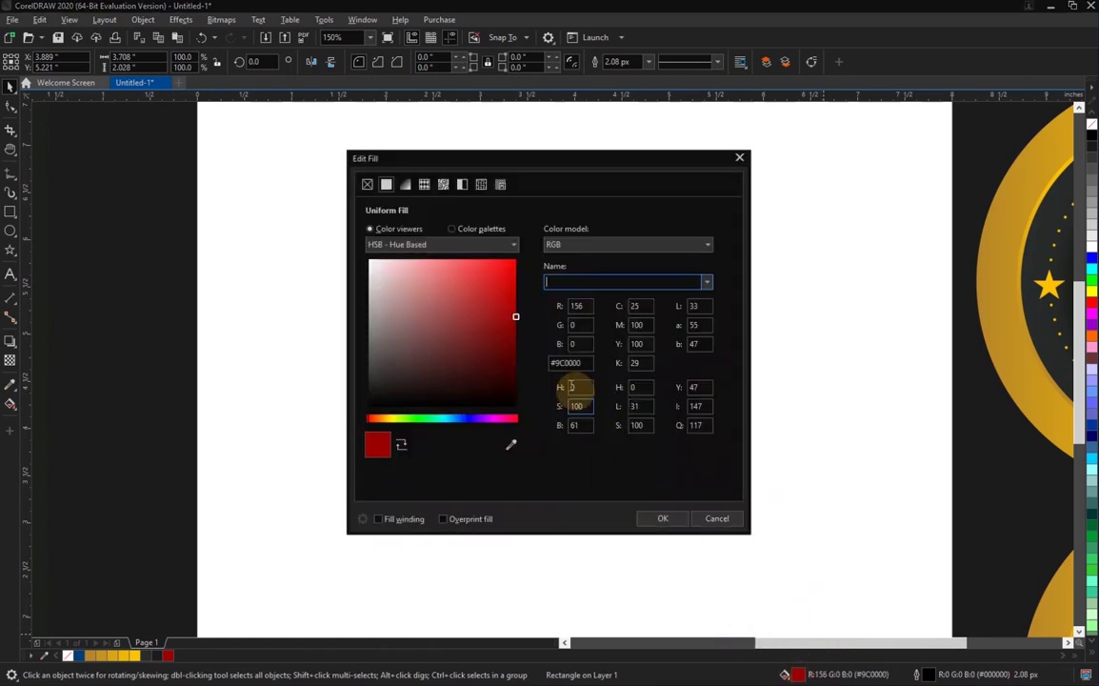
click(405, 183)
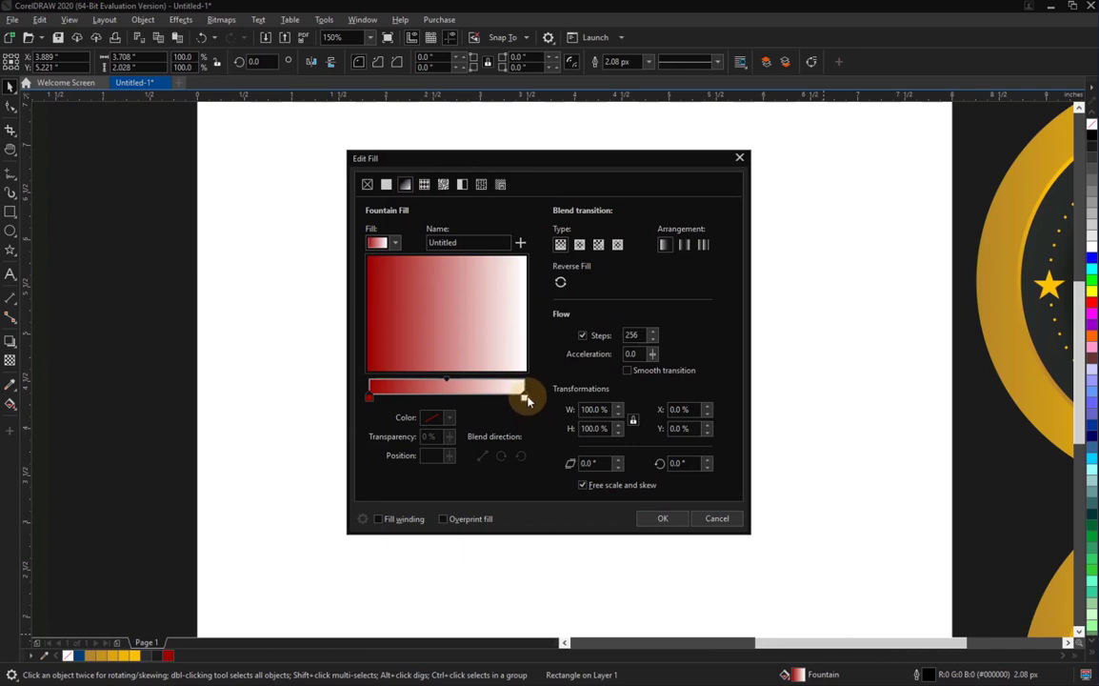
click(432, 419)
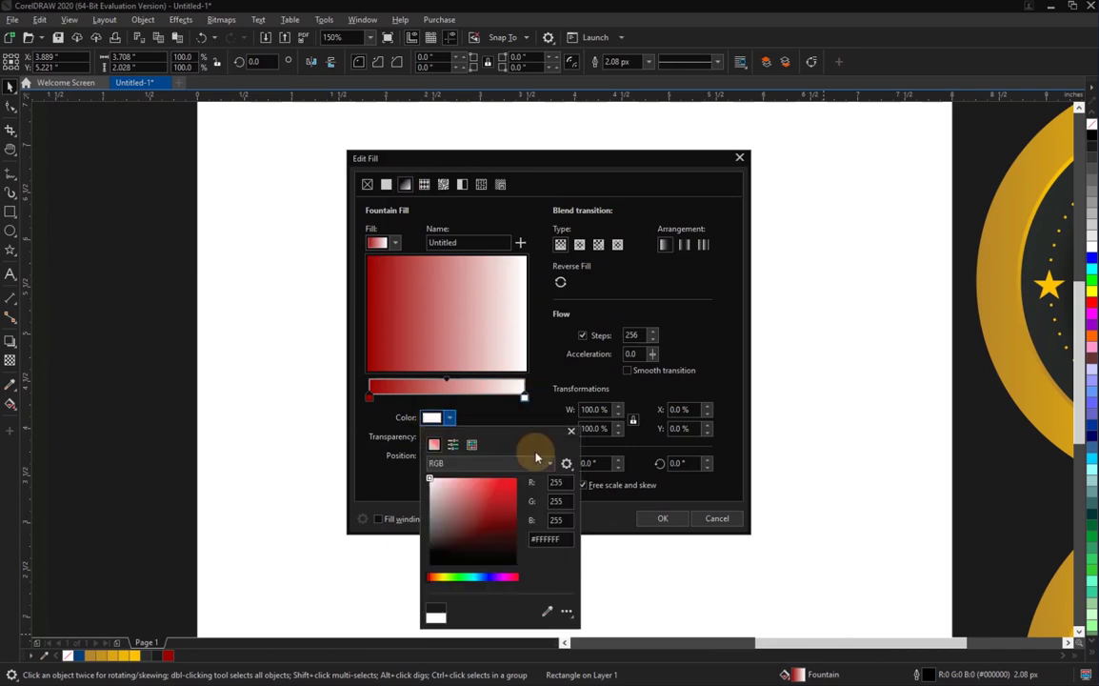
click(517, 491)
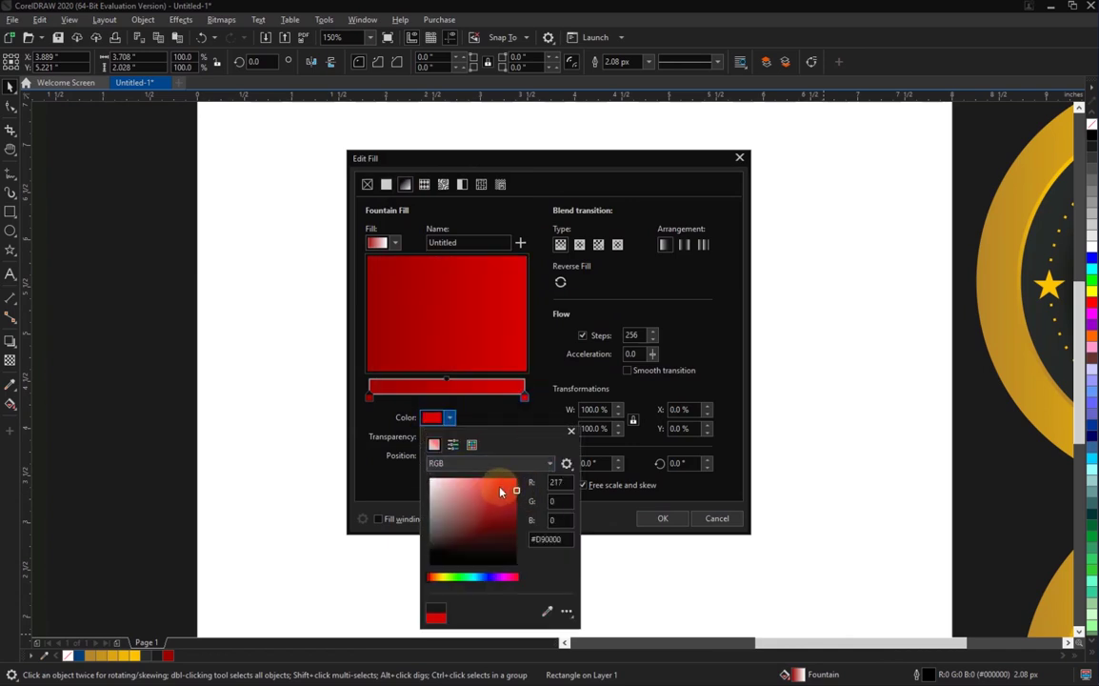
click(657, 519)
click(655, 518)
click(651, 520)
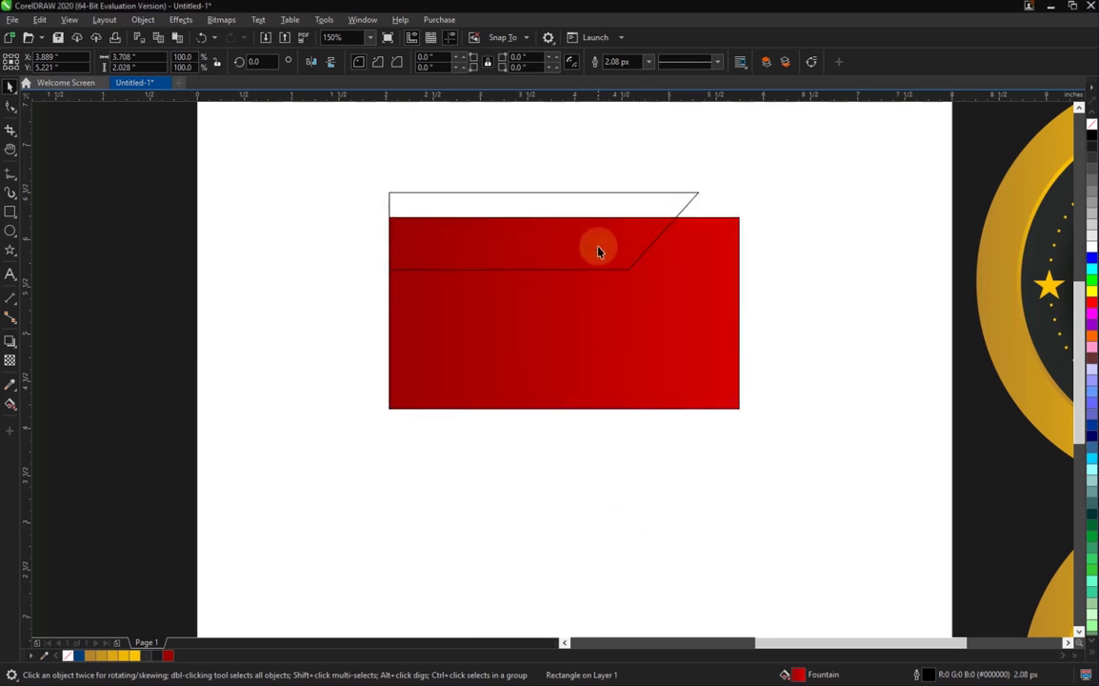
Move the rectangle and slanted shape together off the page to its lower left, and shift the badge reference image up and away from them.
click(560, 217)
click(590, 191)
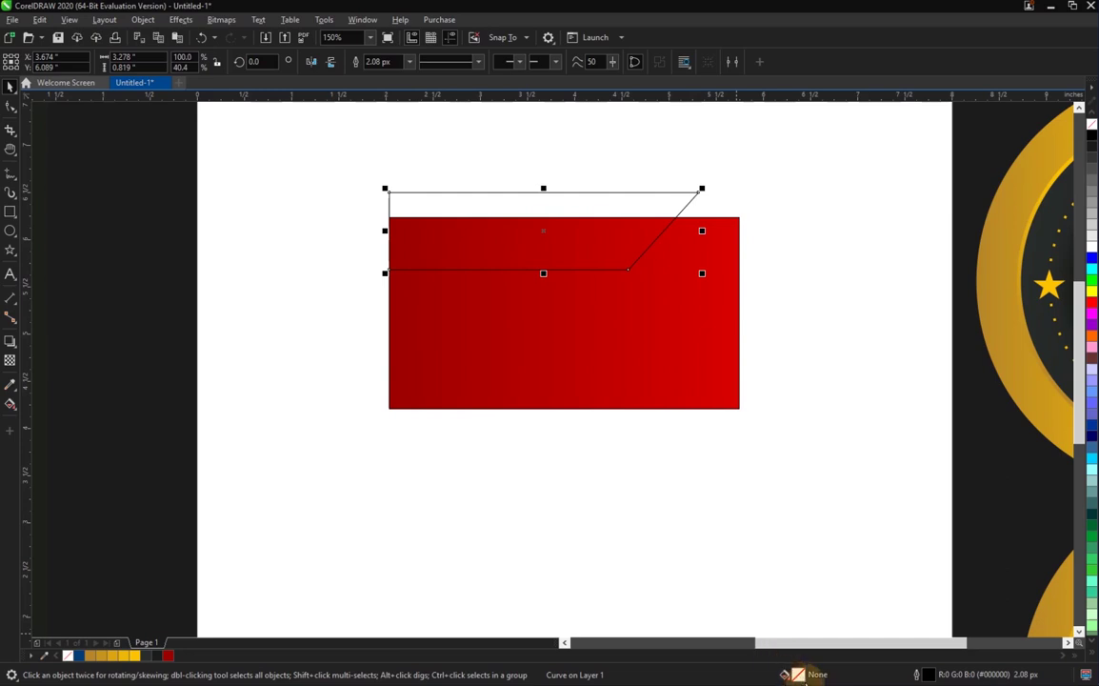
scroll(623, 245, down, 1)
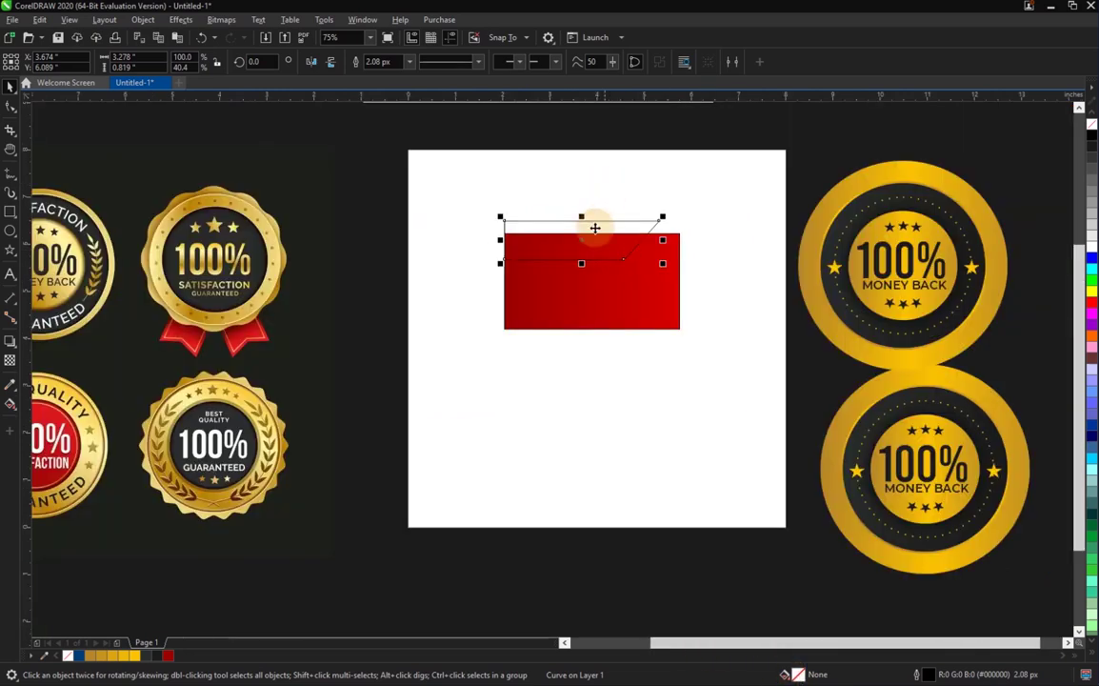
shift+click(640, 289)
drag(640, 289, 350, 487)
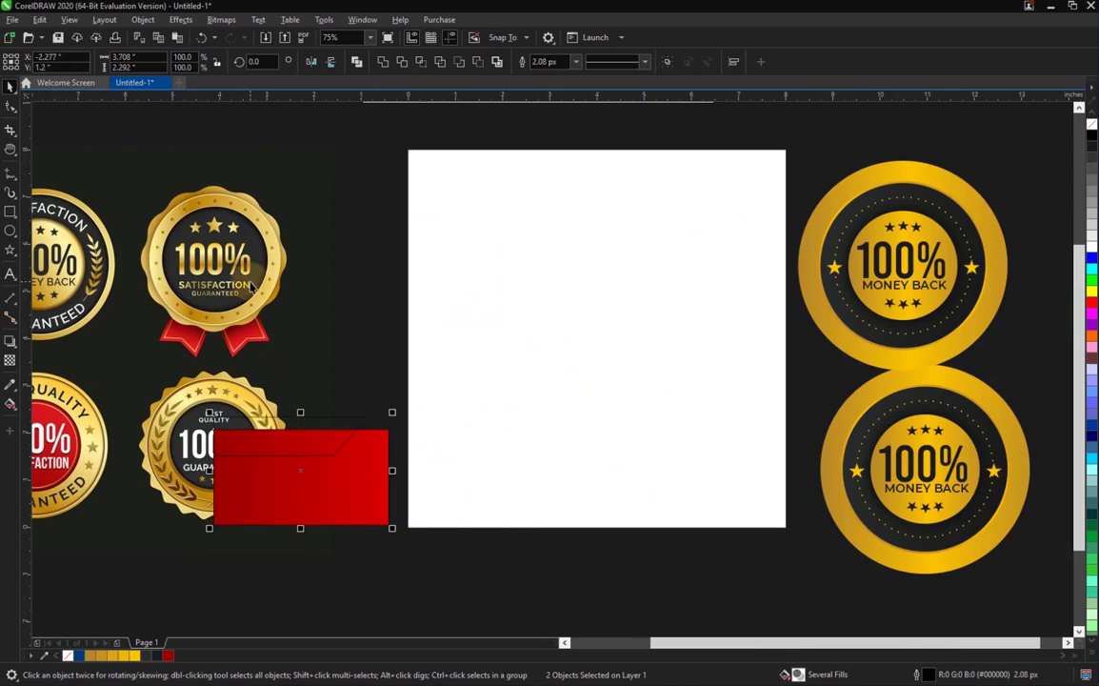
drag(270, 302, 194, 154)
drag(216, 280, 180, 162)
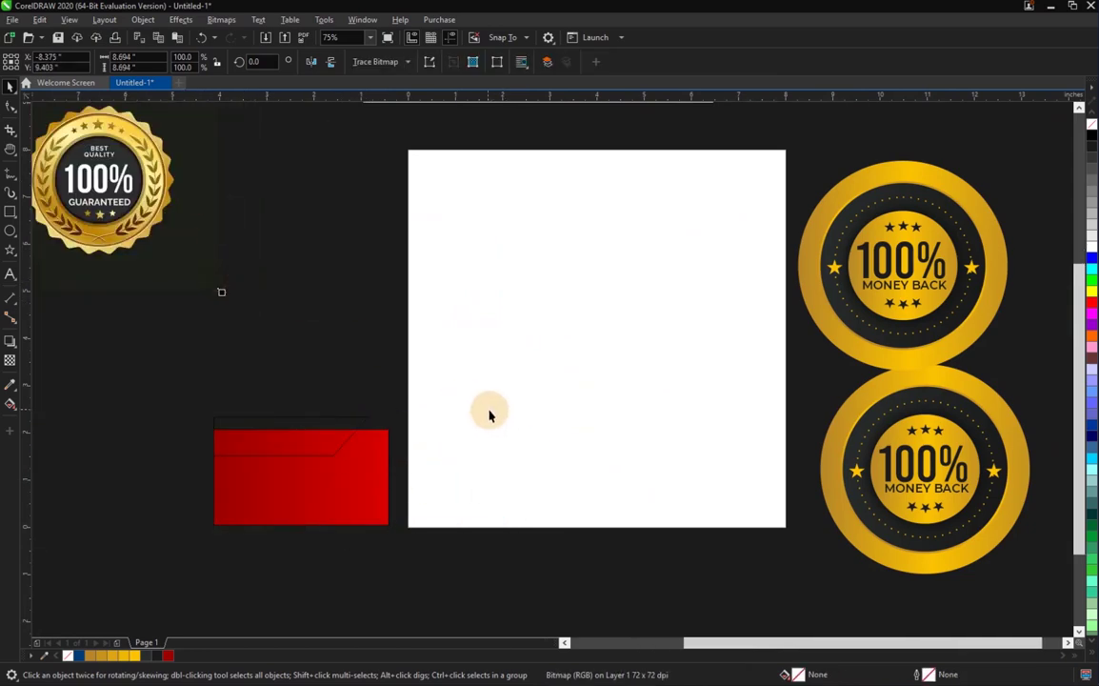
Fill the slanted shape above the red rectangle with white.
key(h)
drag(460, 400, 711, 380)
scroll(576, 430, up, 2)
drag(588, 429, 637, 272)
key(space)
click(501, 152)
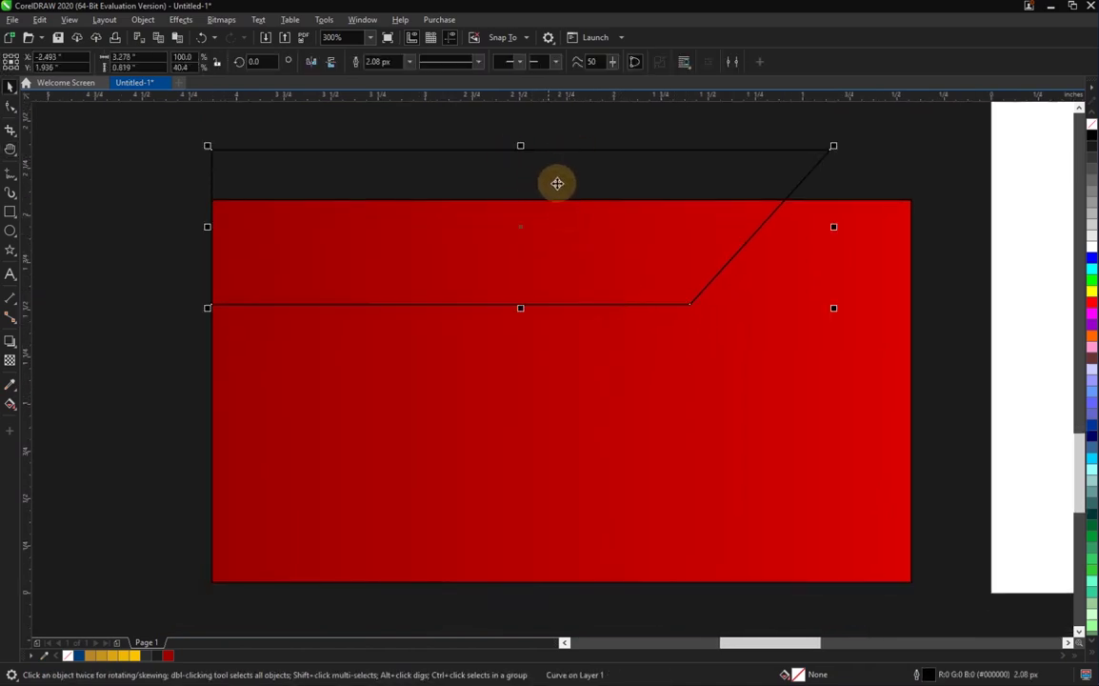
click(1092, 251)
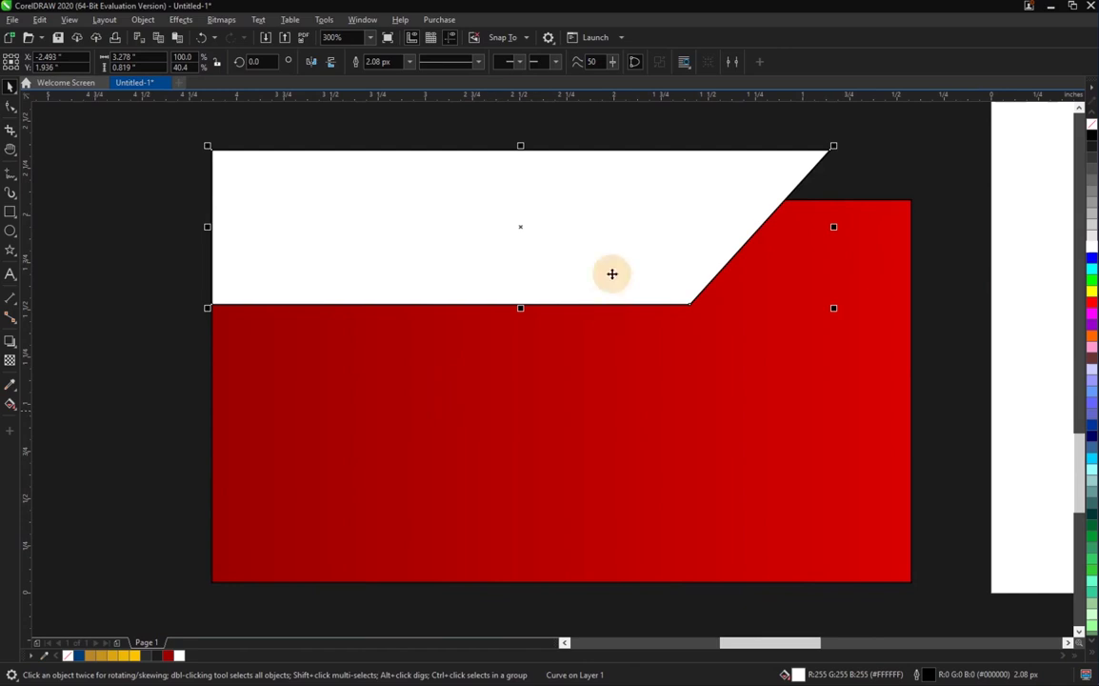
Remove the outlines from both the white slanted shape and the red rectangle.
shift+click(588, 419)
click(576, 62)
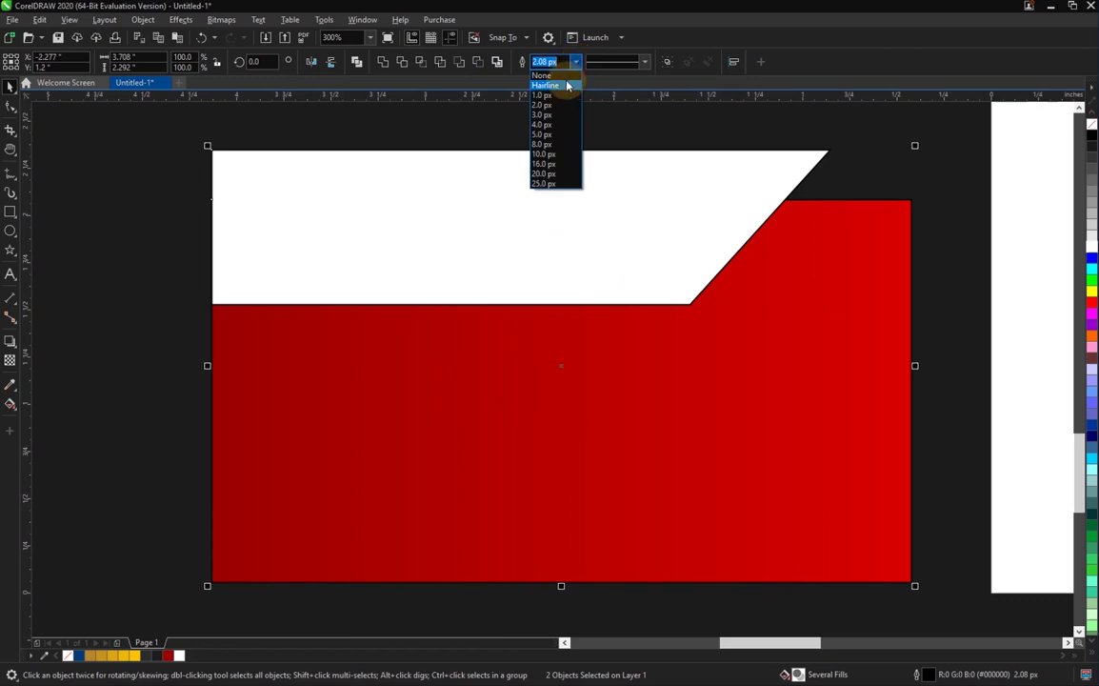
click(567, 86)
click(576, 62)
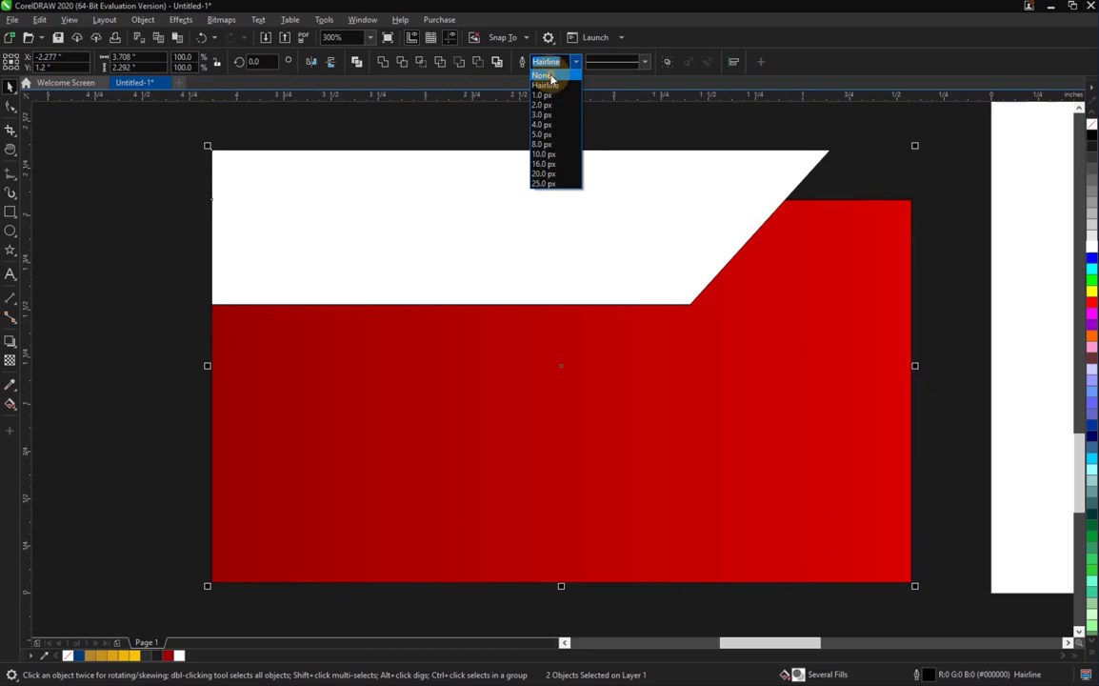
click(551, 79)
click(168, 225)
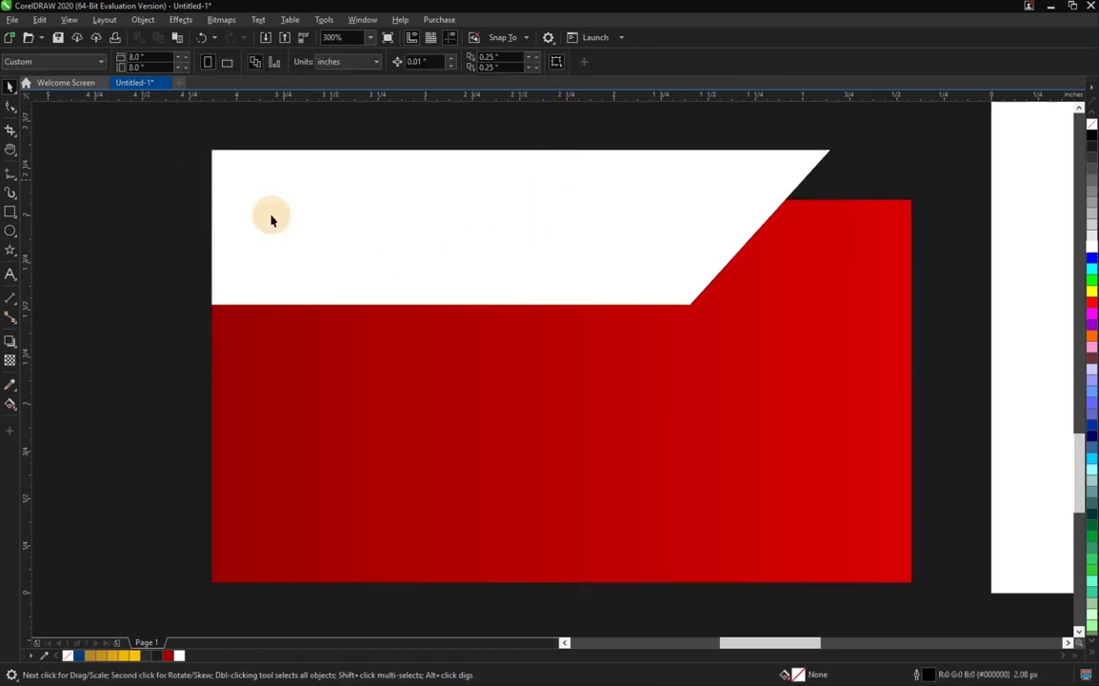
Add a drop shadow to the white shape, offset about 0.146 inches to the right, with feathering set to 23.
click(517, 226)
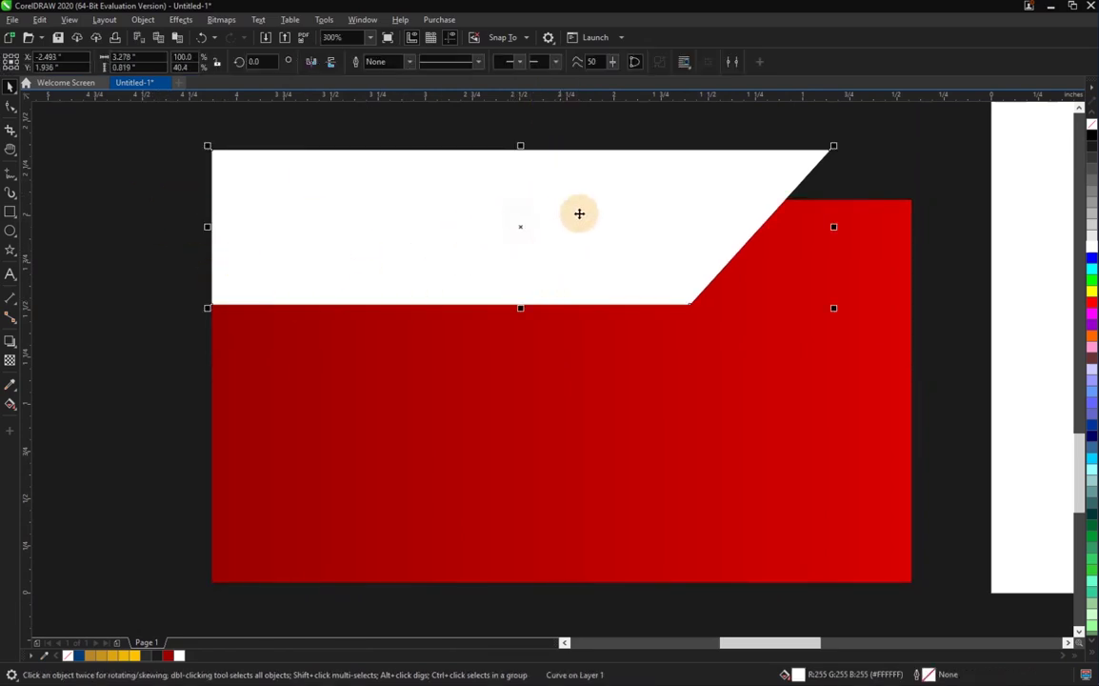
click(10, 348)
click(38, 345)
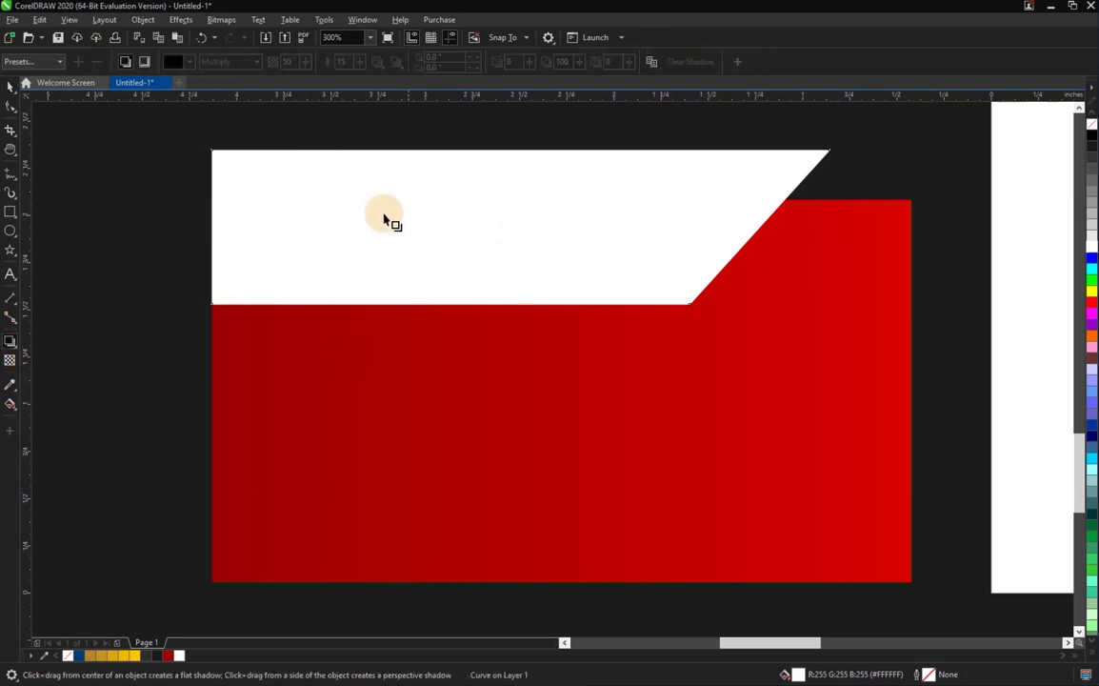
drag(520, 227, 857, 235)
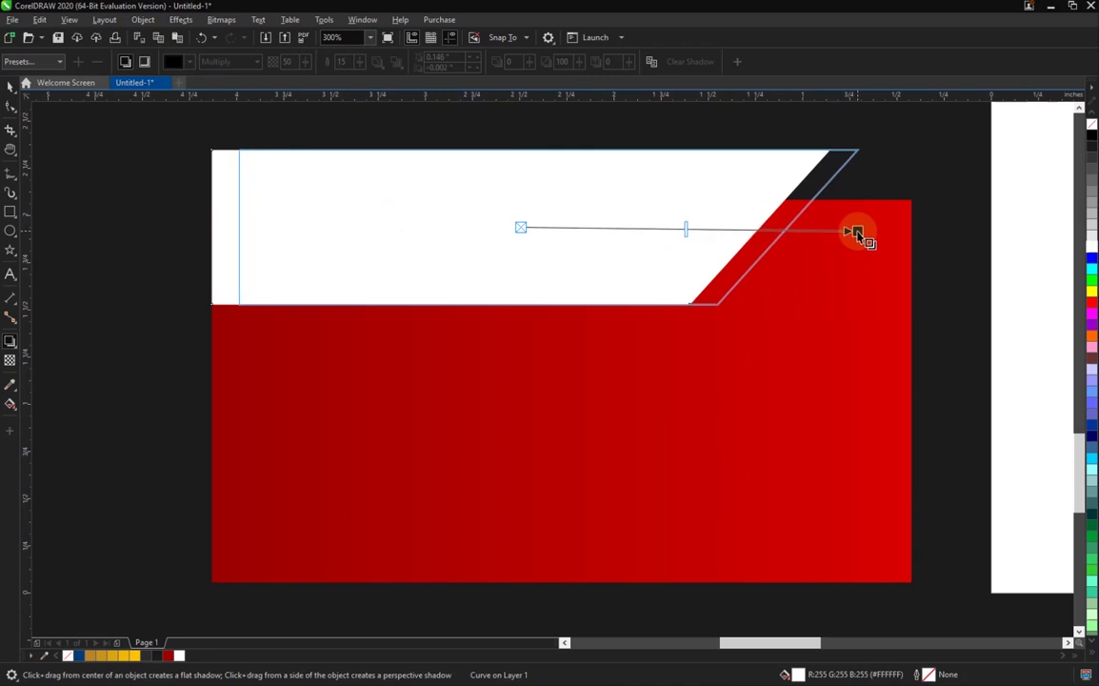
drag(857, 233, 857, 233)
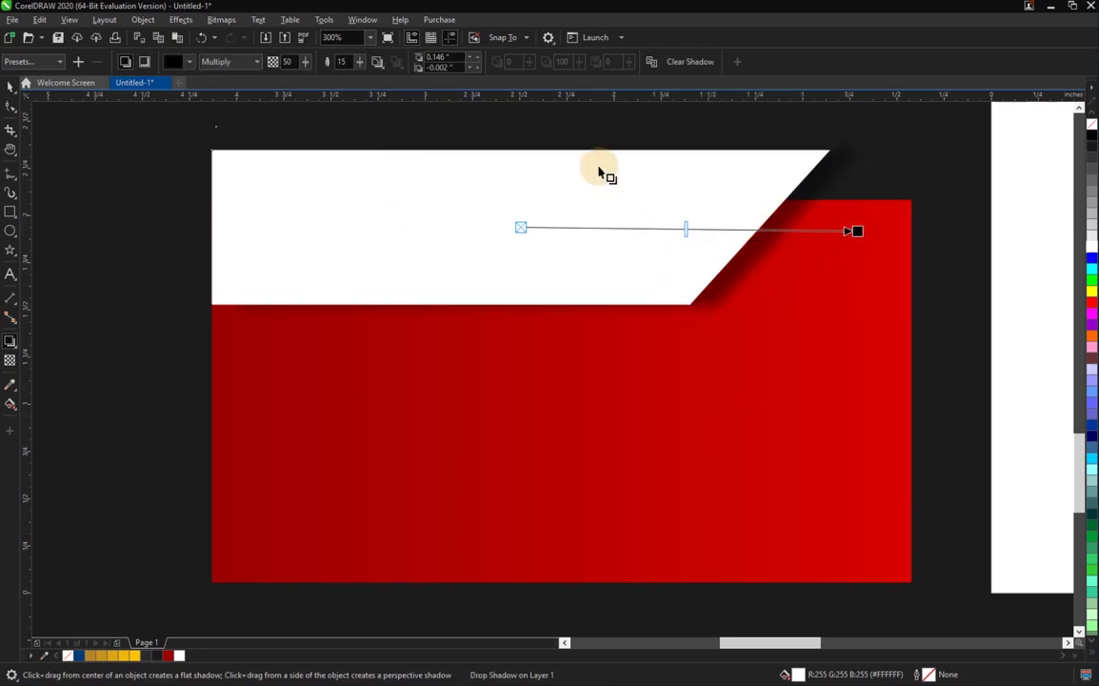
click(360, 63)
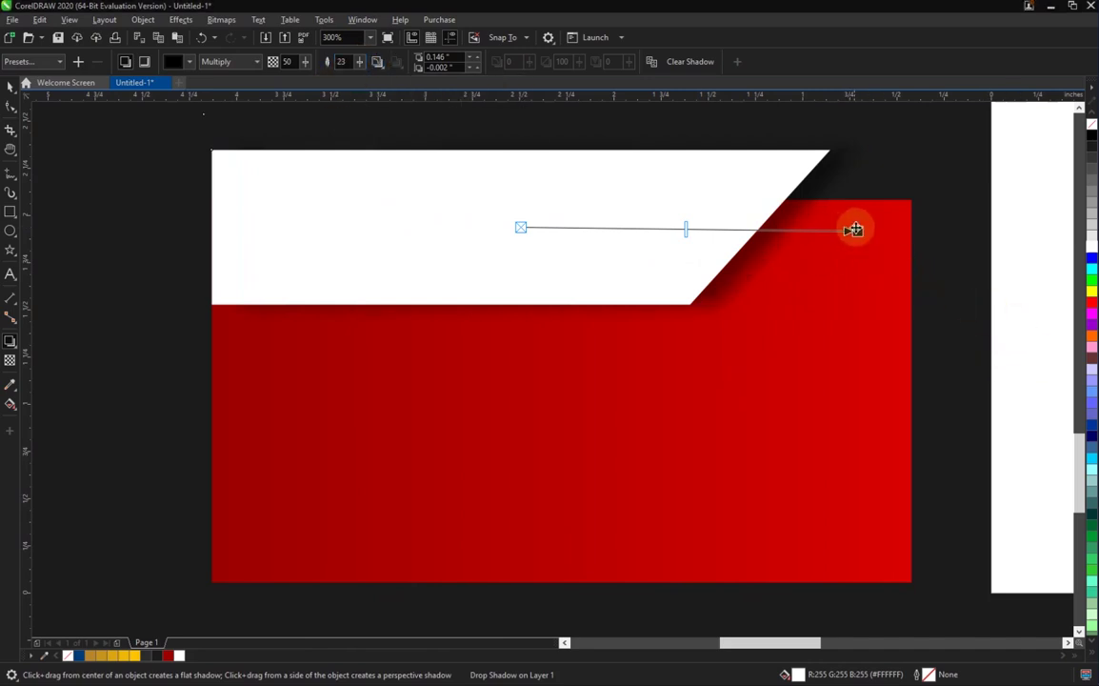
Redirect the white shape's shadow straight down by about 0.285 inches and reduce its opacity to 19.
drag(860, 247, 524, 356)
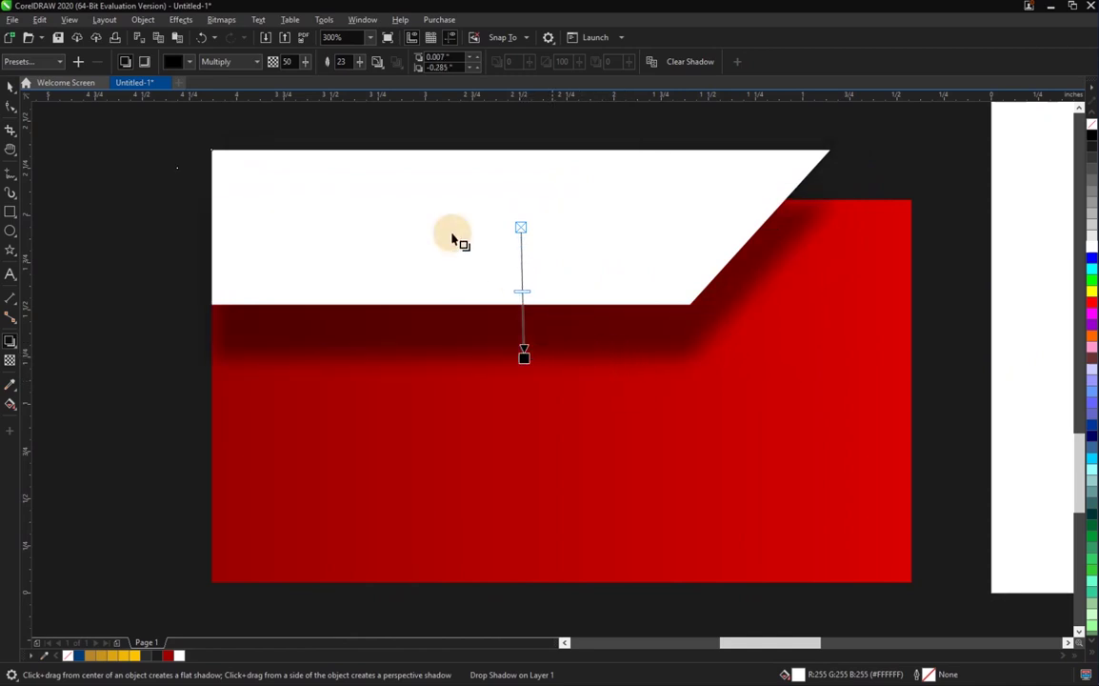
drag(307, 63, 288, 73)
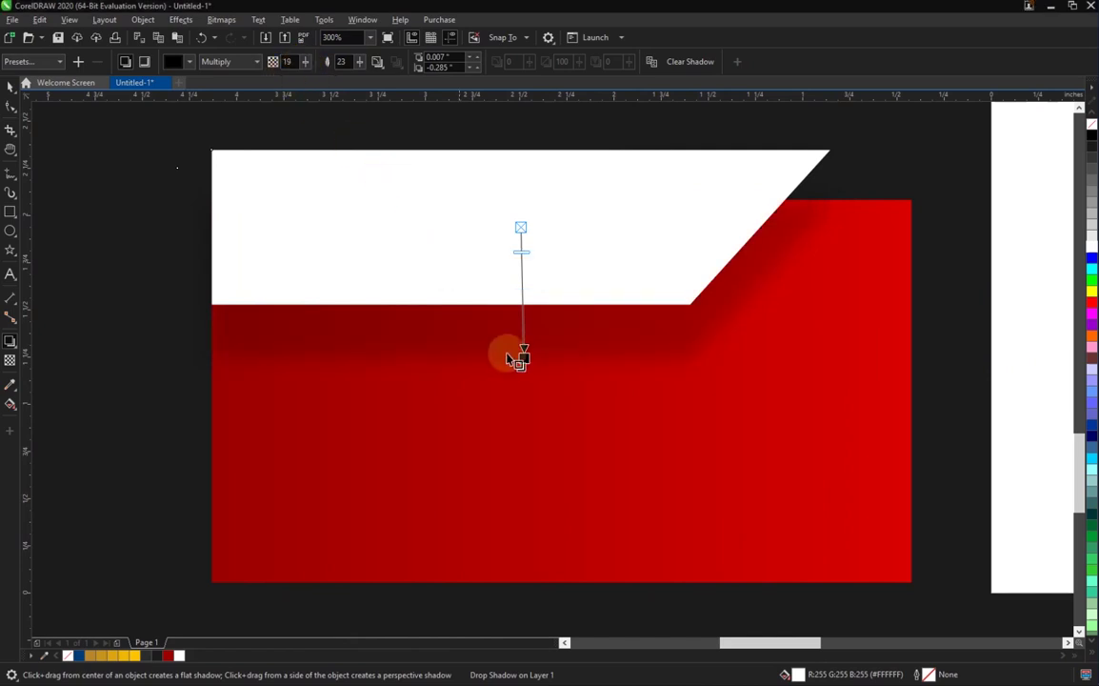
click(10, 85)
click(85, 369)
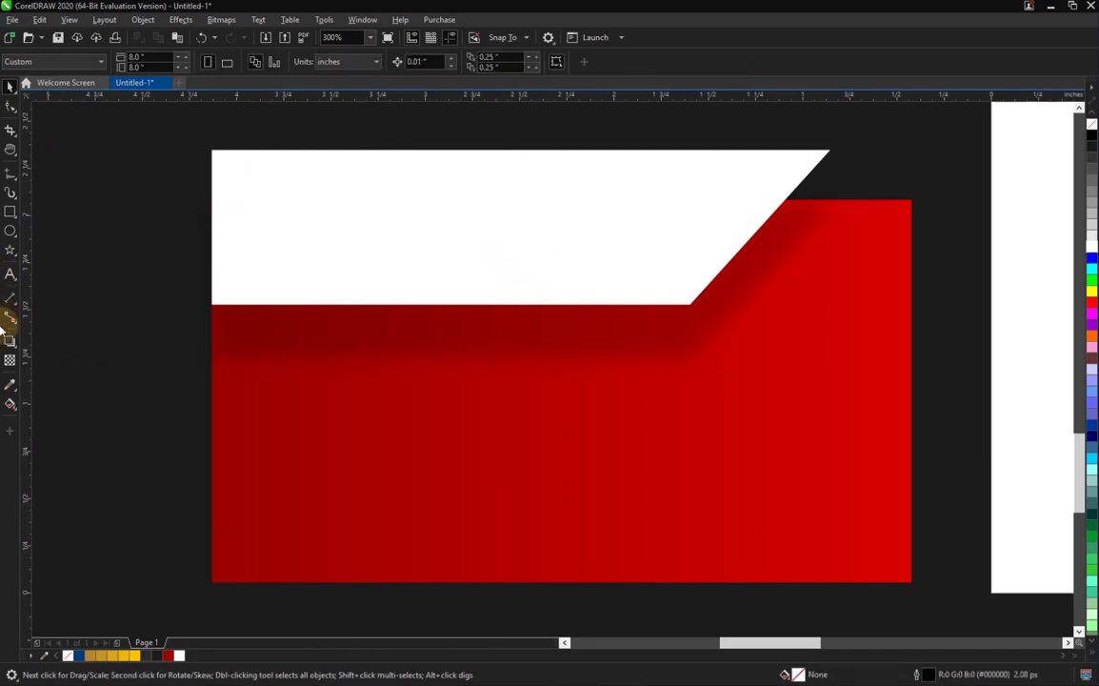
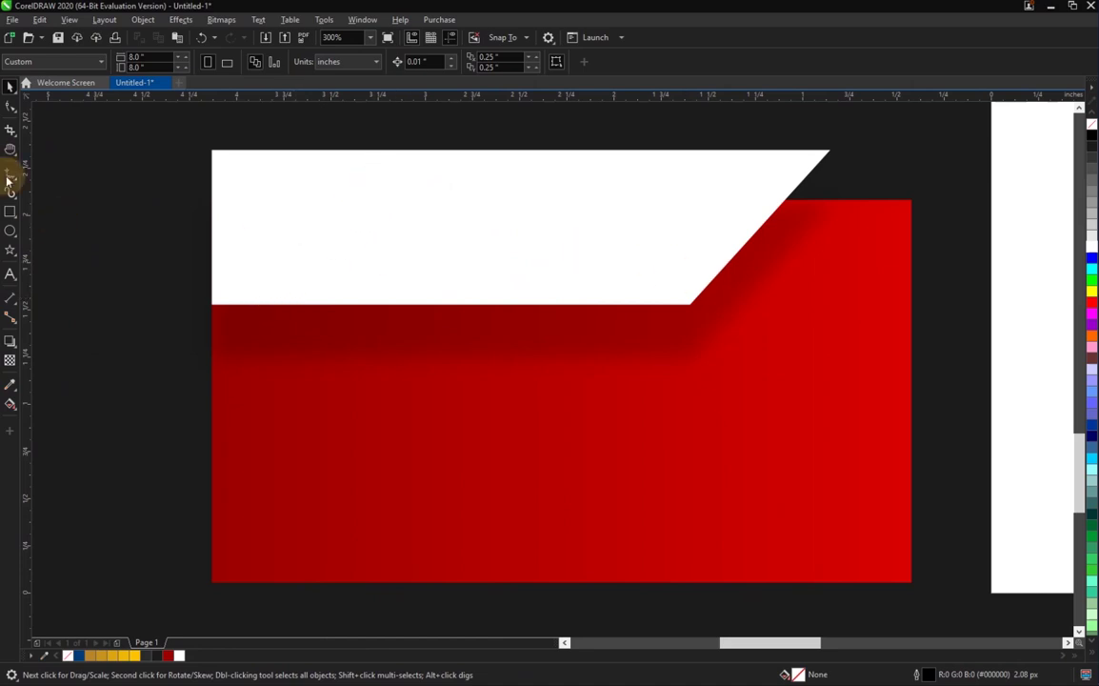
Add the artistic text "PRE ORDER" beside the white shape.
click(9, 273)
click(99, 243)
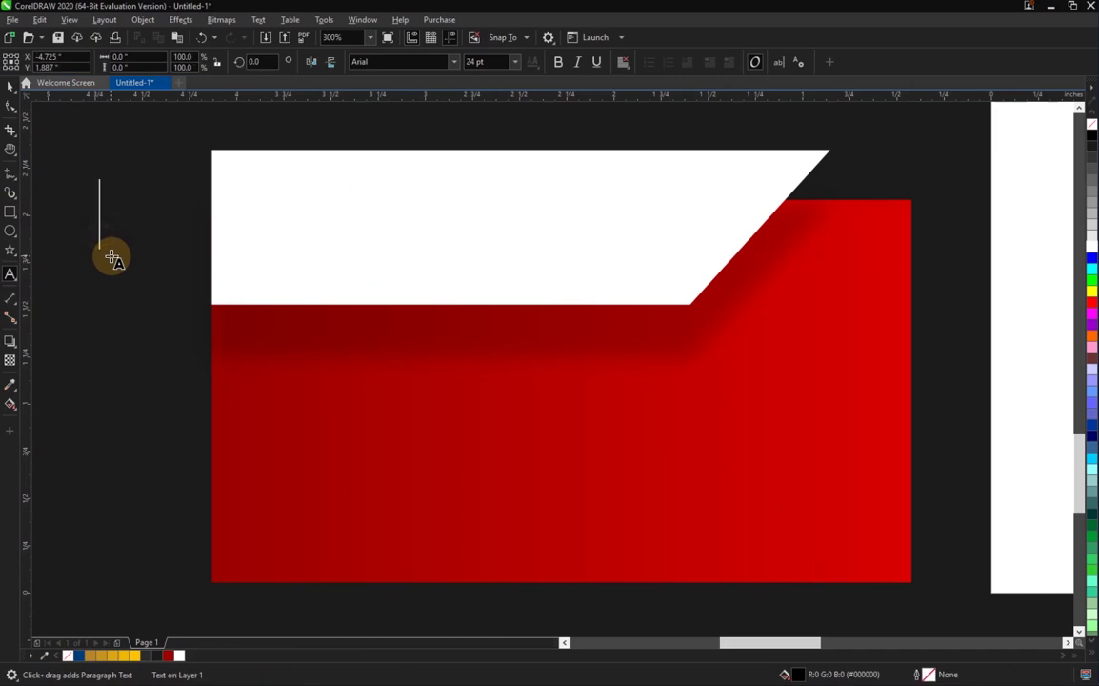
text(PRE)
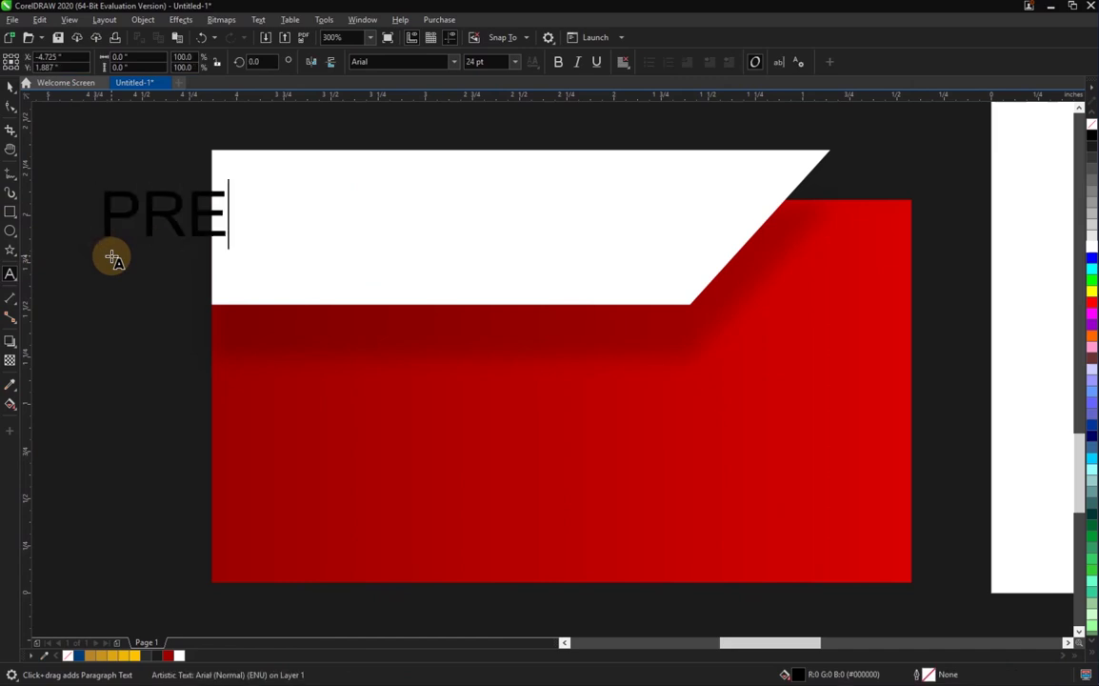
text( ORDER)
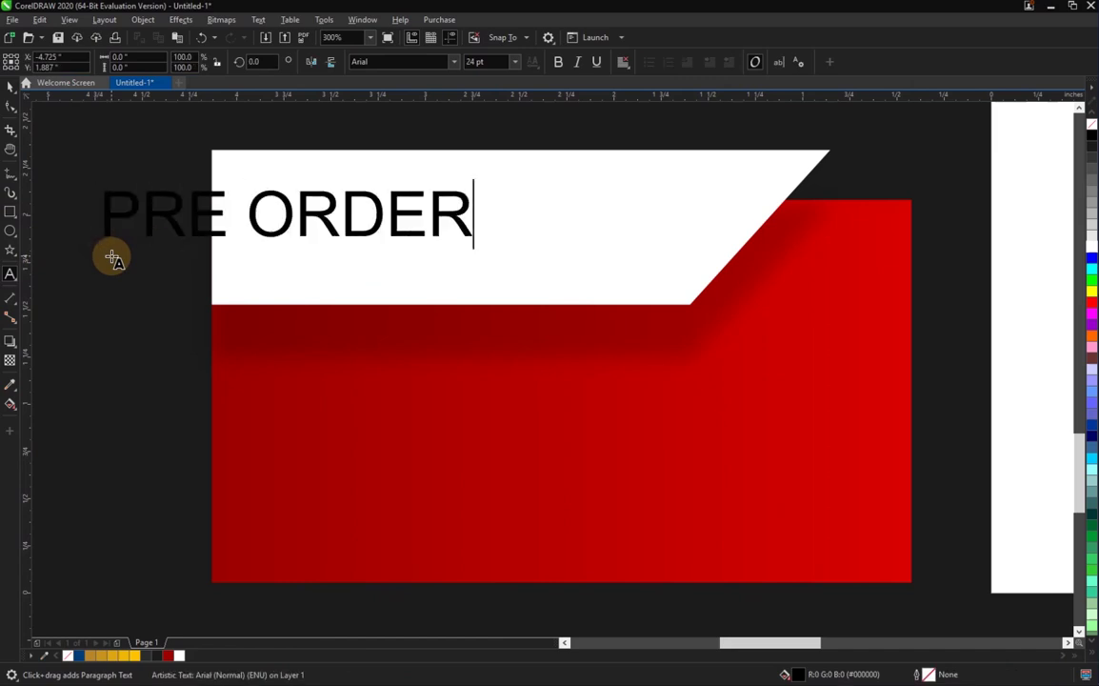
Set the PRE ORDER text in bold Montserrat and move it onto the middle of the white slanted shape.
key(ctrl+a)
click(431, 62)
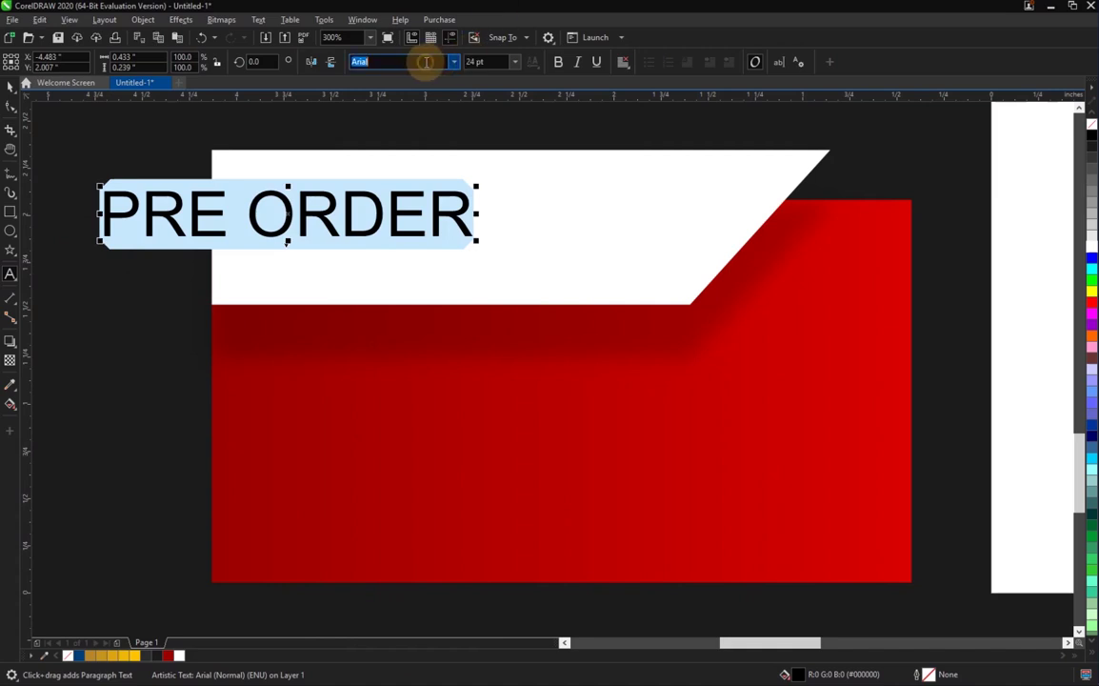
text(Montserrat)
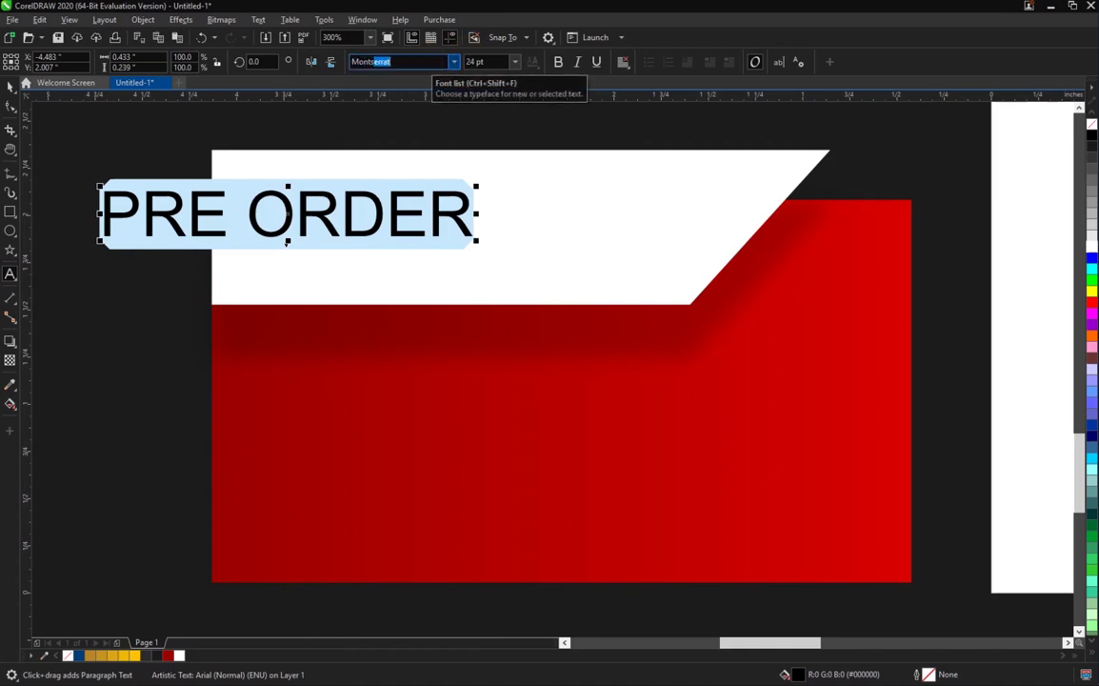
key(Return)
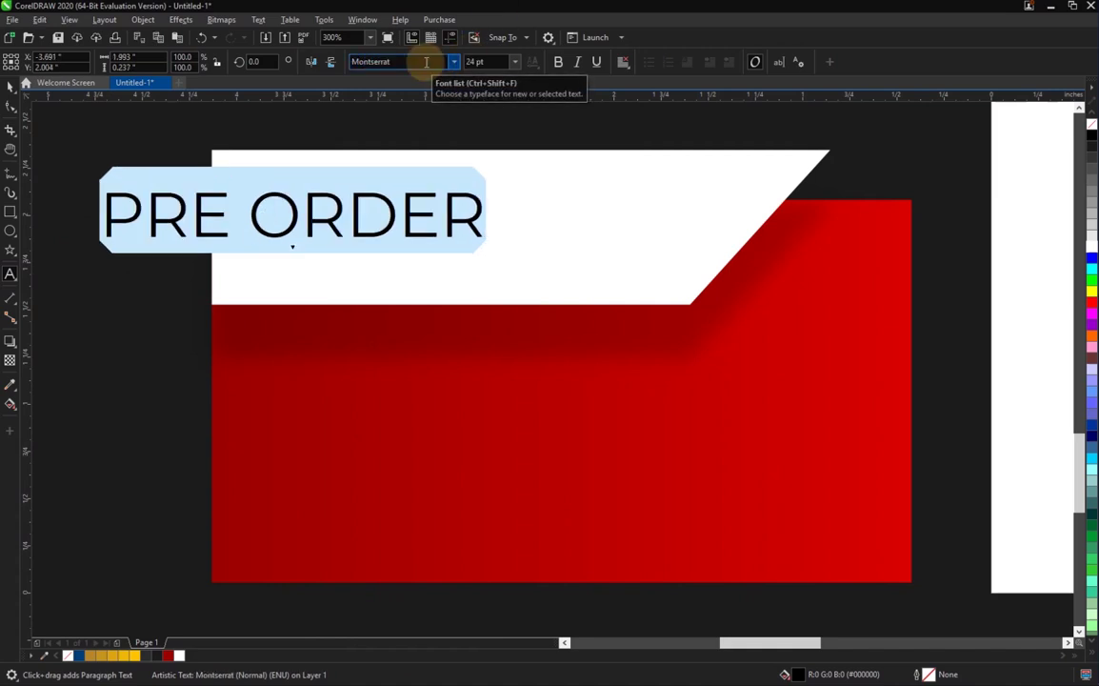
click(560, 63)
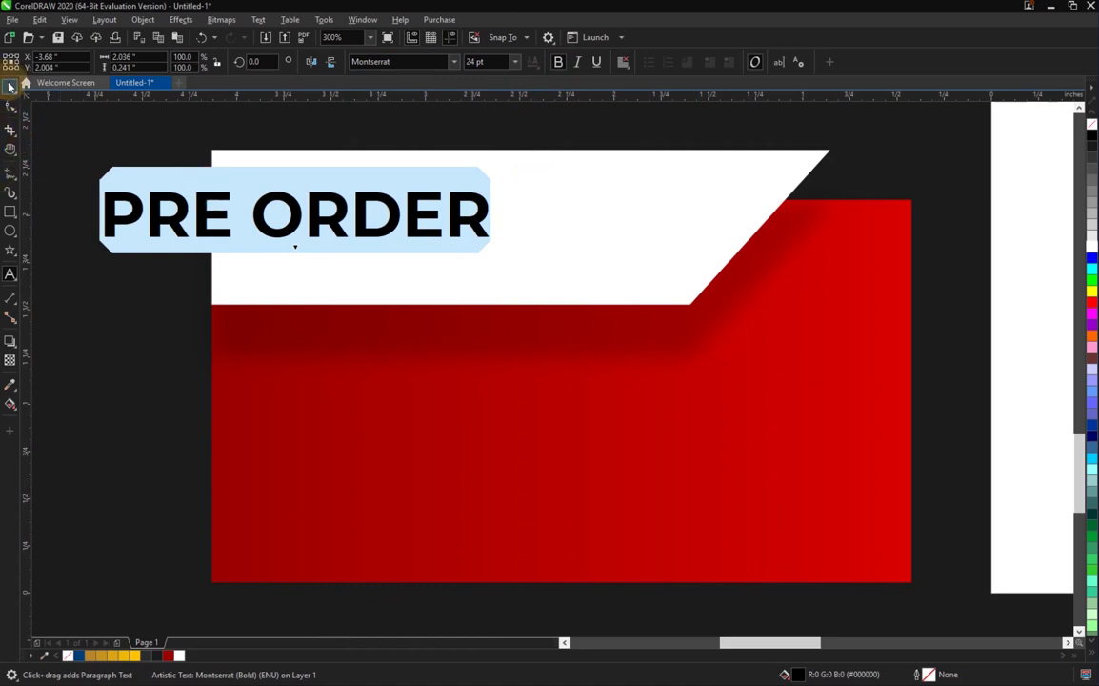
click(10, 87)
drag(197, 210, 385, 232)
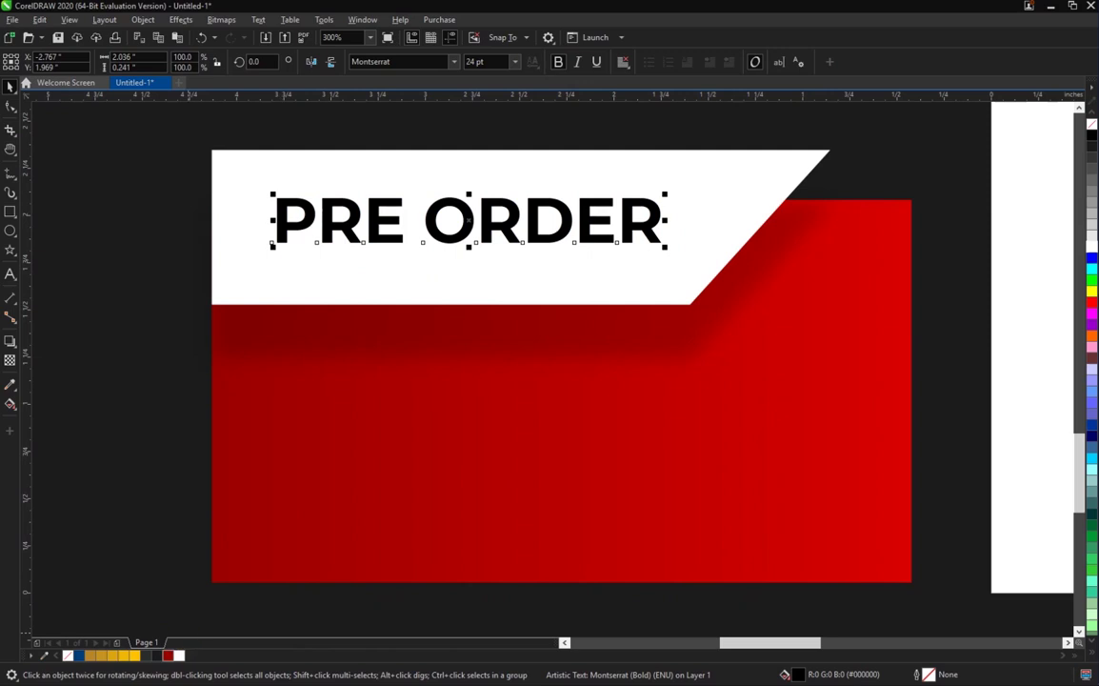
Try dark grey and dark red fills on the PRE ORDER text and return it to black.
click(164, 655)
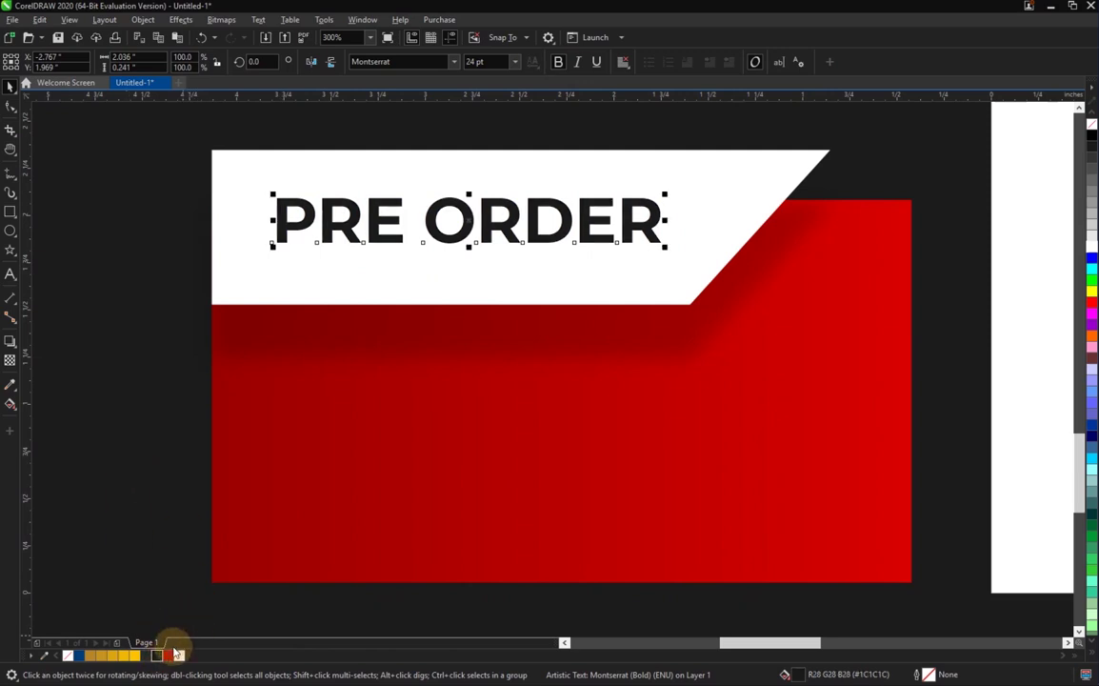
click(171, 655)
click(128, 568)
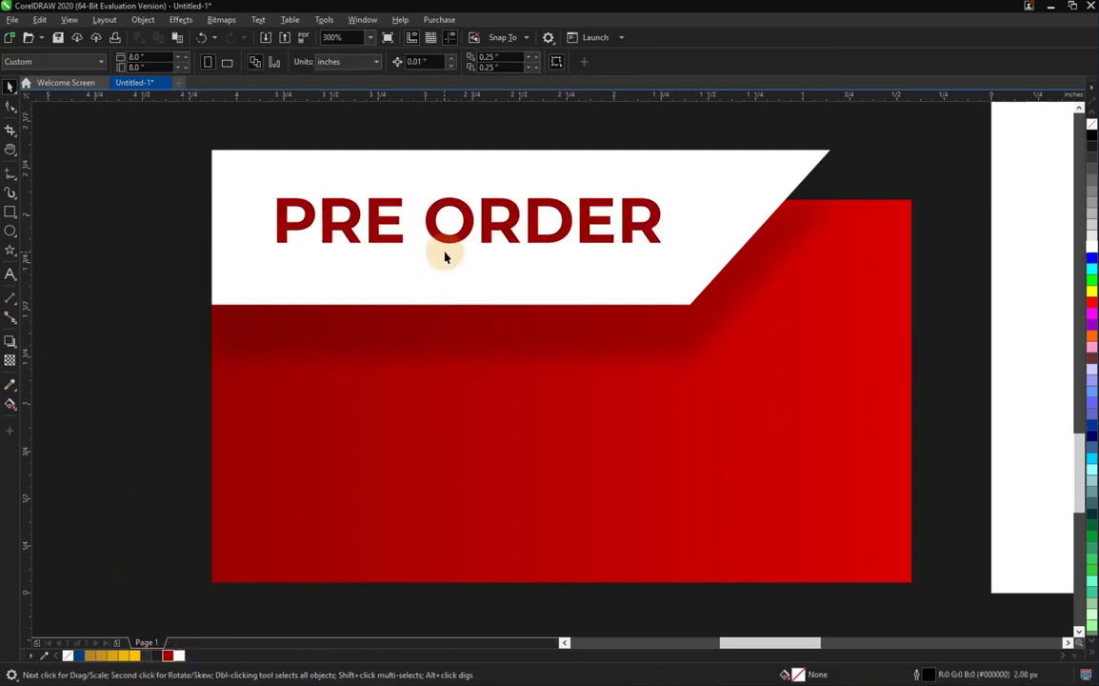
click(440, 248)
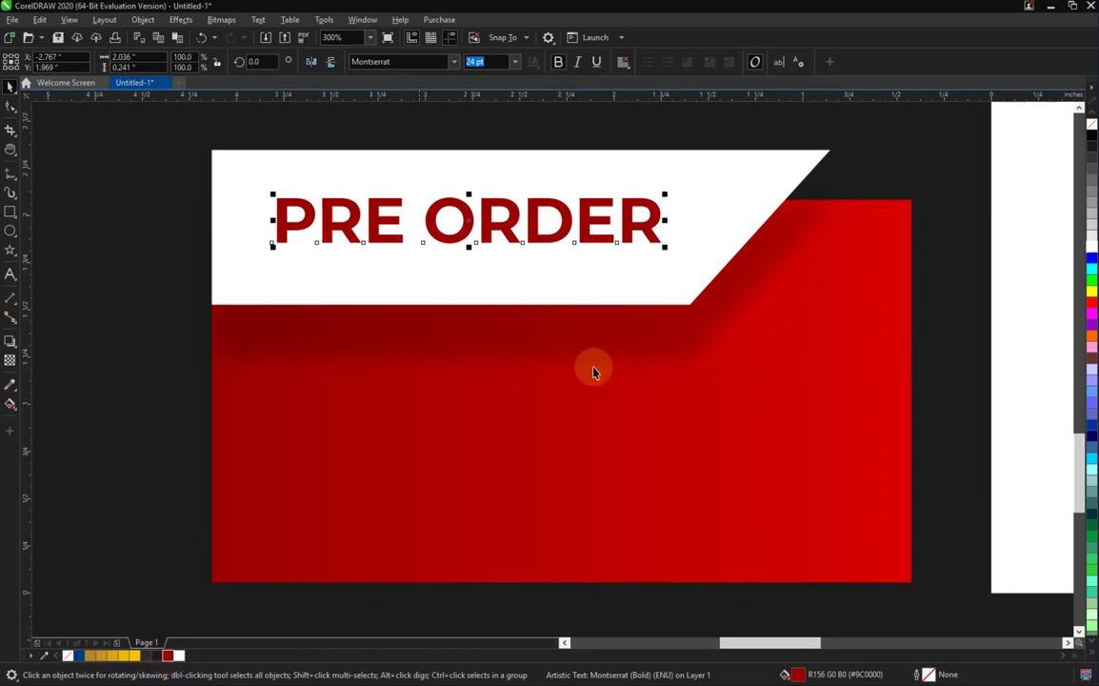
click(1091, 134)
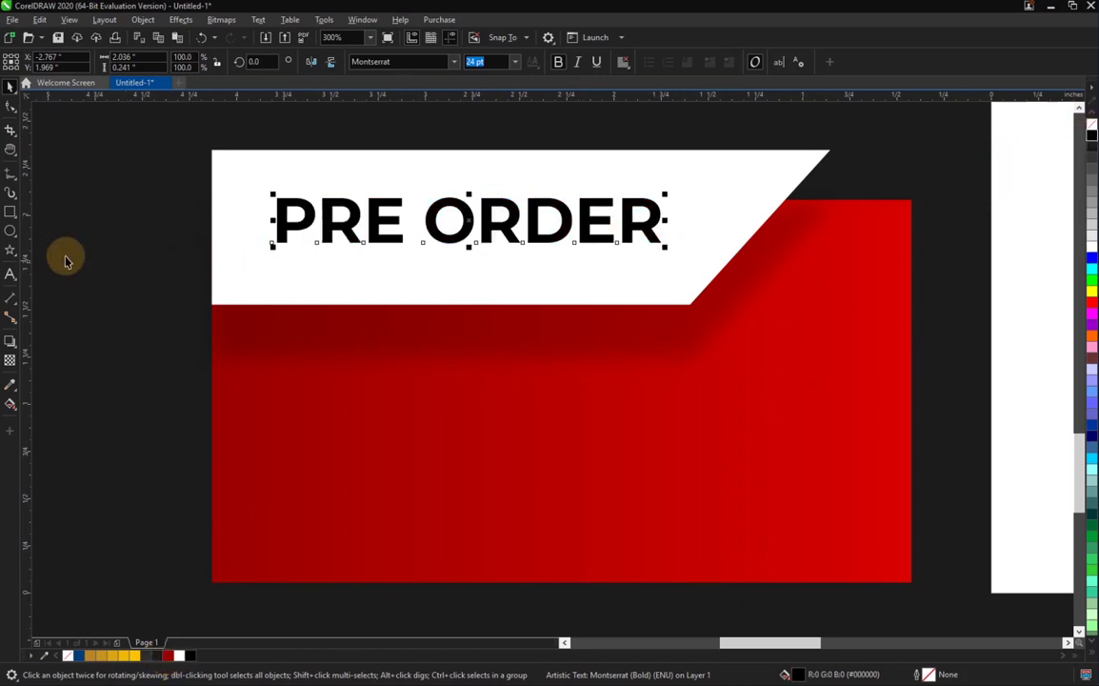
click(68, 257)
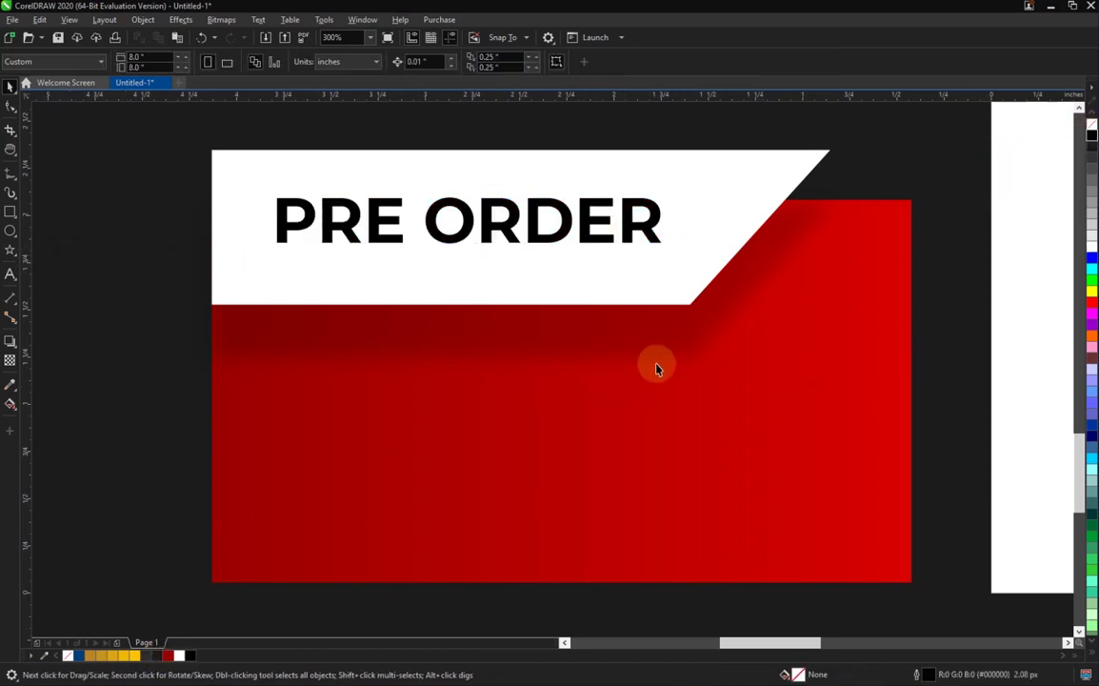
Duplicate the PRE ORDER text onto the lower part of the red shape and change the copy's wording to NOW.
click(532, 206)
drag(532, 206, 502, 495)
double_click(501, 494)
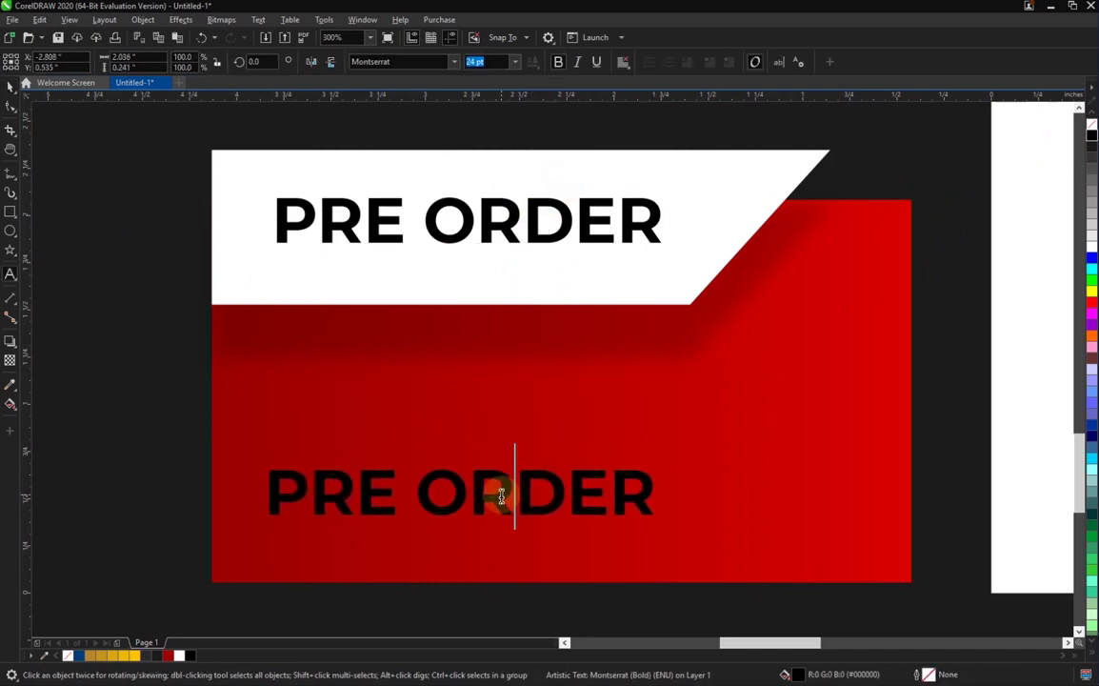
key(ctrl+a)
text(NOW)
key(ctrl+a)
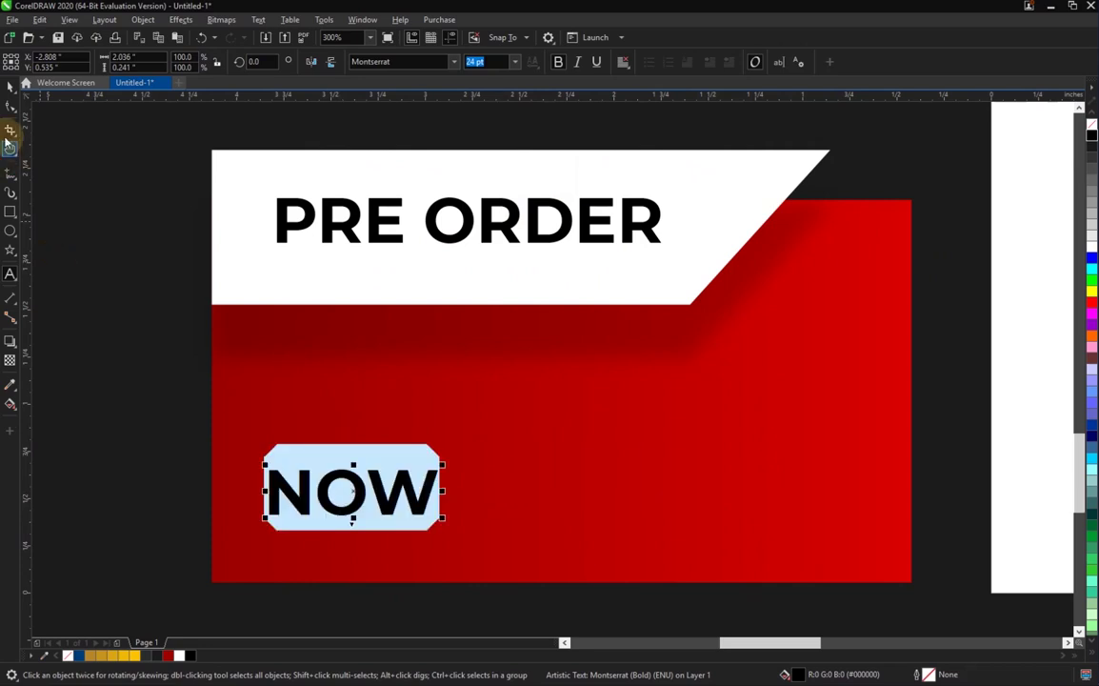
Enlarge the NOW text to about 2.58 inches wide, align it under PRE ORDER on the red shape and fill it white.
click(9, 86)
drag(442, 459, 696, 372)
drag(608, 476, 613, 444)
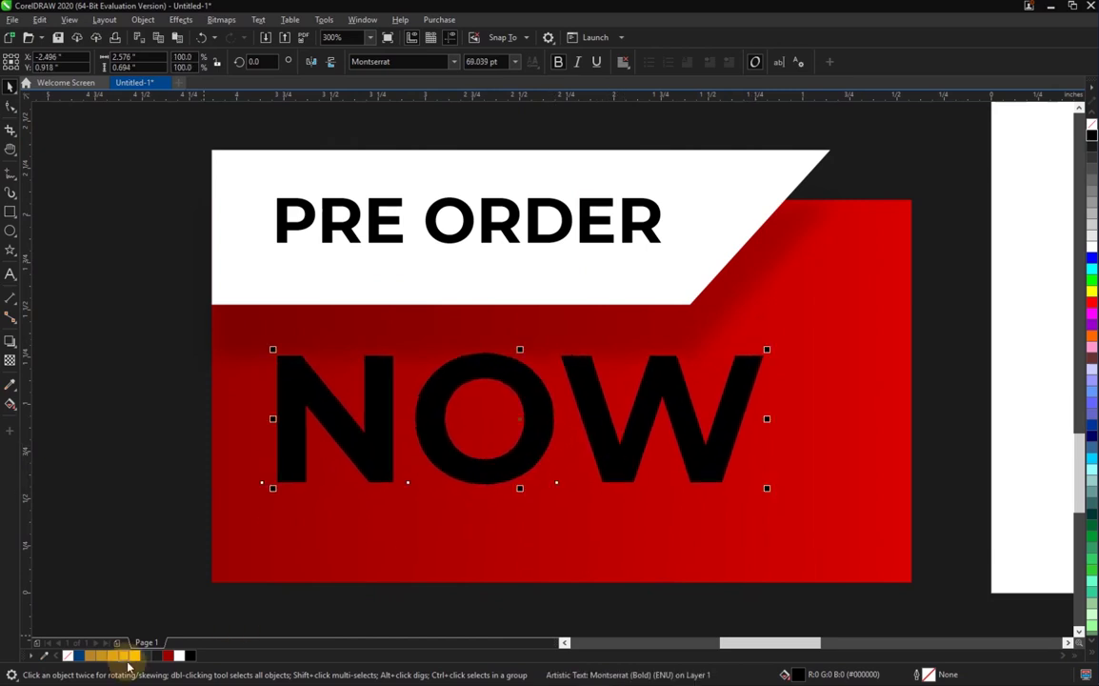
click(179, 657)
click(159, 520)
scroll(607, 359, down, 2)
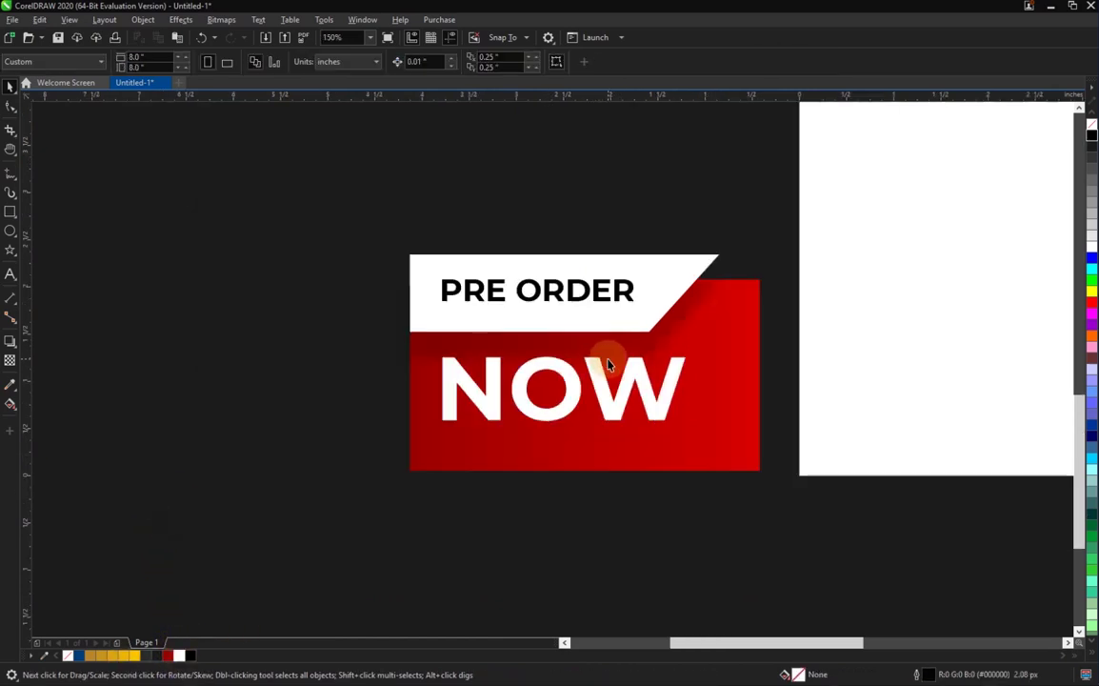
Convert the red rectangle to curves and move its lower-right node inward so the right edge slants.
click(732, 311)
click(715, 440)
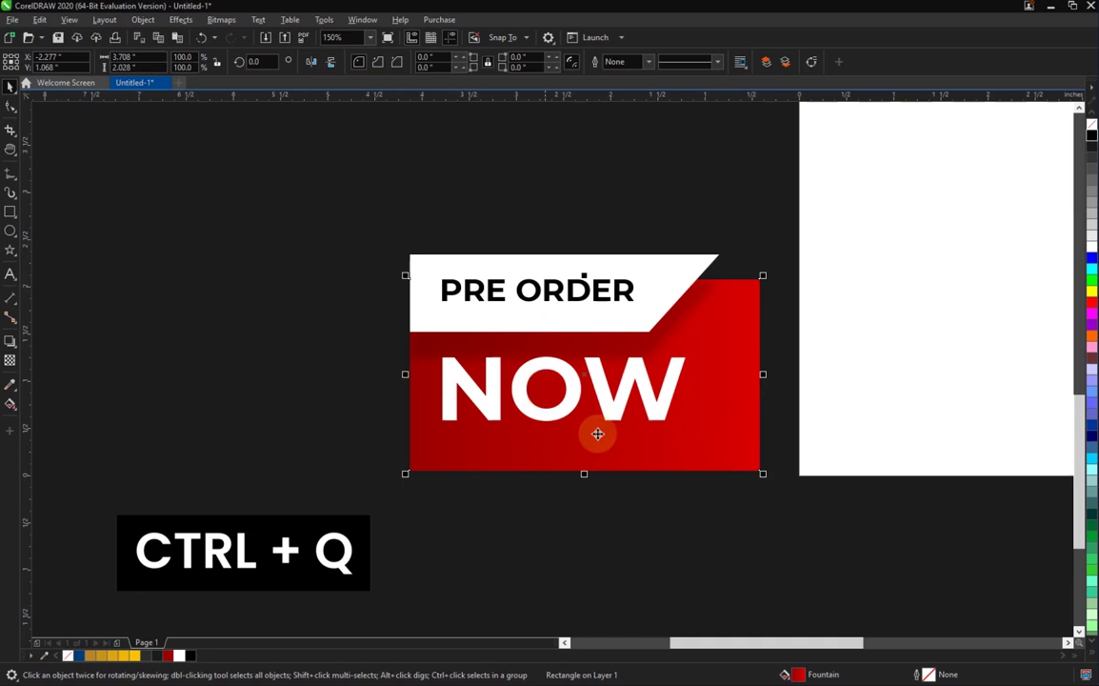
key(ctrl+q)
click(10, 106)
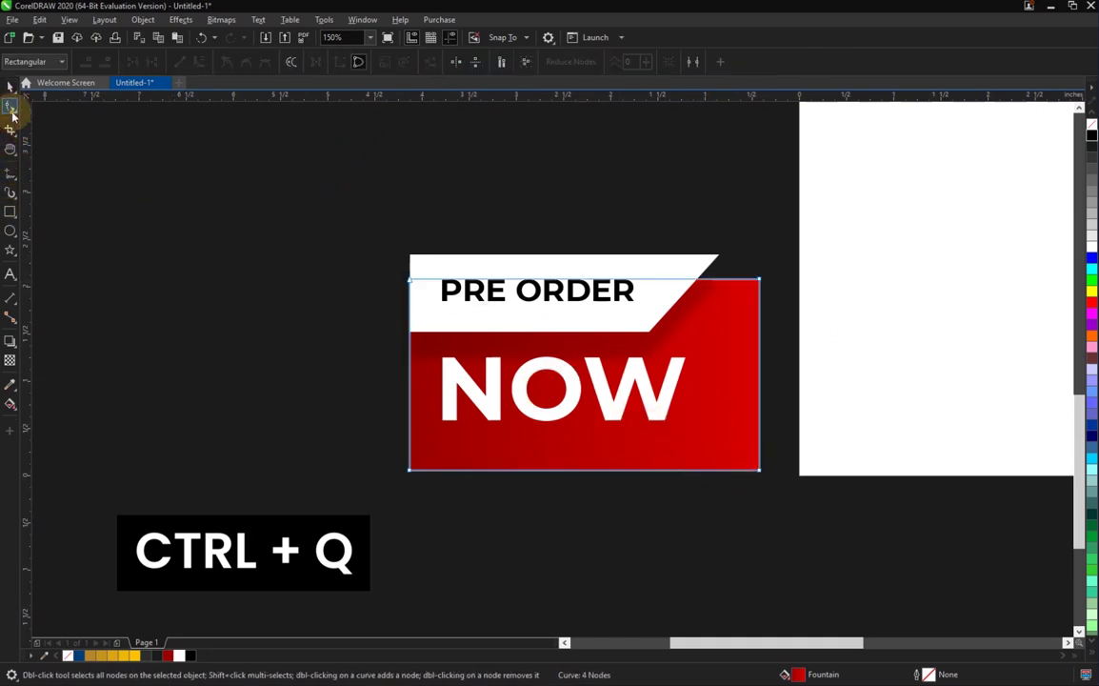
drag(761, 472, 670, 470)
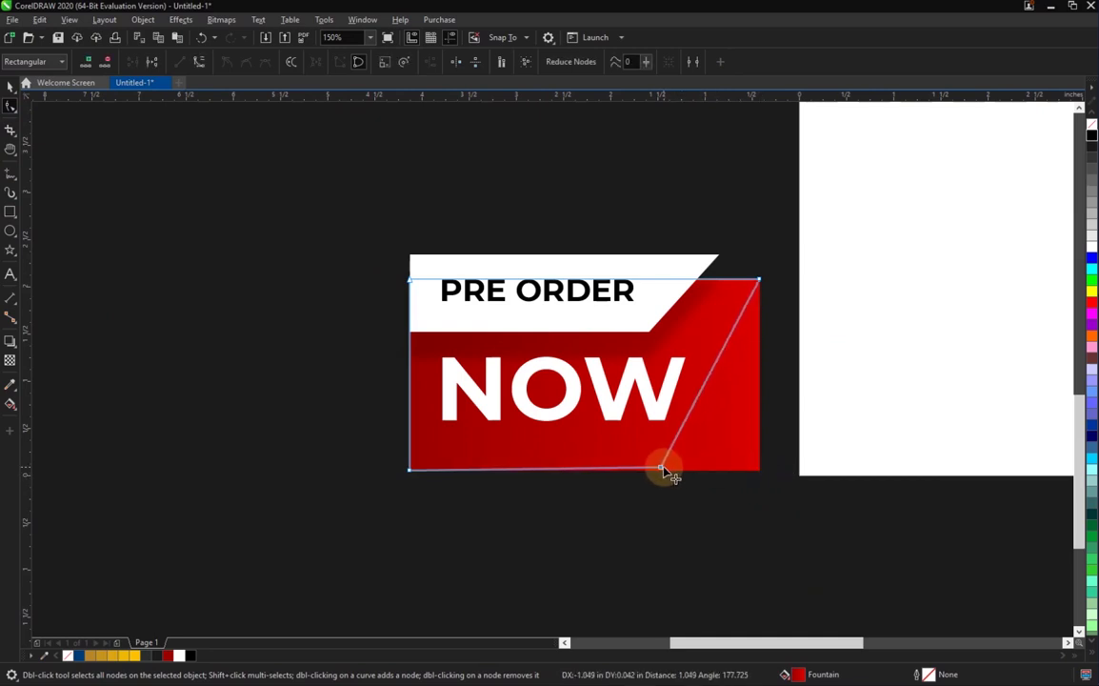
drag(664, 470, 718, 470)
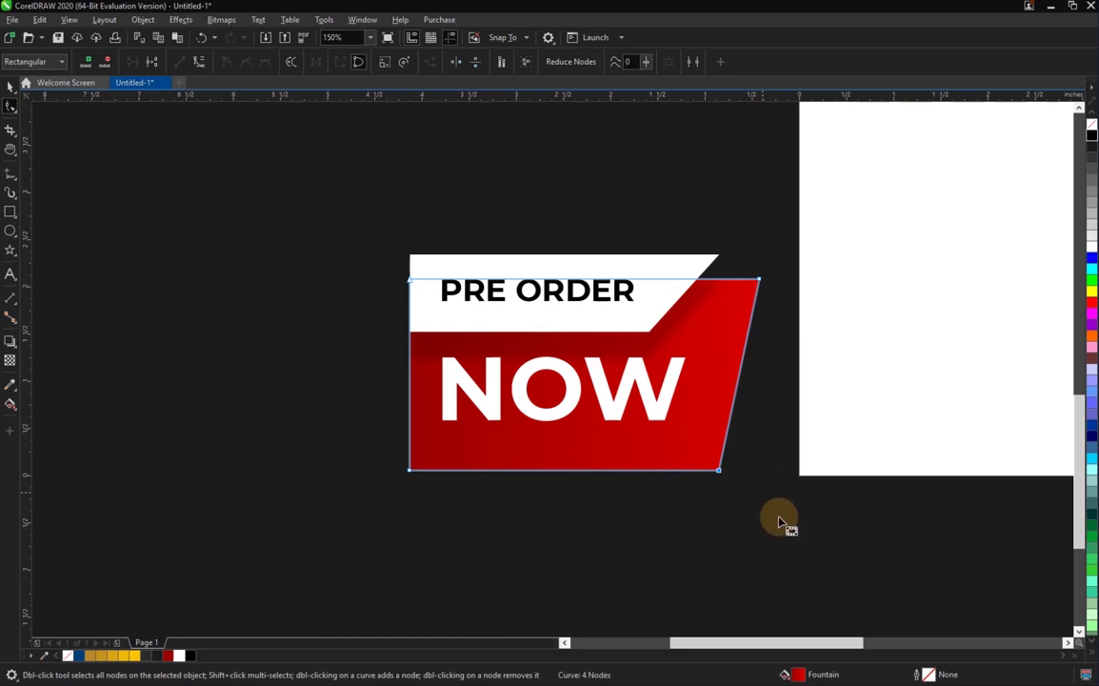
Move the white shape's lower-right node outward to make its slanted edge steeper.
click(626, 276)
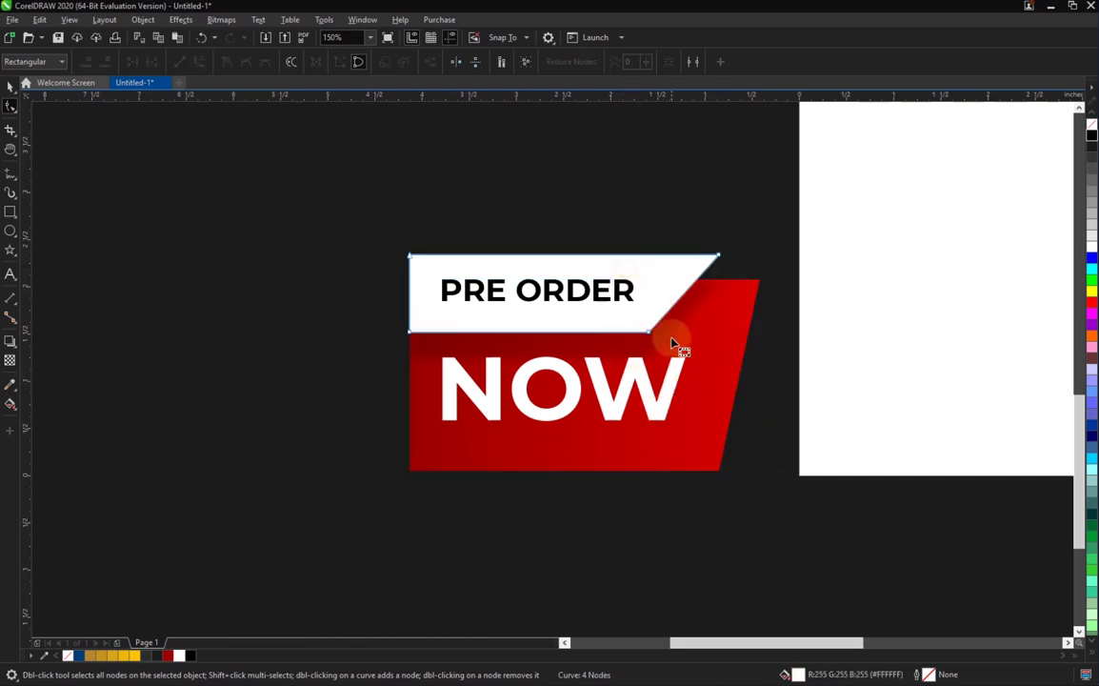
drag(646, 337, 699, 350)
click(772, 385)
Group all the PRE ORDER NOW label objects and move the group just to the left of the white page.
key(space)
drag(322, 180, 852, 577)
scroll(710, 346, down, 2)
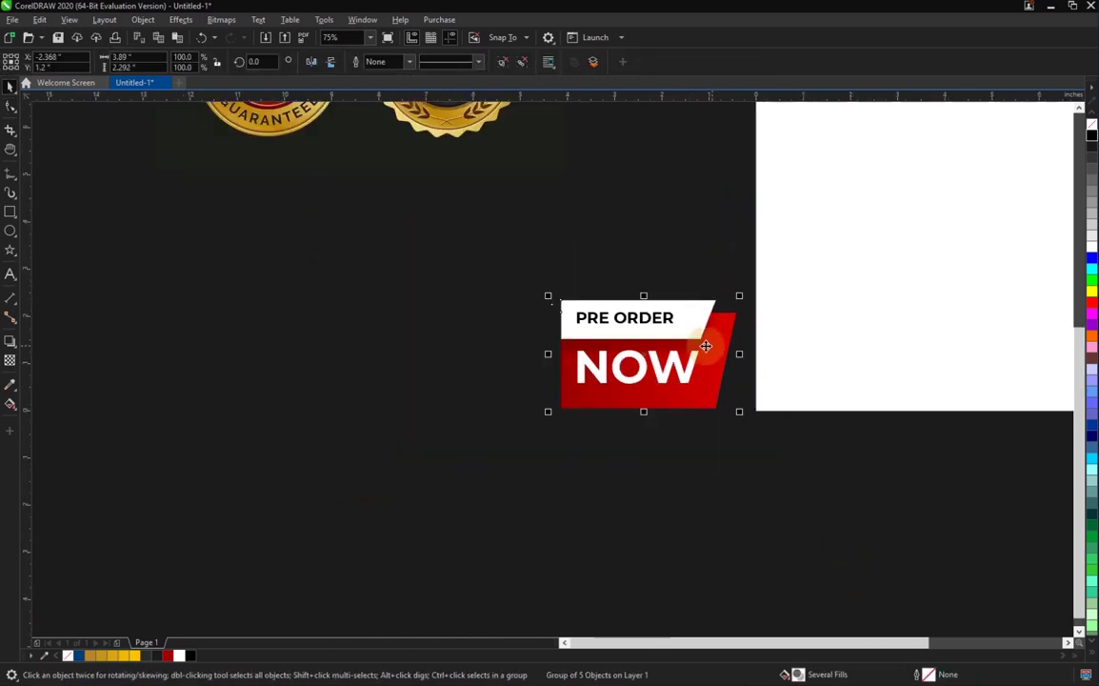
drag(706, 346, 609, 286)
key(h)
scroll(727, 350, down, 2)
key(space)
scroll(748, 285, up, 2)
drag(605, 342, 874, 348)
drag(802, 341, 272, 276)
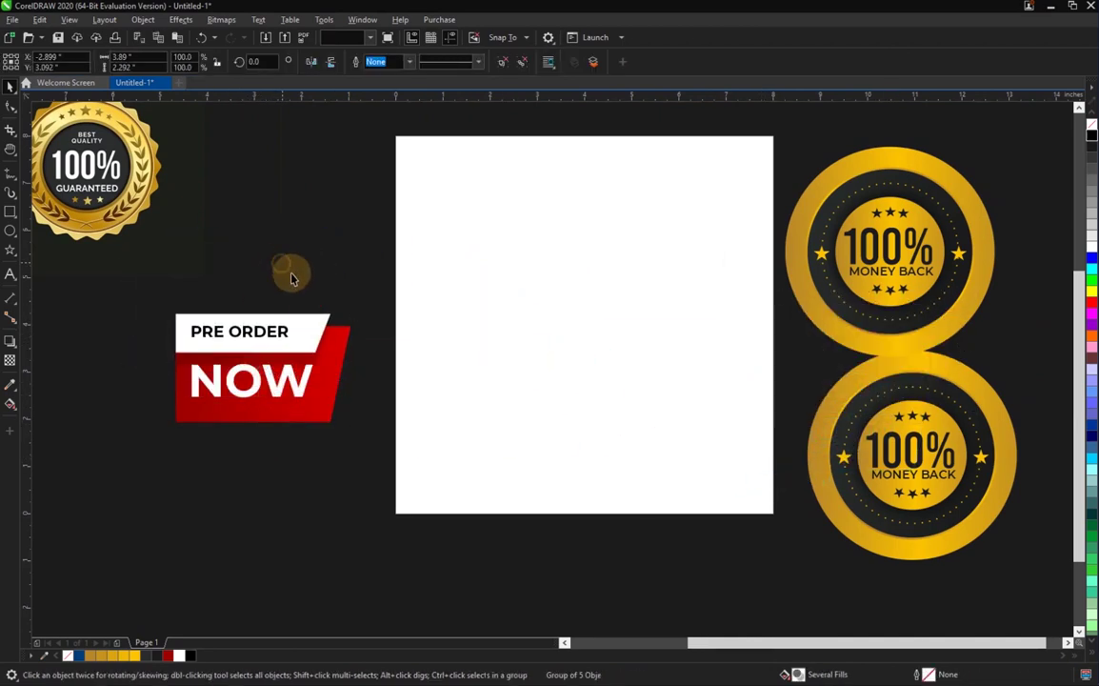
click(293, 279)
Start saving the drawing and create and open a folder called YOUTUBE CDR FILES inside Corel Draw files.
key(ctrl+s)
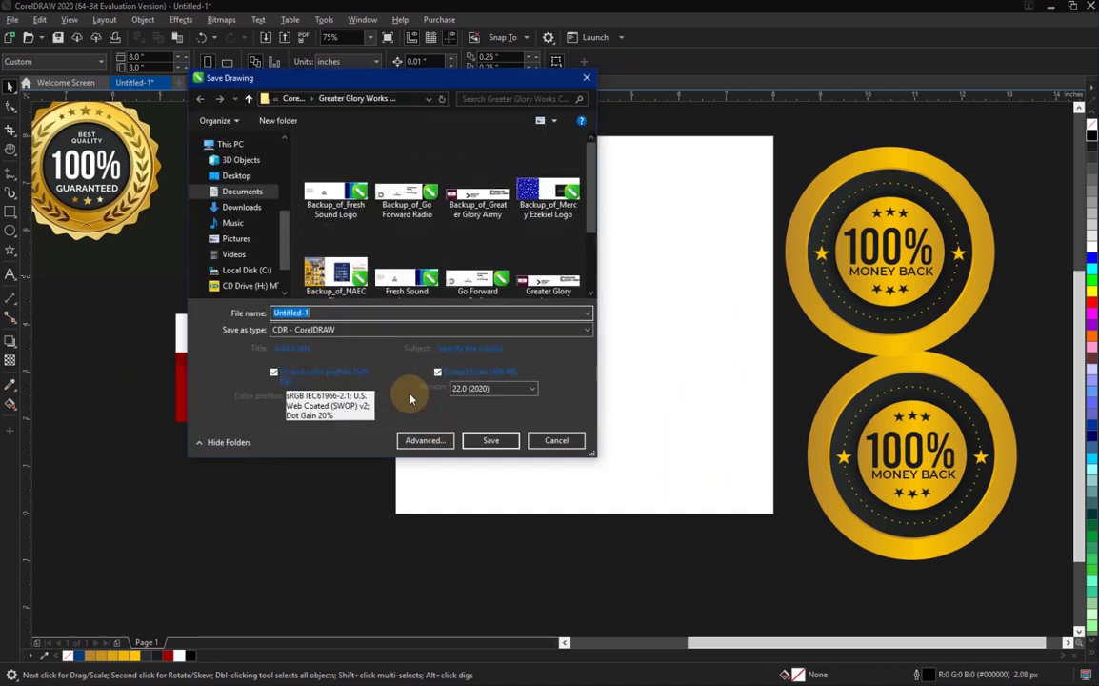
click(292, 98)
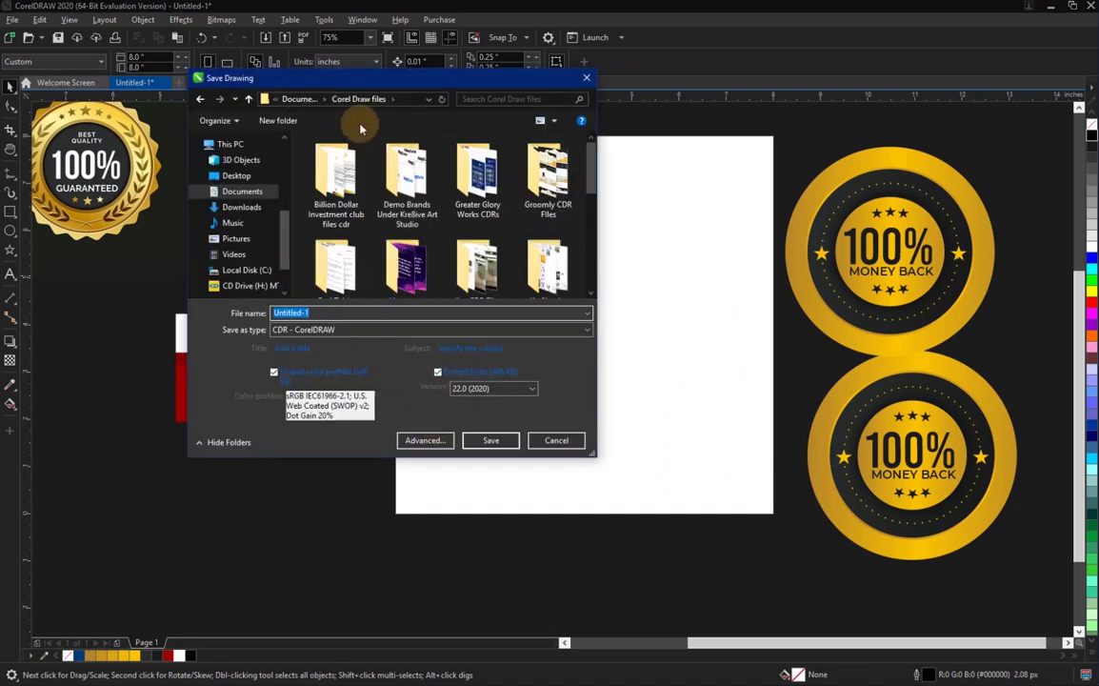
click(280, 120)
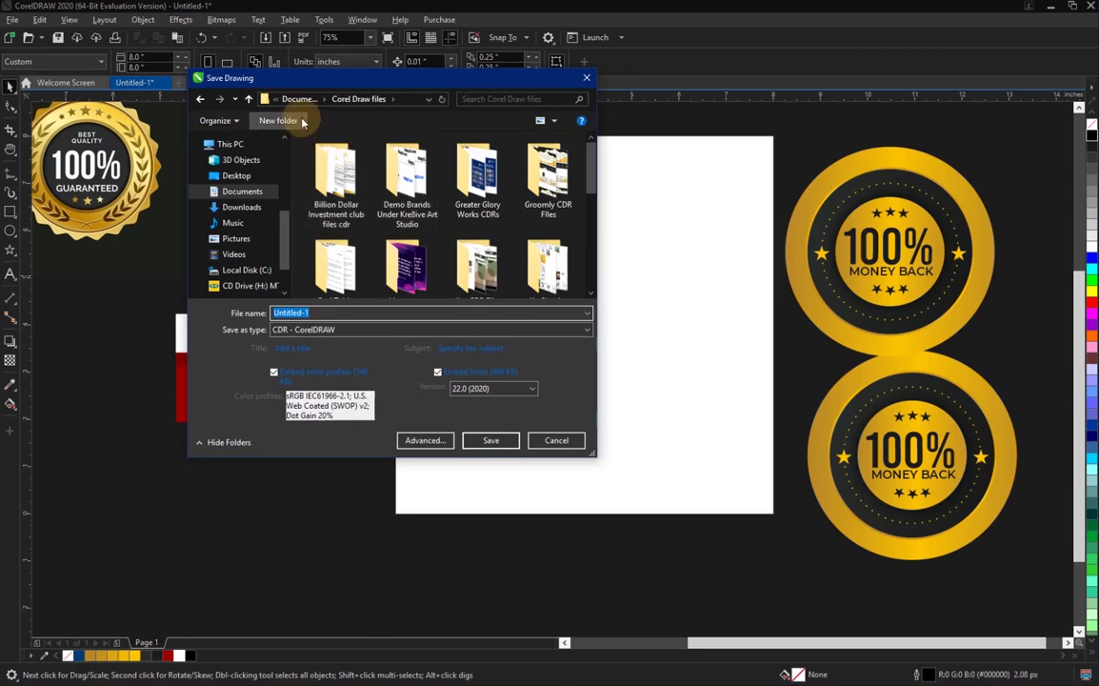
text(yOPUTU)
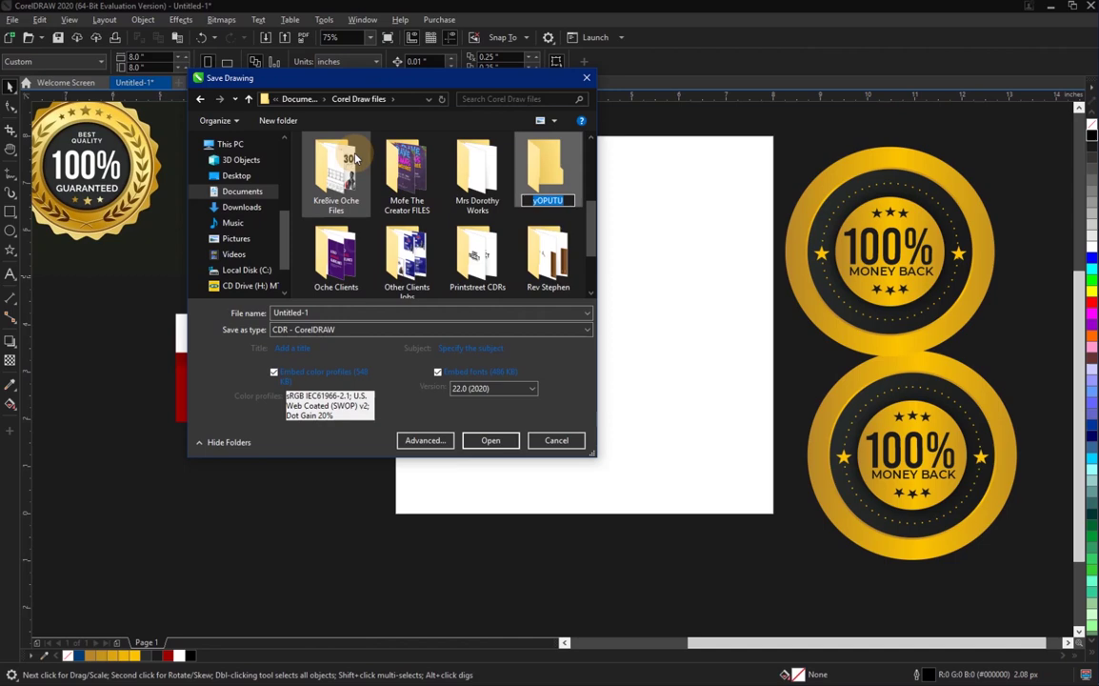
text(YOUTUBE CDR FILES)
key(Return)
key(Return)
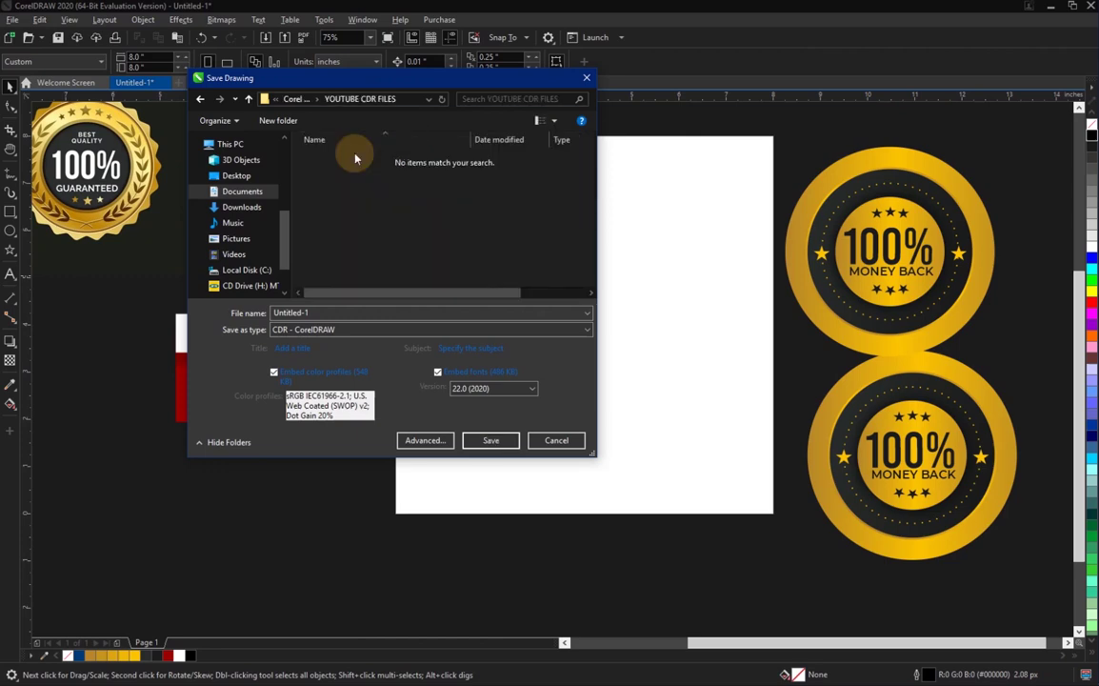
Save the drawing in CDR format under the file name Badges.
click(463, 311)
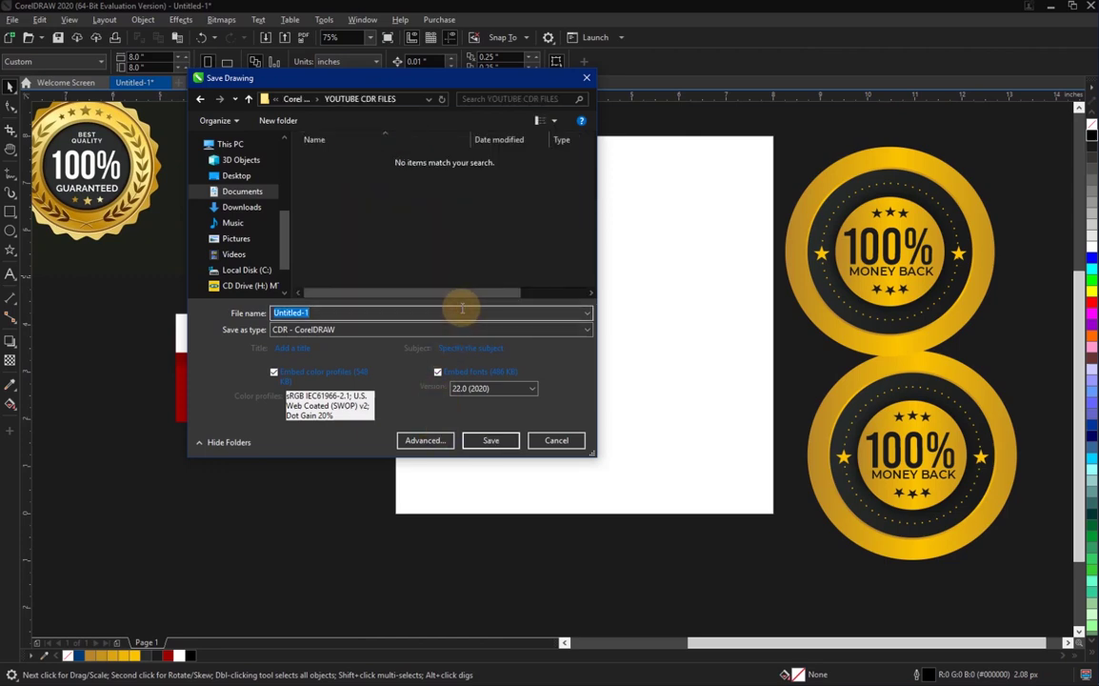
text(BN)
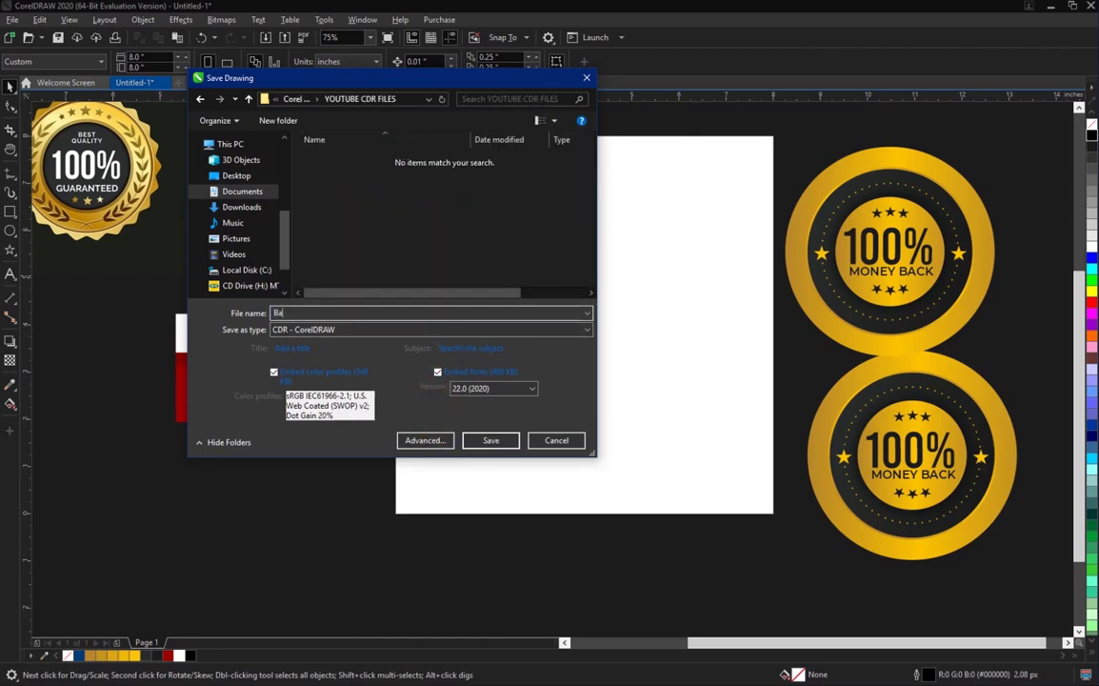
key(Return)
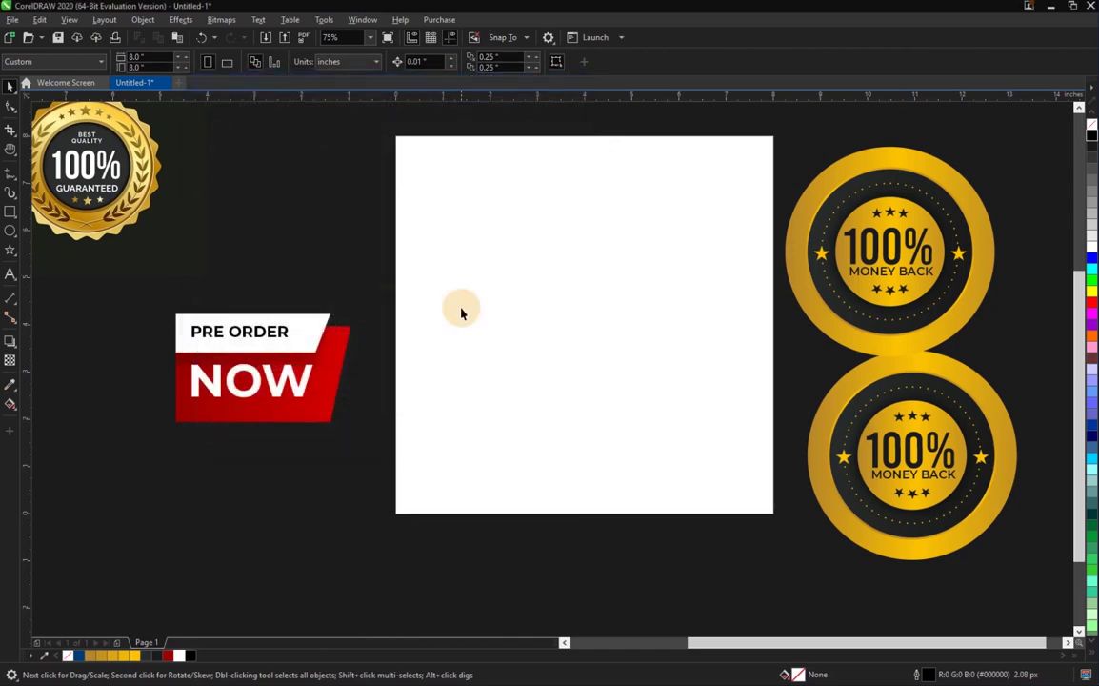
key(h)
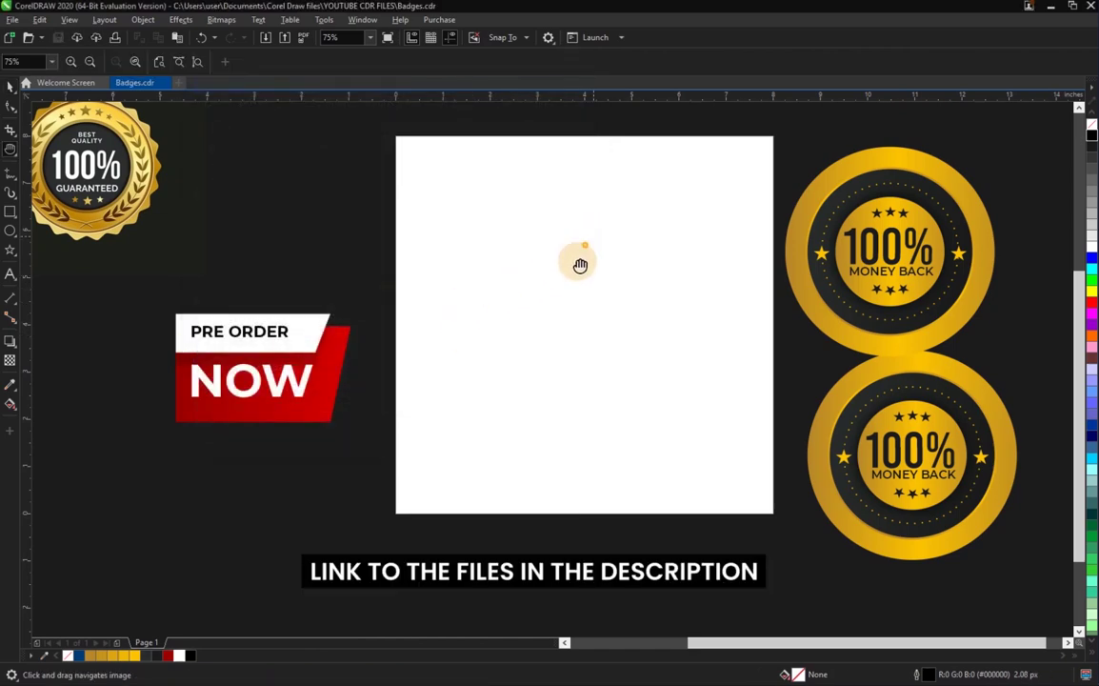
drag(590, 243, 579, 270)
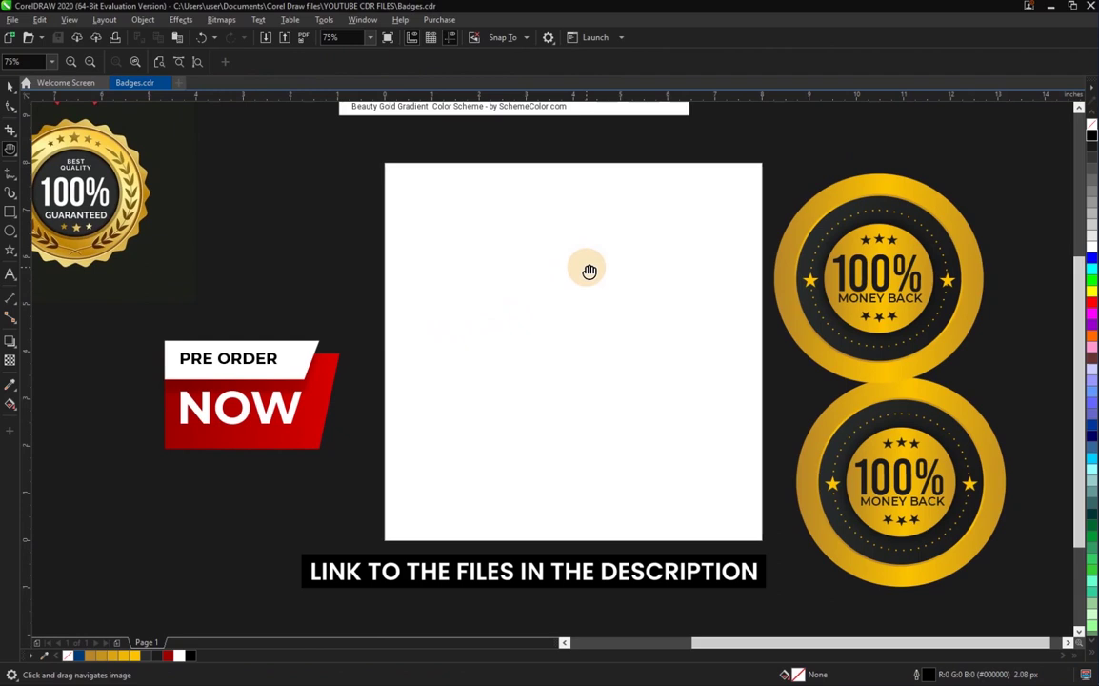
drag(532, 319, 557, 307)
drag(273, 412, 280, 414)
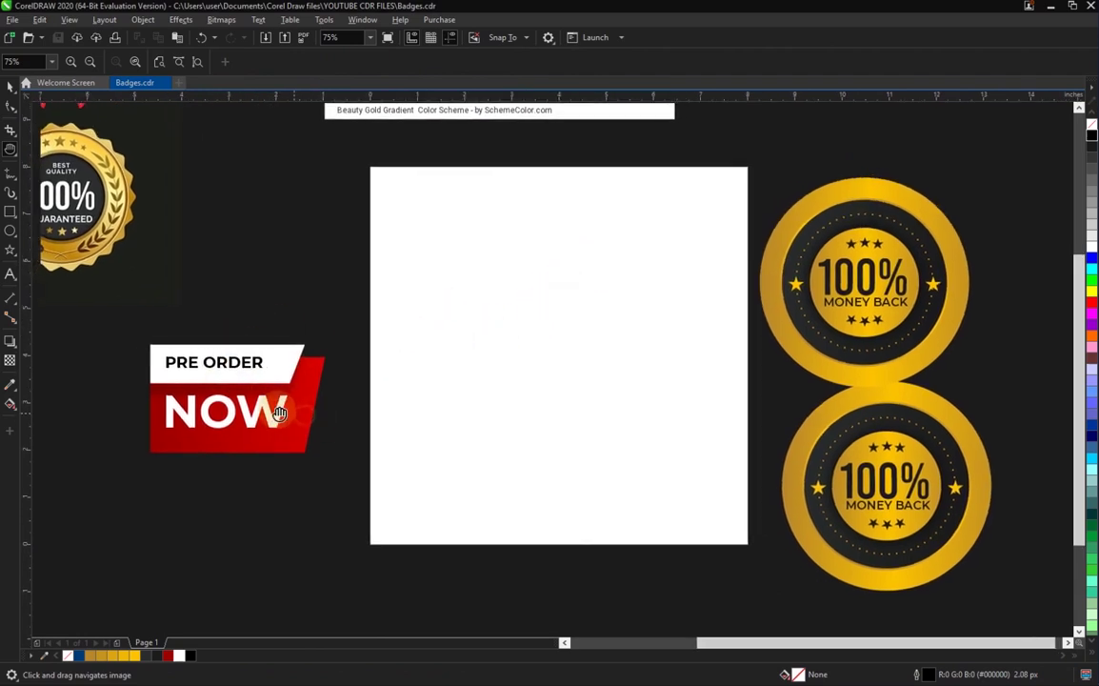
key(space)
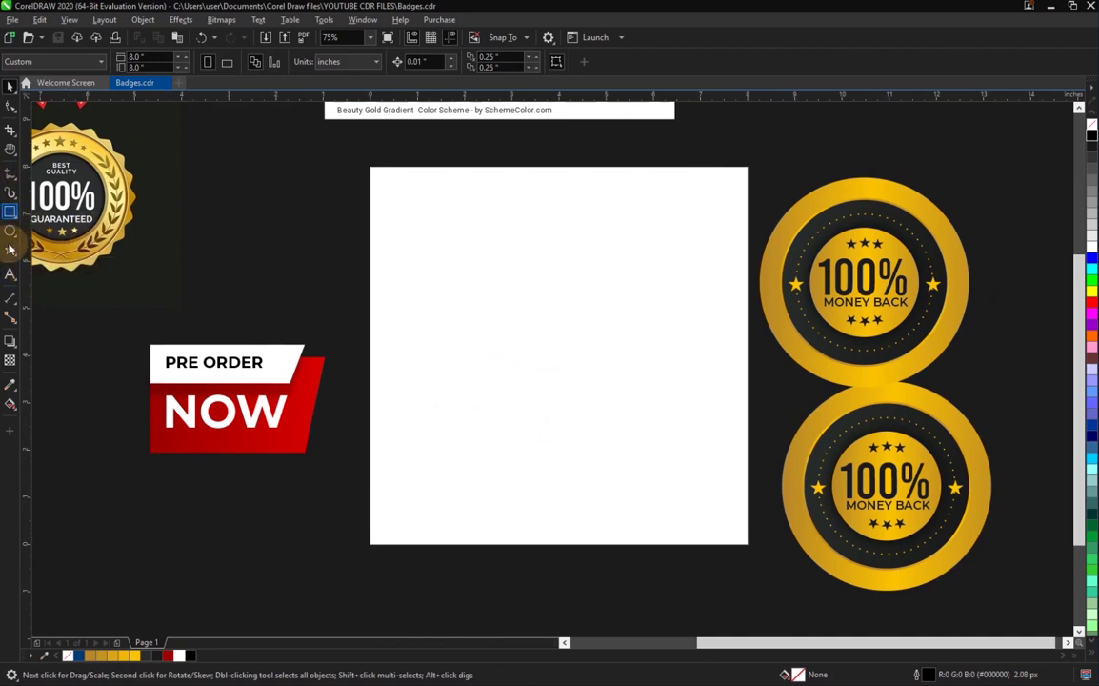
Draw a rectangle about 4.19 by 2.53 inches on the page and round all its corners to about 0.708 inches.
click(10, 211)
drag(451, 261, 650, 382)
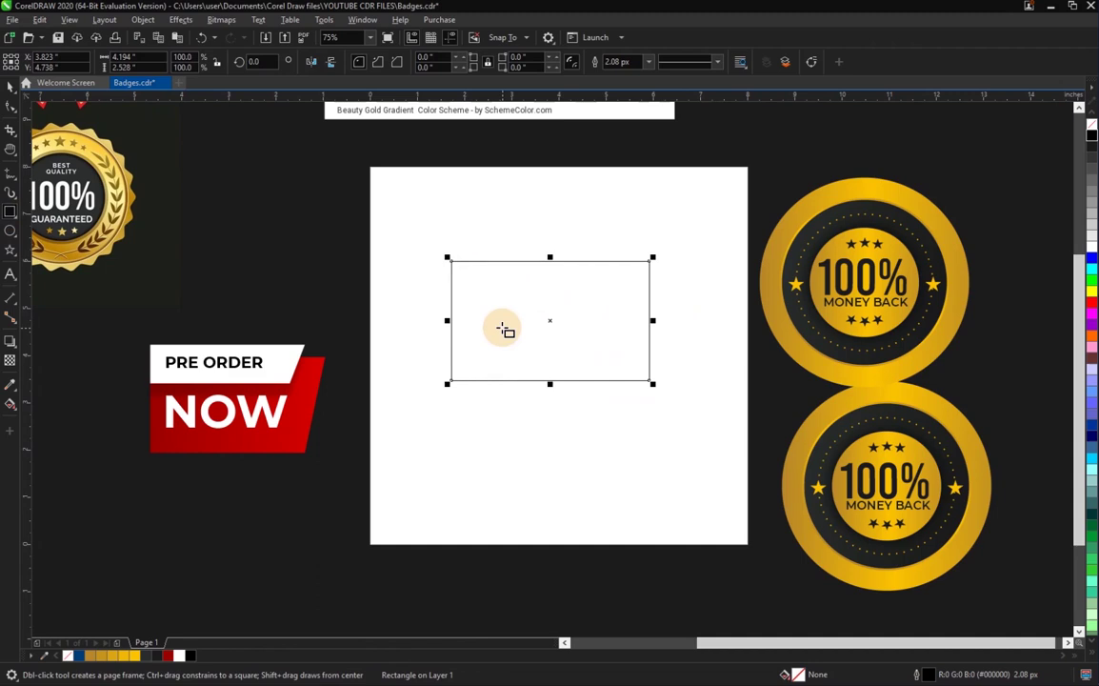
click(10, 106)
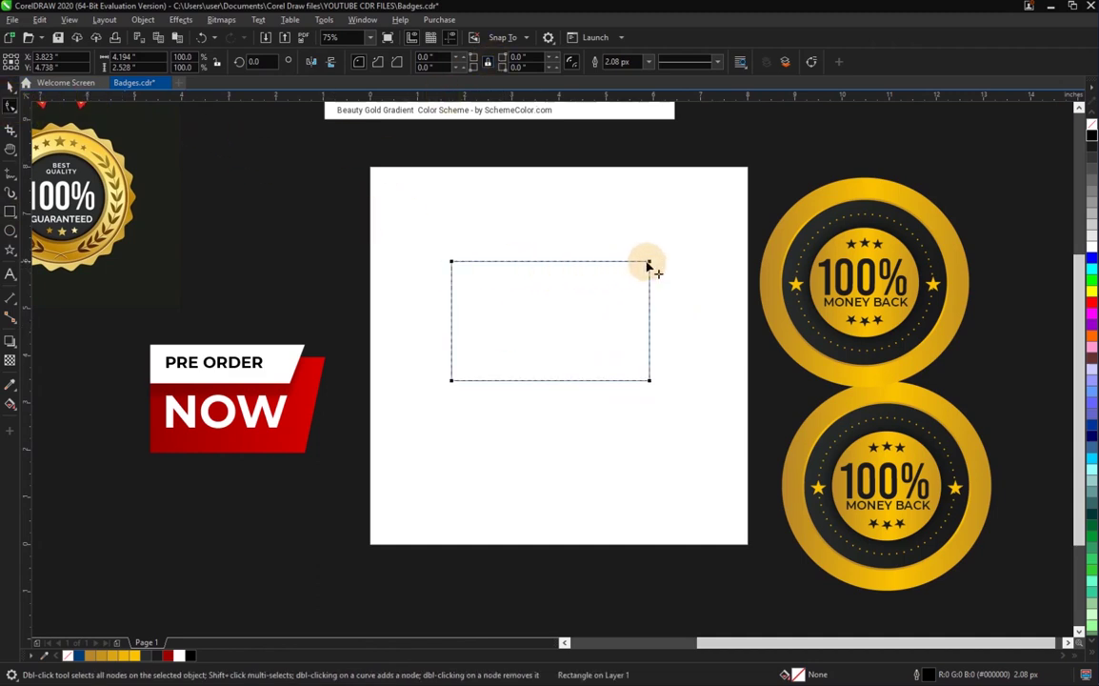
drag(651, 263, 614, 287)
key(space)
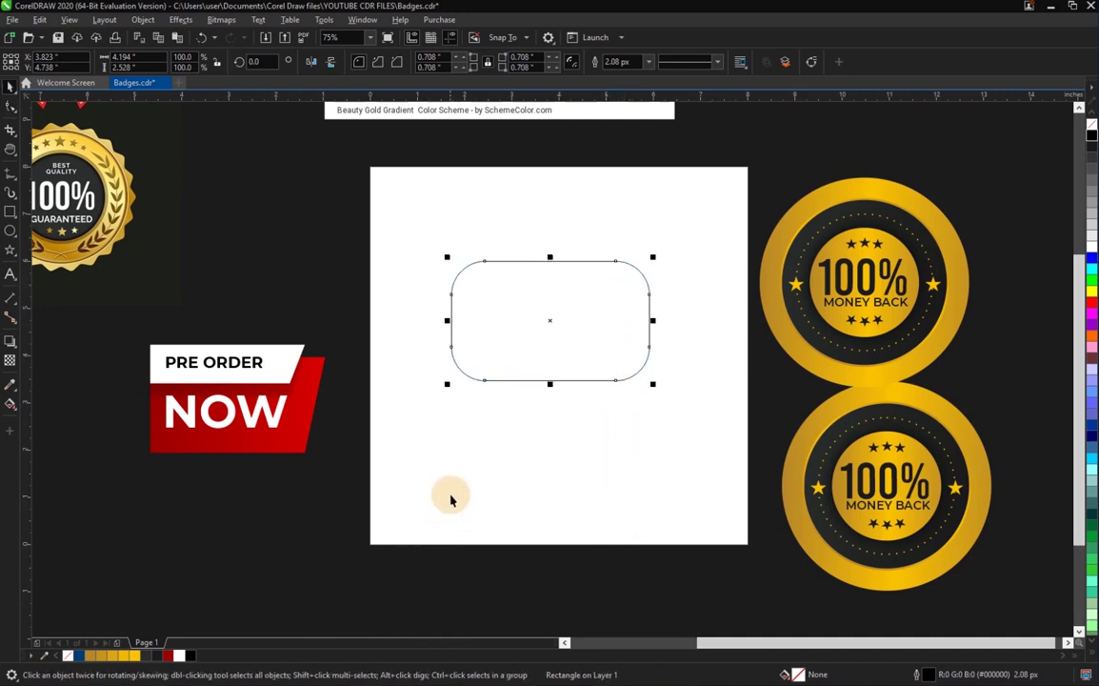
Give the rounded rectangle a fountain fill and set its starting colour to blue (#0C699E).
double_click(798, 674)
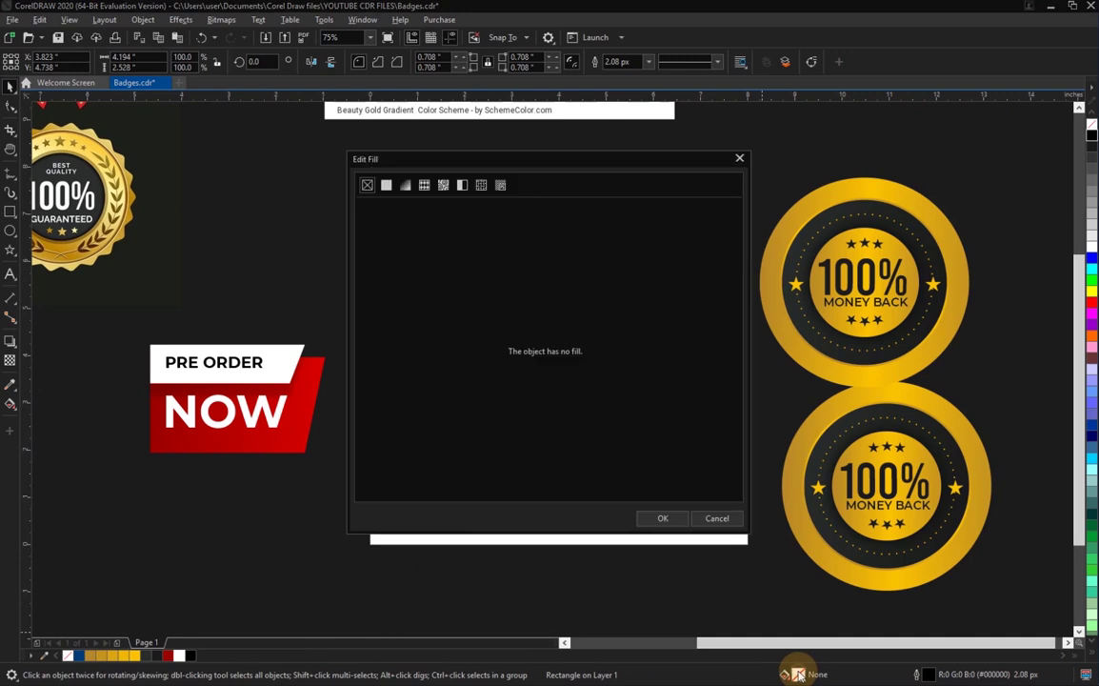
click(406, 187)
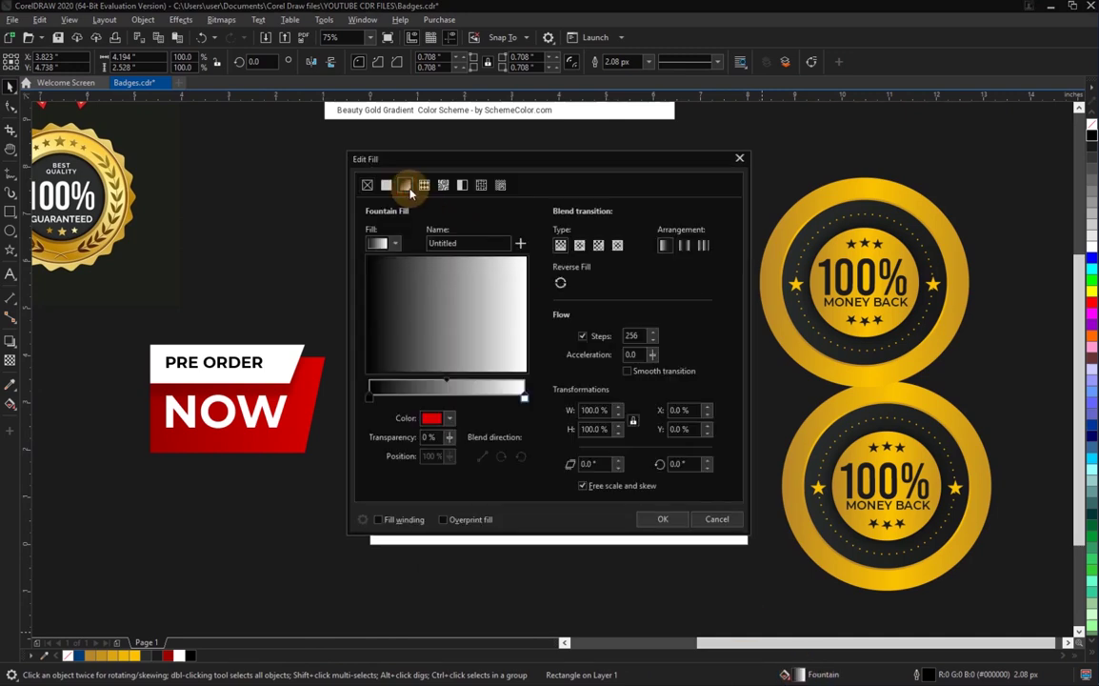
click(371, 399)
click(440, 419)
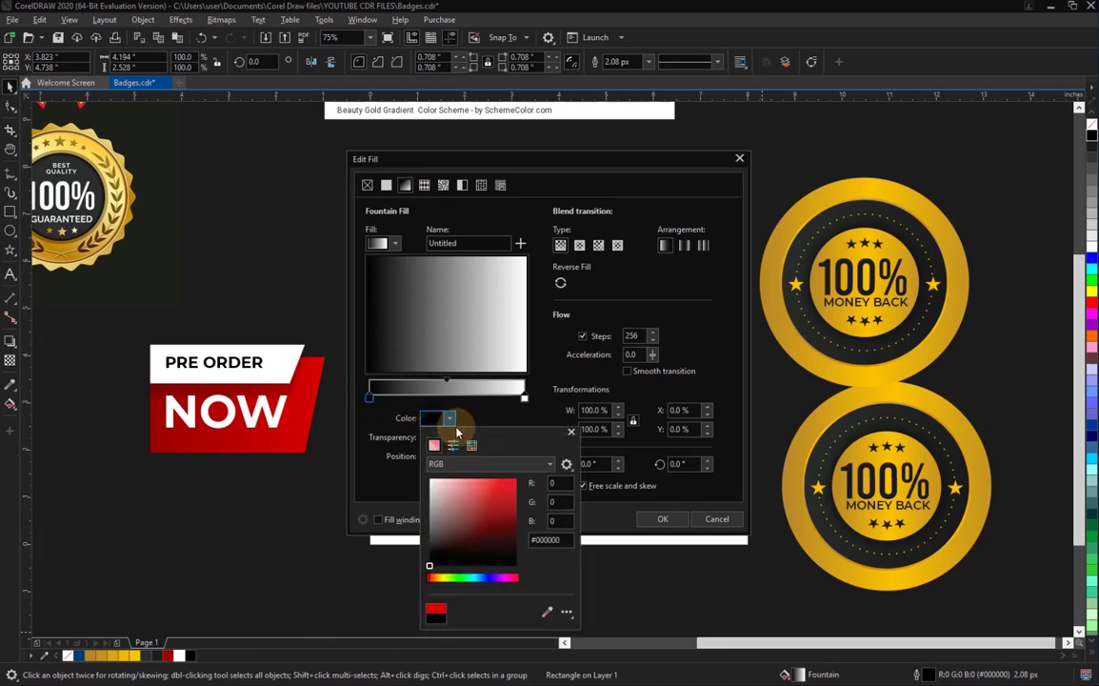
click(483, 578)
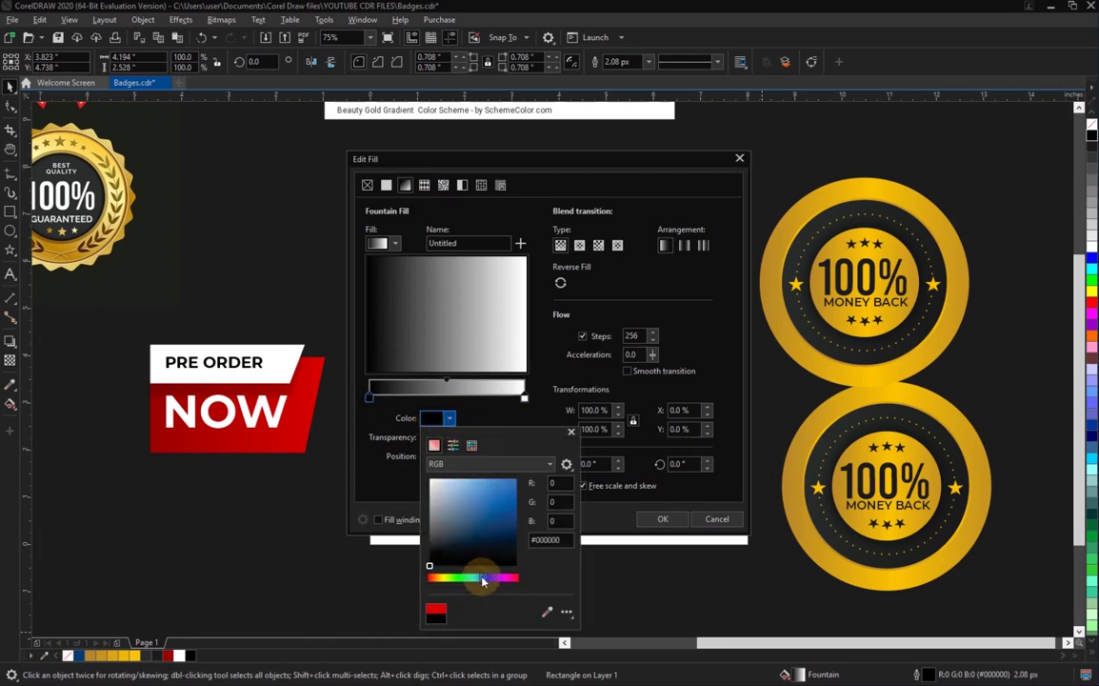
click(511, 519)
drag(511, 519, 500, 535)
click(480, 579)
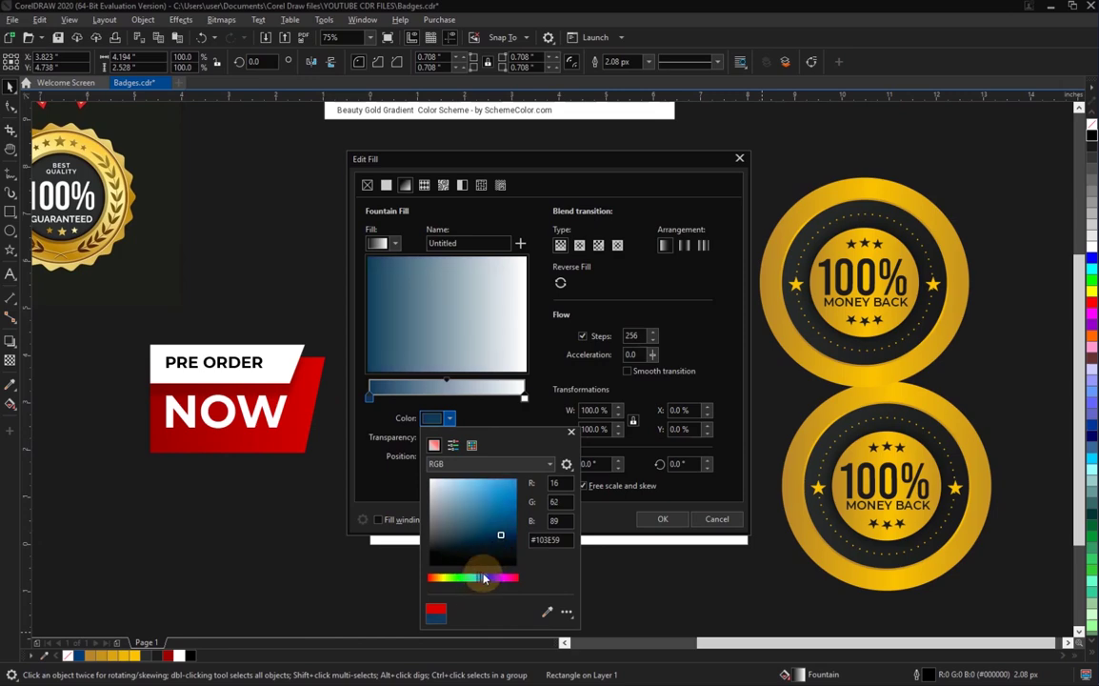
drag(507, 522, 509, 514)
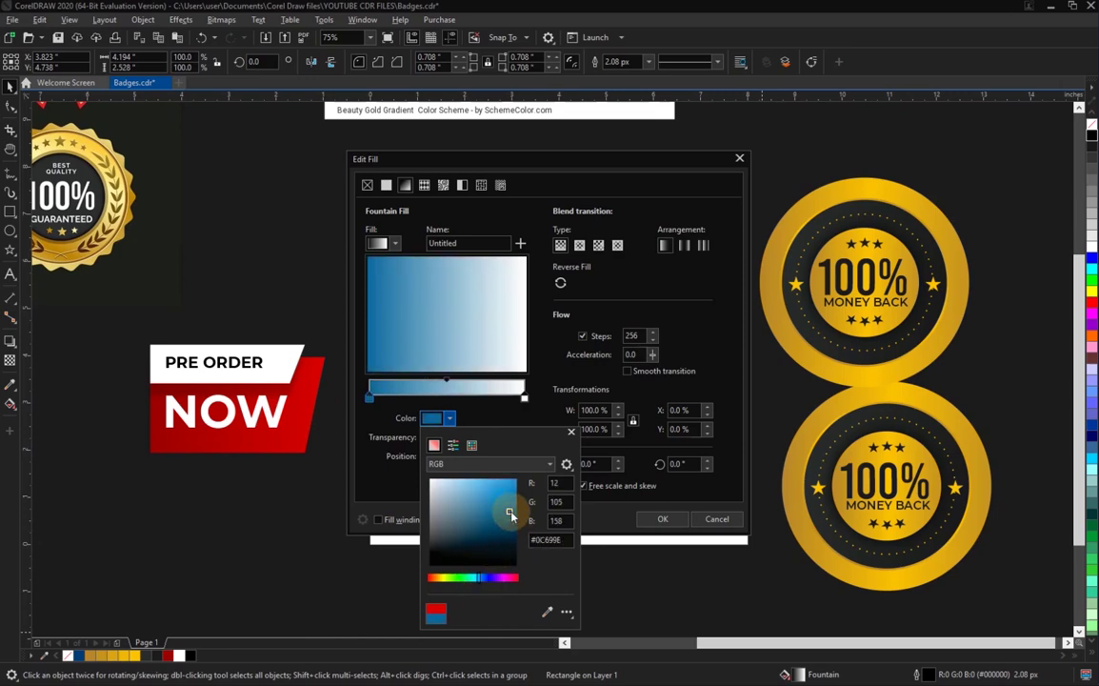
click(598, 510)
Set the fountain fill's end colour to a darker blue, about #074970, based on a sample of the starting blue, and apply it.
click(525, 399)
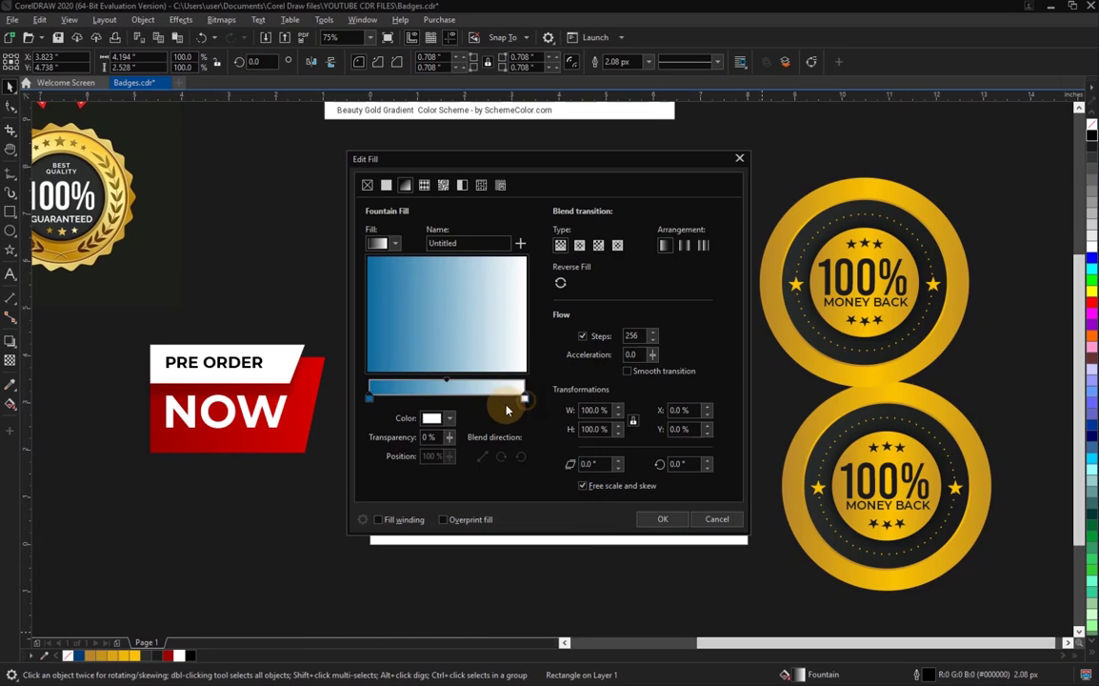
click(434, 418)
click(546, 611)
click(373, 286)
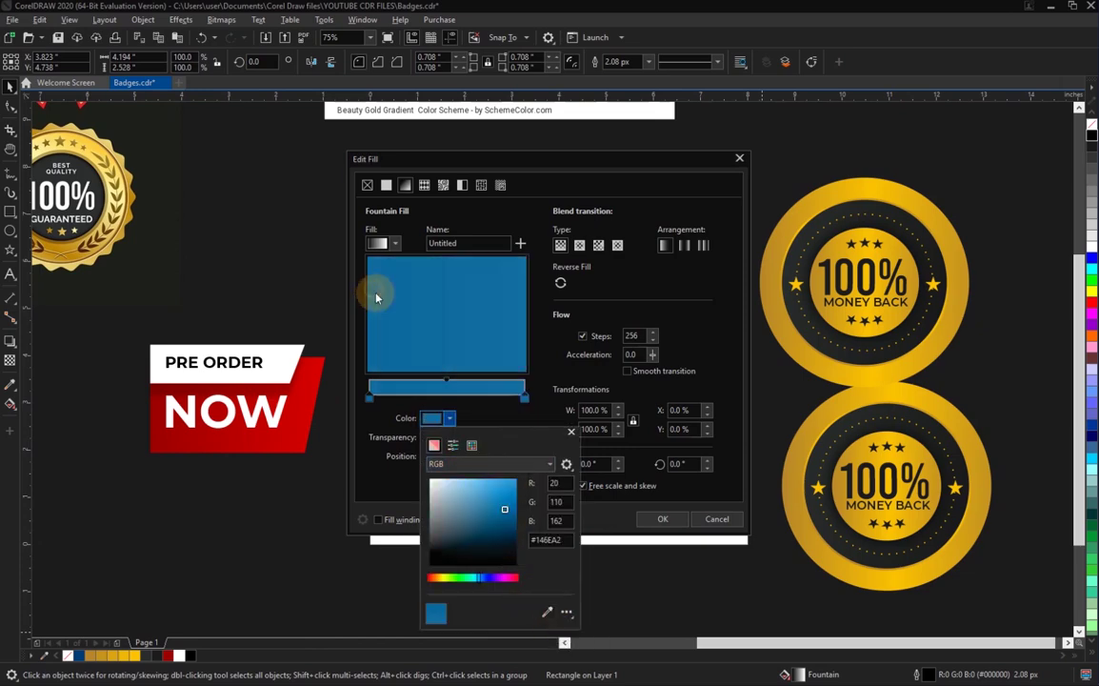
drag(513, 524, 512, 530)
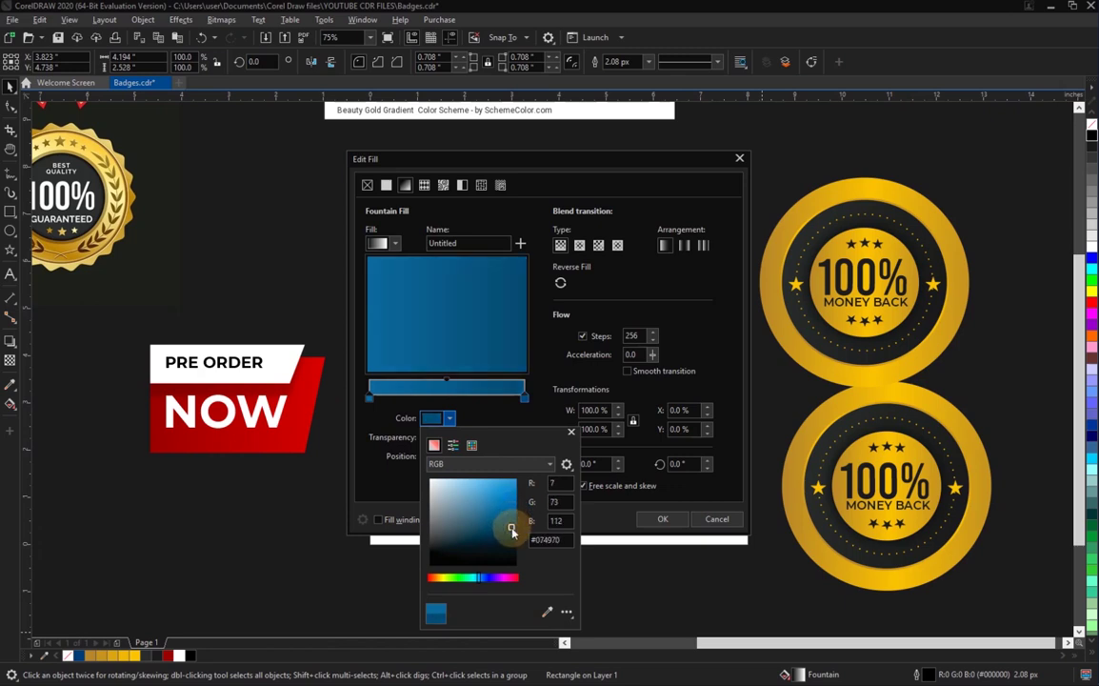
click(663, 519)
click(659, 522)
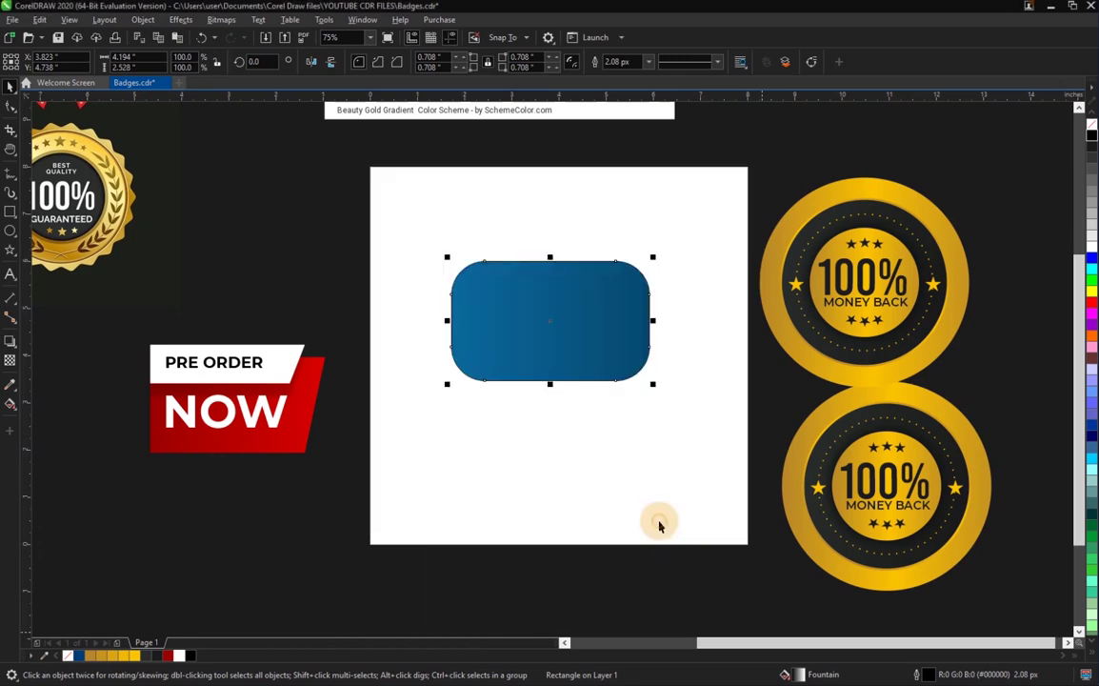
Remove the outline from the blue rounded rectangle by setting its width to None.
key(F10)
key(space)
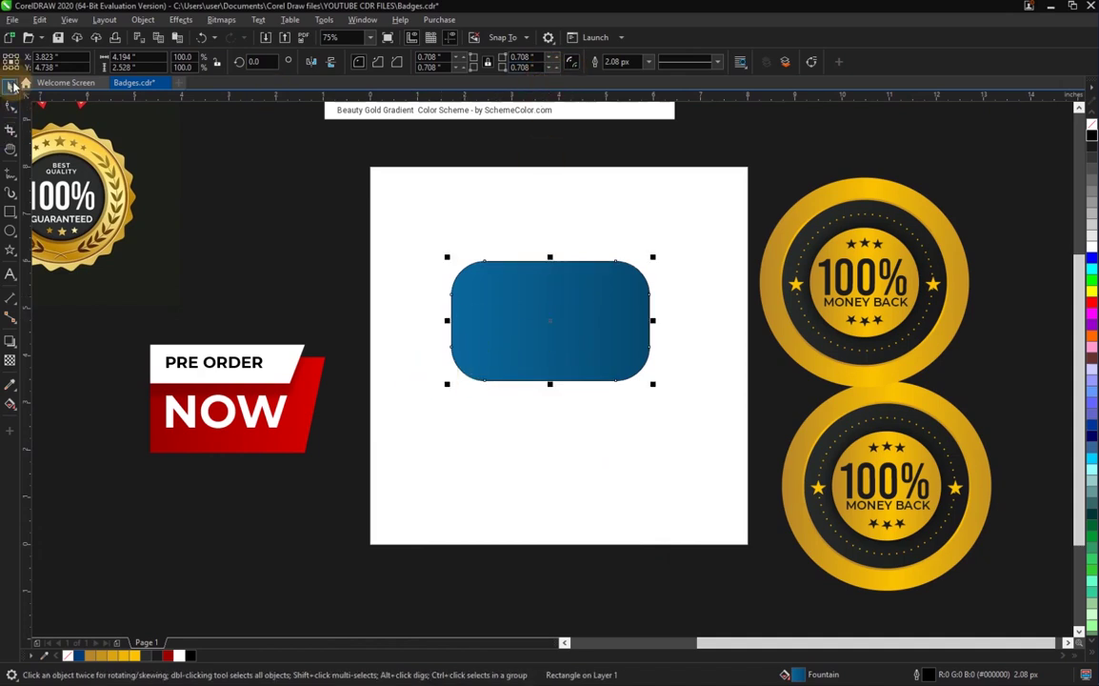
click(648, 61)
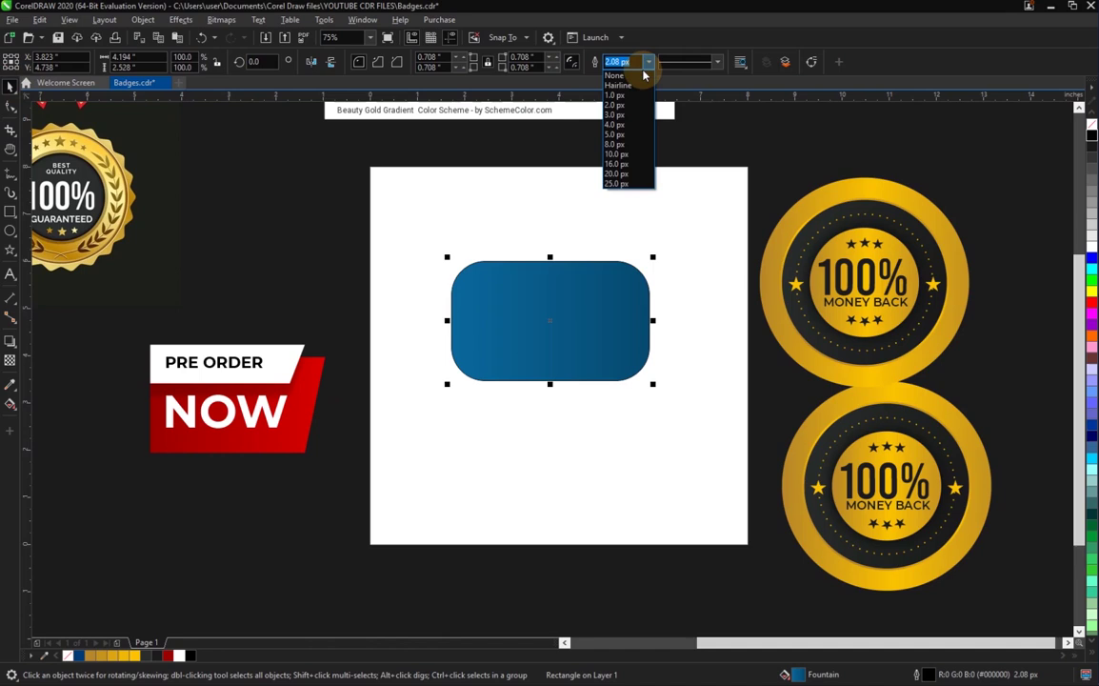
click(626, 77)
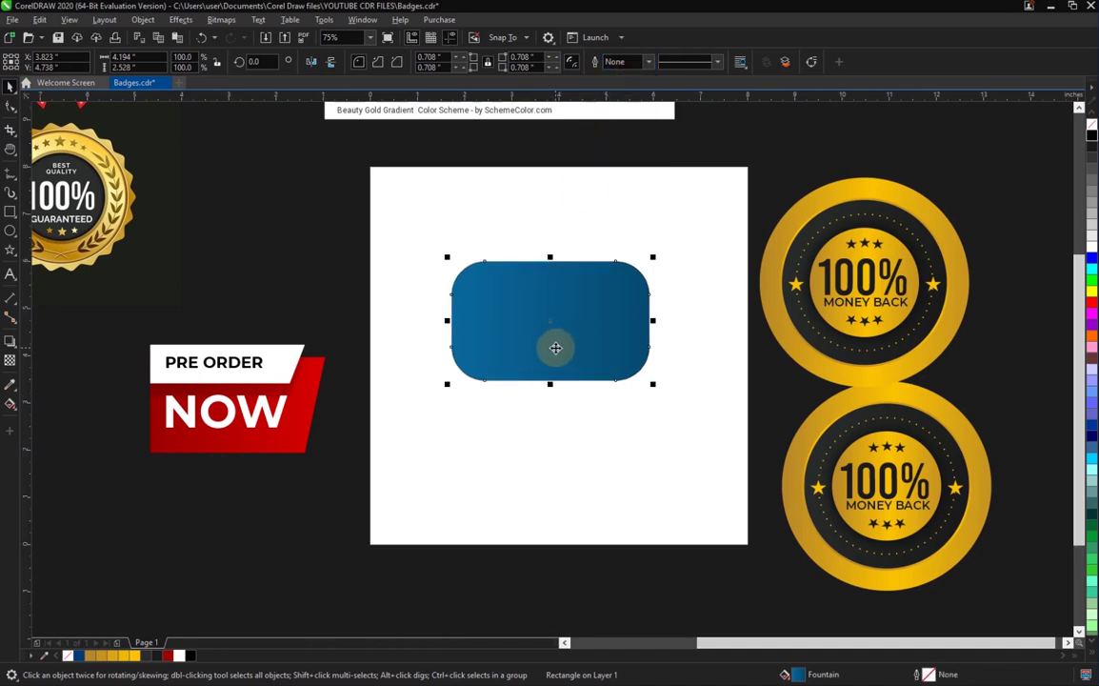
Draw a five-sided polygon about 3.77 by 3.52 inches, mirror it vertically, and position it over the blue rectangle.
click(9, 214)
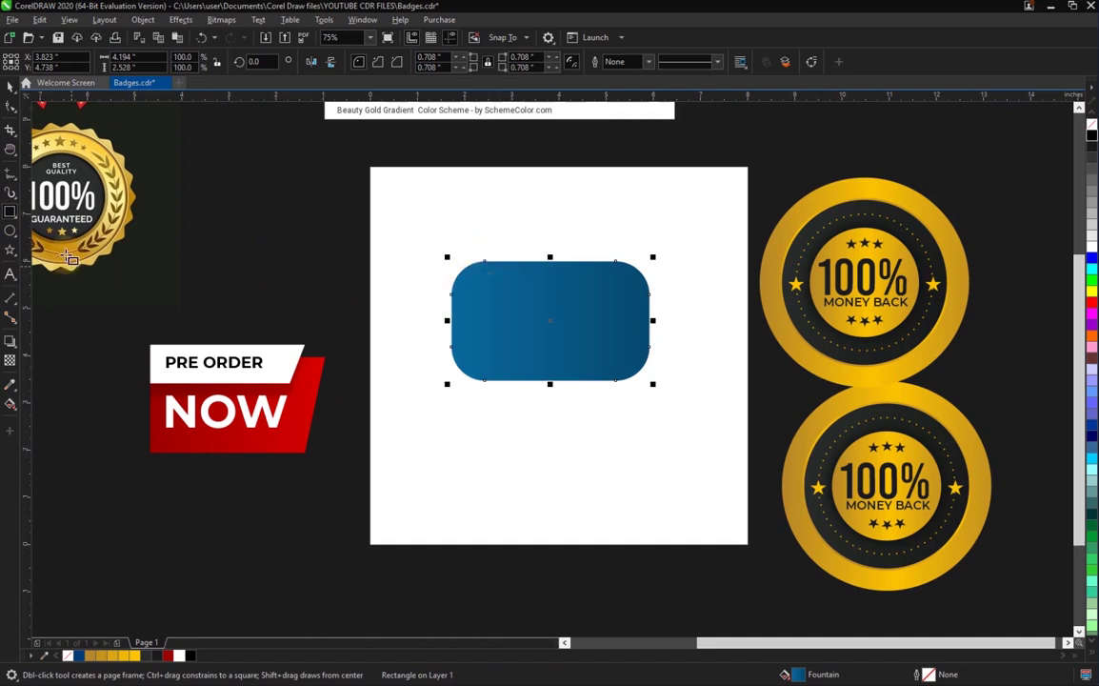
click(8, 255)
click(38, 244)
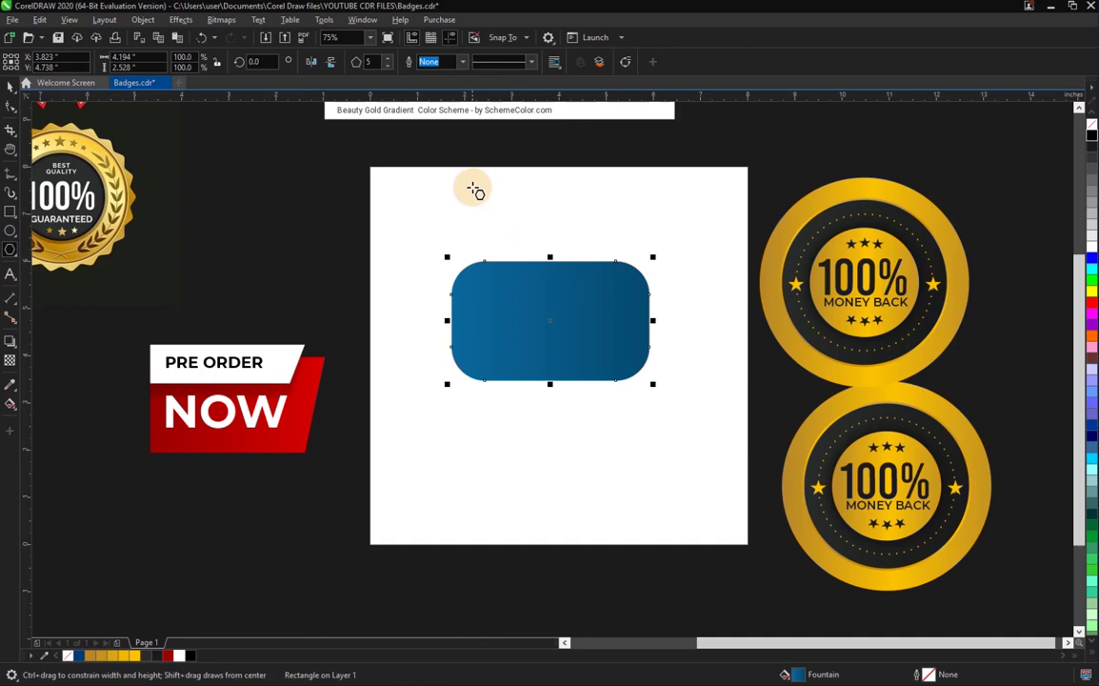
drag(502, 219, 683, 387)
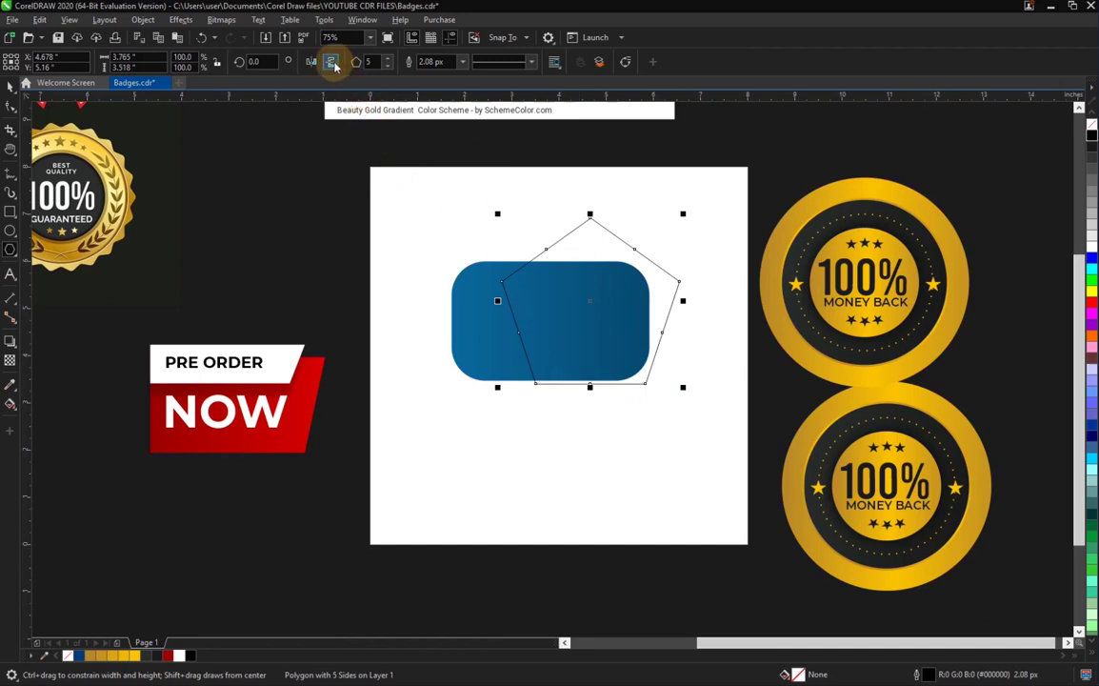
click(333, 64)
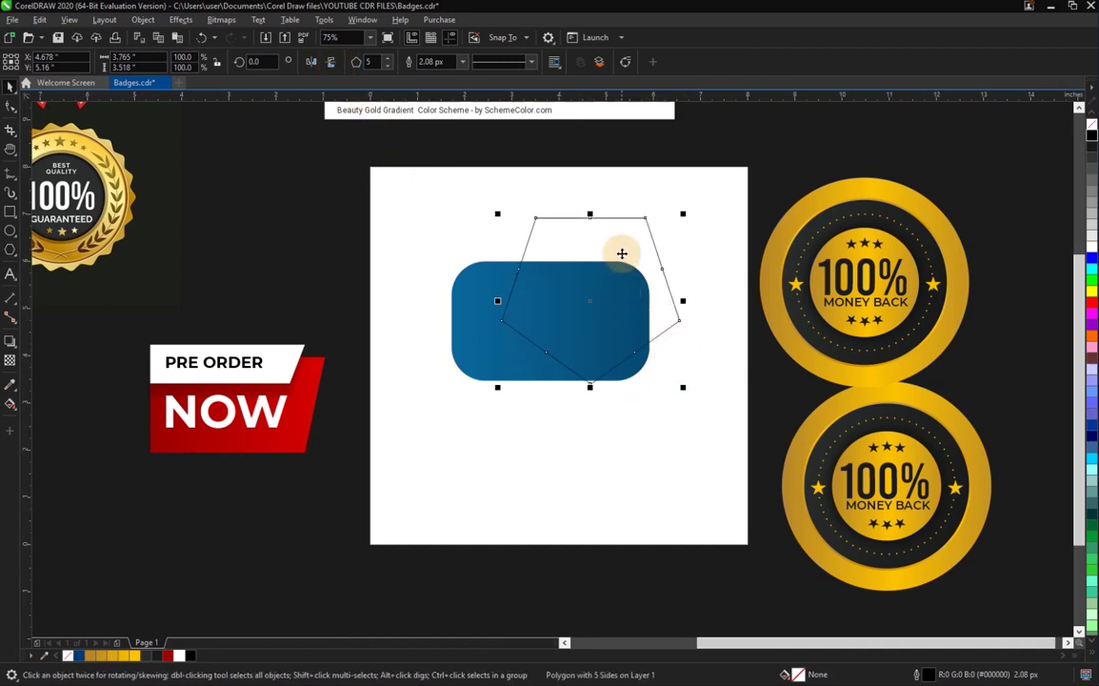
drag(610, 276, 576, 317)
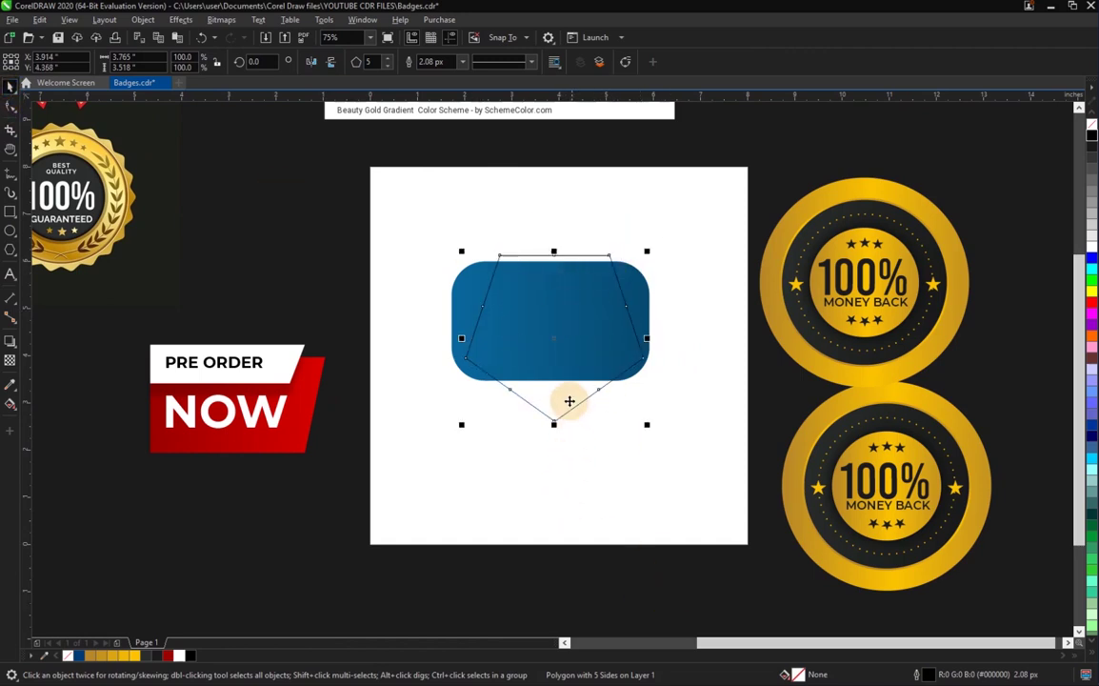
click(584, 256)
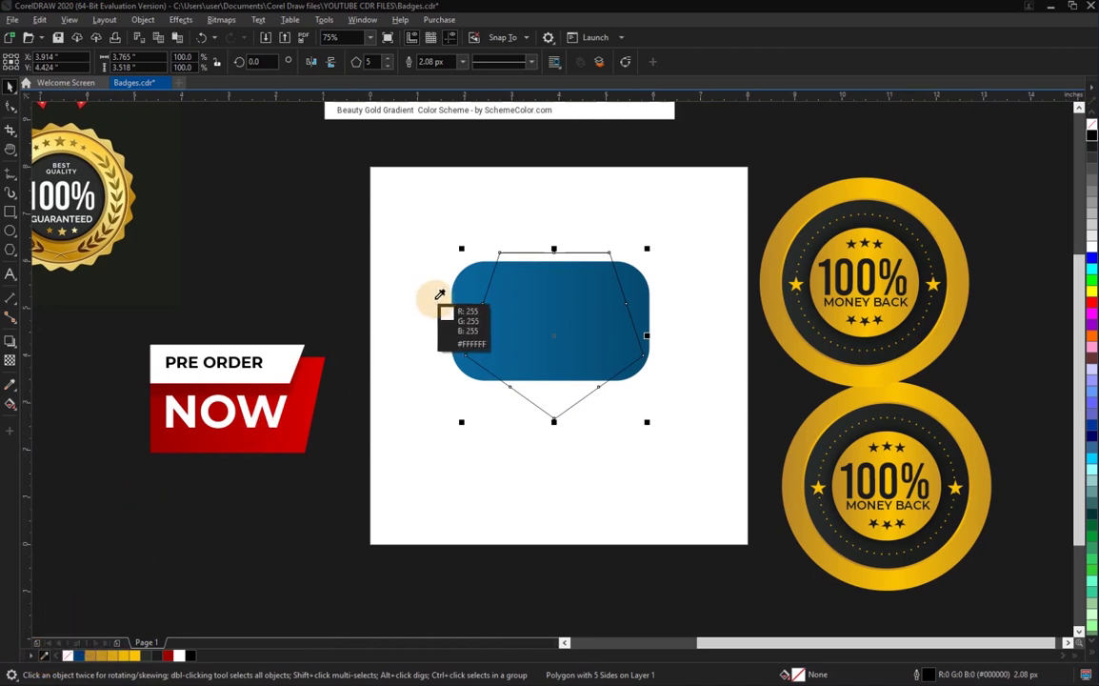
Sample the blue from the rectangle's left side and give the pentagon an 8.0 px outline in that colour.
click(459, 352)
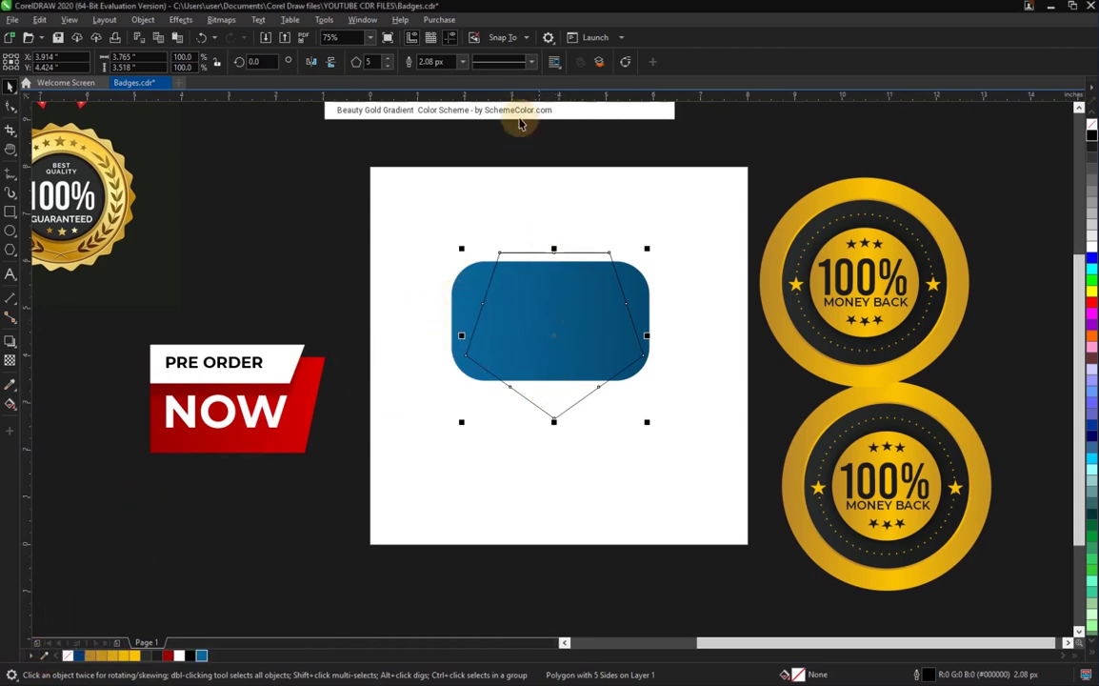
click(462, 61)
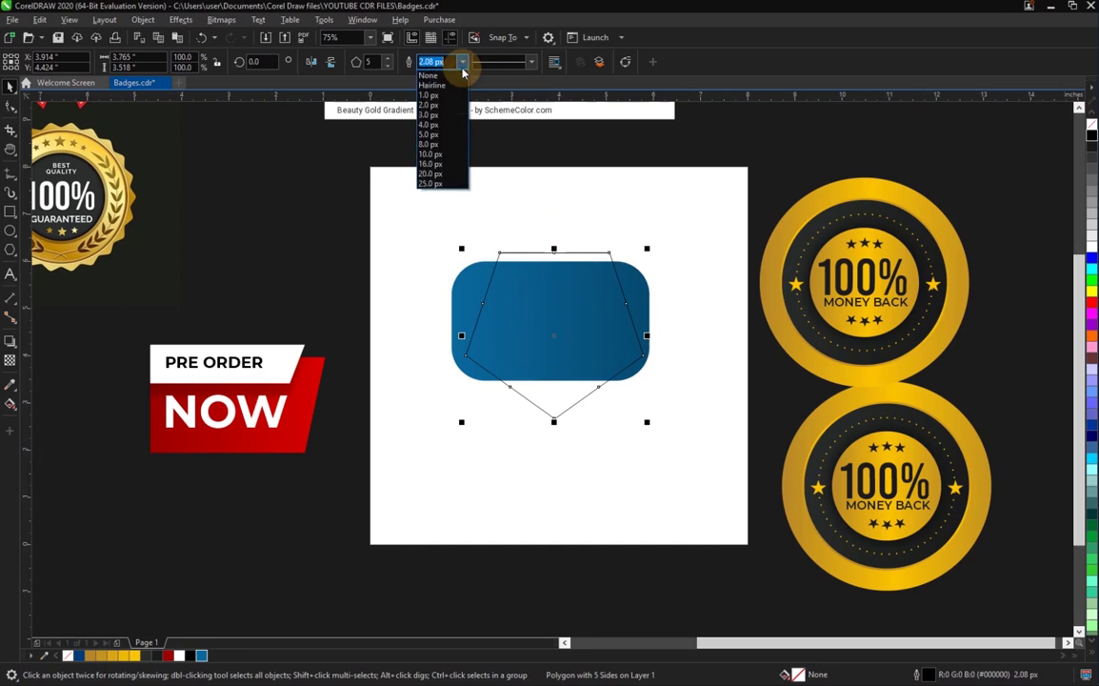
click(431, 144)
right_click(200, 656)
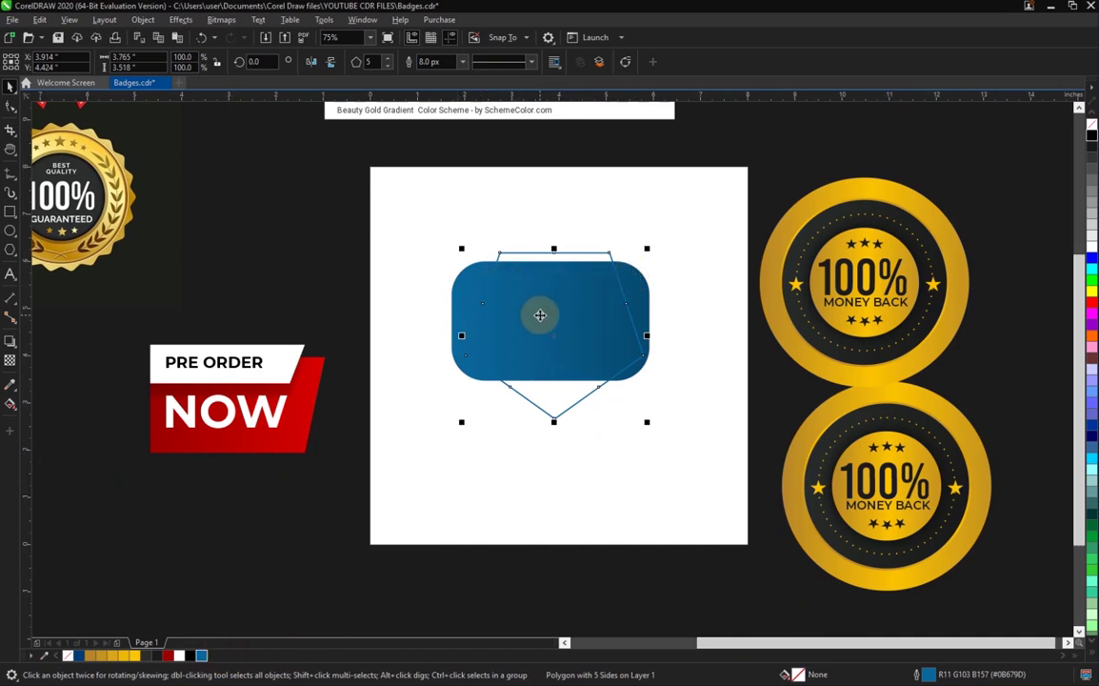
Change the pentagon's outline colour to a brighter blue (#0096ED).
double_click(924, 675)
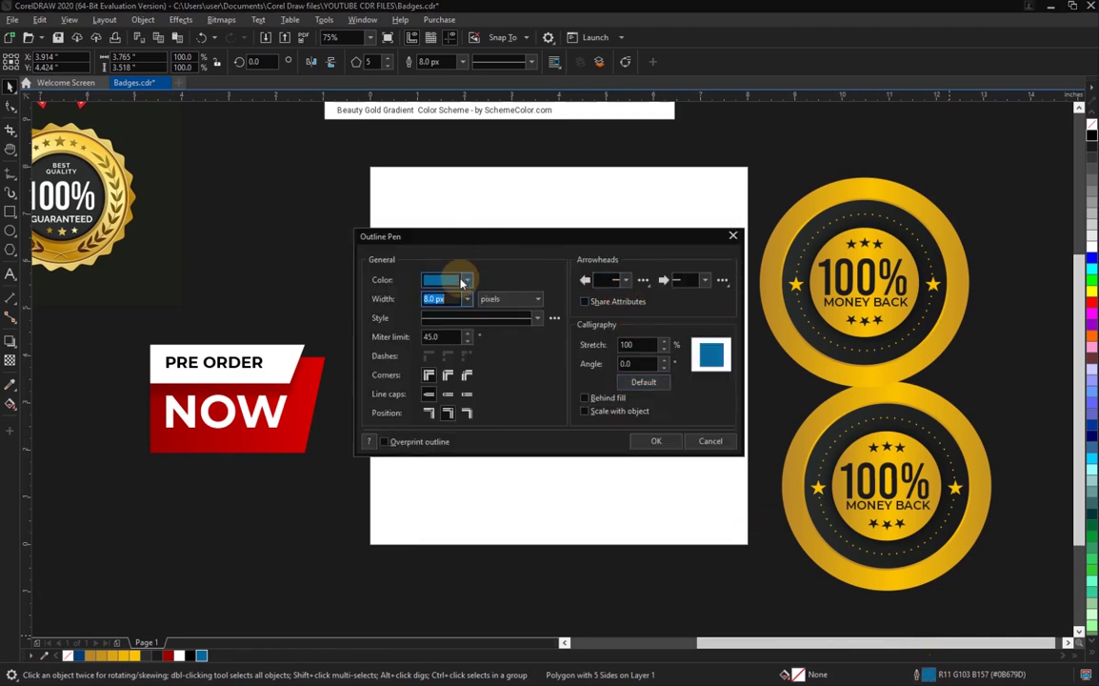
click(465, 282)
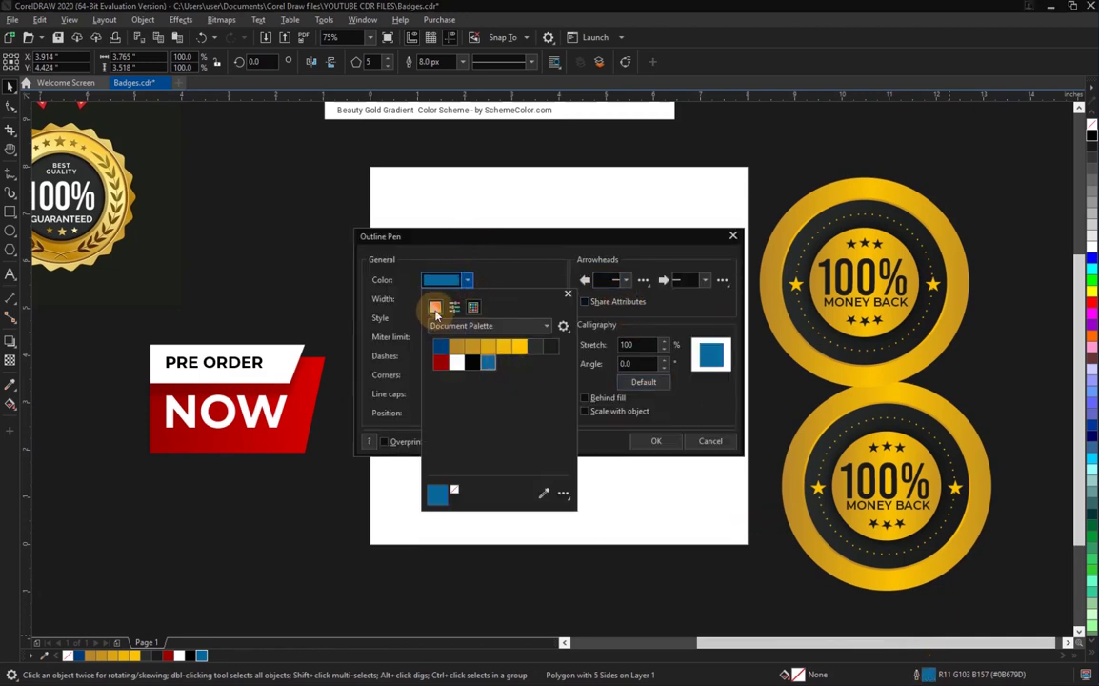
click(435, 307)
drag(511, 377, 516, 362)
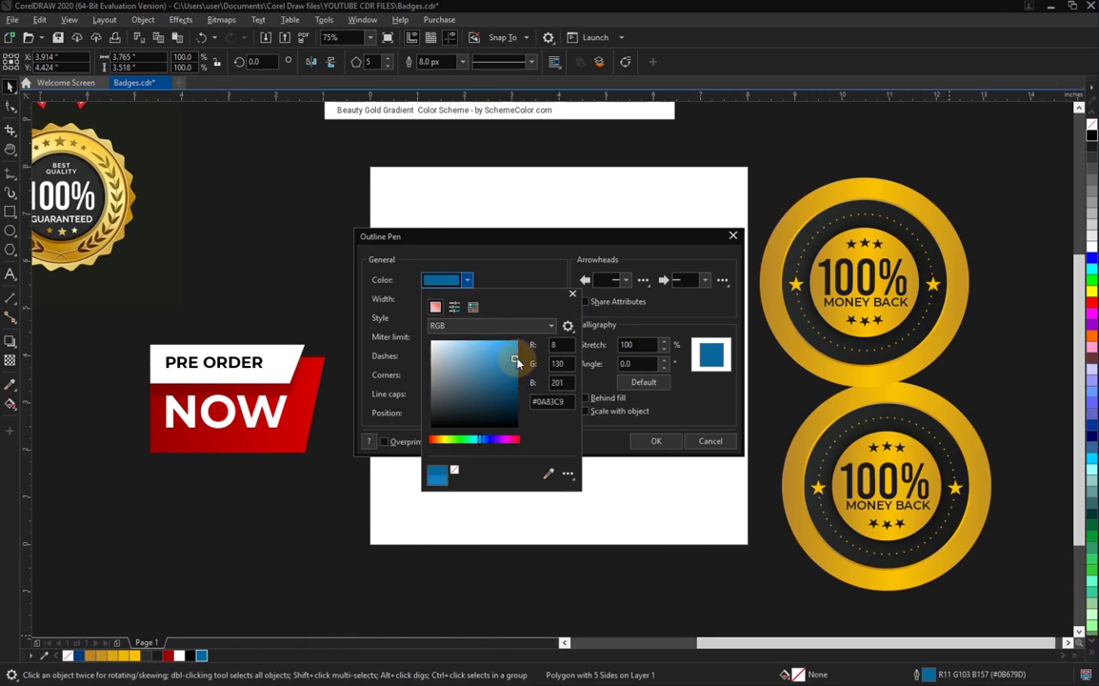
click(659, 442)
click(658, 441)
Try to send the pentagon one level back behind the blue rectangle, and undo it.
key(ctrl+Page_Down)
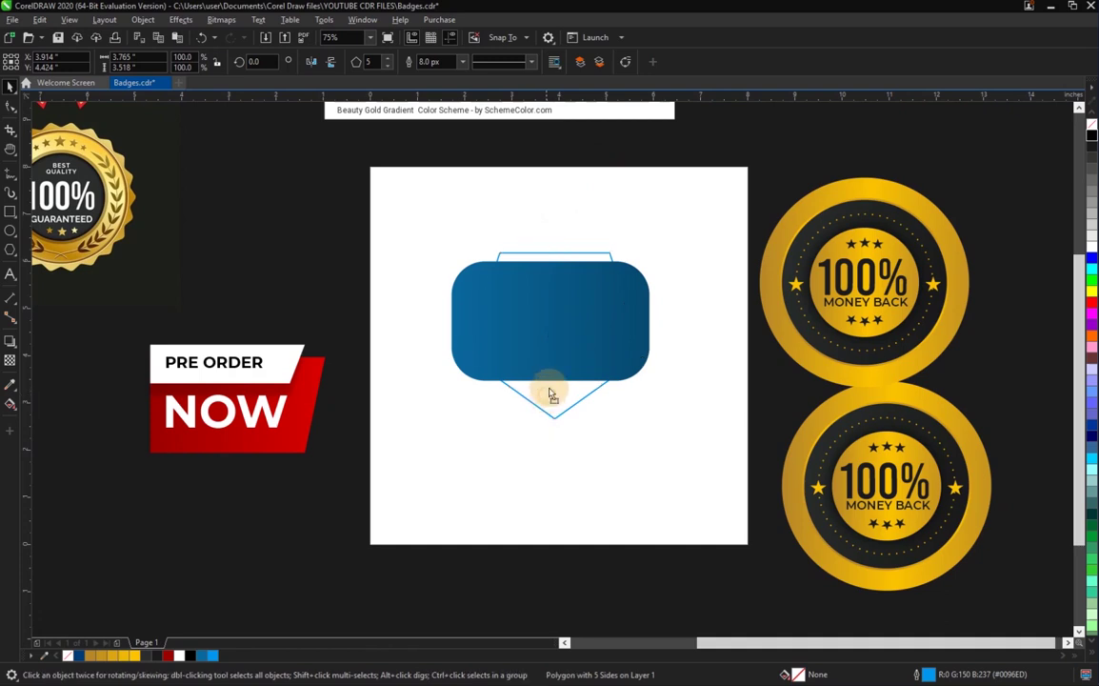
drag(546, 394, 550, 387)
key(ctrl+z)
key(ctrl+z)
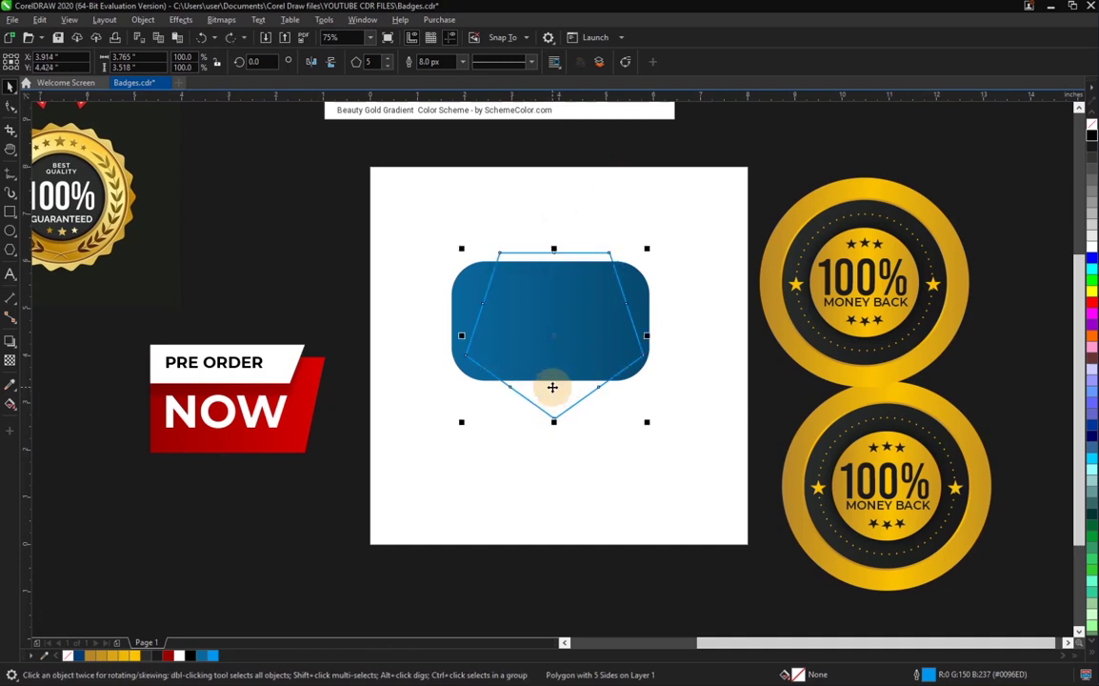
Send the pentagon to the back of the layer, behind the blue rectangle.
right_click(552, 310)
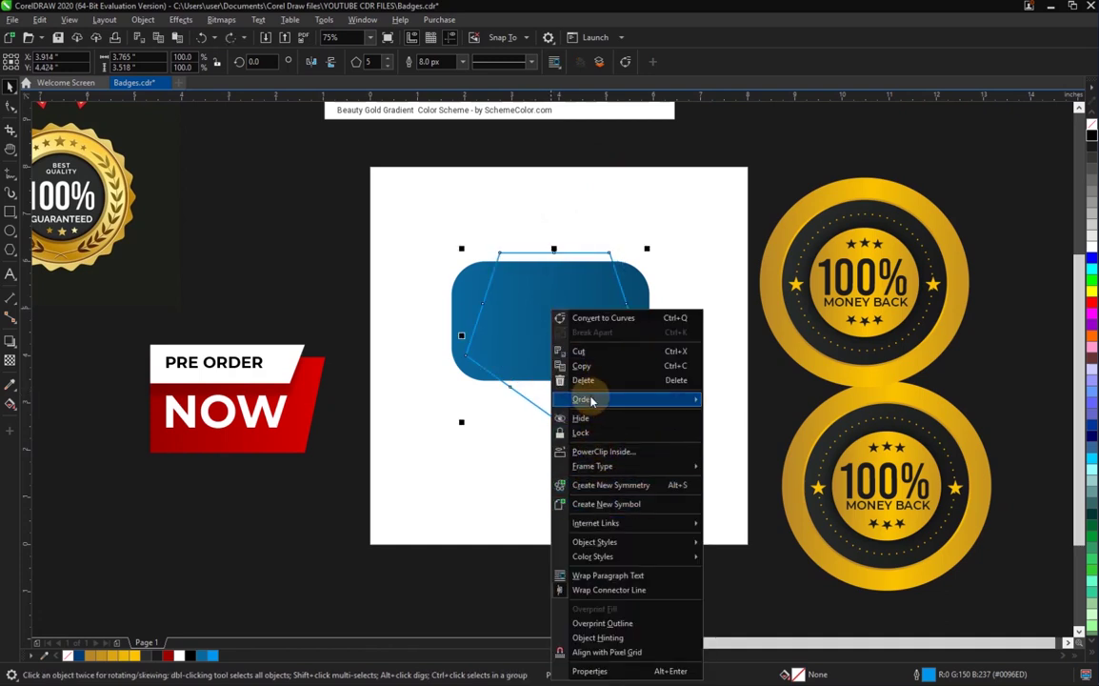
mouse_move(623, 399)
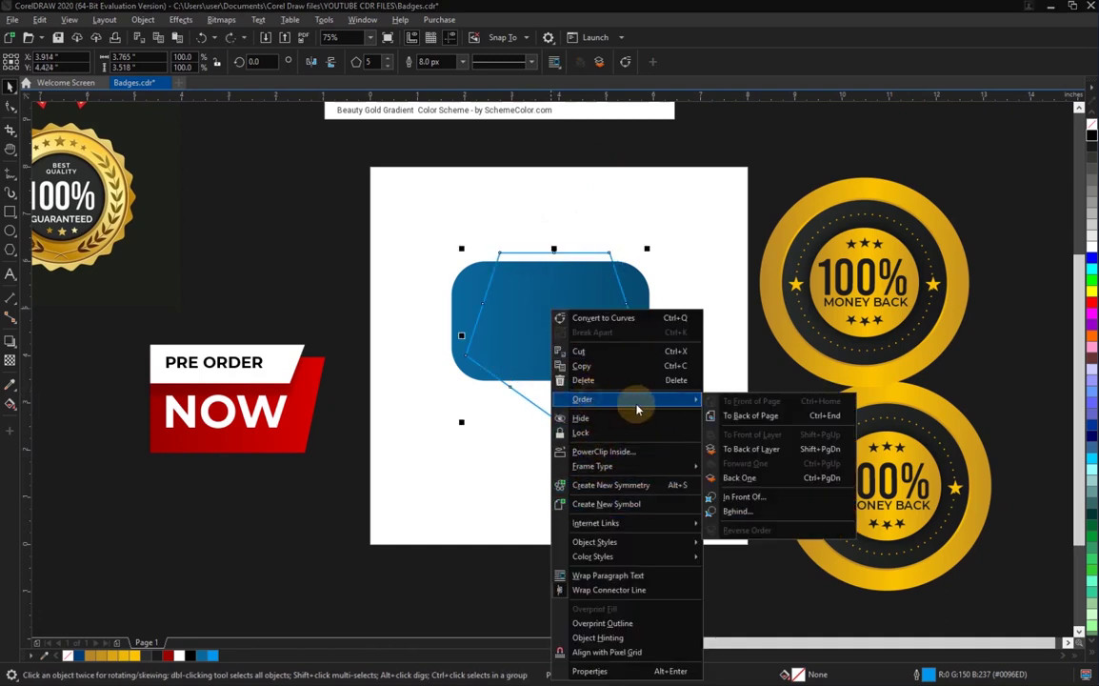
click(752, 449)
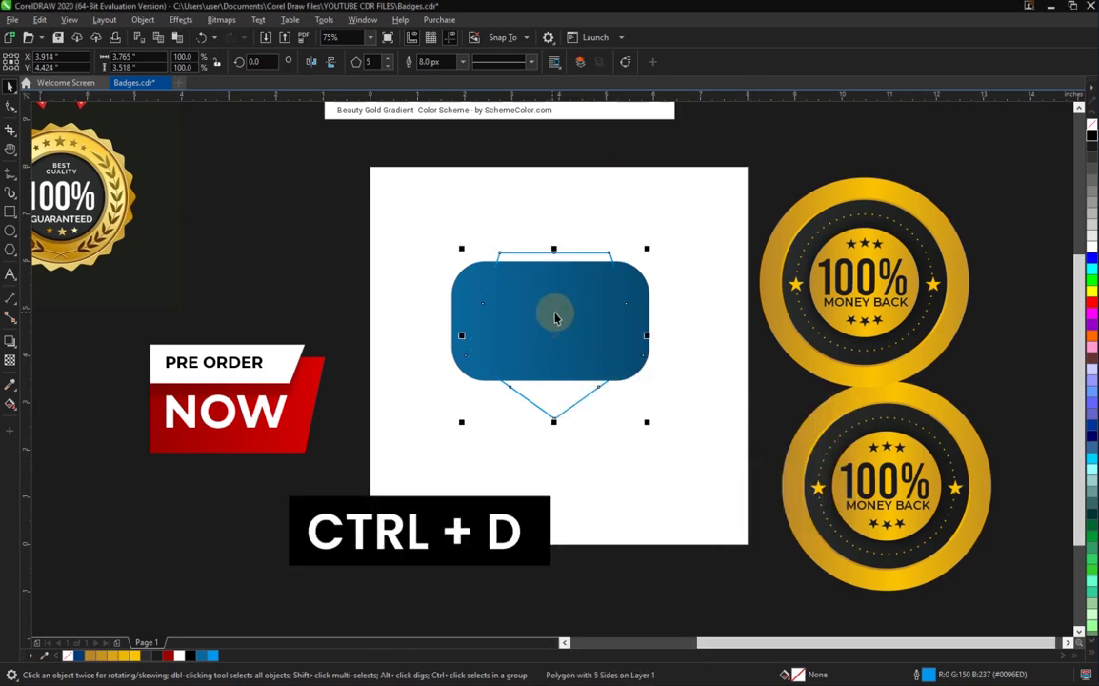
Duplicate the pentagon and rotate the copy about its centre to about 285.2 degrees.
key(ctrl+d)
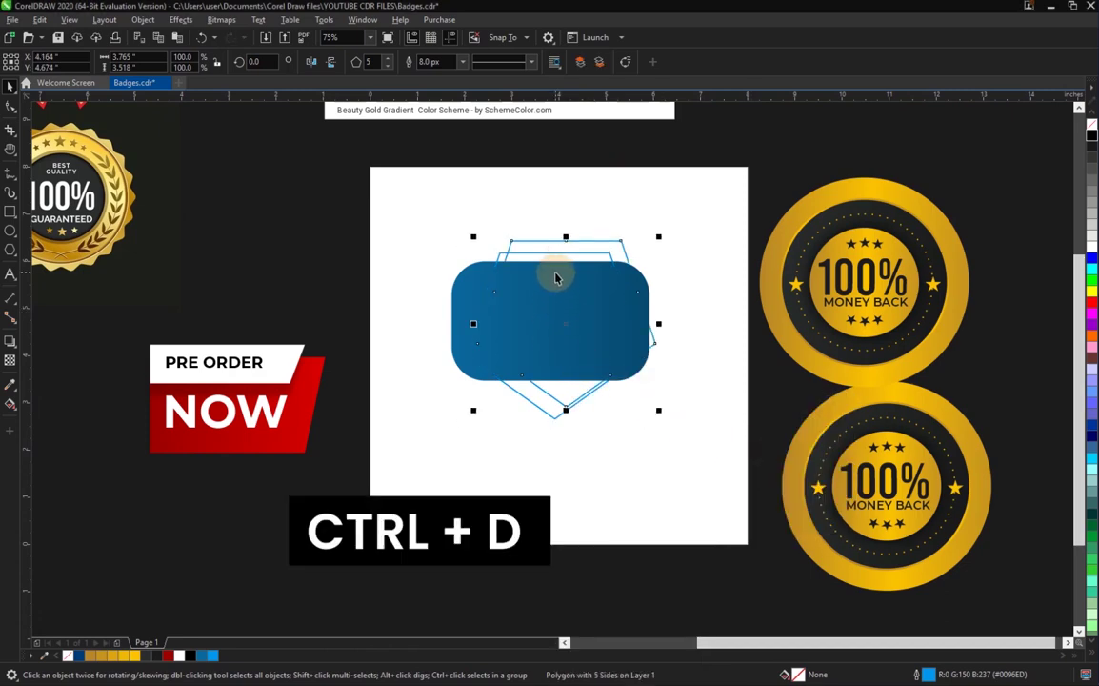
click(567, 324)
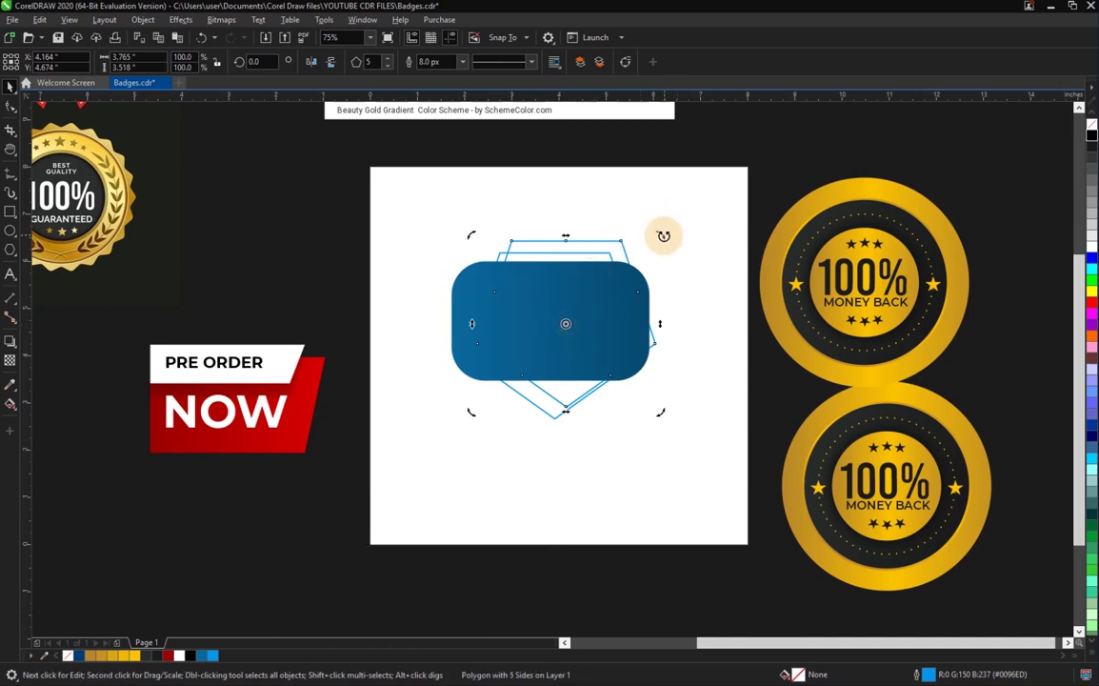
drag(663, 236, 636, 364)
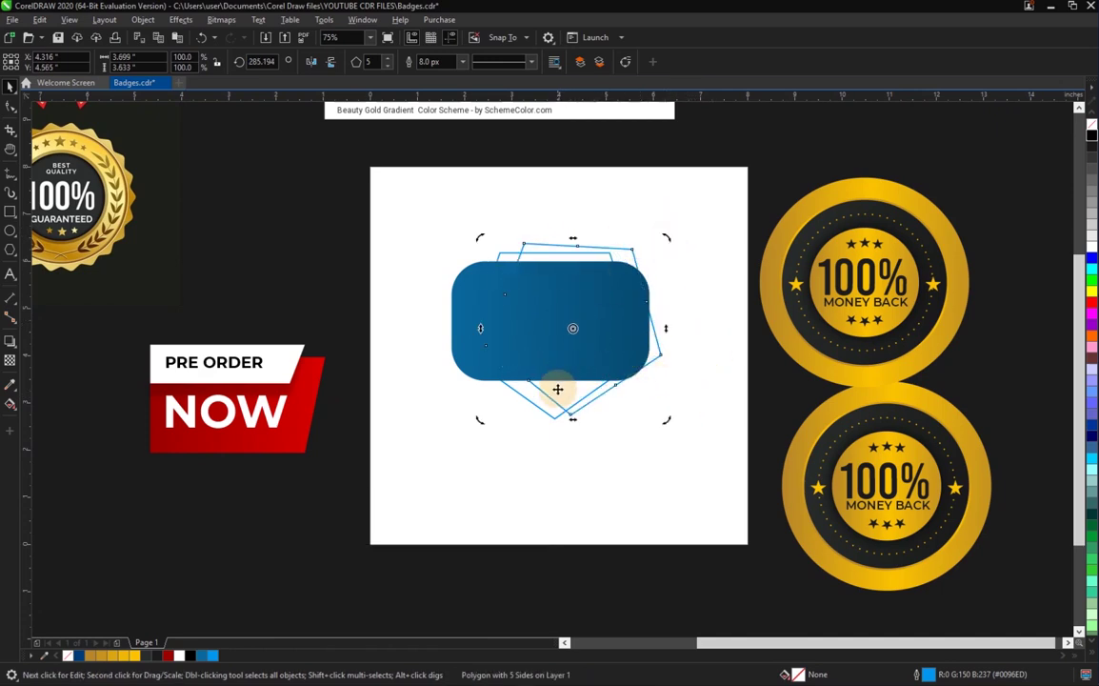
Rotate the pentagon copy further to about 255.1 degrees, and shift the upright pentagon left and in front of the blue rectangle.
drag(667, 424, 553, 375)
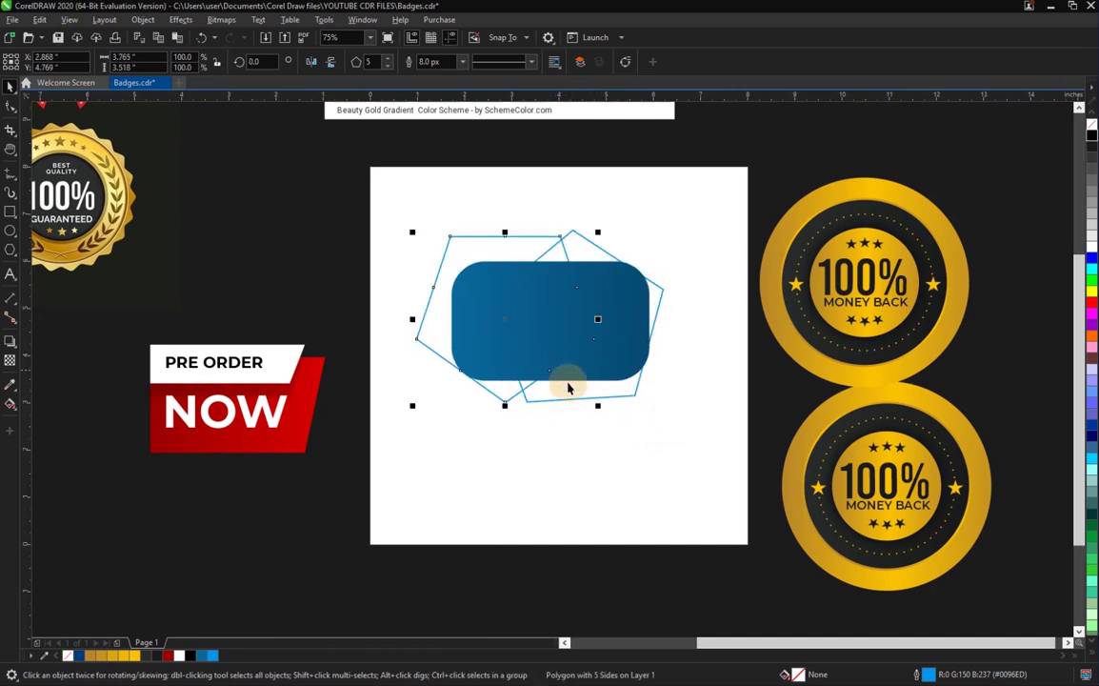
right_click(504, 245)
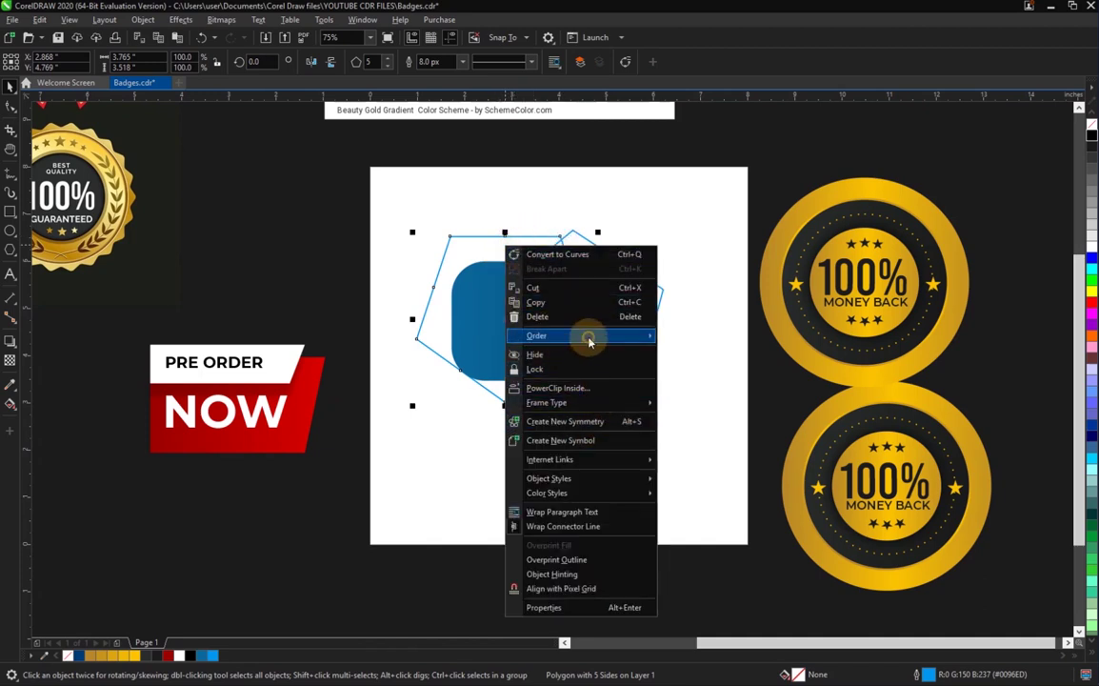
mouse_move(584, 336)
click(732, 339)
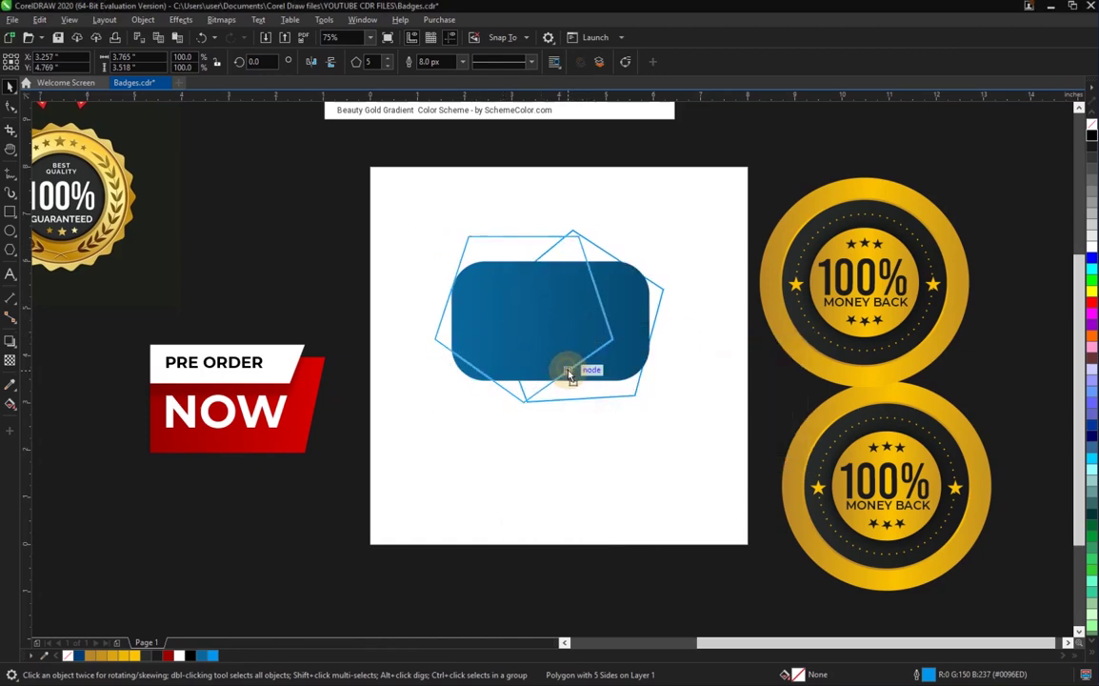
click(669, 502)
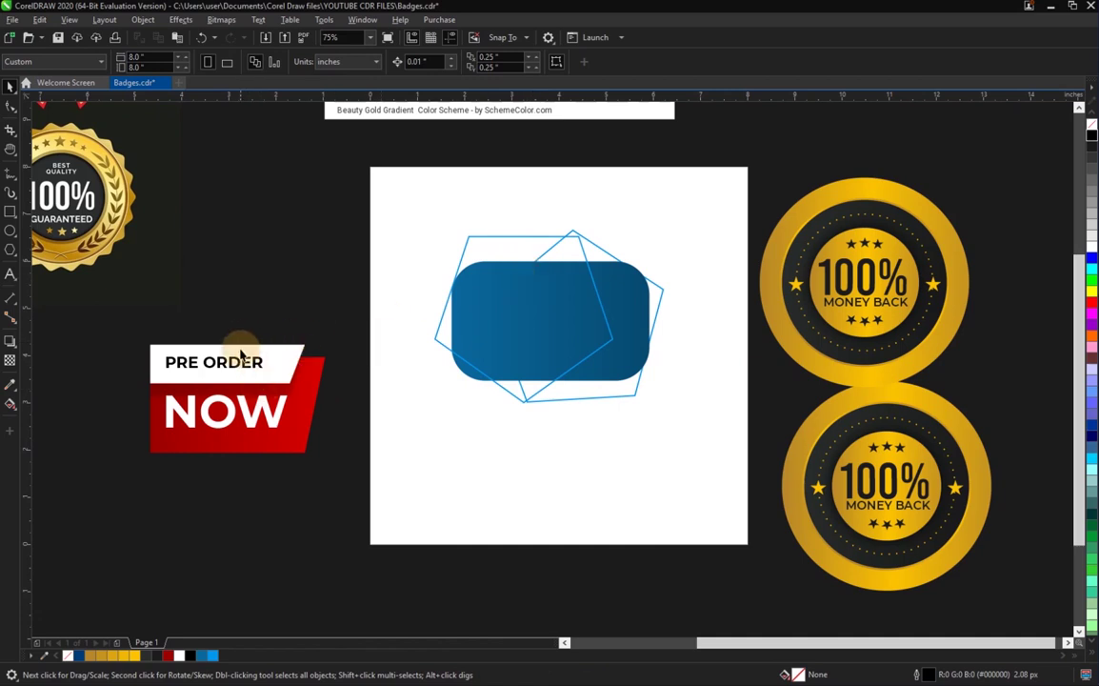
Add the artistic text "mega offer" on two lines in the empty area above the PRE ORDER NOW label.
click(11, 275)
click(251, 239)
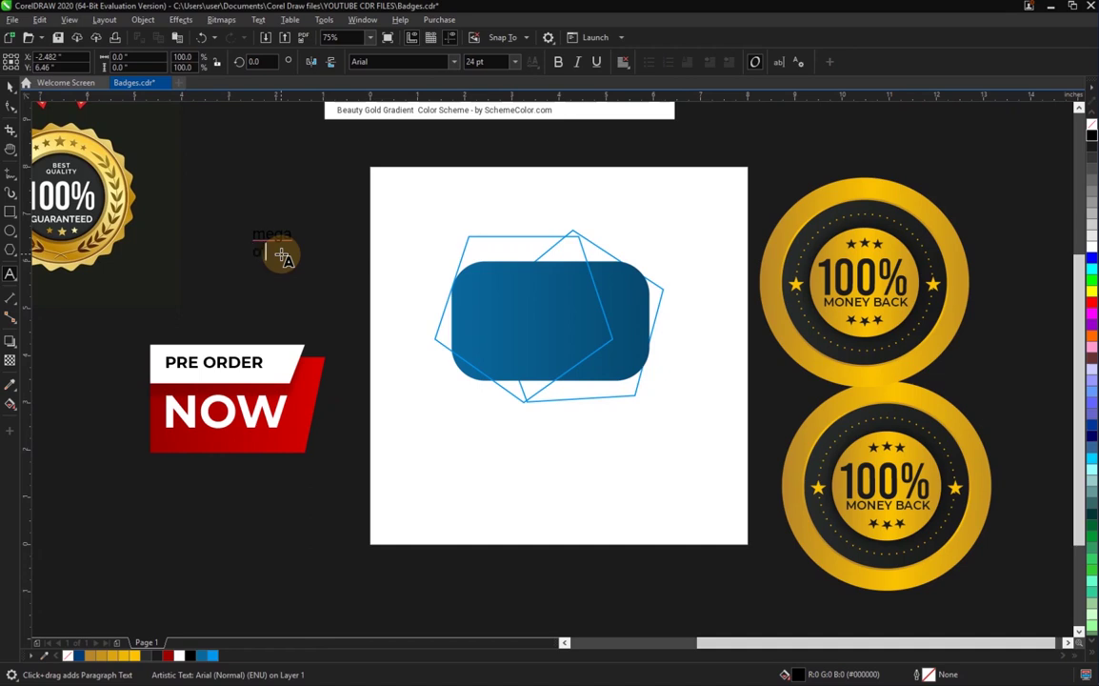
key(ctrl+a)
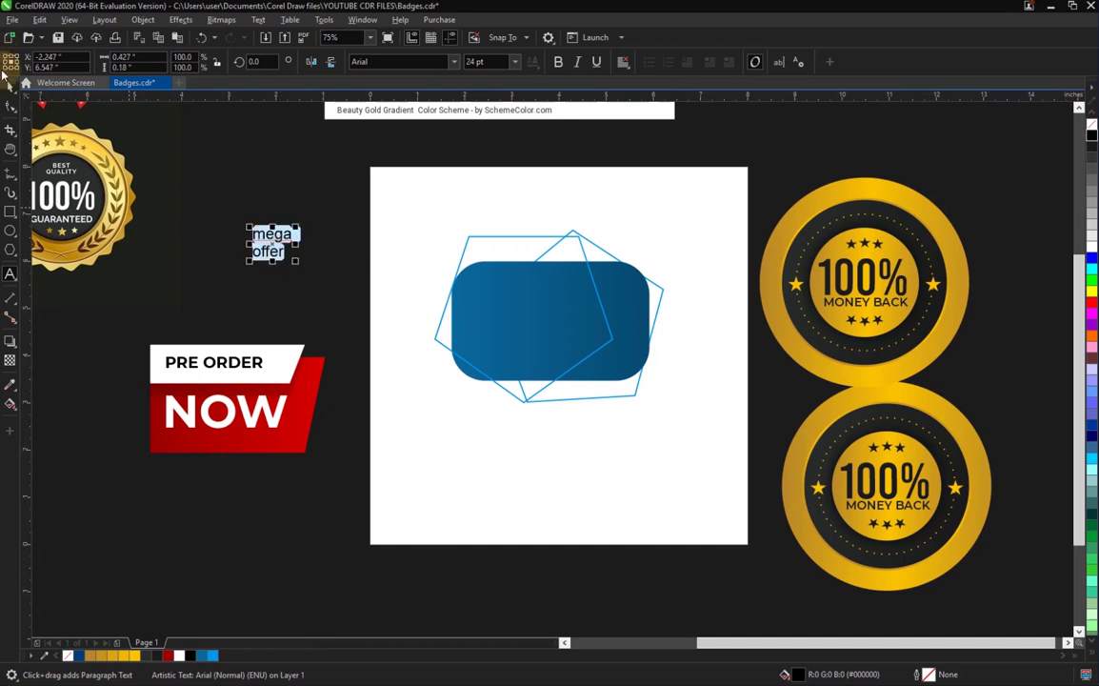
click(8, 86)
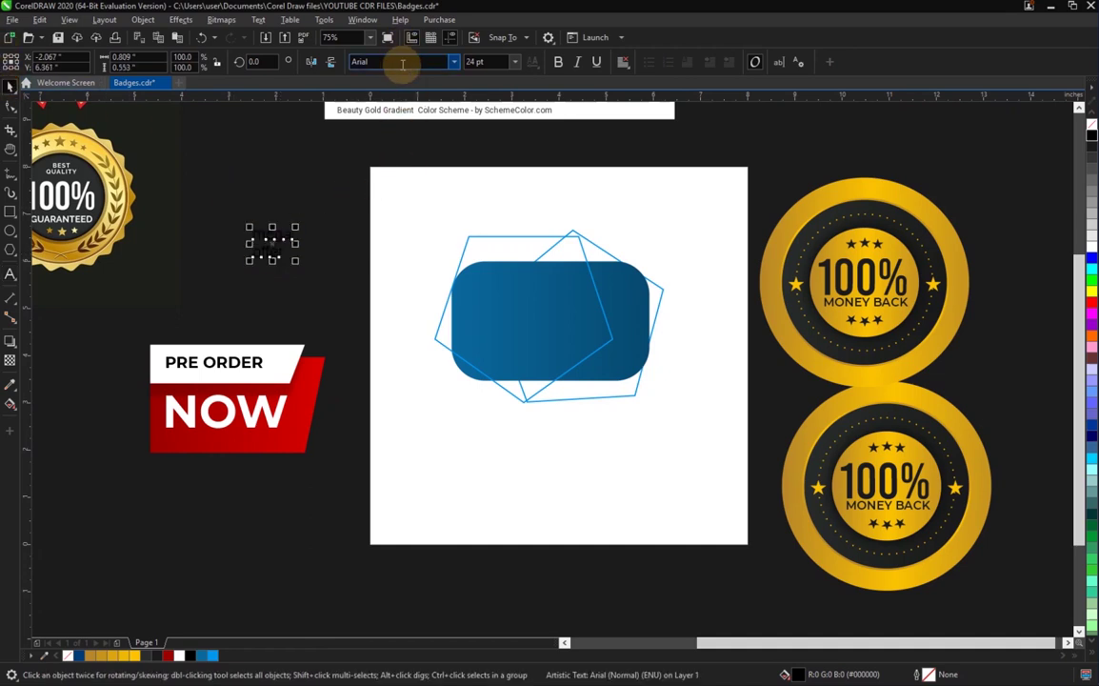
Set the "mega offer" text in bold Montserrat and move it onto the page, above the blue rectangle's upper-left corner.
text(m)
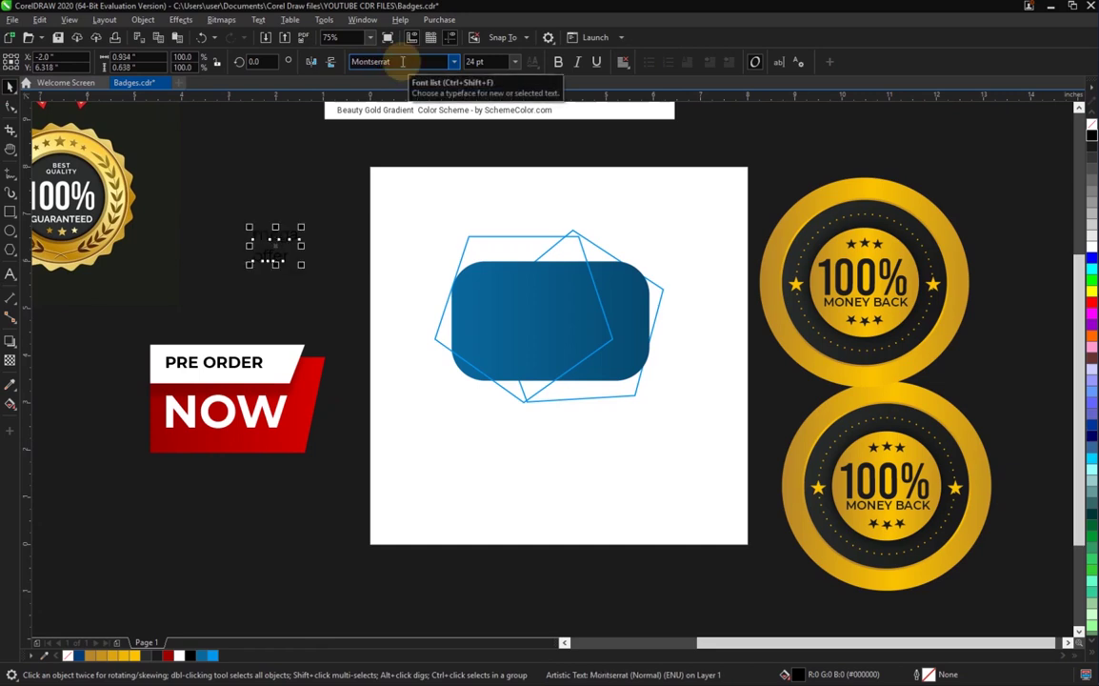
key(Return)
drag(267, 247, 418, 237)
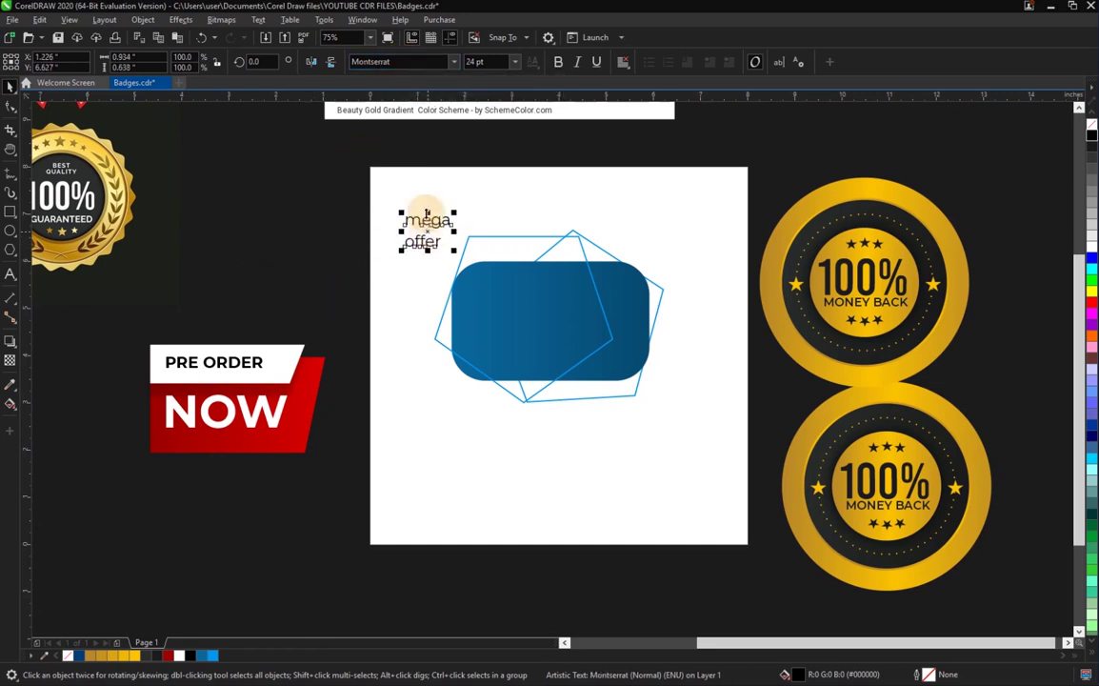
click(558, 62)
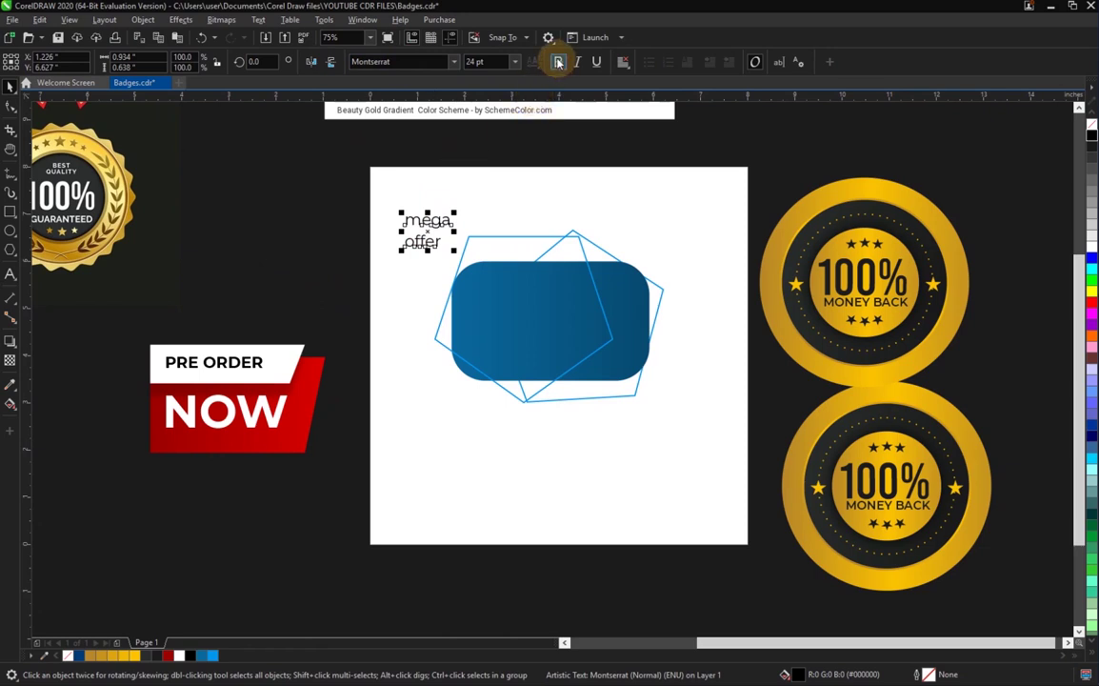
Change the case of the whole "mega offer" text to uppercase.
click(433, 221)
double_click(444, 221)
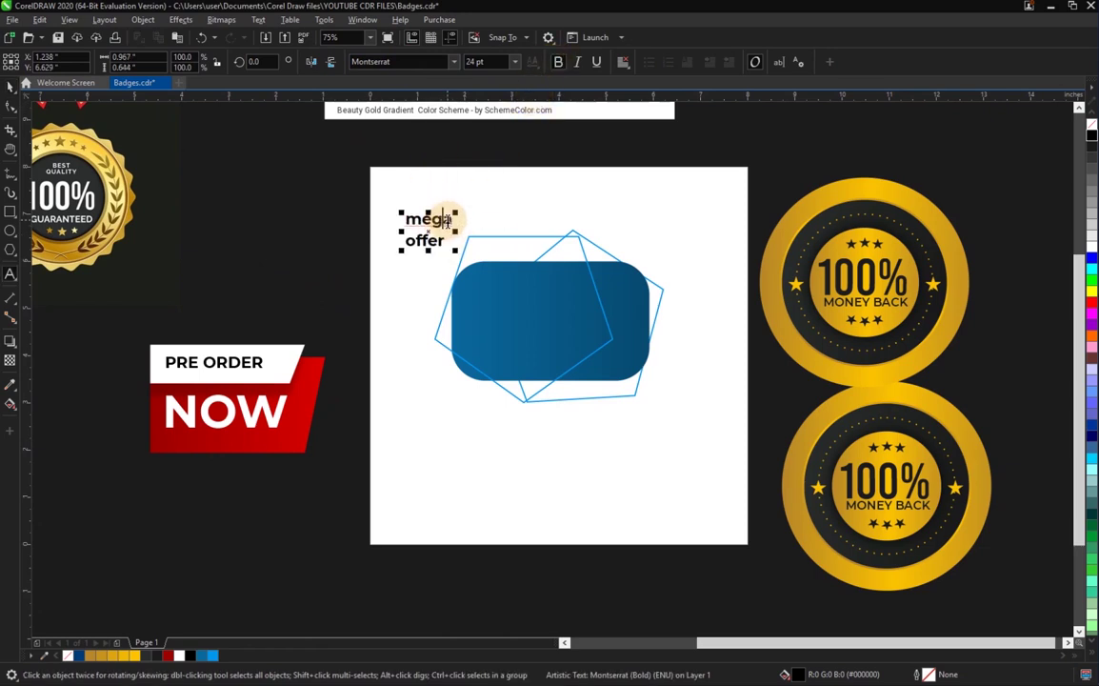
key(ctrl+a)
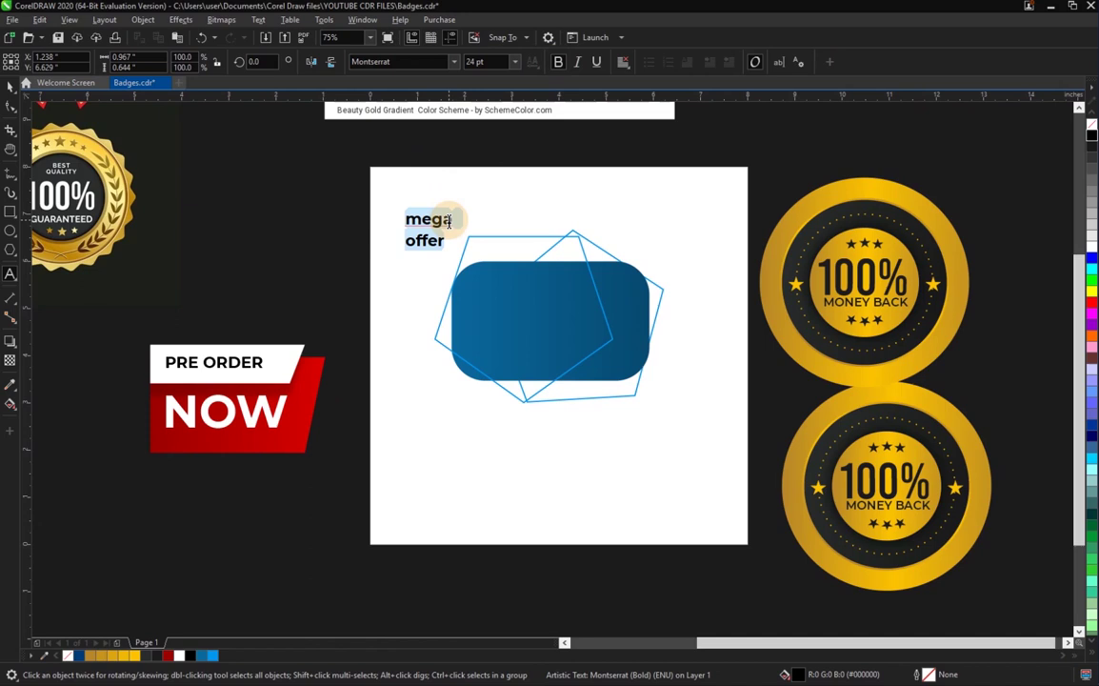
right_click(448, 221)
mouse_move(514, 273)
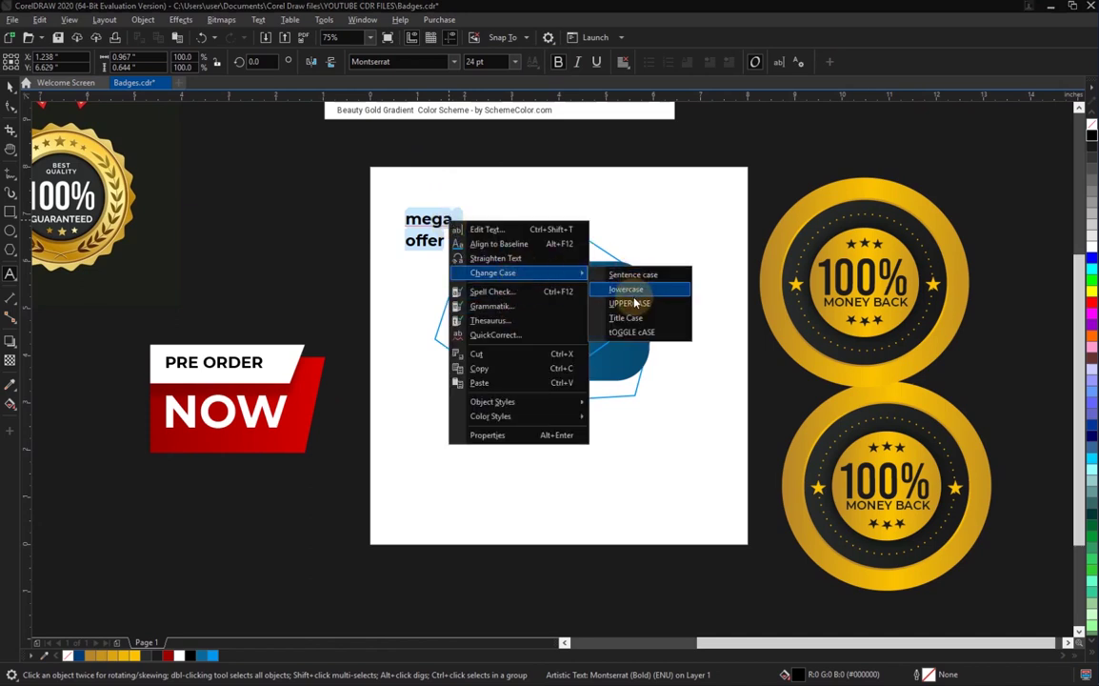
click(635, 302)
Tighten the line spacing between MEGA and OFFER with the Shape tool.
click(13, 105)
click(393, 247)
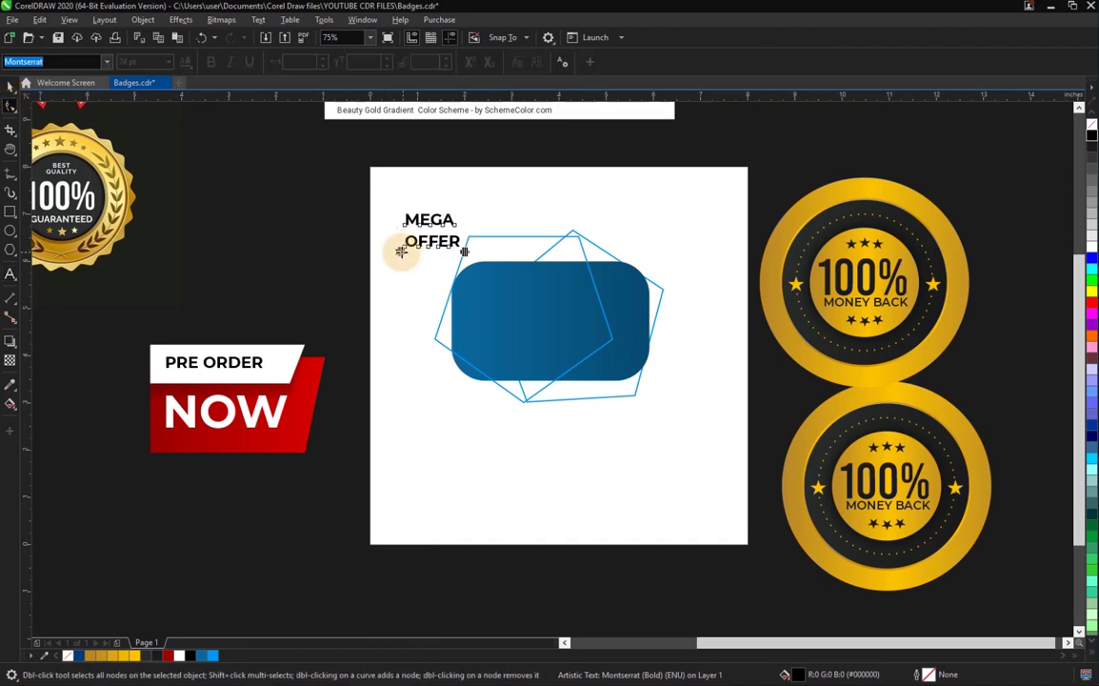
drag(400, 251, 408, 244)
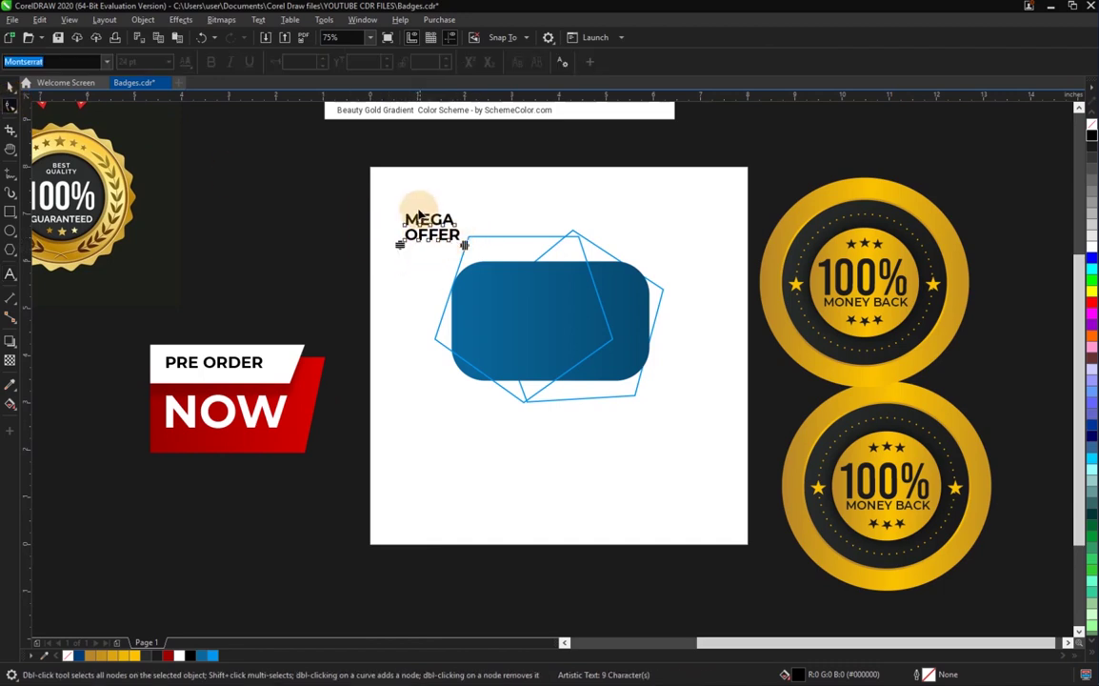
Enlarge the MEGA OFFER text to about 50 pt, place it on the blue rectangle and fill it white.
scroll(417, 208, up, 2)
key(space)
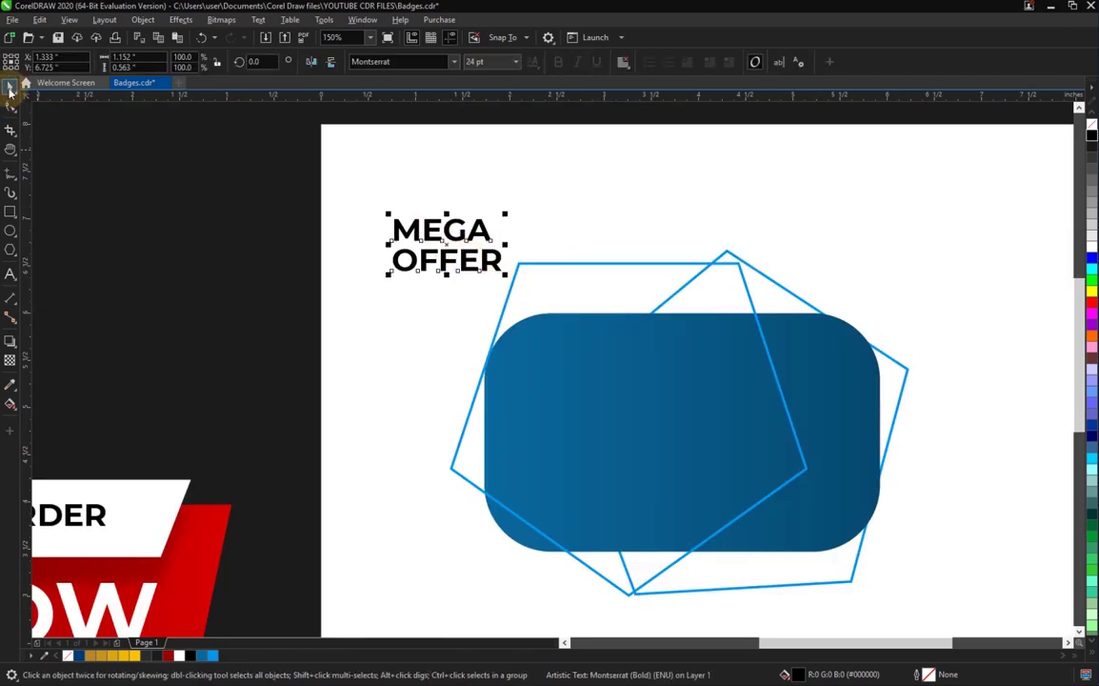
drag(508, 275, 728, 469)
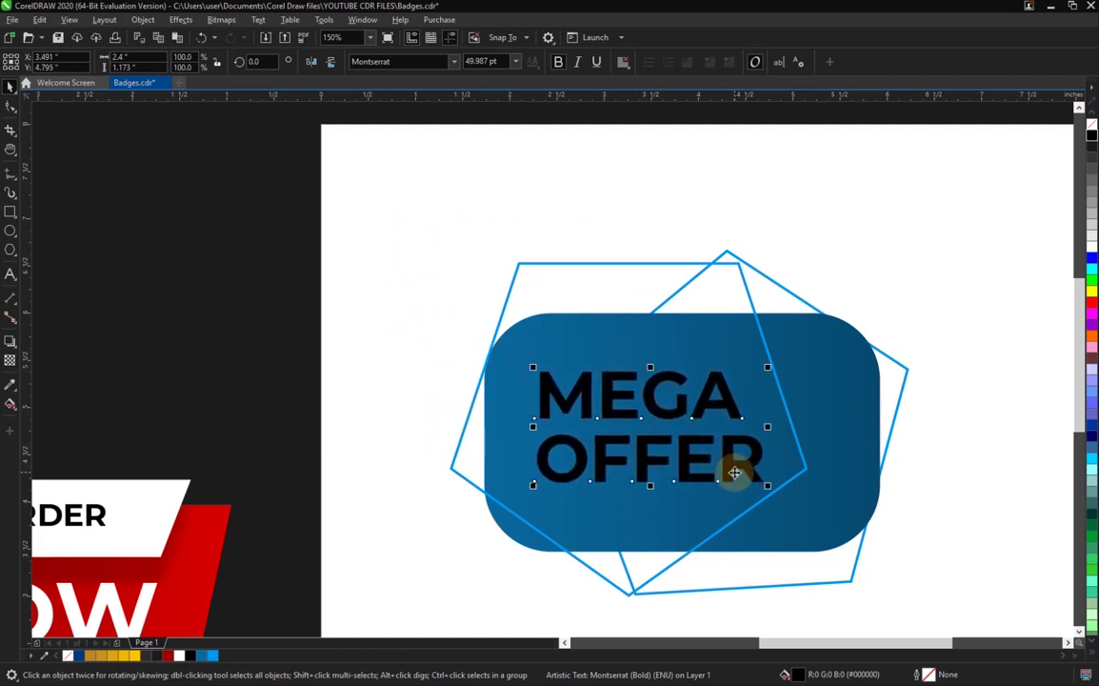
click(179, 656)
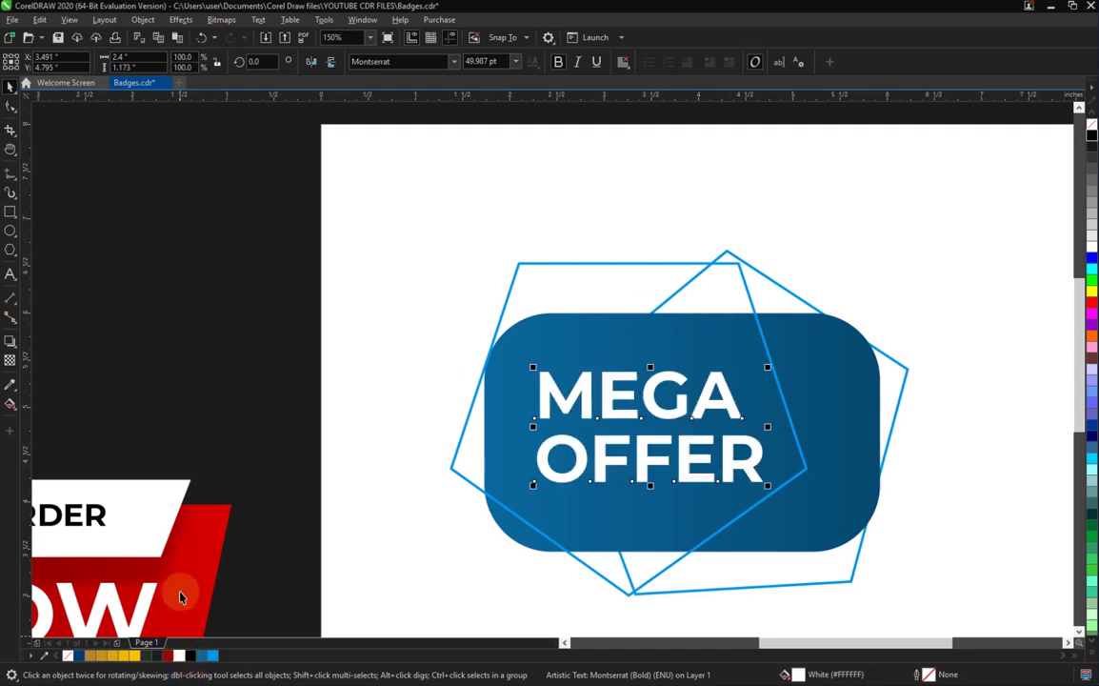
click(187, 398)
Move the MEGA OFFER text slightly down to centre it vertically in the blue rectangle.
scroll(647, 390, down, 3)
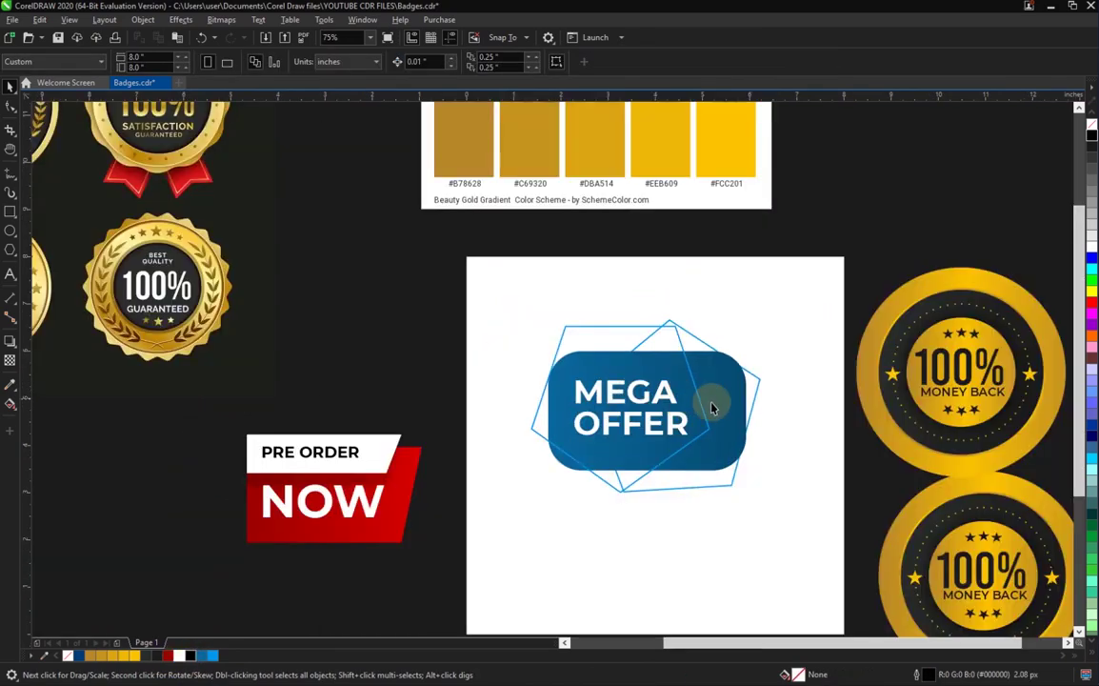
scroll(645, 436, up, 3)
drag(628, 434, 632, 443)
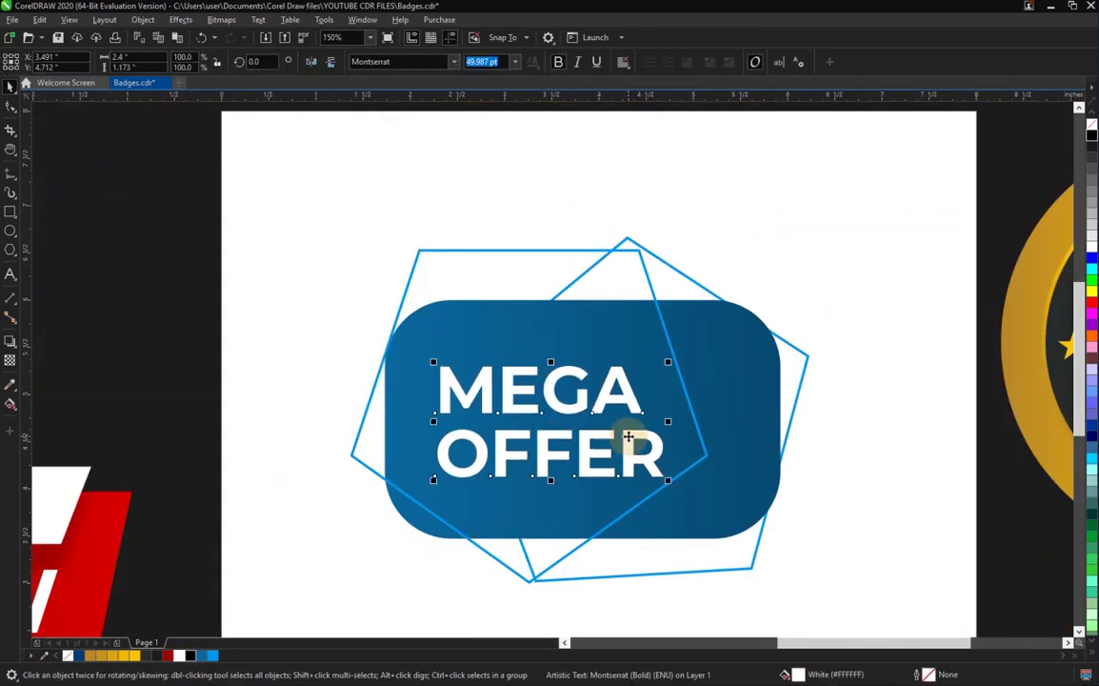
Duplicate the MEGA OFFER text above the original and replace the copy's content with a single full stop as a dot.
drag(567, 408, 598, 323)
double_click(597, 324)
key(Delete)
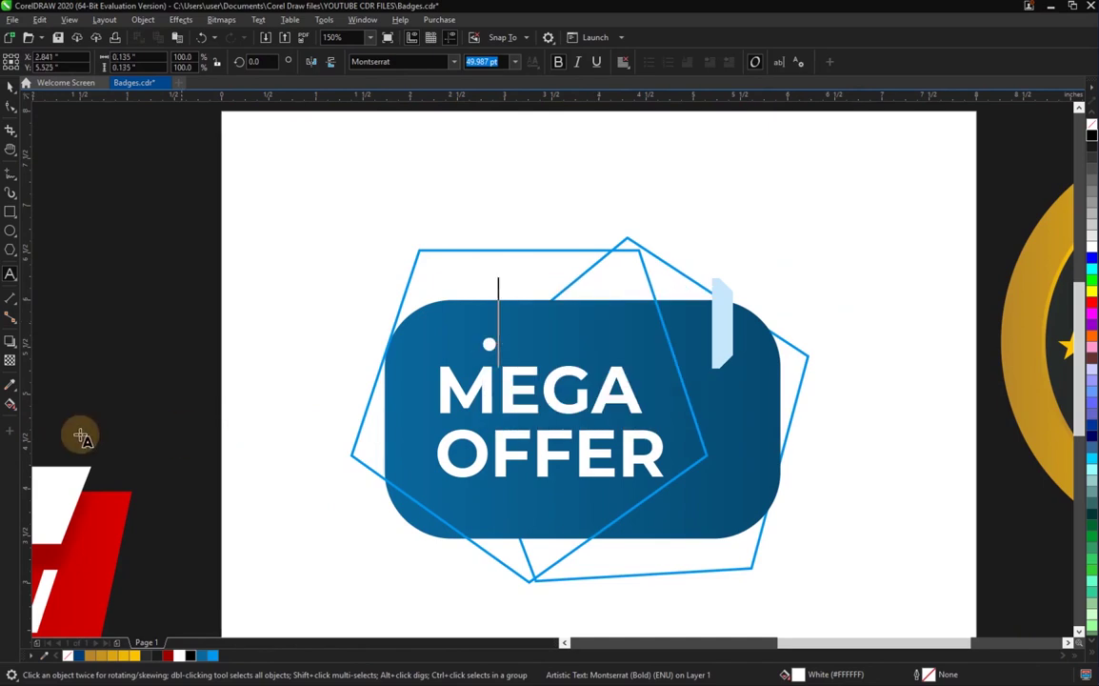
Place the white dot near the end of MEGA, with copies near the blue rectangle's lower-right and lower-left corners.
click(11, 88)
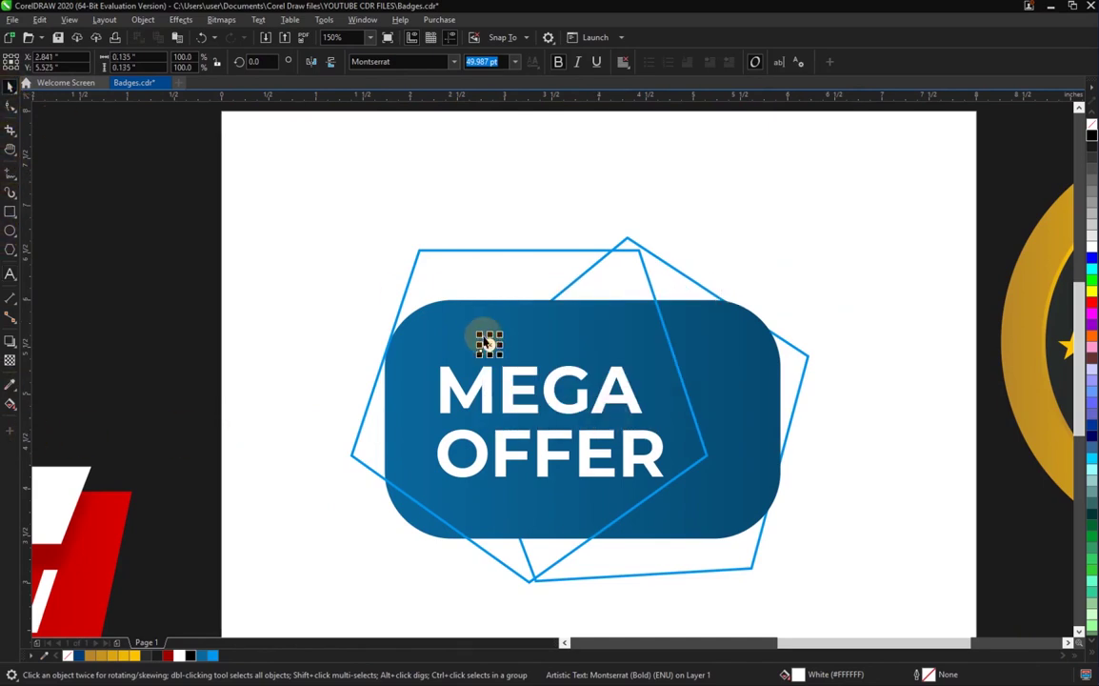
drag(747, 440, 658, 354)
drag(711, 507, 469, 512)
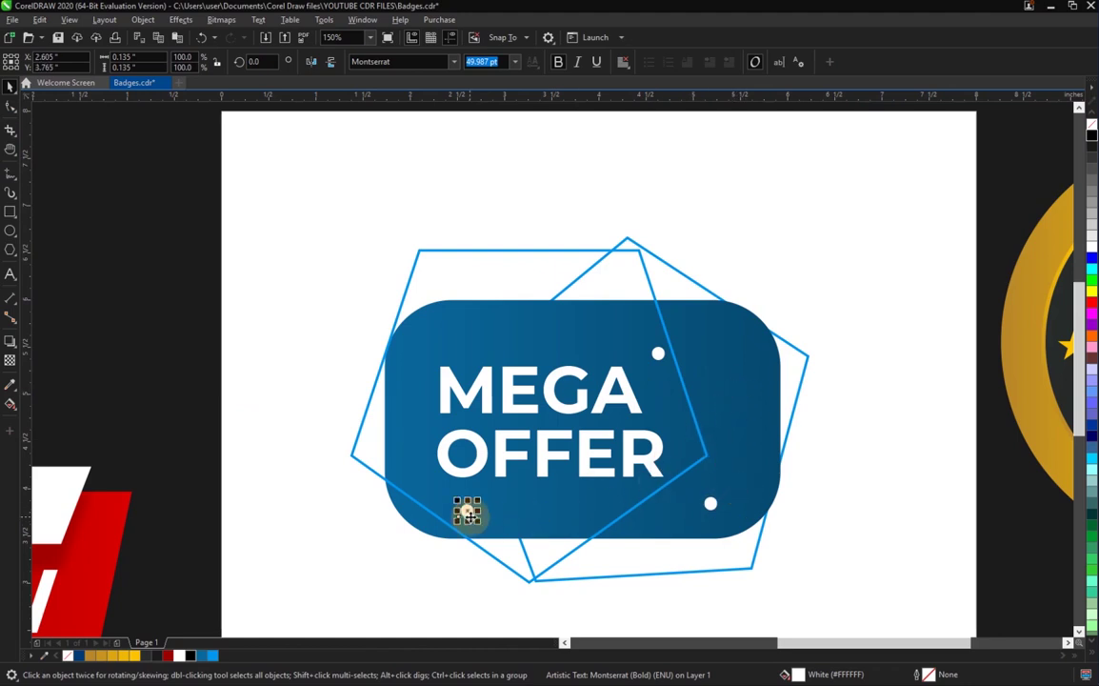
Shrink the white dot below OFFER near the rectangle's lower-left corner to about 0.064 in.
scroll(472, 512, up, 3)
scroll(483, 517, up, 3)
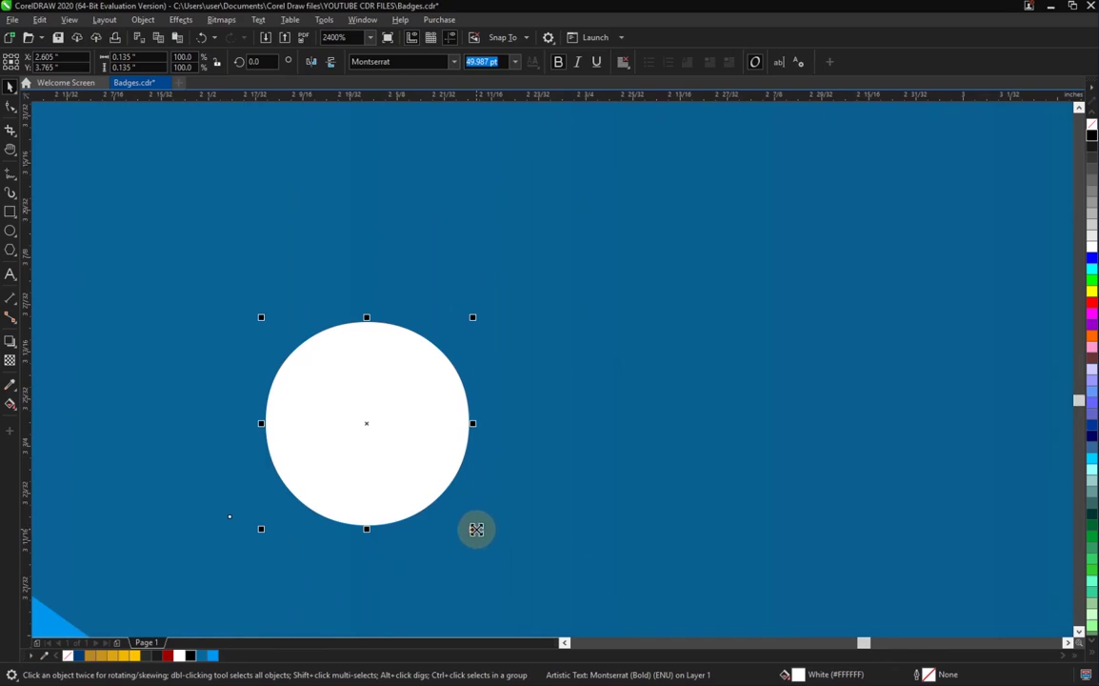
scroll(476, 529, down, 5)
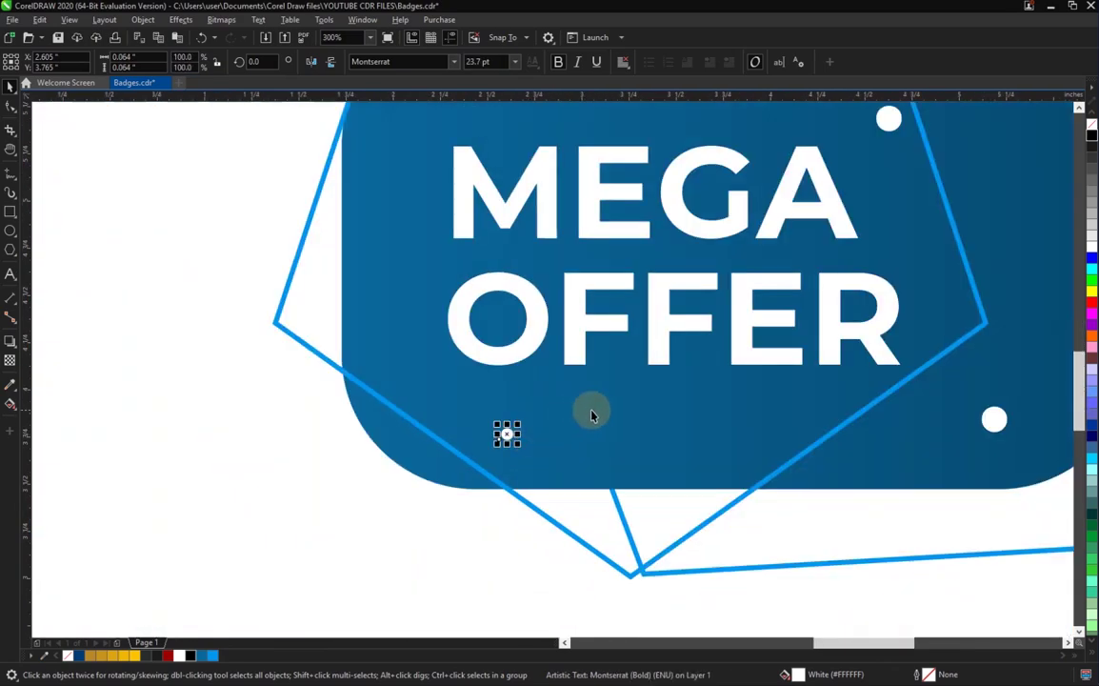
Copy the lower-right dot to the right of MEGA and enlarge the copy to about 0.474 in.
scroll(591, 414, down, 3)
scroll(610, 400, up, 3)
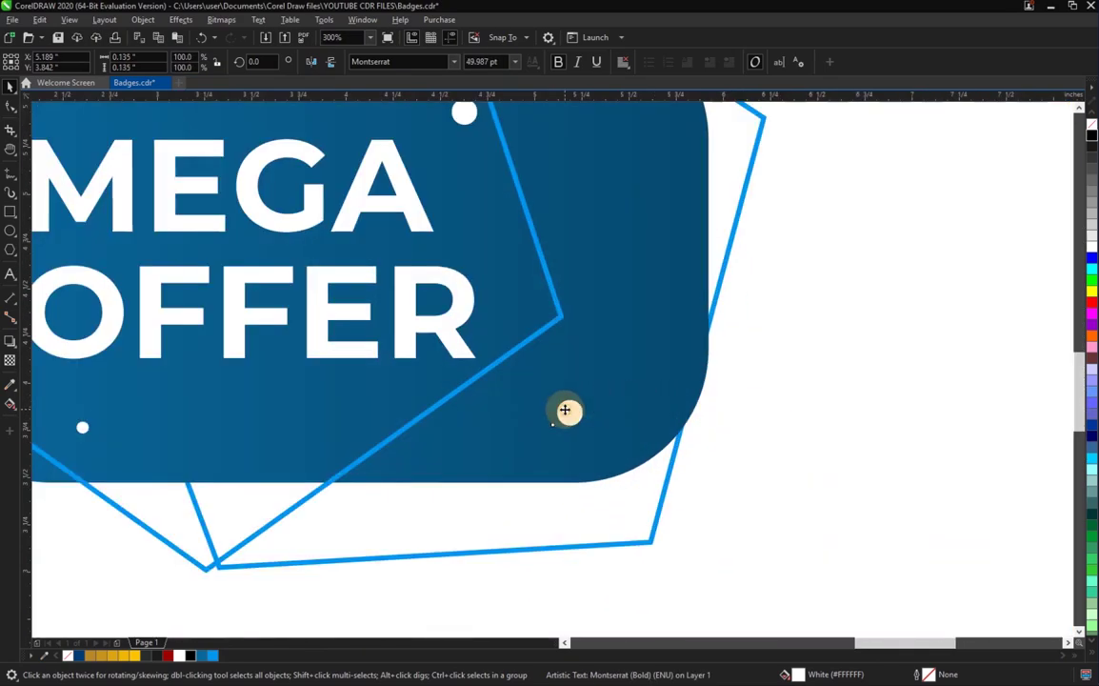
drag(564, 411, 674, 254)
scroll(632, 225, down, 2)
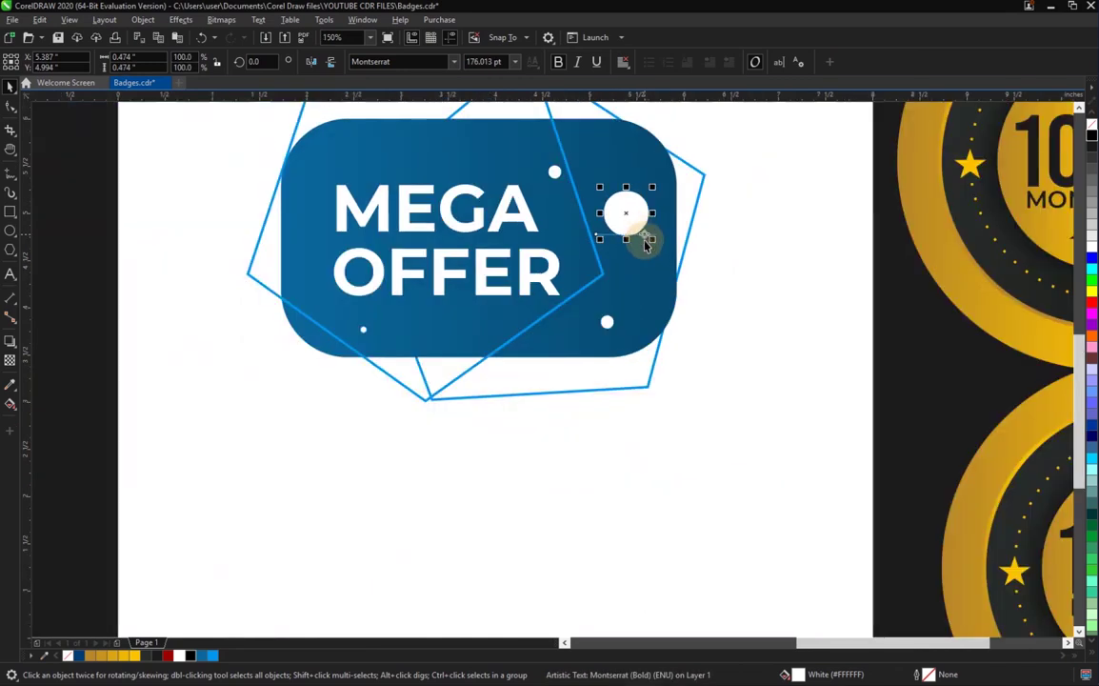
Add two small white dots of about 0.069 in, one above and one below the large dot.
click(188, 345)
click(624, 209)
drag(617, 207, 650, 298)
click(637, 221)
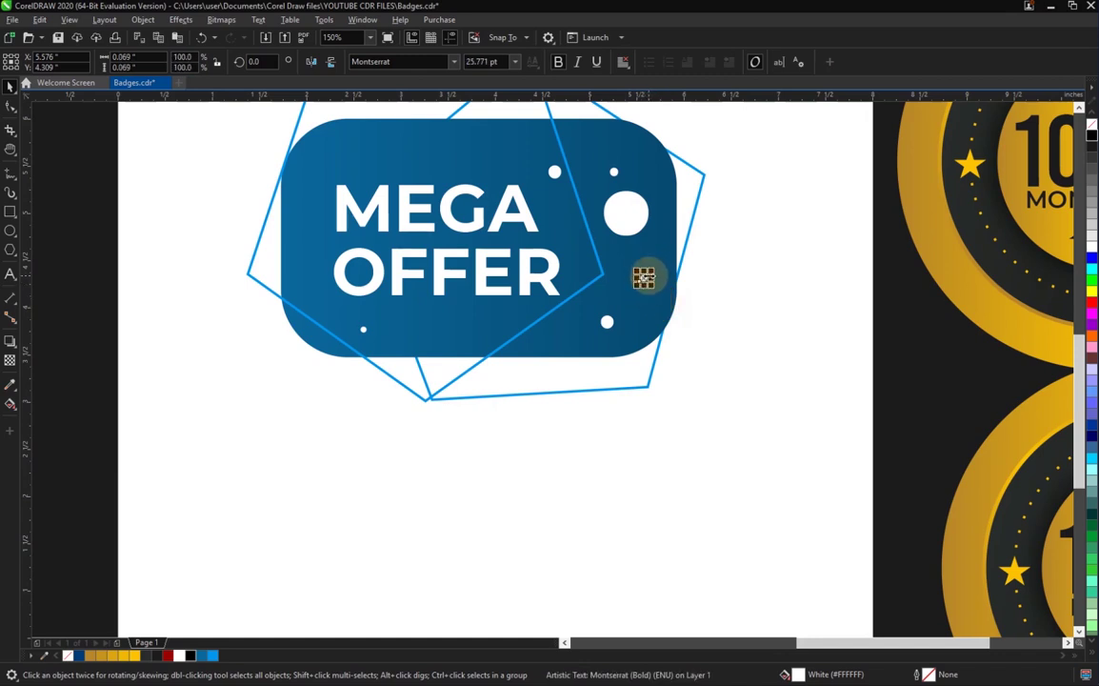
drag(644, 277, 624, 291)
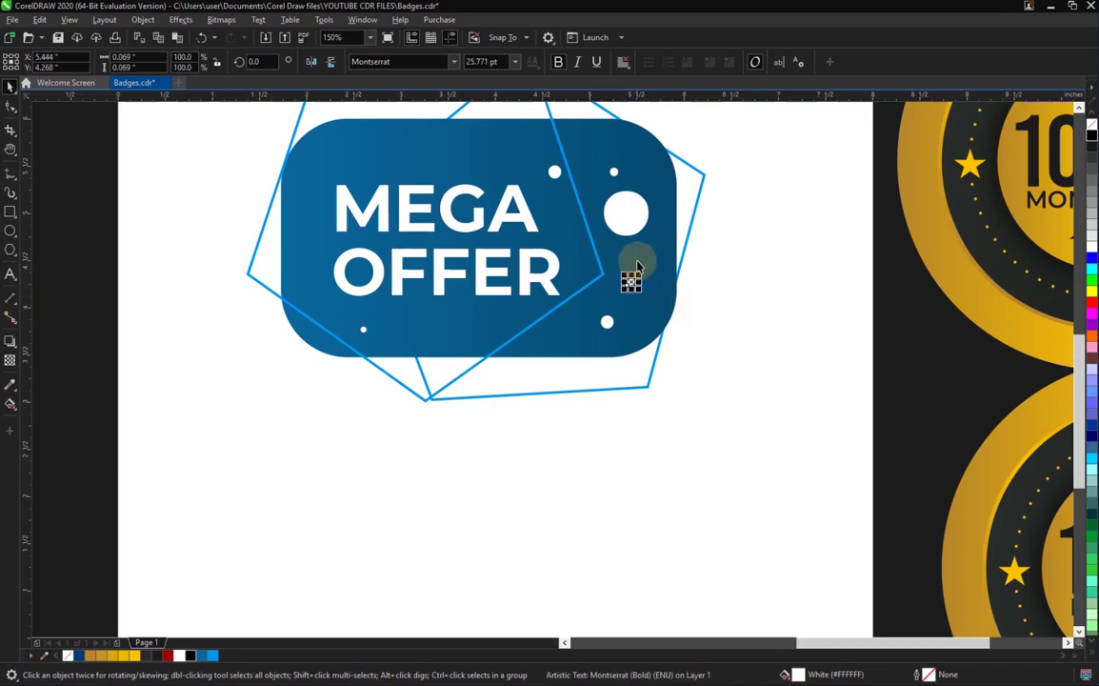
click(671, 276)
Group all the MEGA OFFER badge objects and move the group off the page, just below the PRE ORDER NOW label.
scroll(695, 294, down, 2)
click(724, 407)
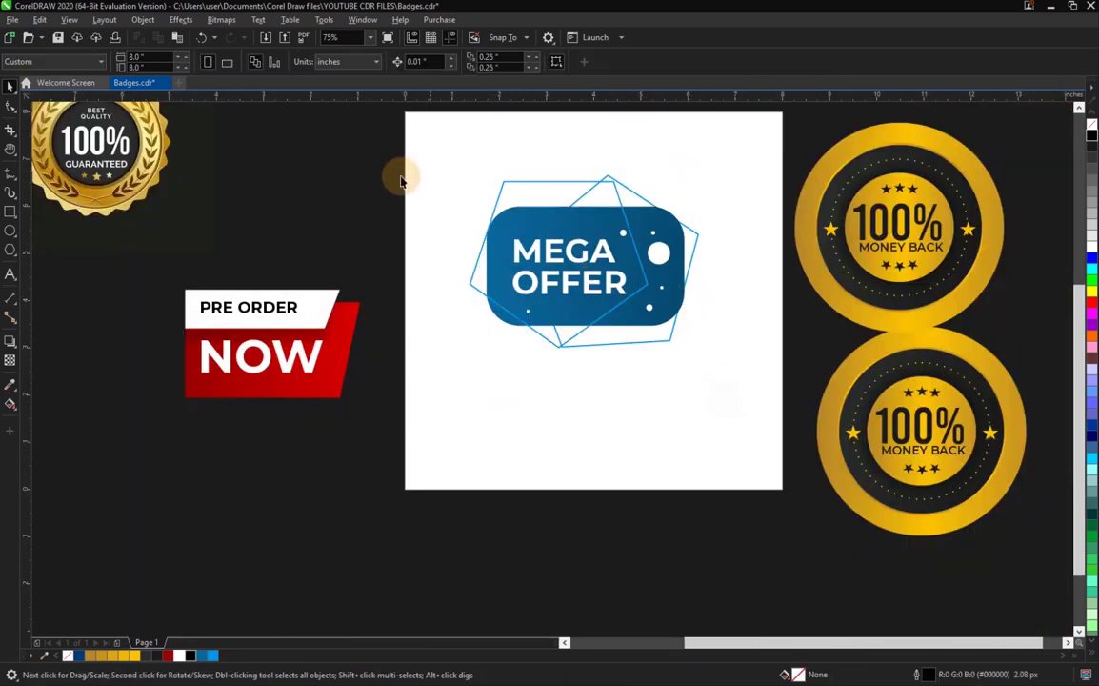
drag(378, 136, 753, 429)
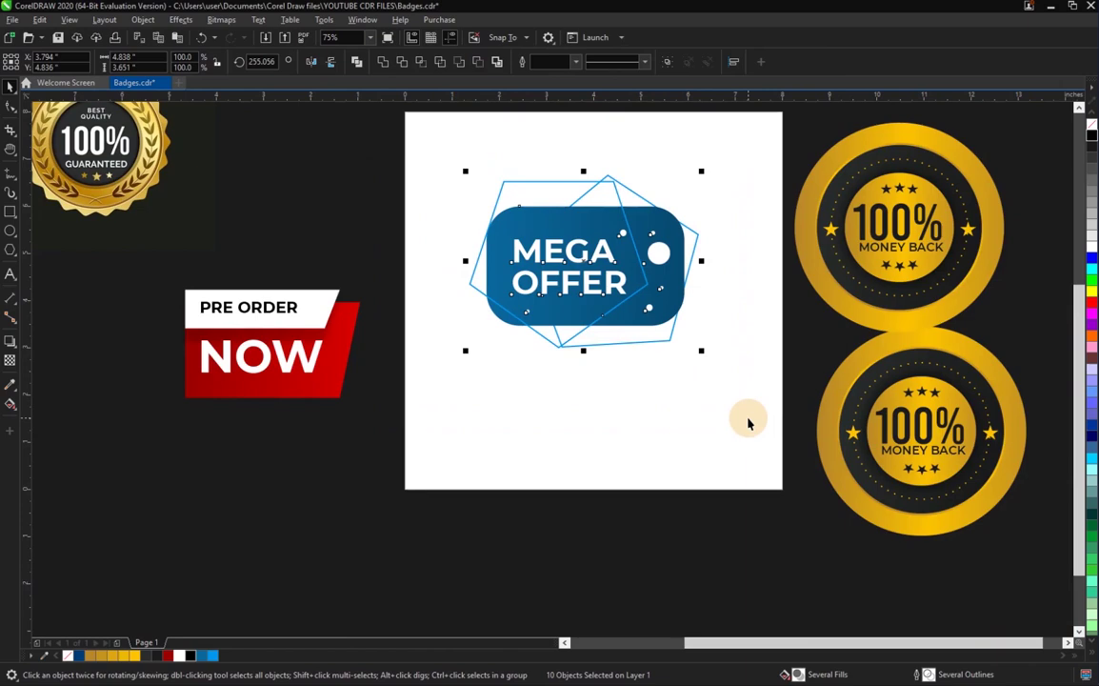
key(ctrl+g)
drag(600, 286, 284, 531)
drag(228, 384, 295, 347)
drag(291, 470, 320, 426)
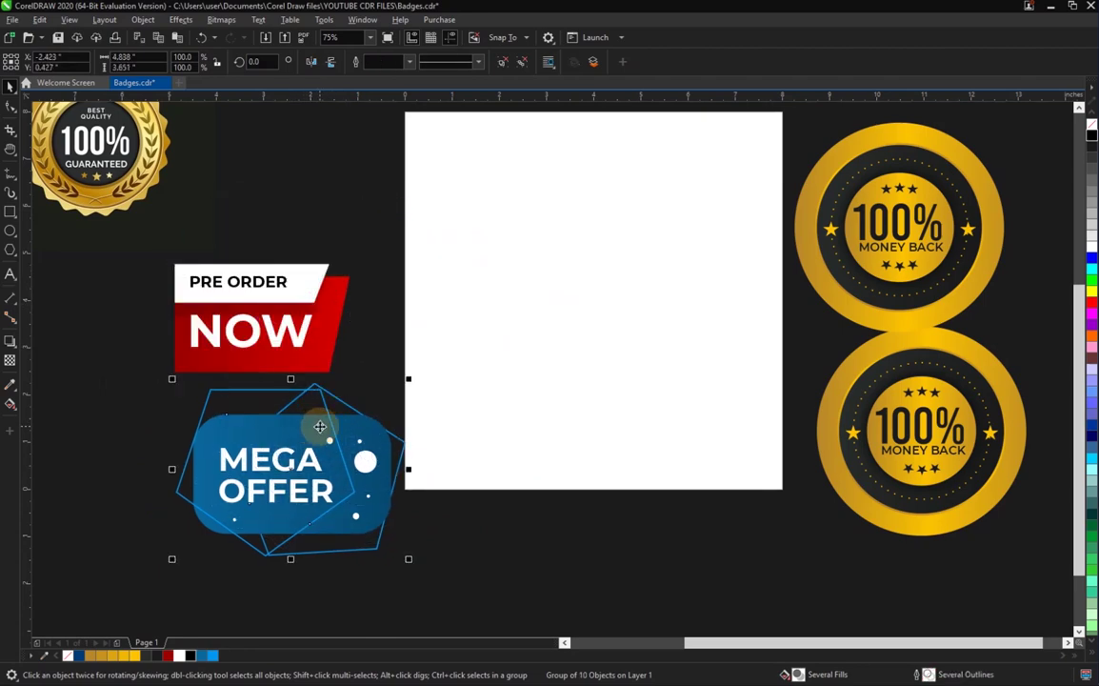
Switch to the browser, search Freepik for "badges" and look through the resulting designs for further badge ideas.
click(1086, 124)
click(495, 10)
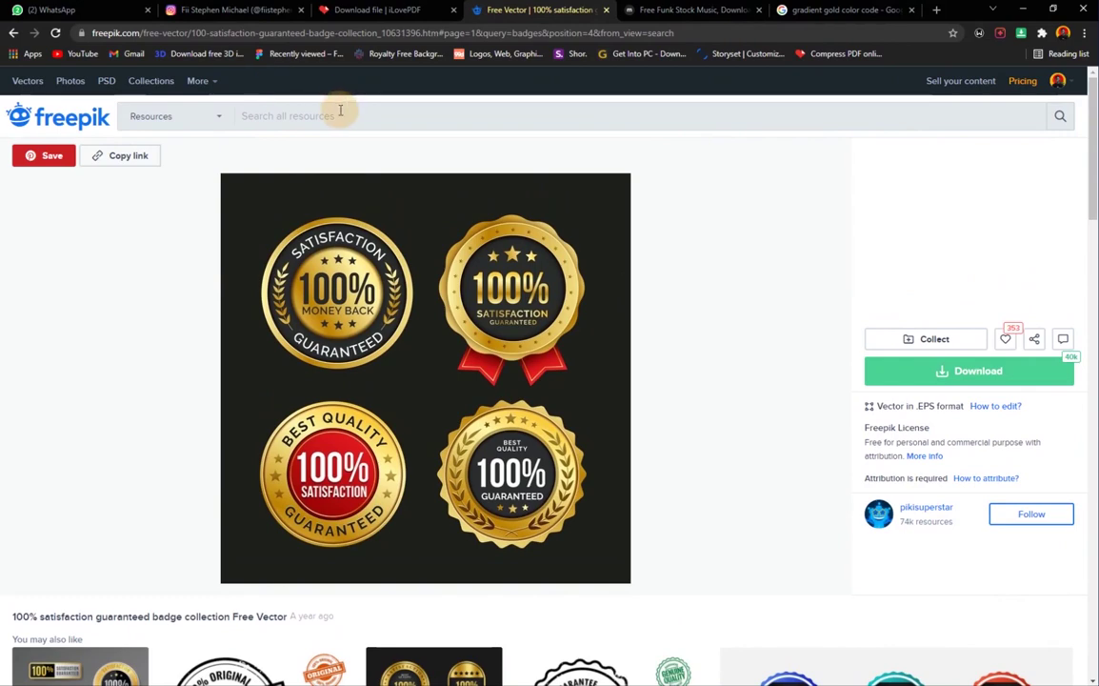
click(336, 114)
text(badges)
key(Return)
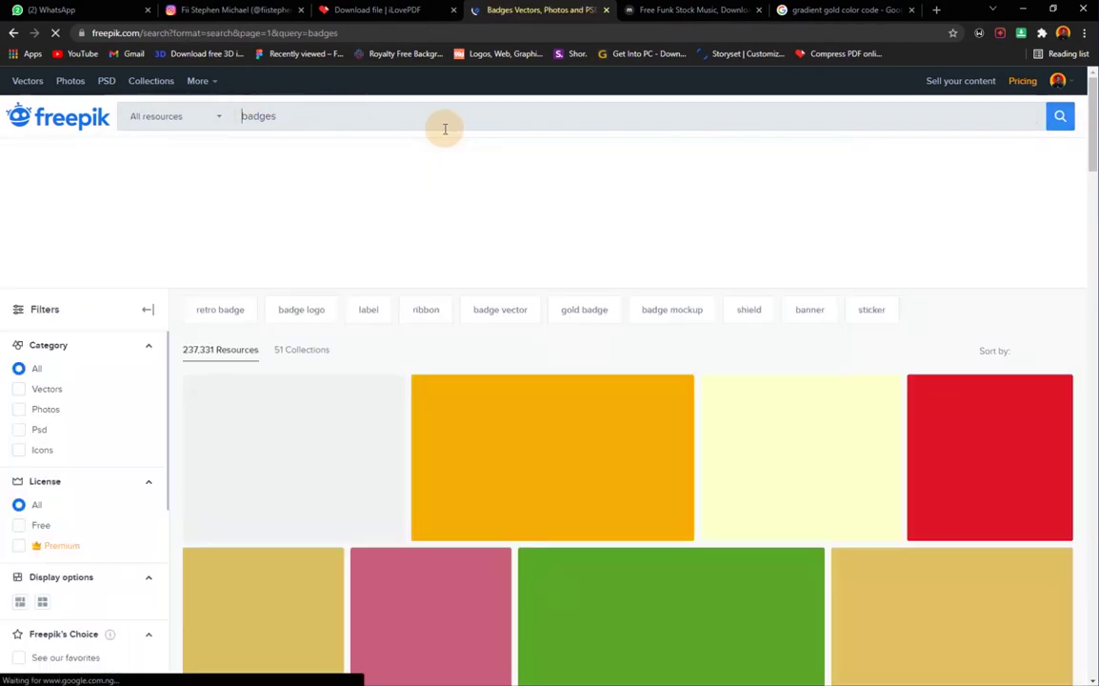
scroll(517, 210, down, 3)
scroll(646, 308, up, 3)
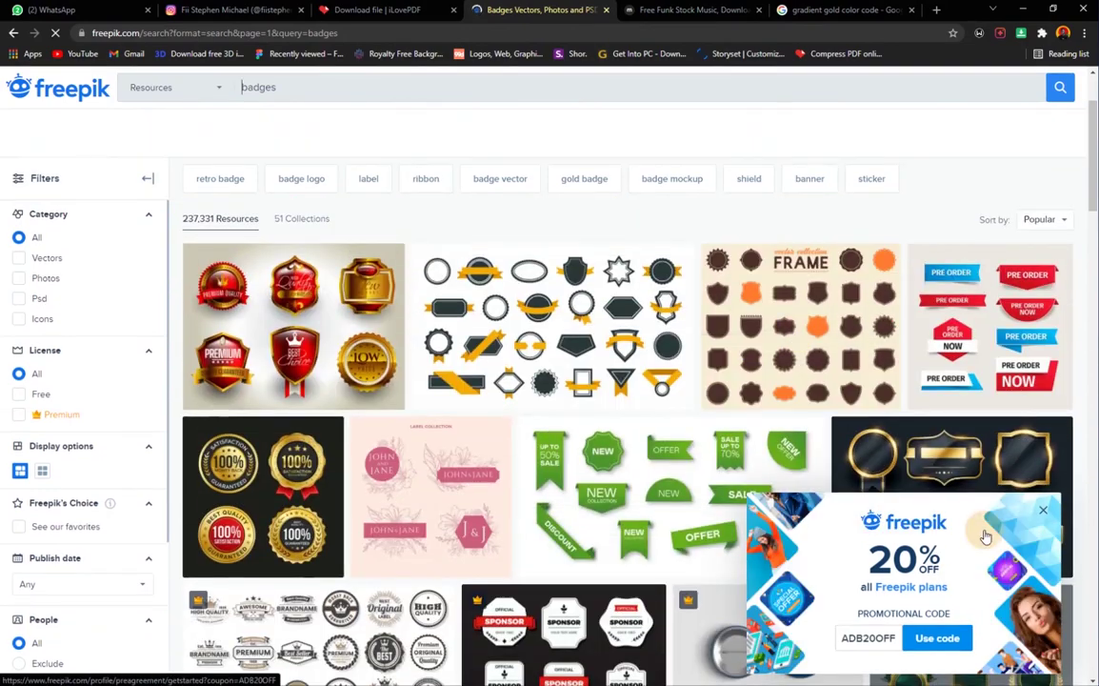
scroll(598, 433, down, 10)
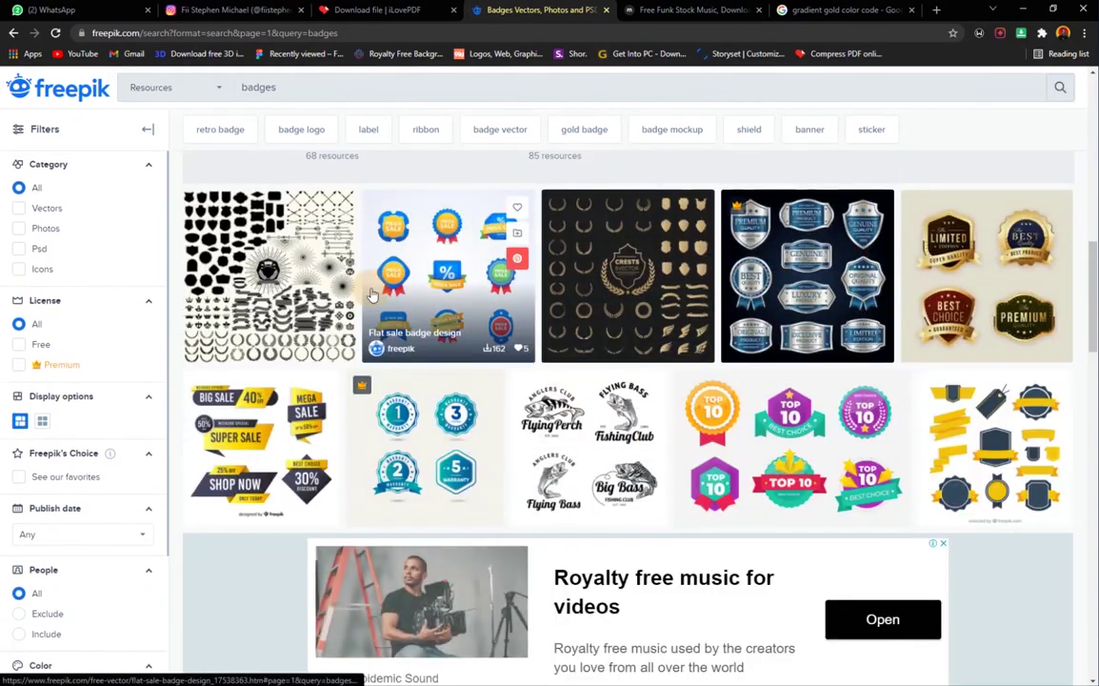
scroll(643, 288, up, 3)
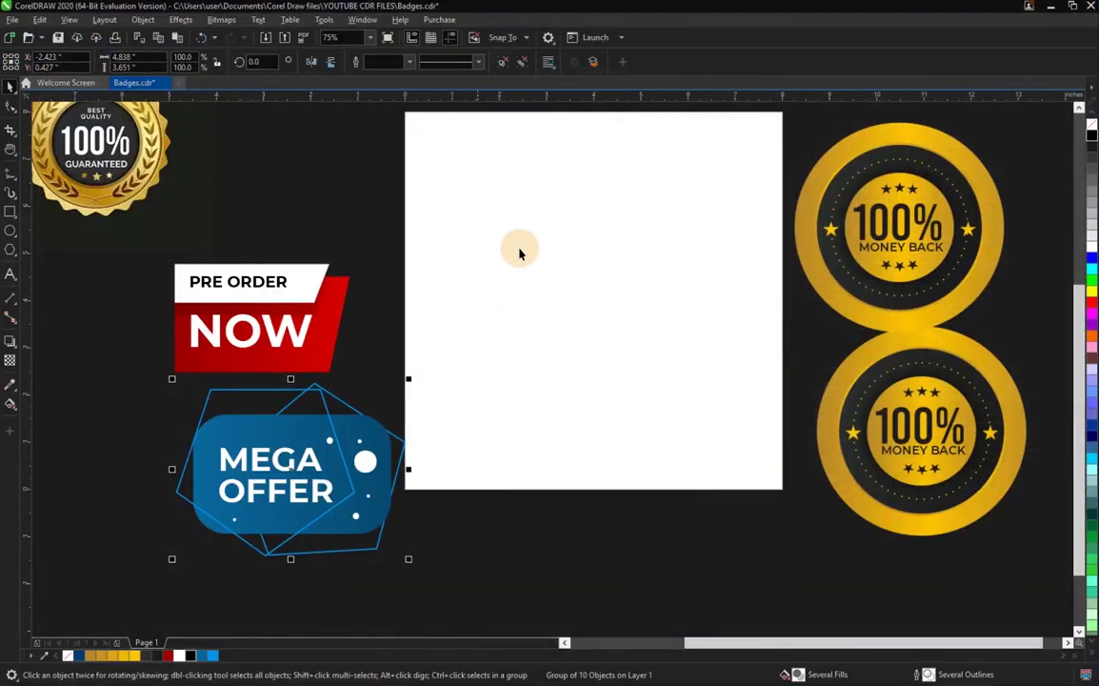
click(521, 248)
key(h)
drag(576, 250, 531, 297)
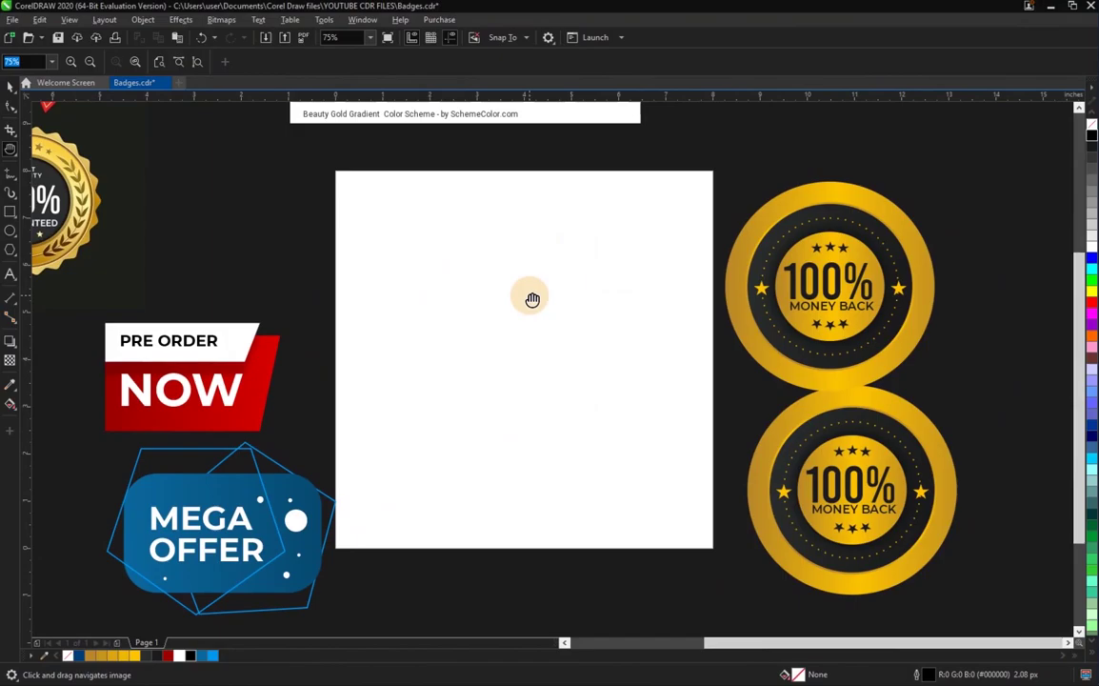